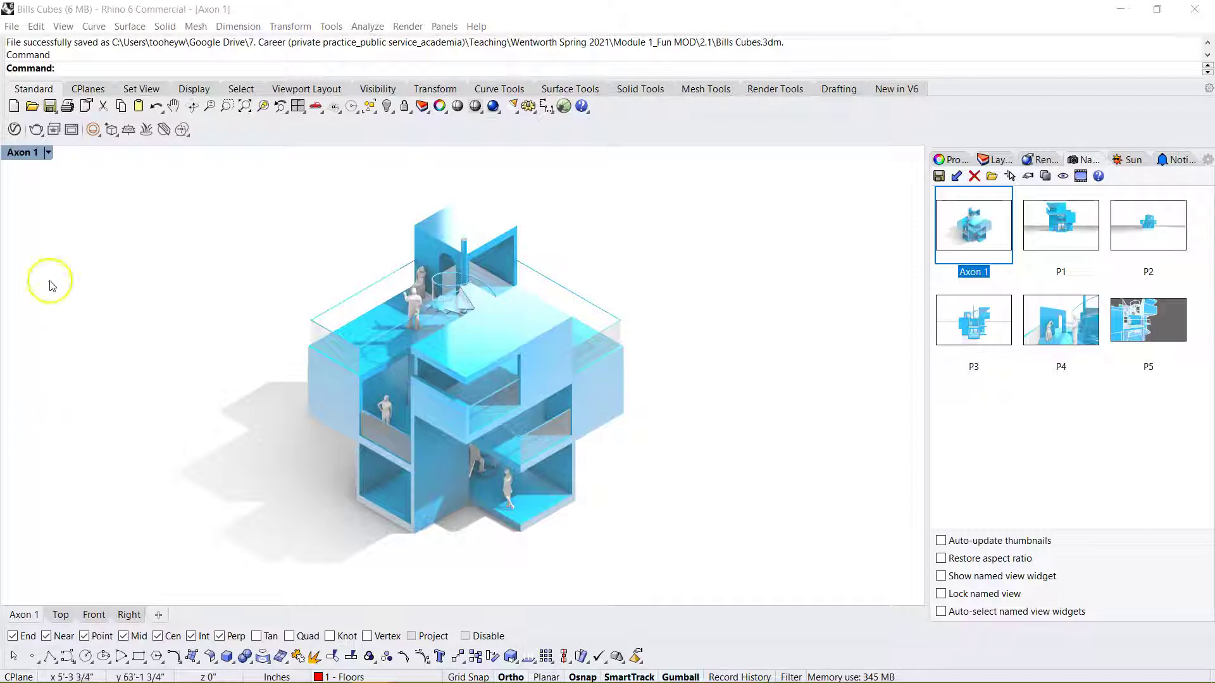
Set Axon 1 to Shaded display, try Arctic, then return to Shaded.
{"action": "left_click", "coordinate": [48, 153]}
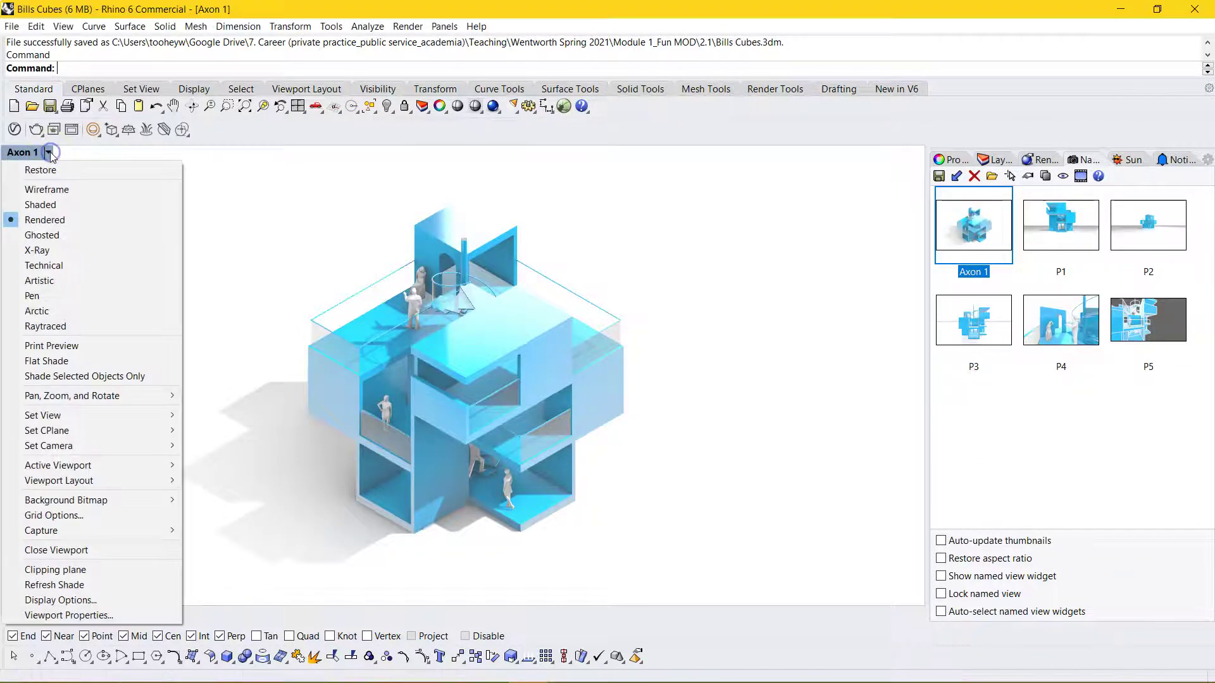
{"action": "left_click", "coordinate": [49, 206]}
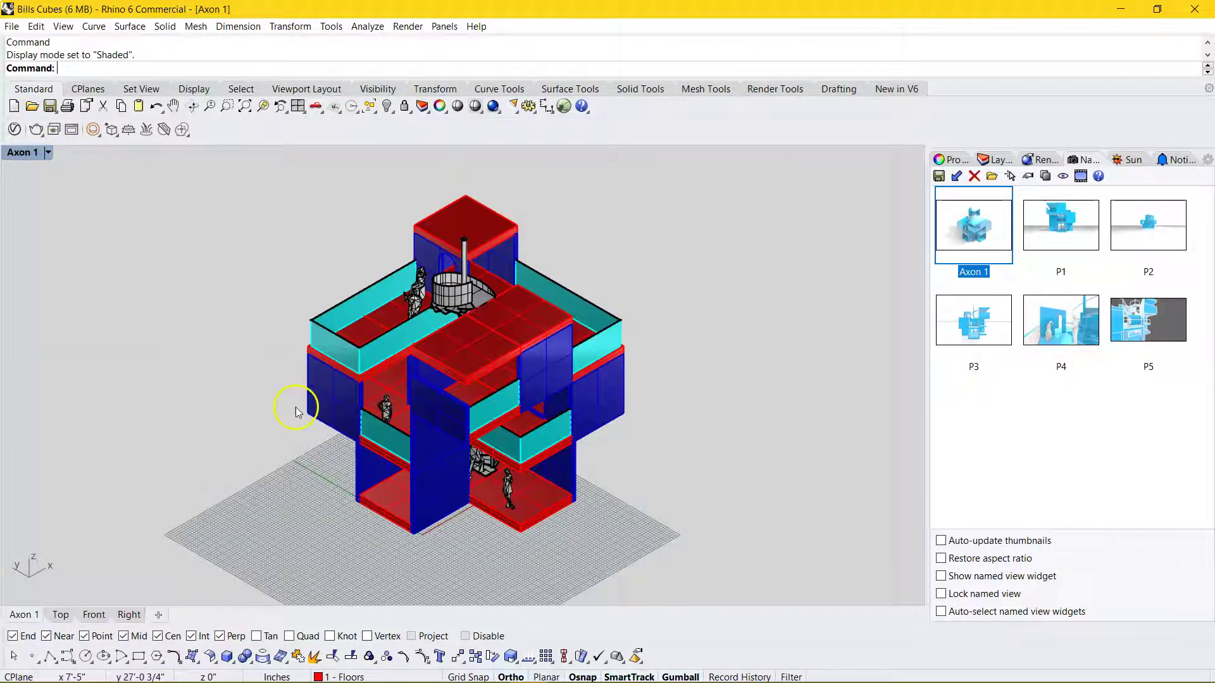
{"action": "left_click", "coordinate": [49, 152]}
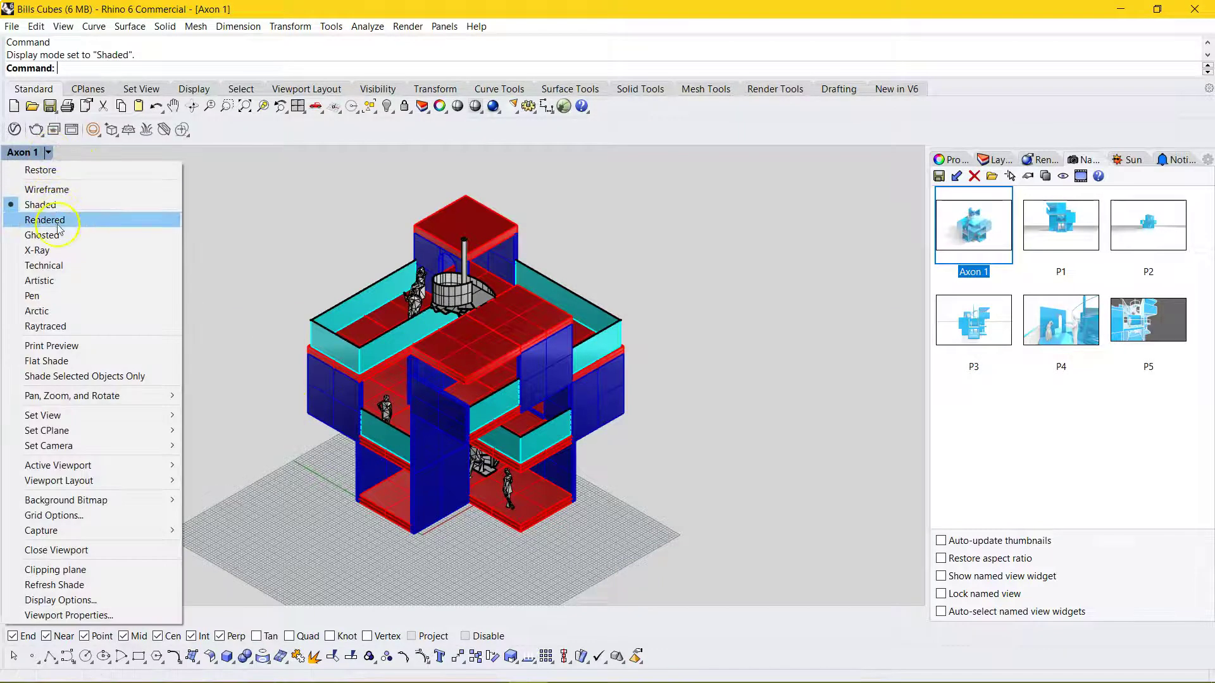
{"action": "left_click", "coordinate": [40, 311]}
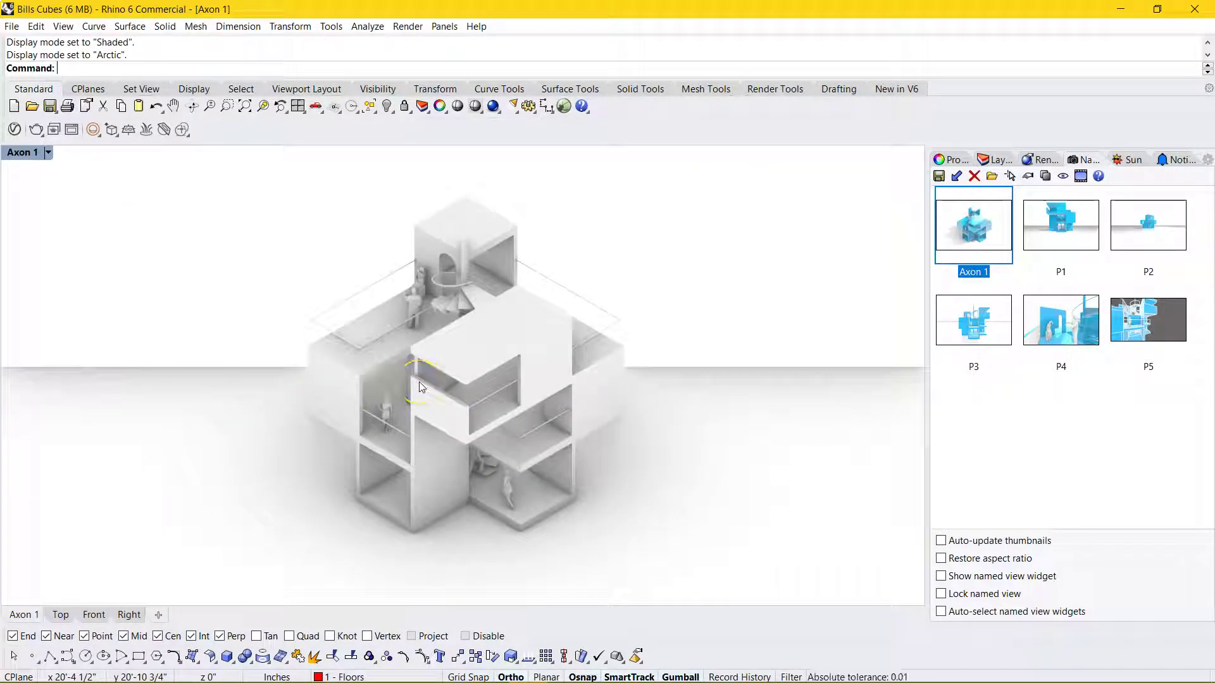
{"action": "left_click", "coordinate": [48, 152]}
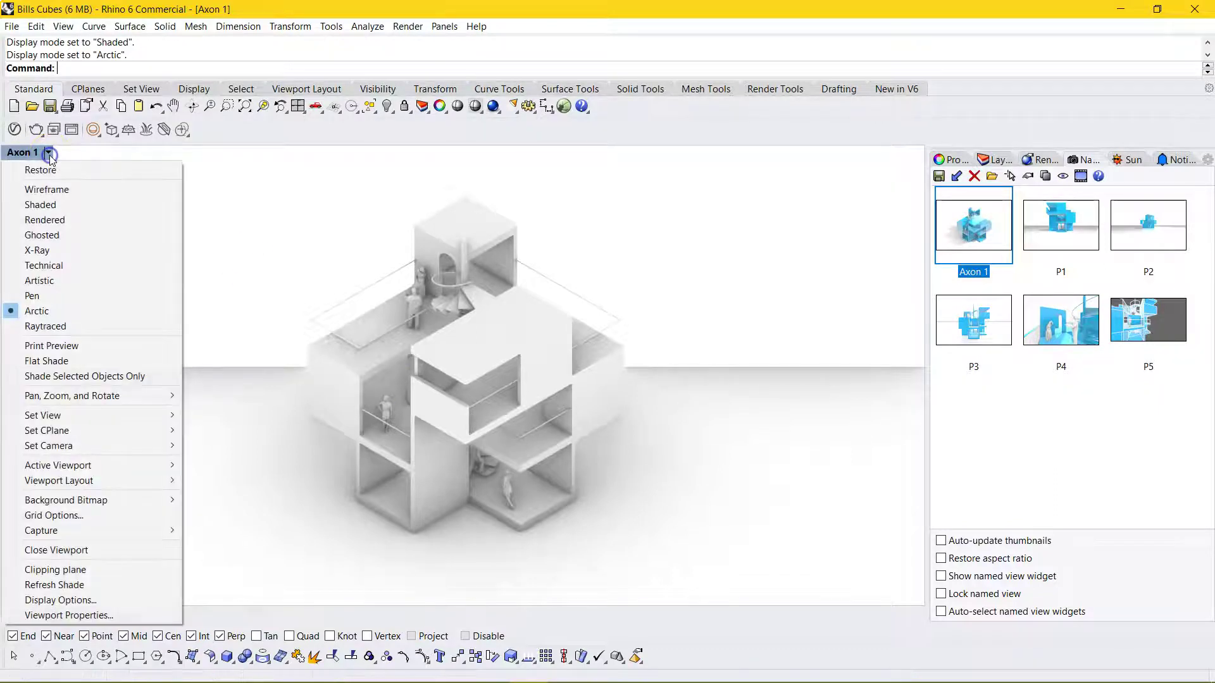
{"action": "left_click", "coordinate": [50, 212]}
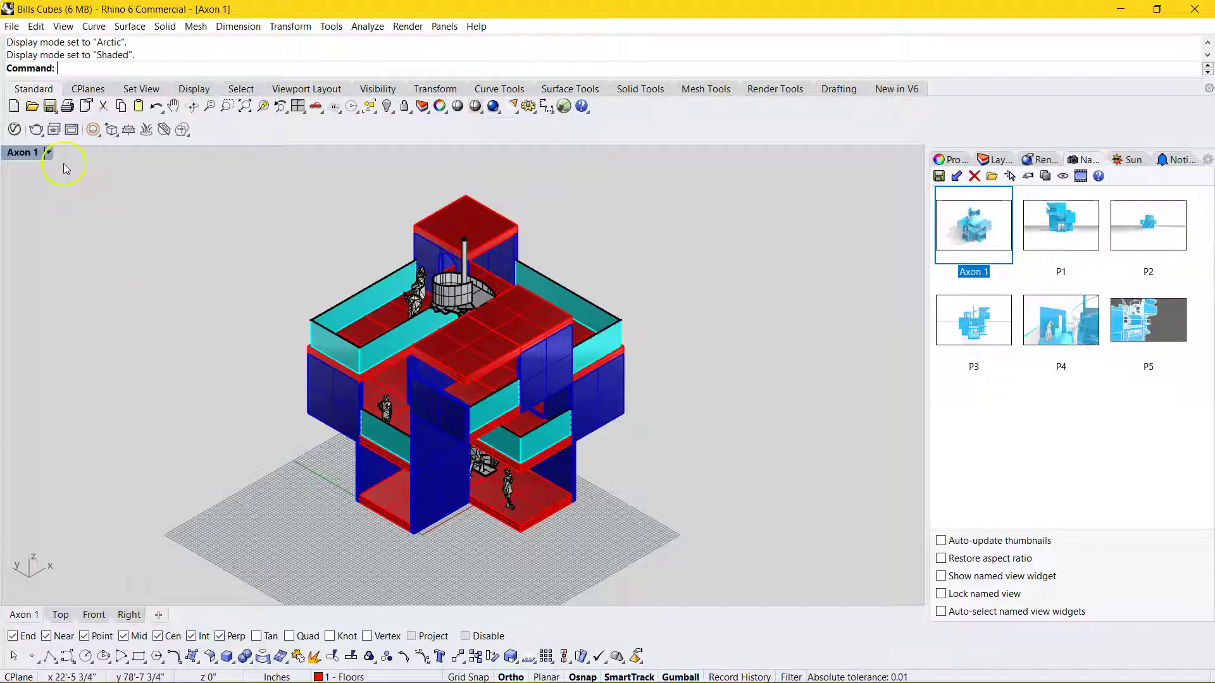
Compare Wireframe and Shaded display, then restore the saved Axon 1 view.
{"action": "left_click", "coordinate": [45, 153]}
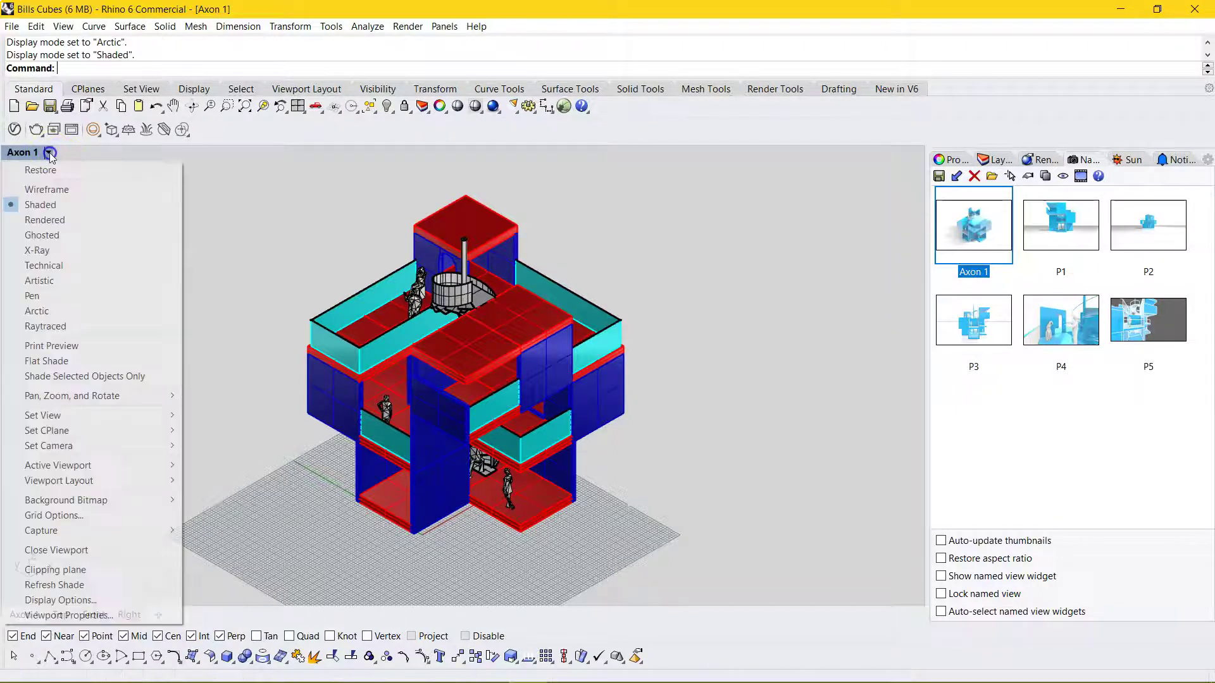
{"action": "left_click", "coordinate": [46, 190]}
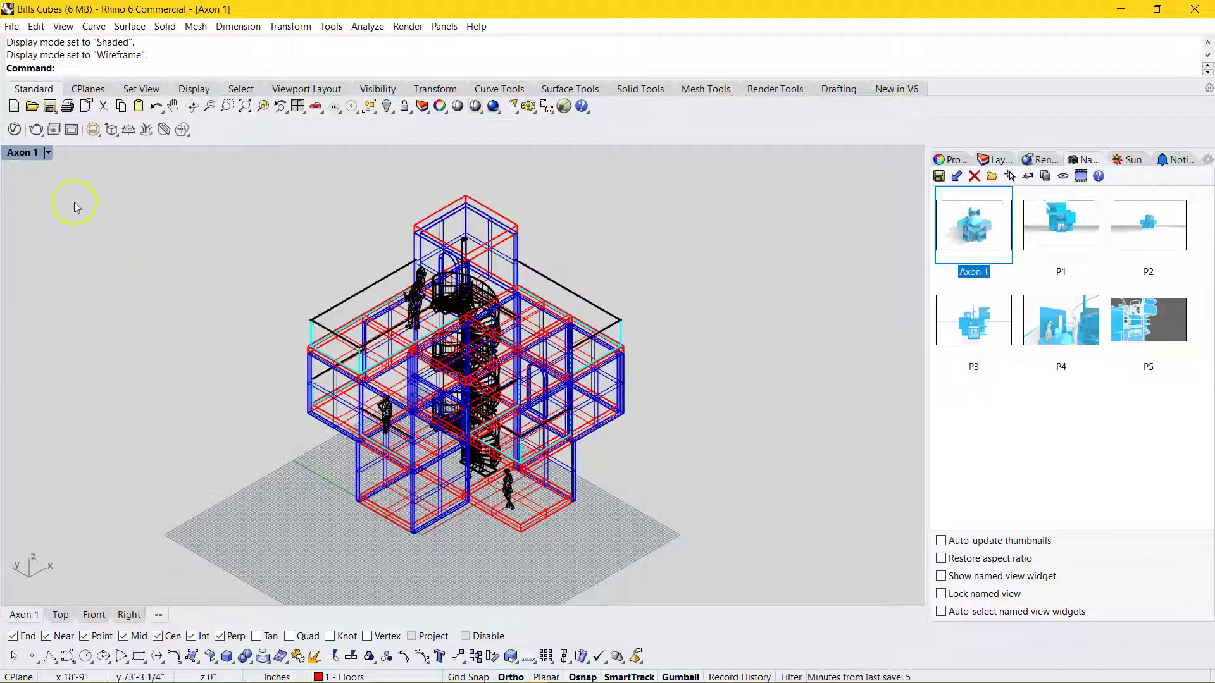
{"action": "left_click", "coordinate": [48, 154]}
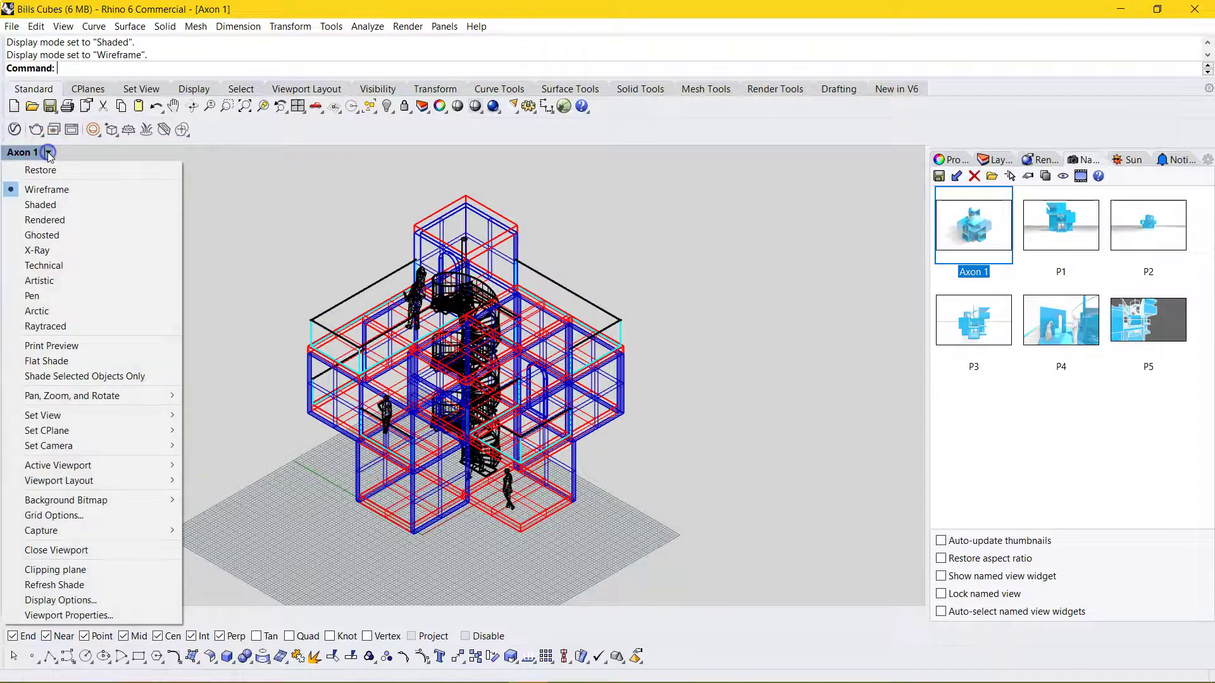
{"action": "left_click", "coordinate": [51, 204]}
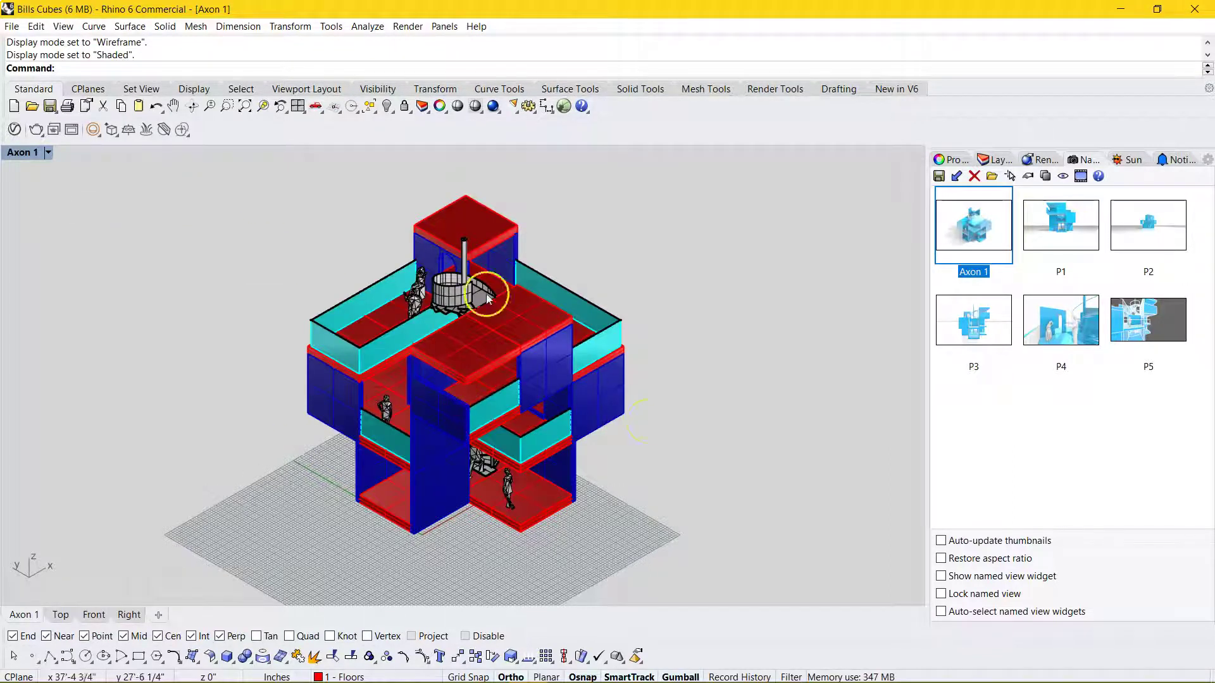
{"action": "right_click_drag", "start_coordinate": [510, 420], "coordinate": [612, 392]}
{"action": "double_click", "coordinate": [976, 227]}
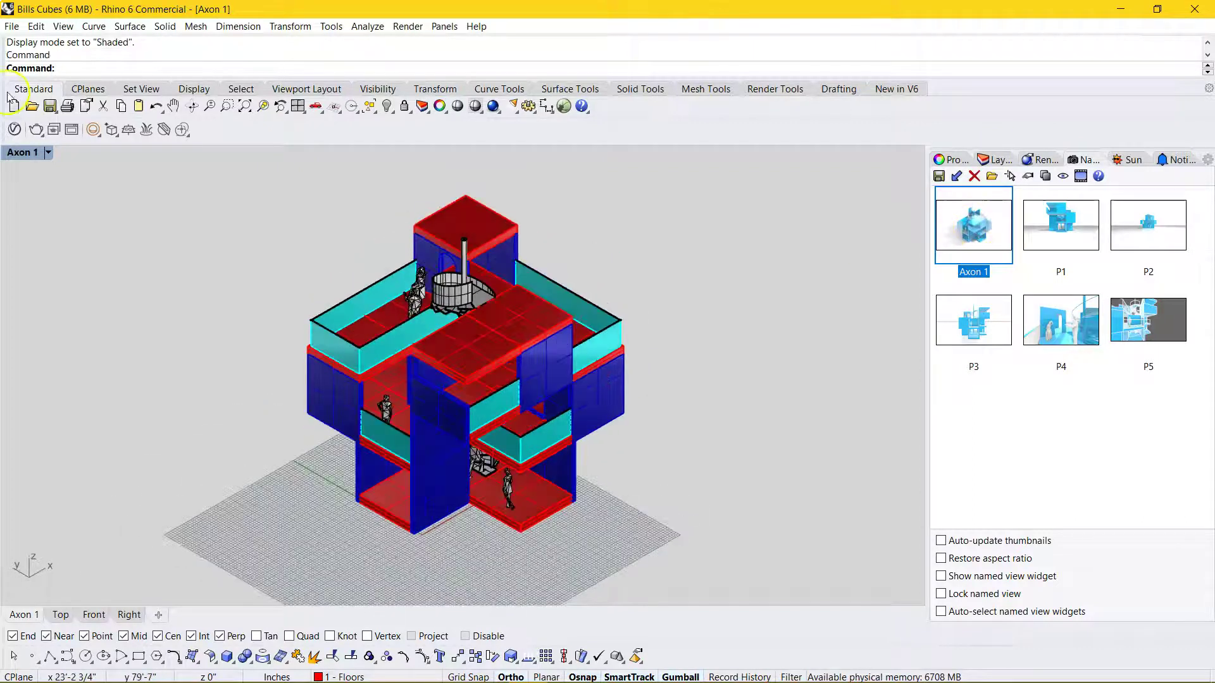
Switch Axon 1 to Rendered display, then to Arctic display.
{"action": "left_click", "coordinate": [47, 152]}
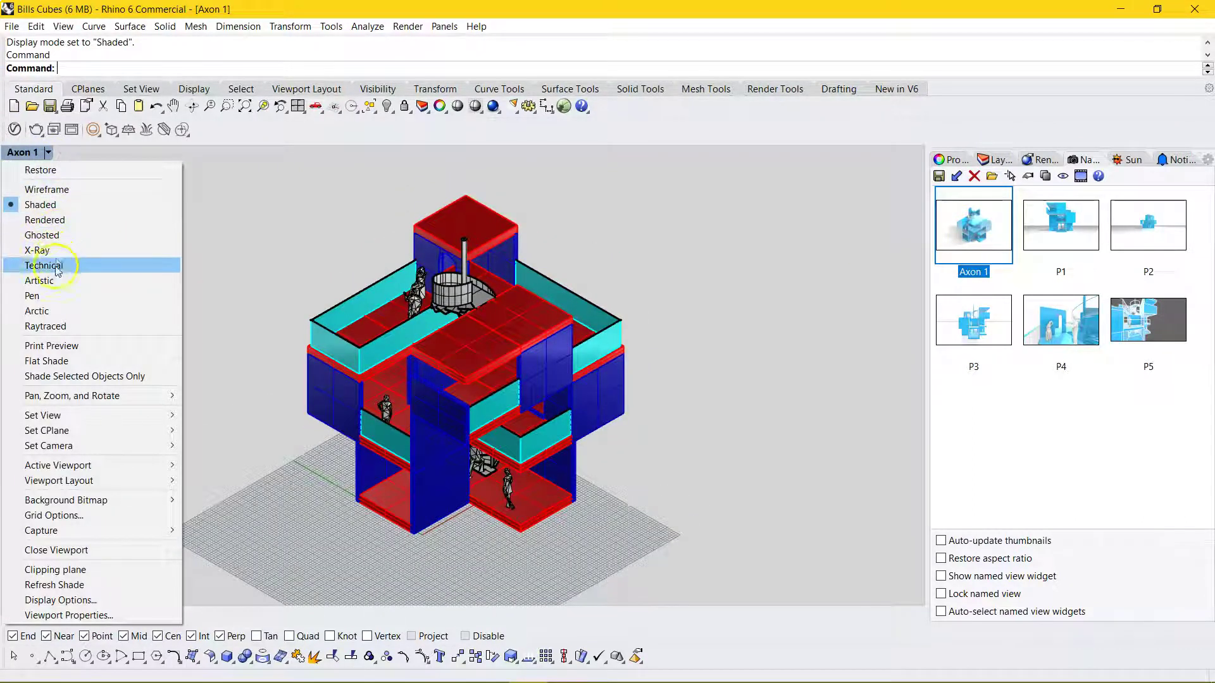
{"action": "left_click", "coordinate": [52, 222]}
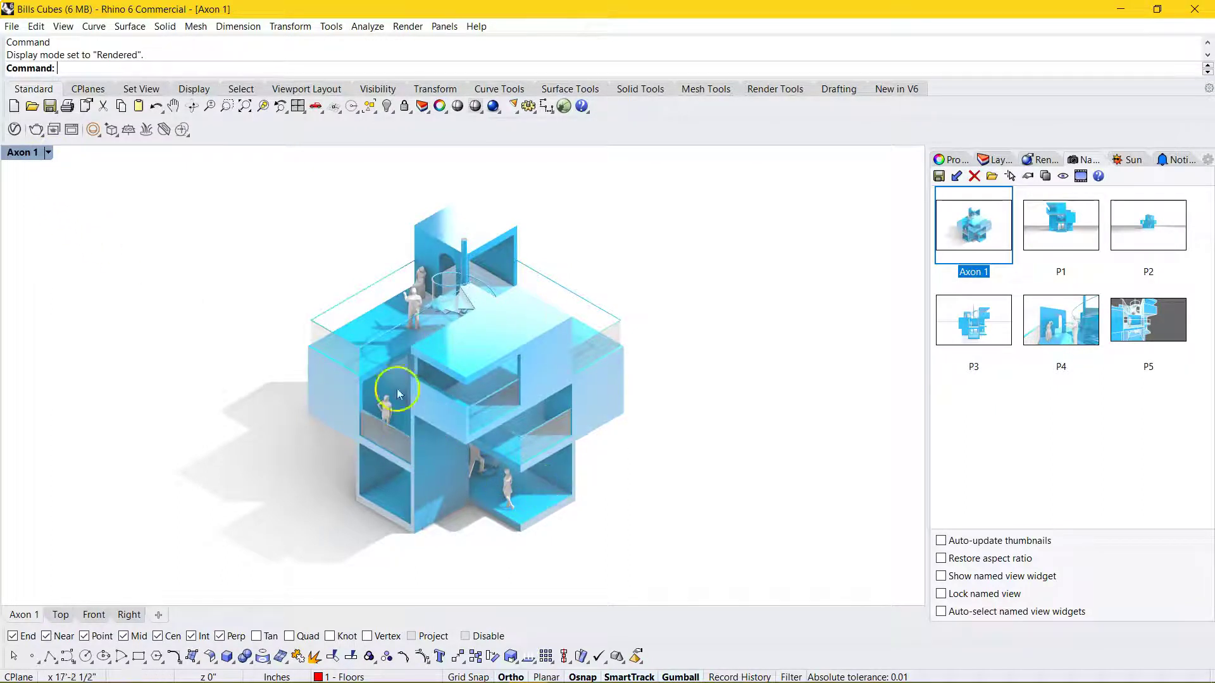
{"action": "left_click", "coordinate": [49, 154]}
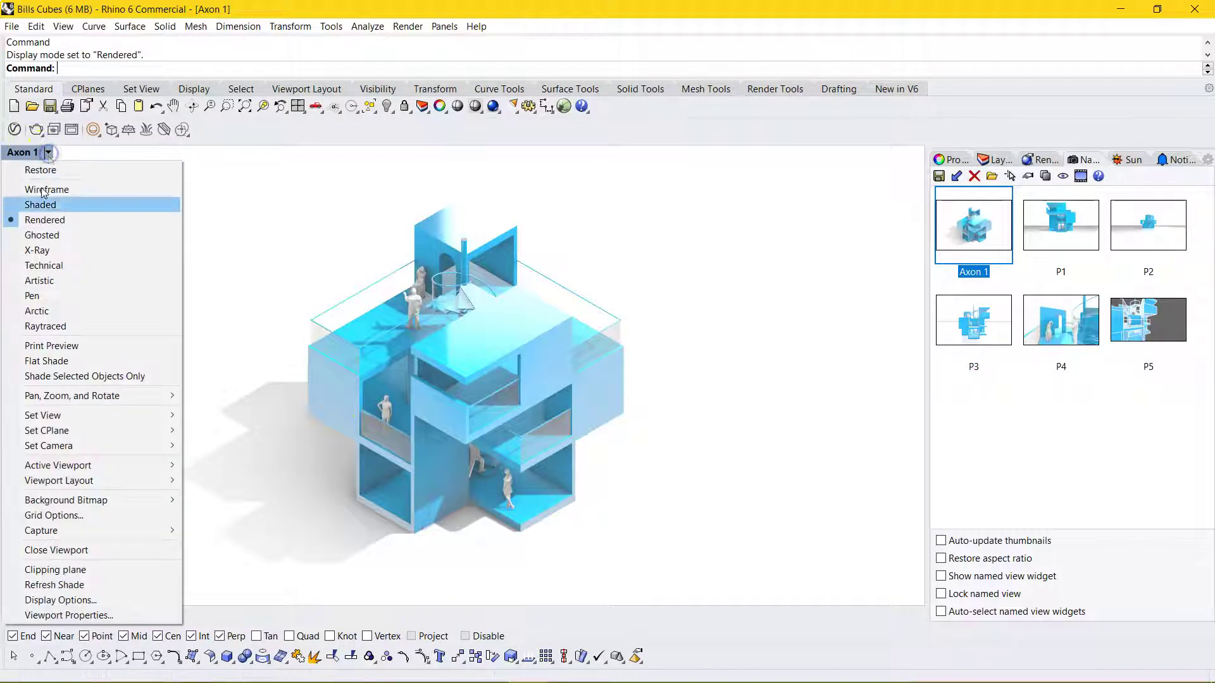
{"action": "left_click", "coordinate": [55, 310]}
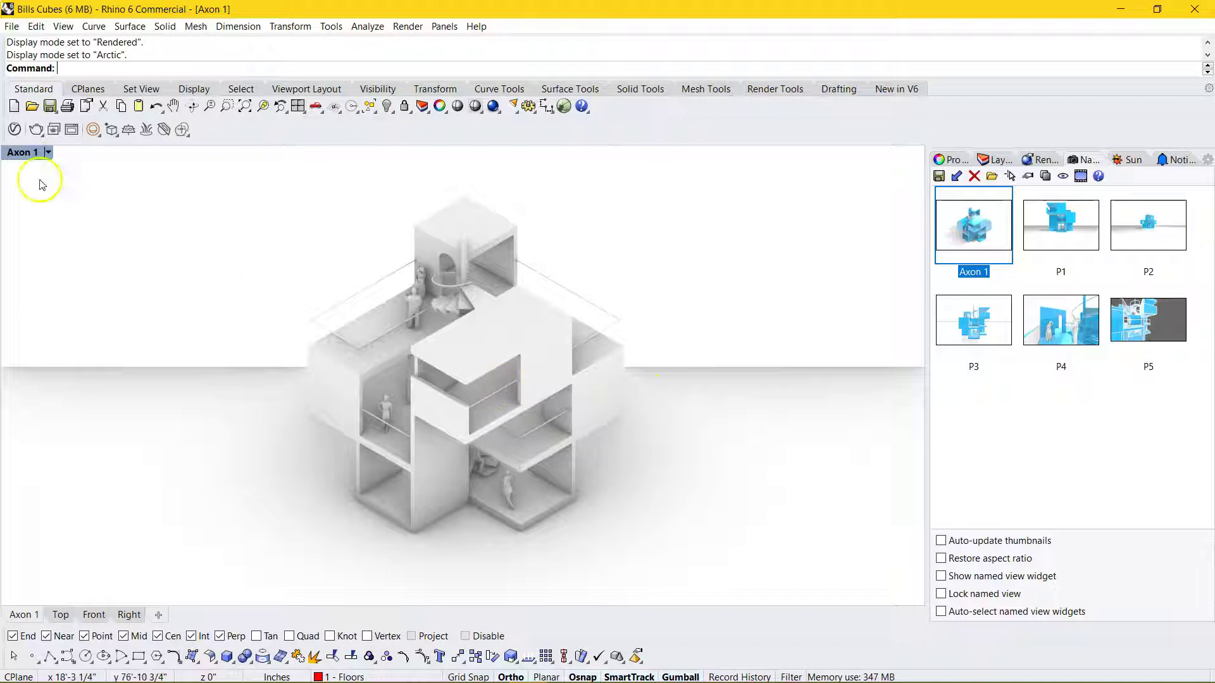
{"action": "left_click", "coordinate": [49, 154]}
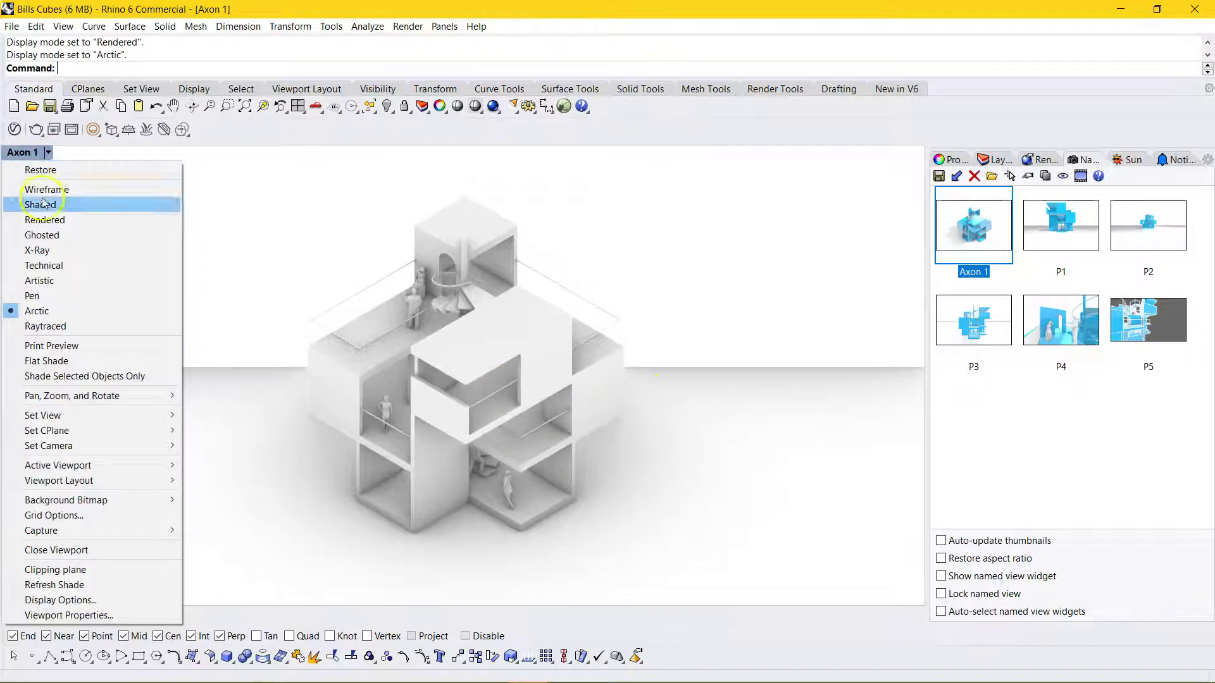
Set the Arctic display mode background to a Dark Gray solid colour.
{"action": "left_click", "coordinate": [83, 605]}
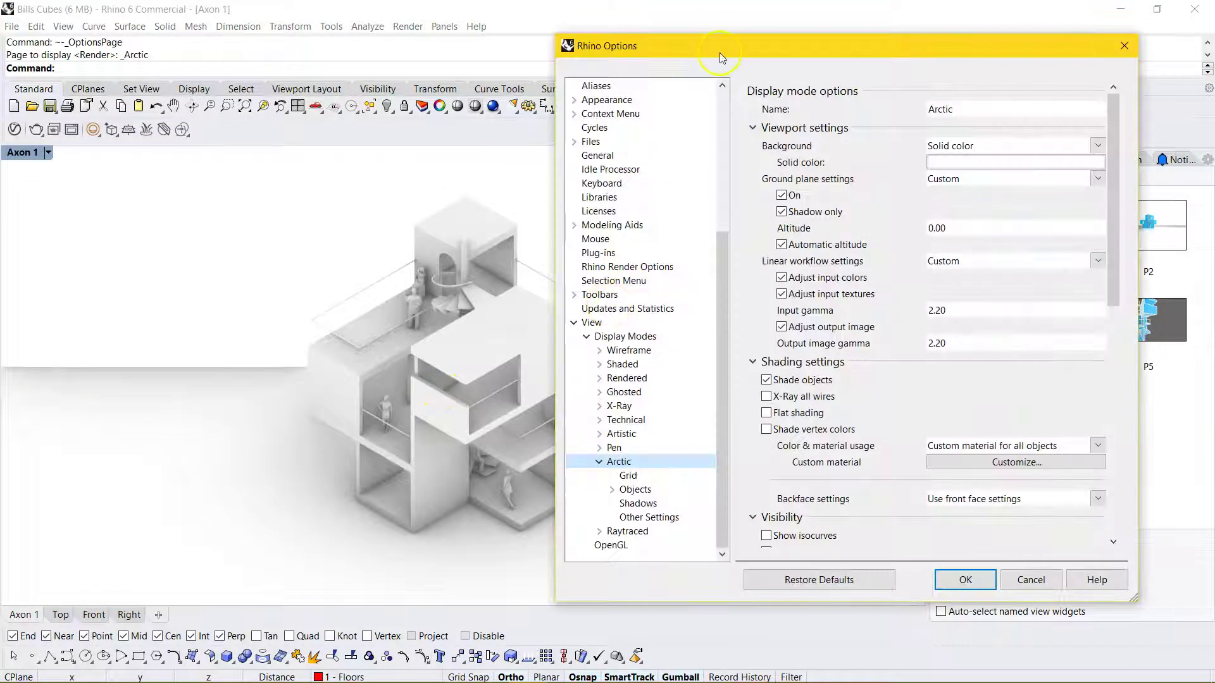
{"action": "left_click_drag", "start_coordinate": [719, 52], "coordinate": [693, 52]}
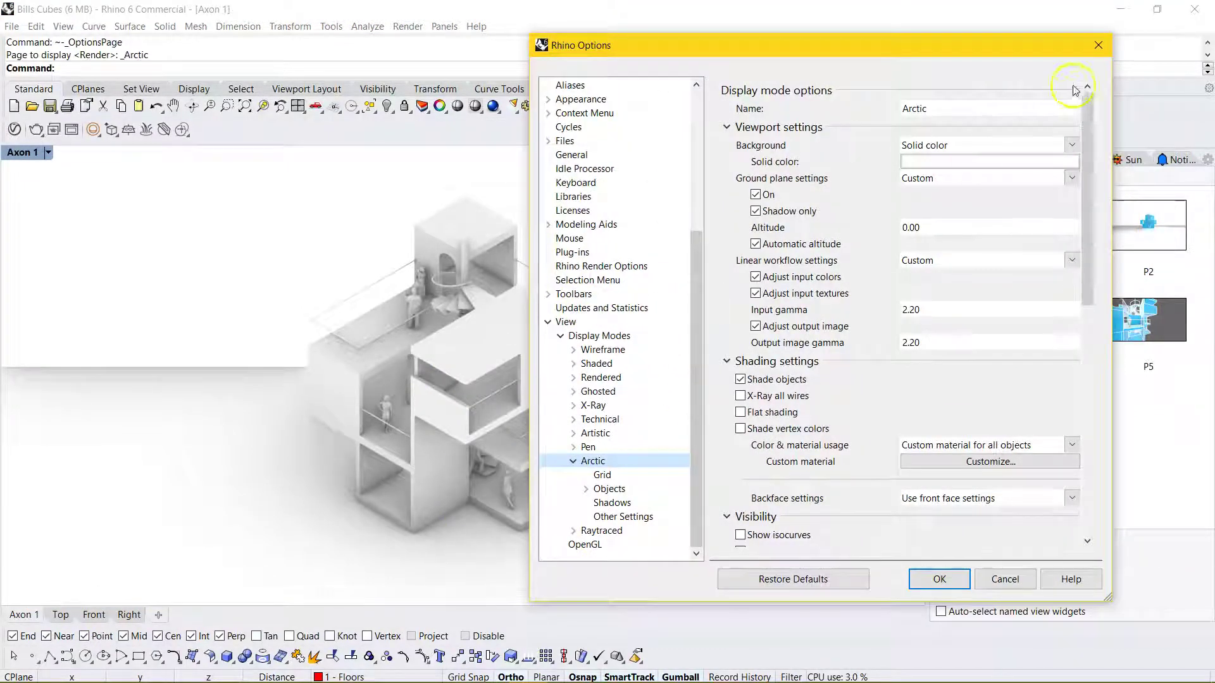
{"action": "left_click", "coordinate": [1098, 46]}
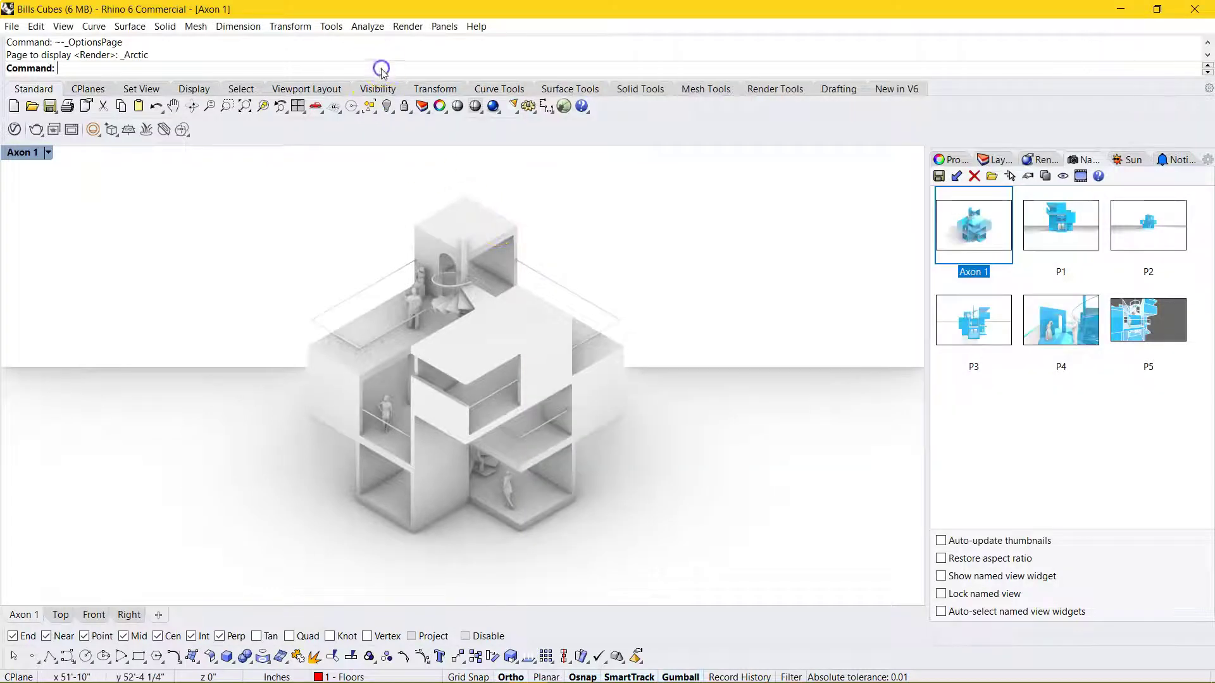
{"action": "key", "text": "Return"}
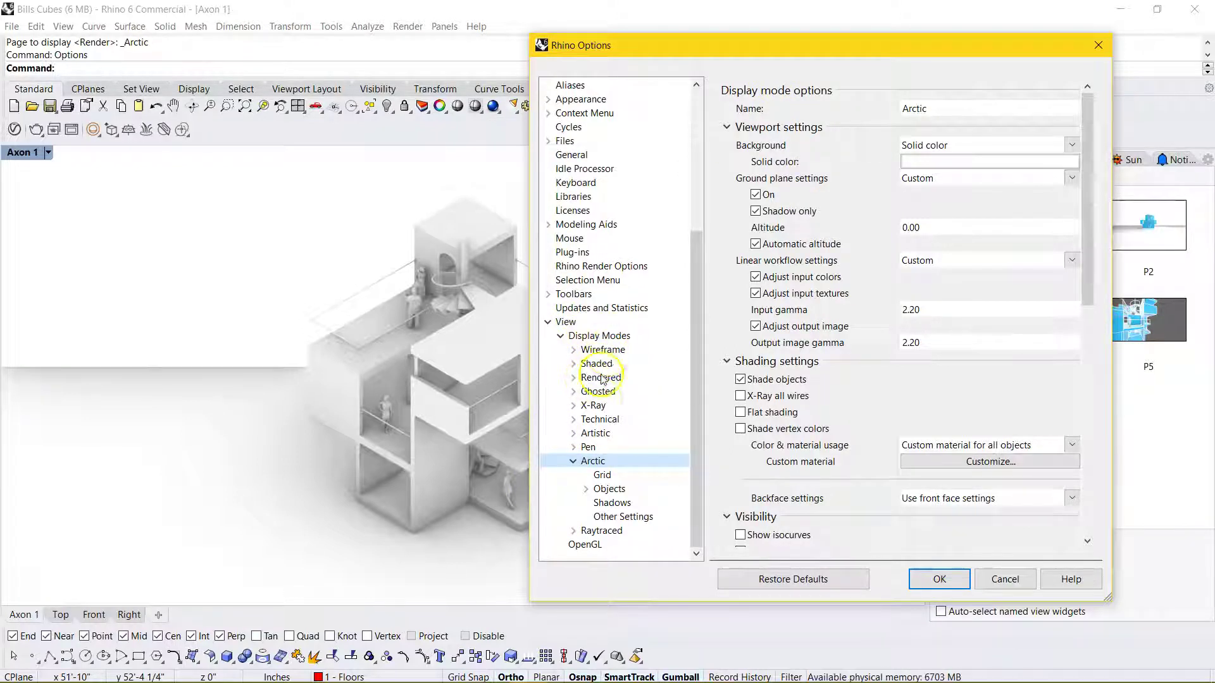
{"action": "left_click", "coordinate": [601, 463]}
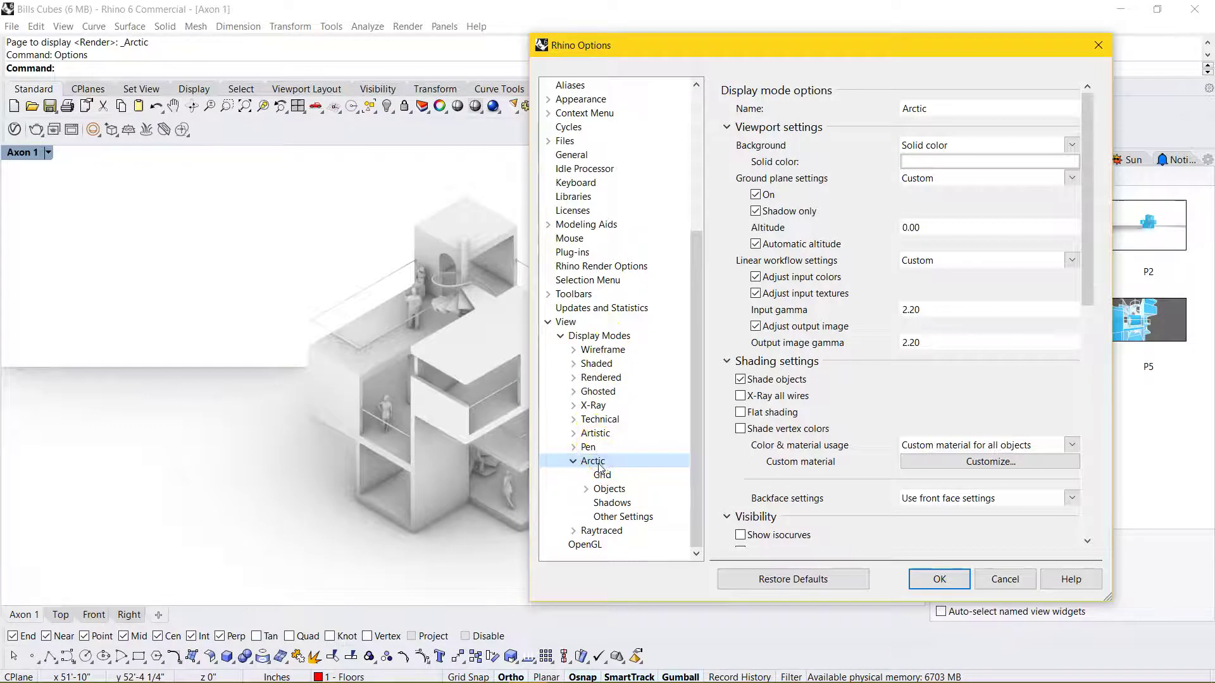
{"action": "left_click_drag", "start_coordinate": [739, 47], "coordinate": [716, 46]}
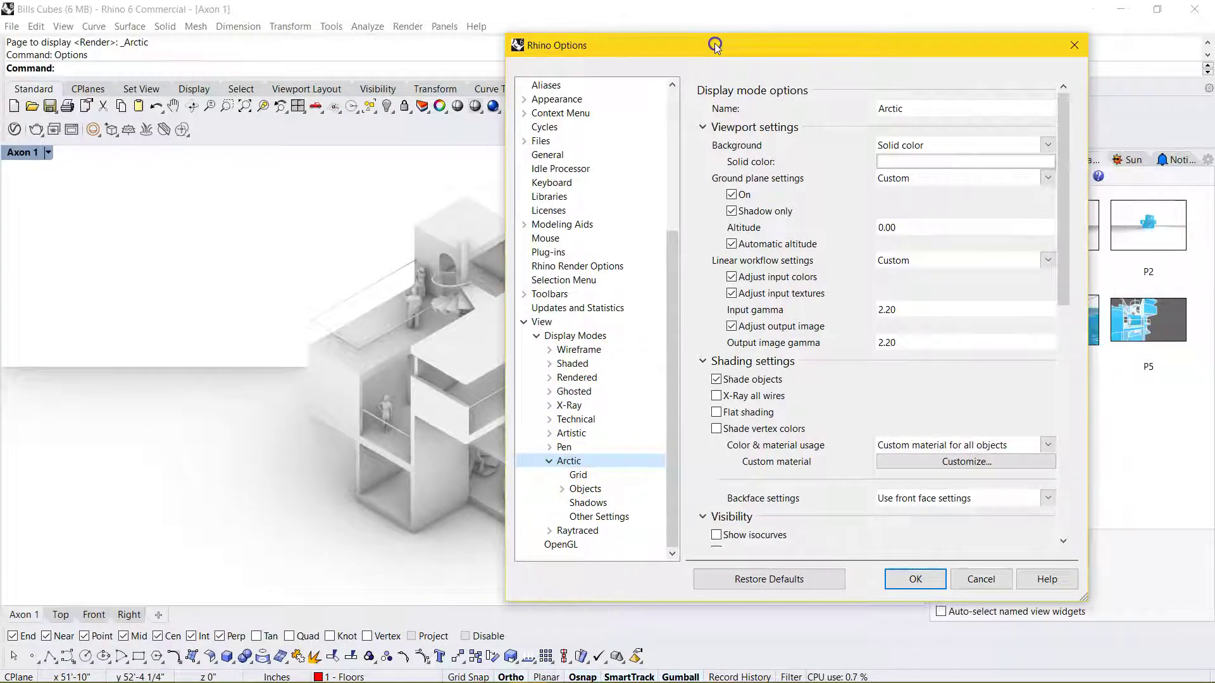
{"action": "left_click", "coordinate": [897, 163]}
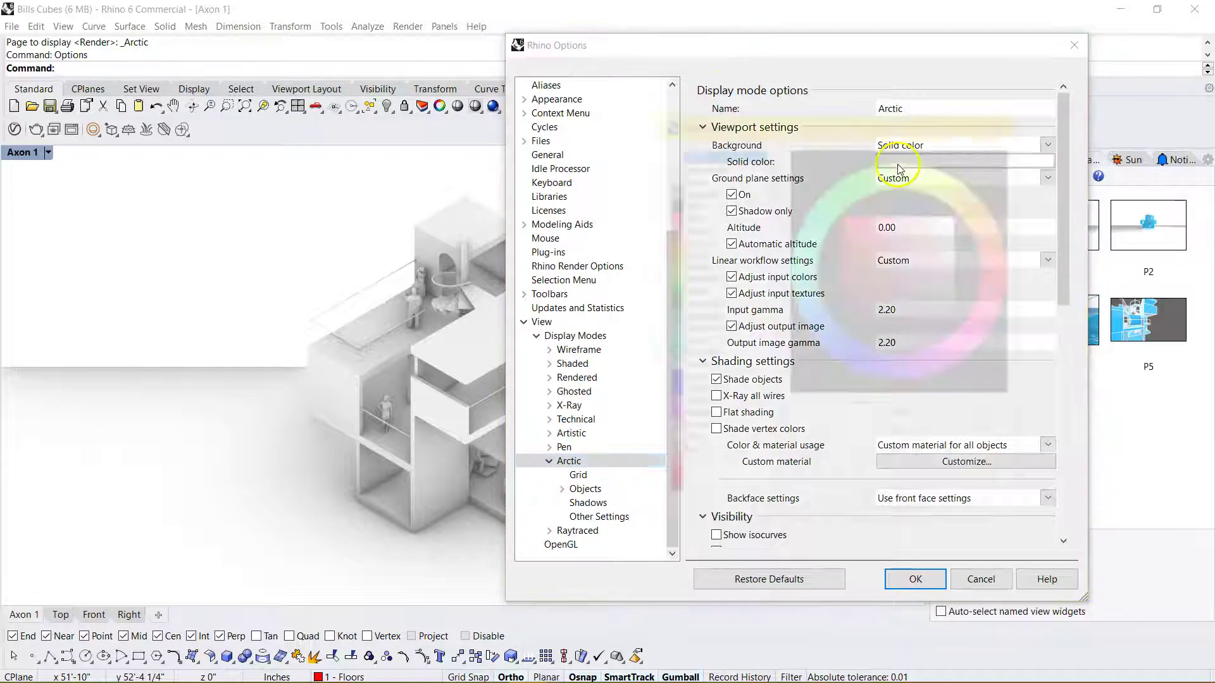
{"action": "left_click", "coordinate": [700, 189]}
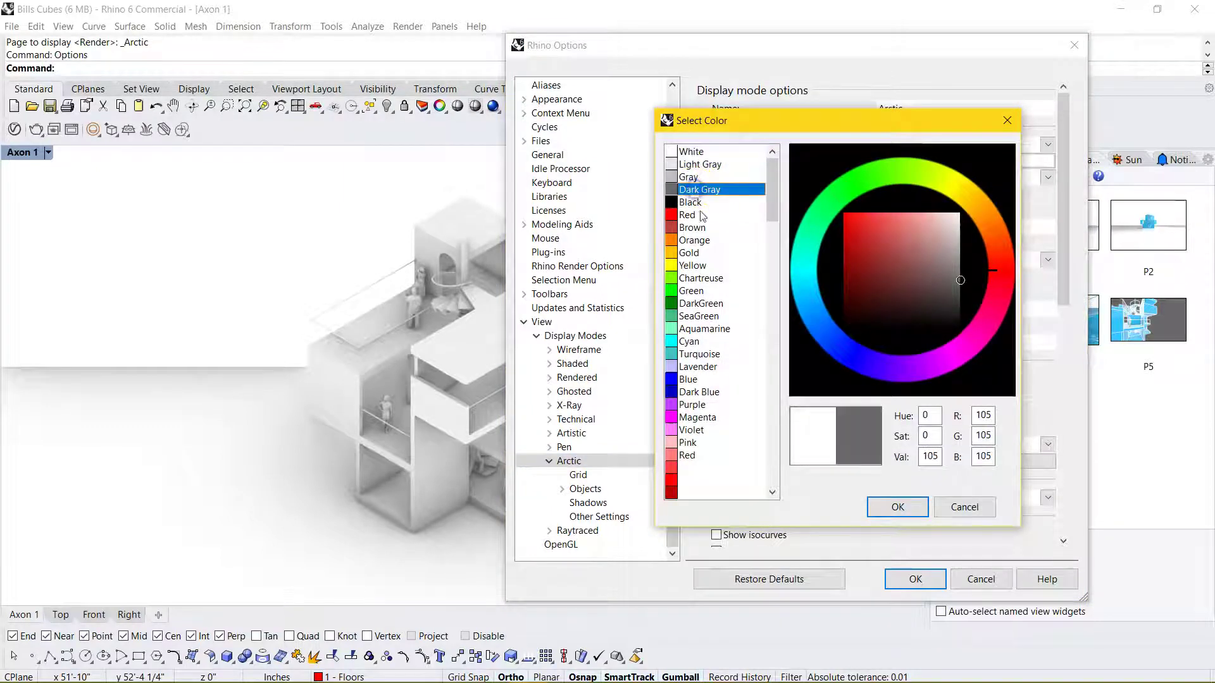
{"action": "left_click", "coordinate": [898, 507]}
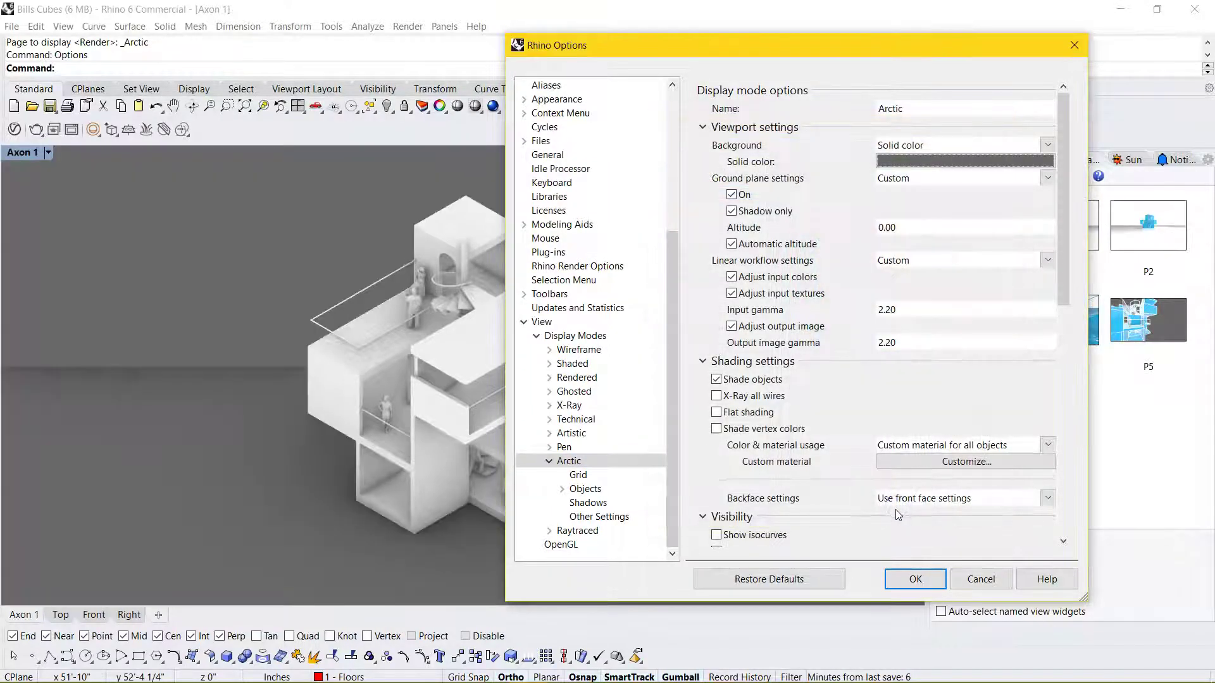
Make Arctic colour objects with their rendering materials, then scroll to the surface edge settings.
{"action": "scroll", "coordinate": [816, 165], "scroll_direction": "down", "scroll_amount": 3}
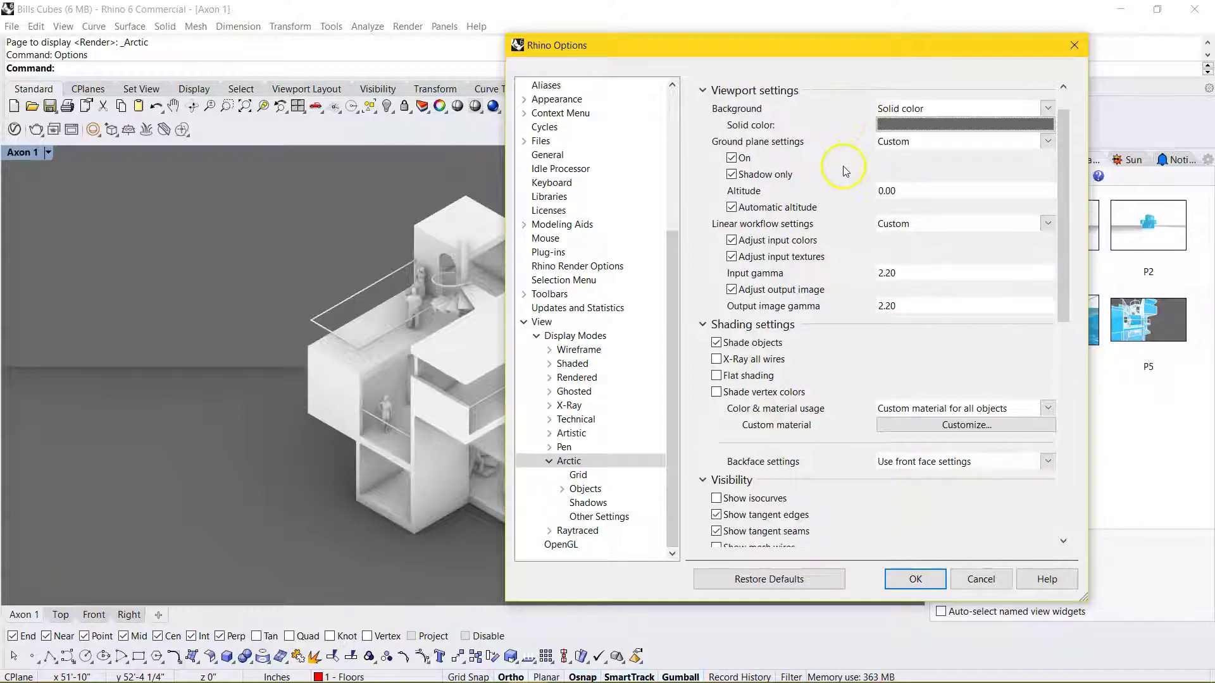
{"action": "scroll", "coordinate": [809, 359], "scroll_direction": "down", "scroll_amount": 1}
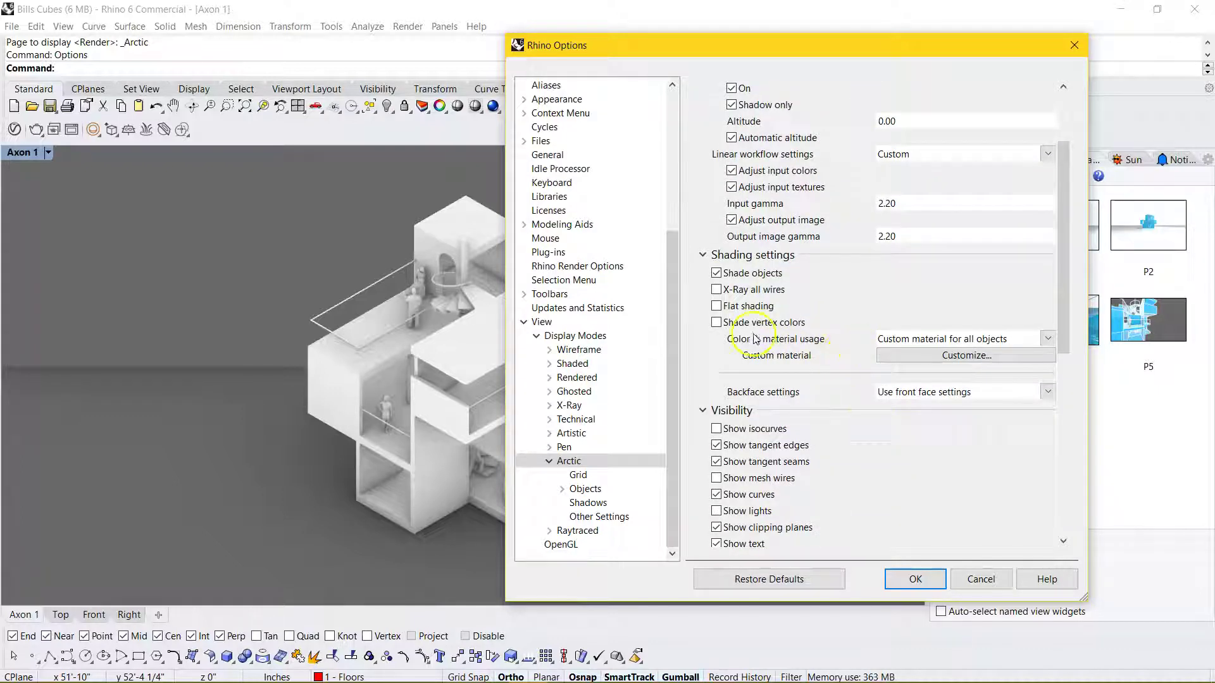
{"action": "left_click", "coordinate": [941, 340]}
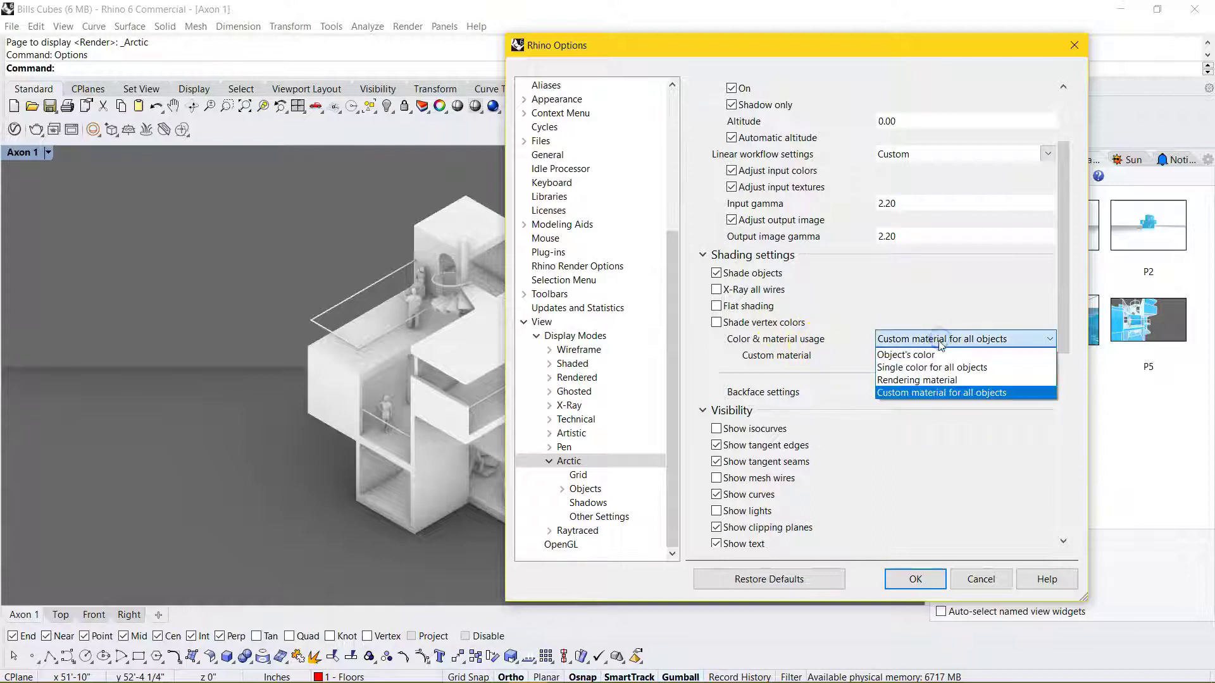
{"action": "left_click", "coordinate": [921, 382]}
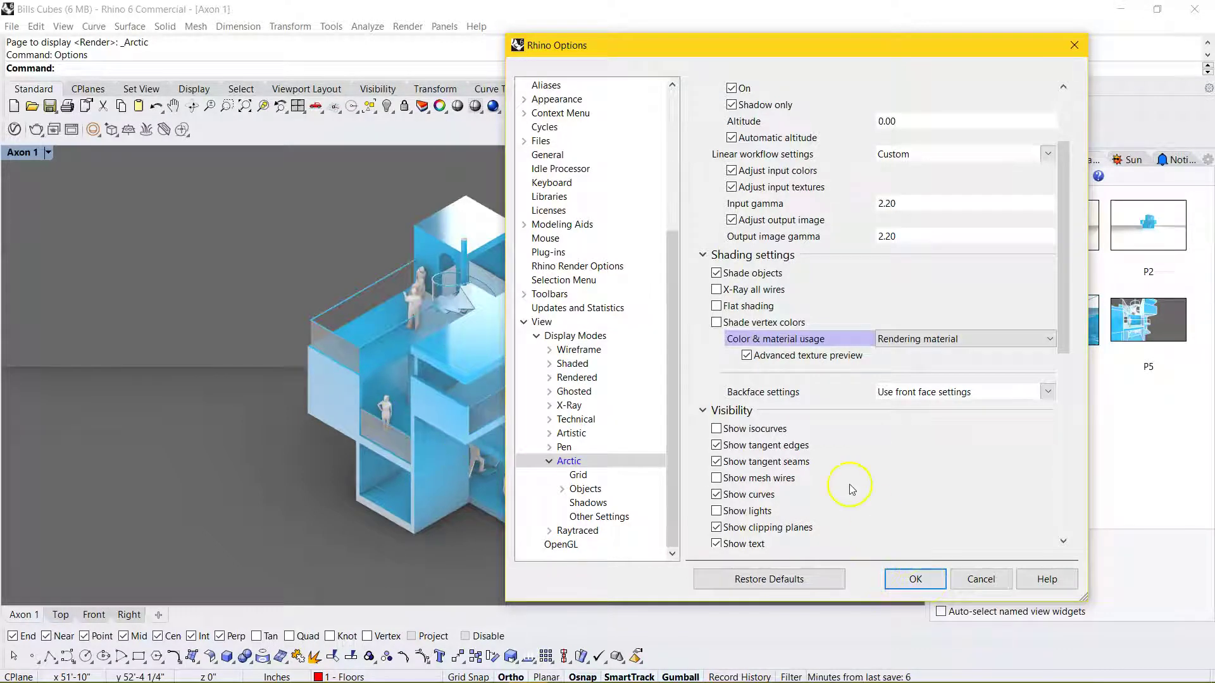
{"action": "scroll", "coordinate": [848, 484], "scroll_direction": "down", "scroll_amount": 2}
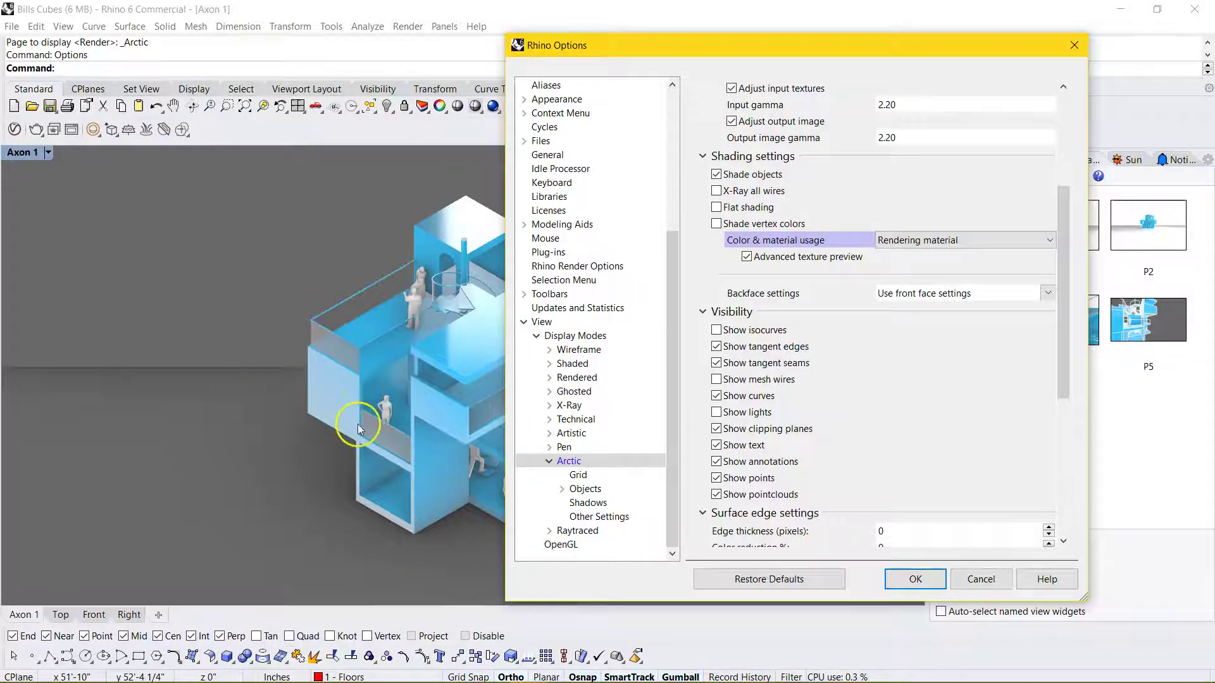
{"action": "scroll", "coordinate": [788, 373], "scroll_direction": "down", "scroll_amount": 3}
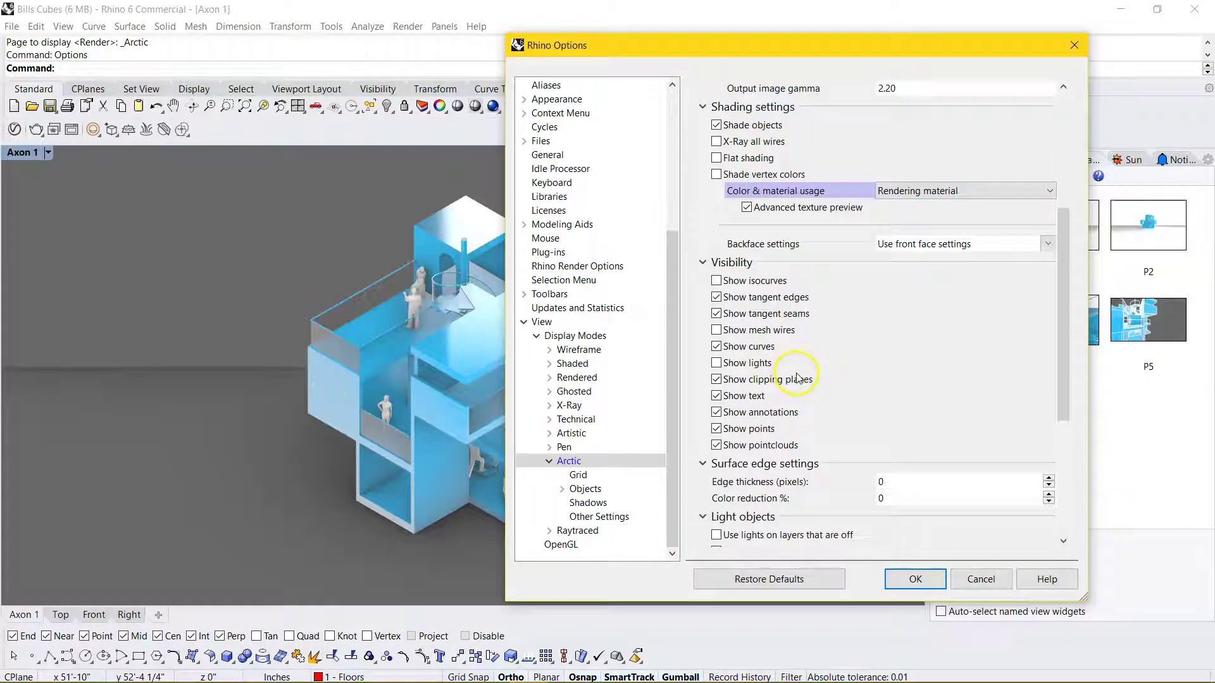
{"action": "scroll", "coordinate": [804, 380], "scroll_direction": "down", "scroll_amount": 3}
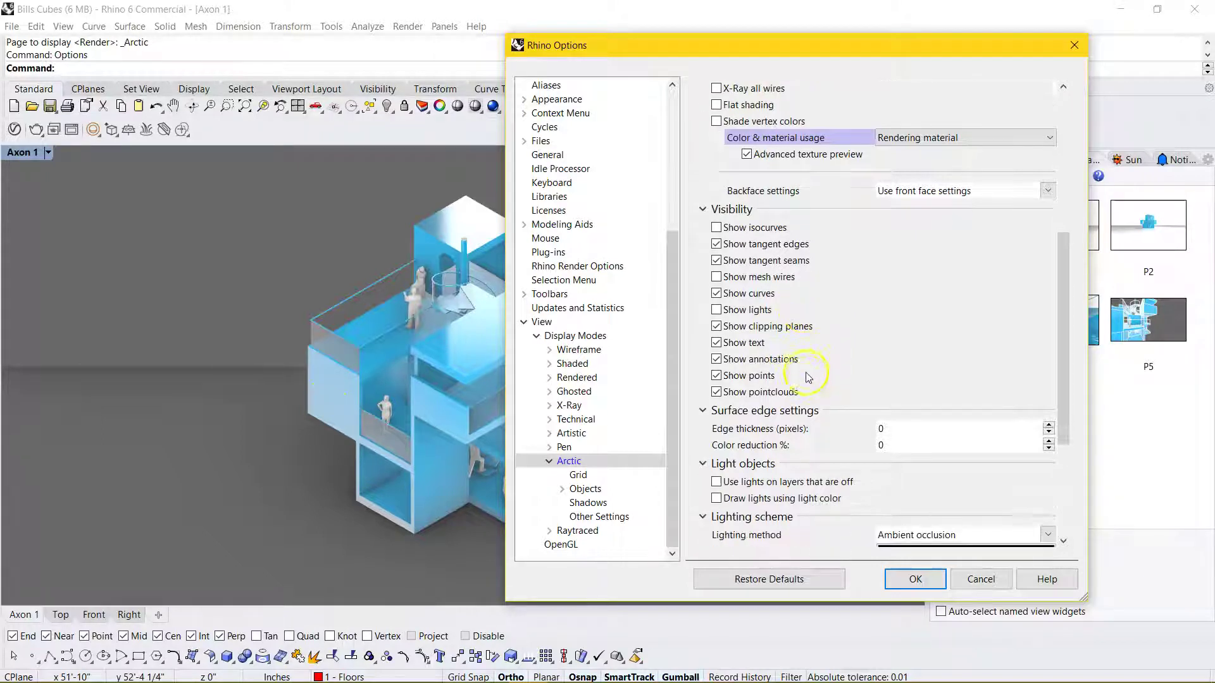
{"action": "scroll", "coordinate": [808, 389], "scroll_direction": "down", "scroll_amount": 2}
{"action": "scroll", "coordinate": [808, 389], "scroll_direction": "down", "scroll_amount": 1}
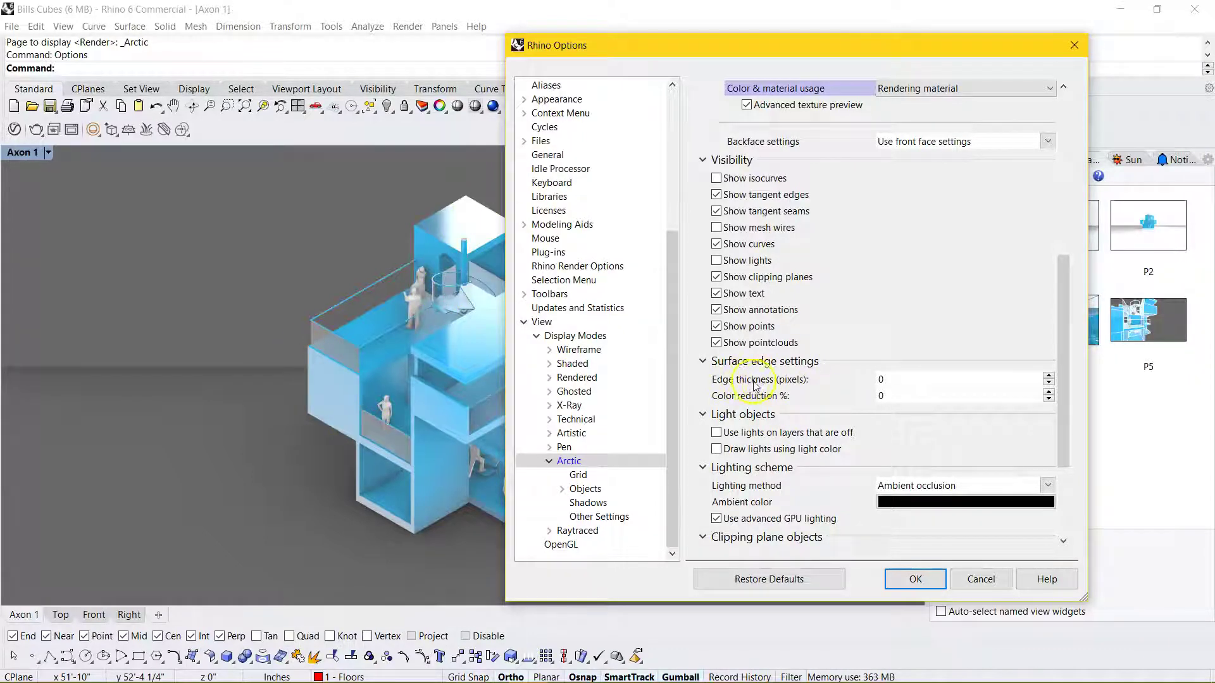
Set Arctic edge thickness to 1 pixel, try thicker values, then return it to 1.
{"action": "double_click", "coordinate": [929, 380]}
{"action": "type", "text": "1"}
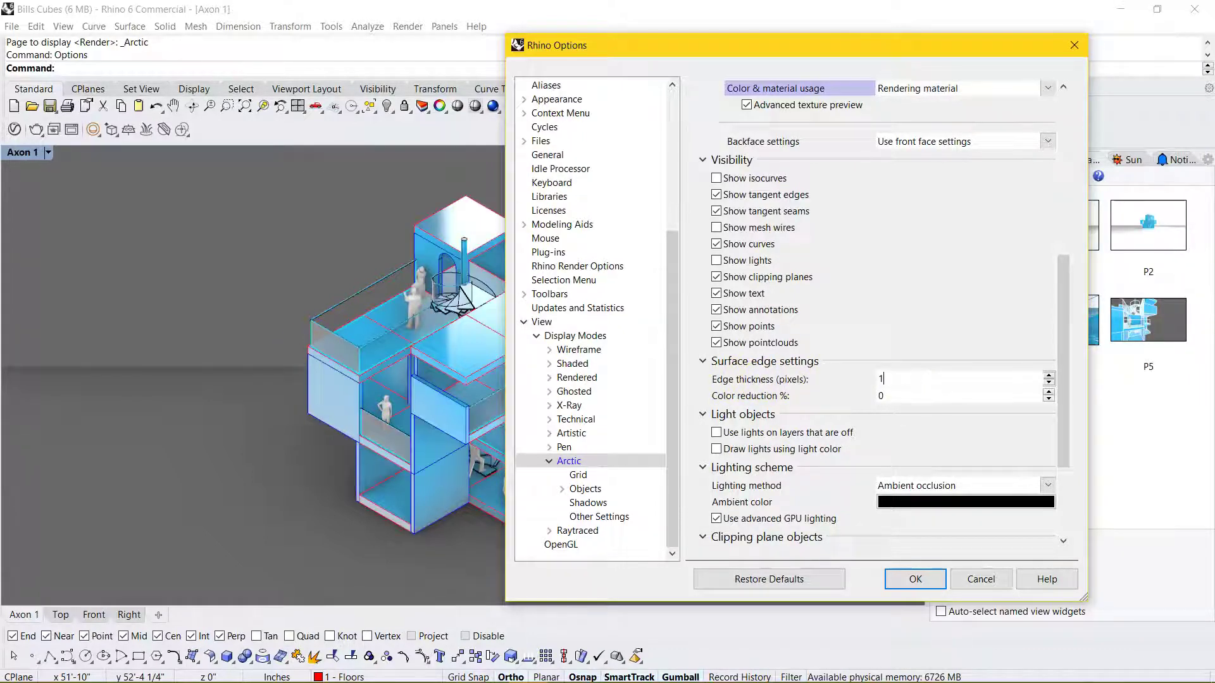
{"action": "left_click", "coordinate": [1049, 378]}
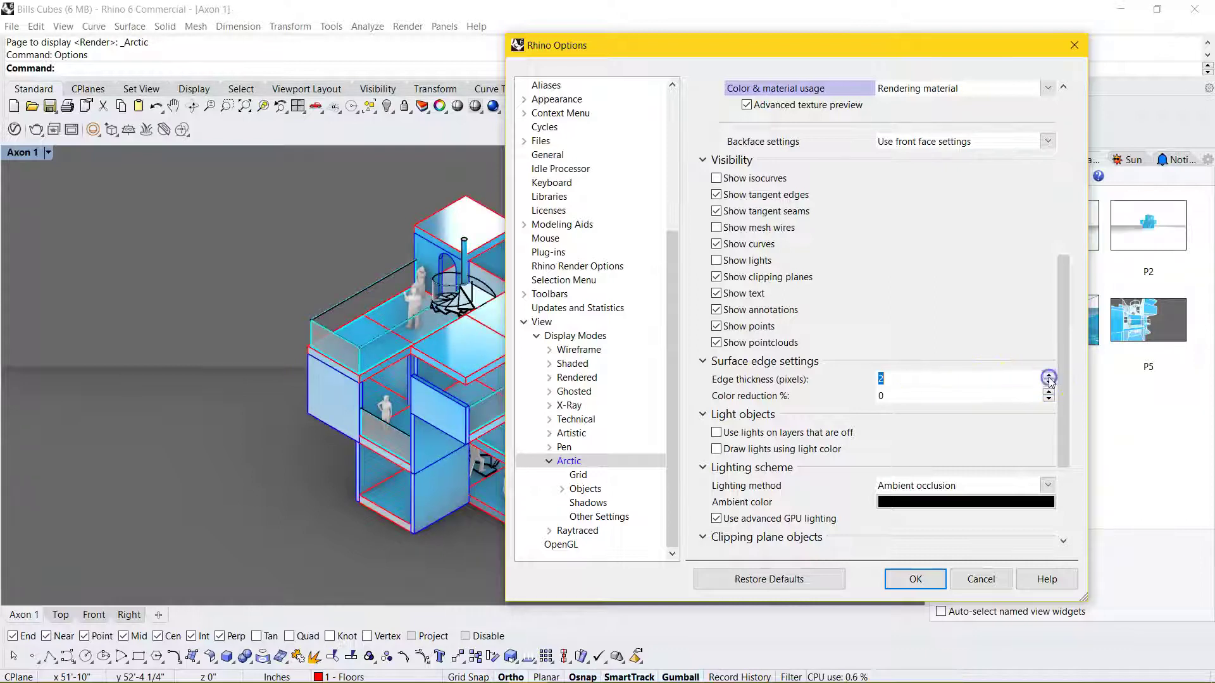
{"action": "left_click", "coordinate": [1049, 377]}
{"action": "left_click", "coordinate": [1049, 377]}
{"action": "left_click", "coordinate": [1049, 378]}
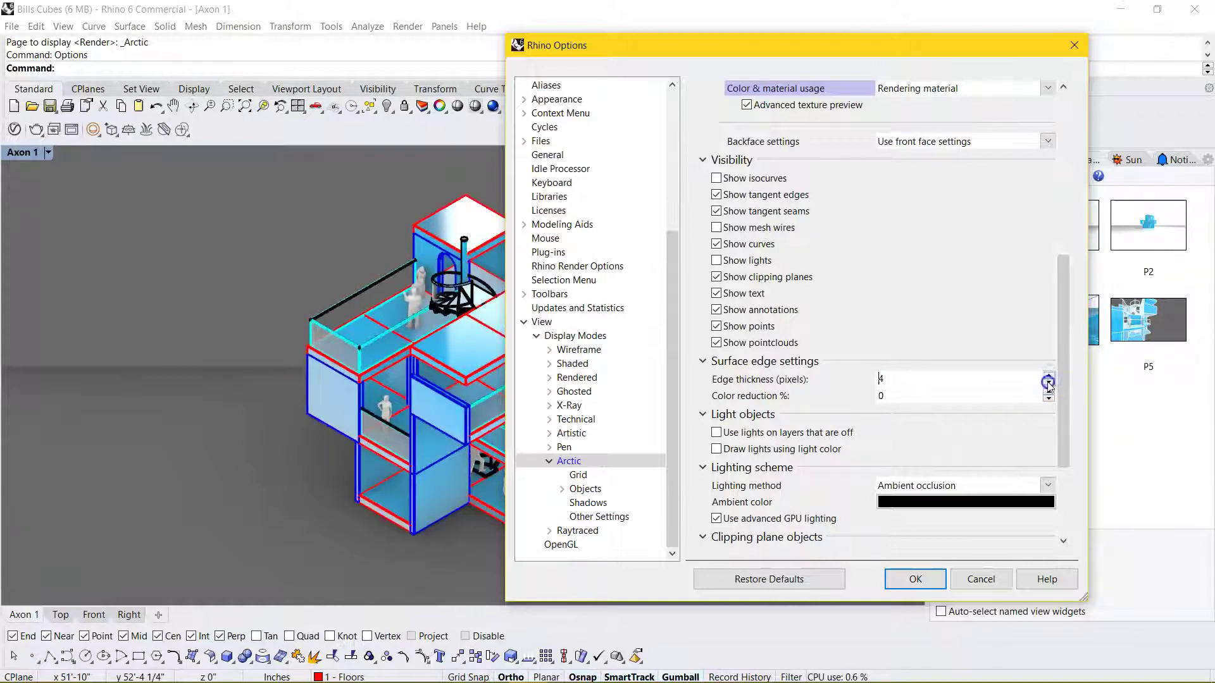
{"action": "left_click", "coordinate": [1048, 385]}
{"action": "left_click", "coordinate": [1048, 385]}
{"action": "left_click", "coordinate": [1049, 385]}
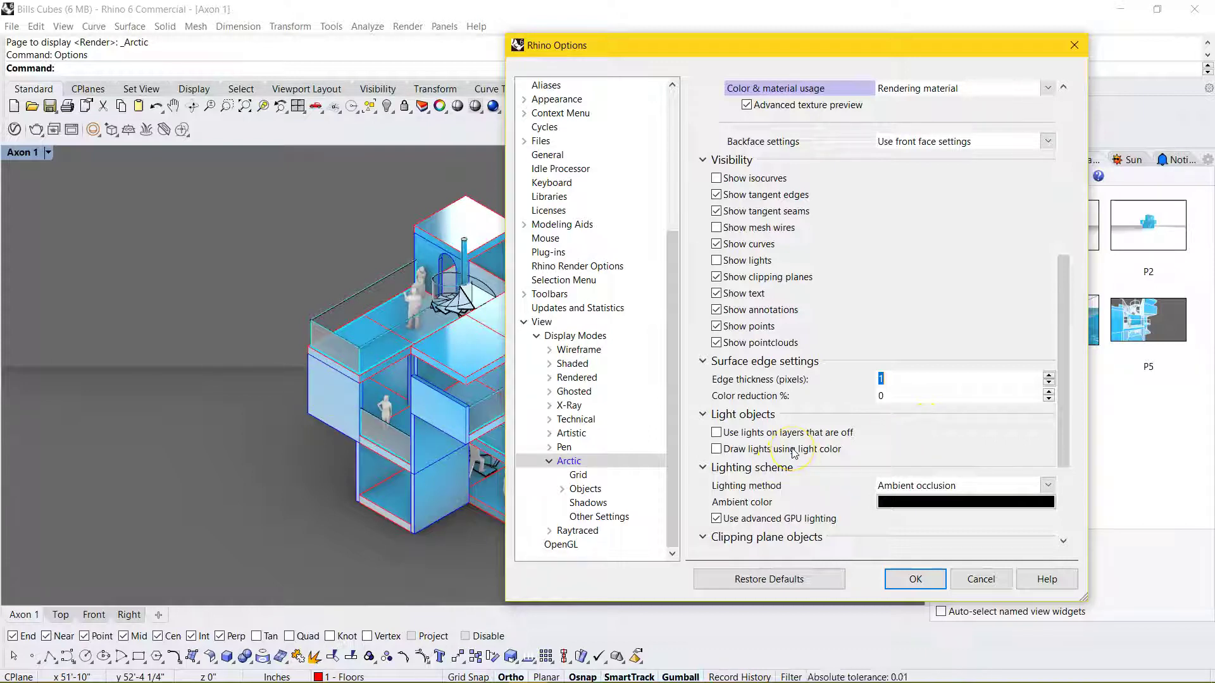
Make Arctic draw all surface edges in a single White colour.
{"action": "left_click", "coordinate": [583, 491]}
{"action": "left_click", "coordinate": [583, 505]}
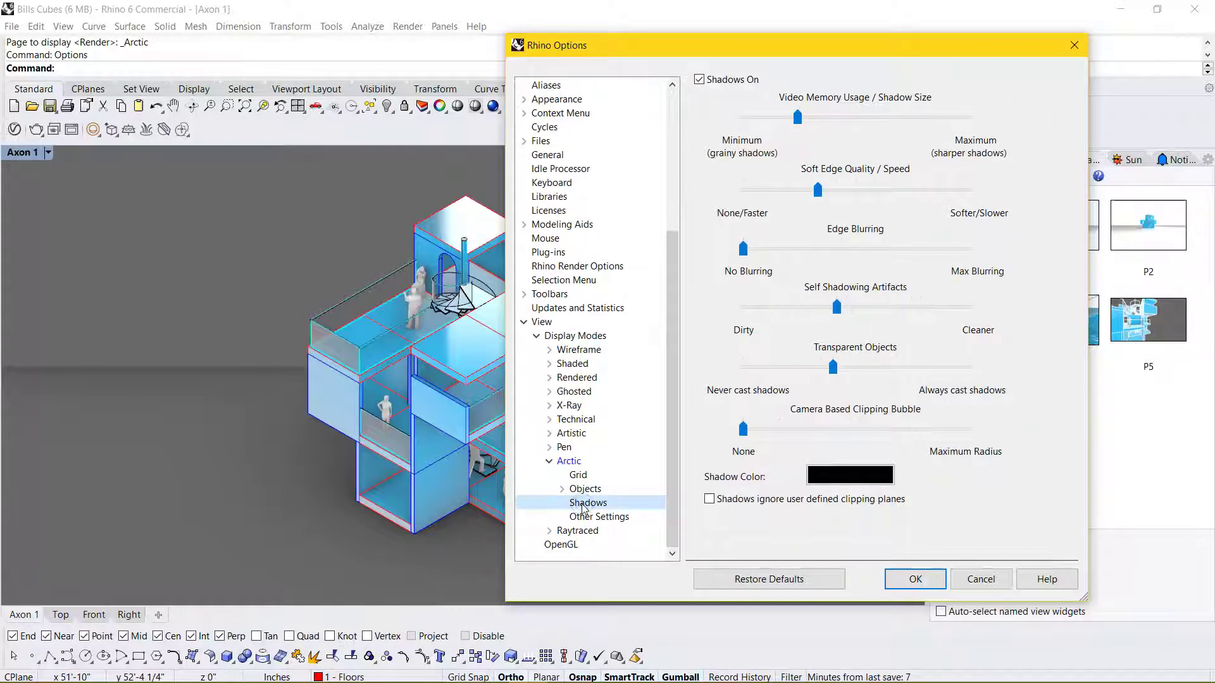
{"action": "left_click", "coordinate": [583, 491]}
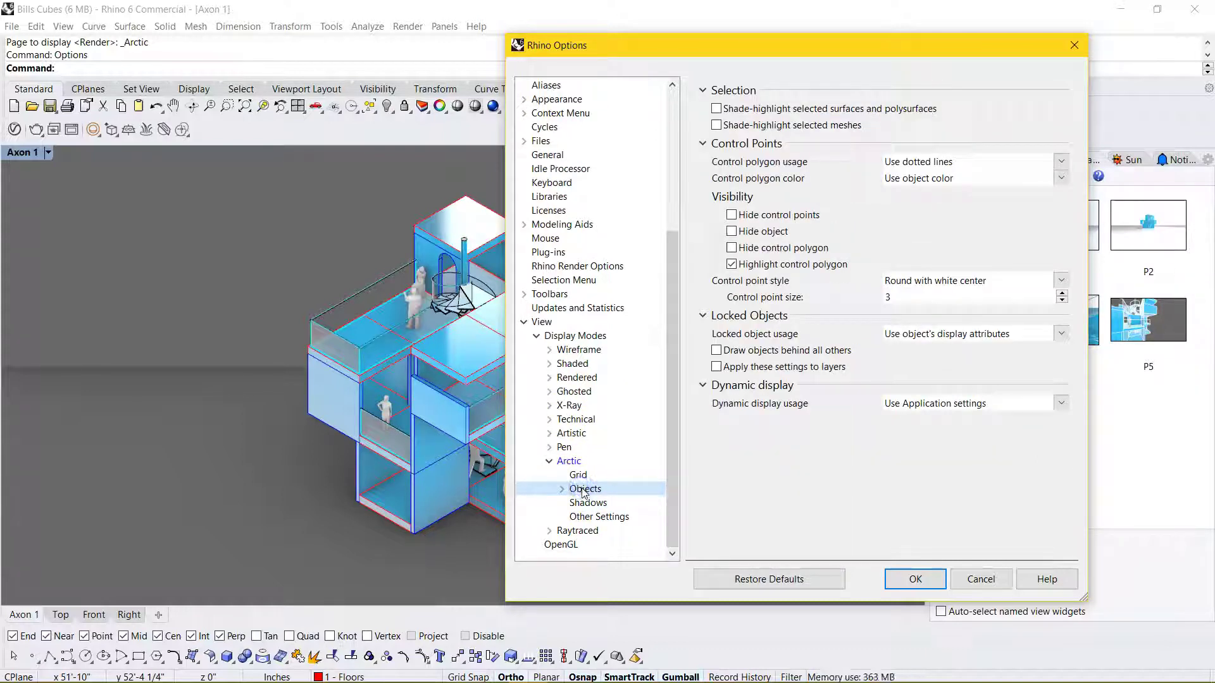
{"action": "left_click", "coordinate": [562, 491]}
{"action": "scroll", "coordinate": [565, 495], "scroll_direction": "down", "scroll_amount": 2}
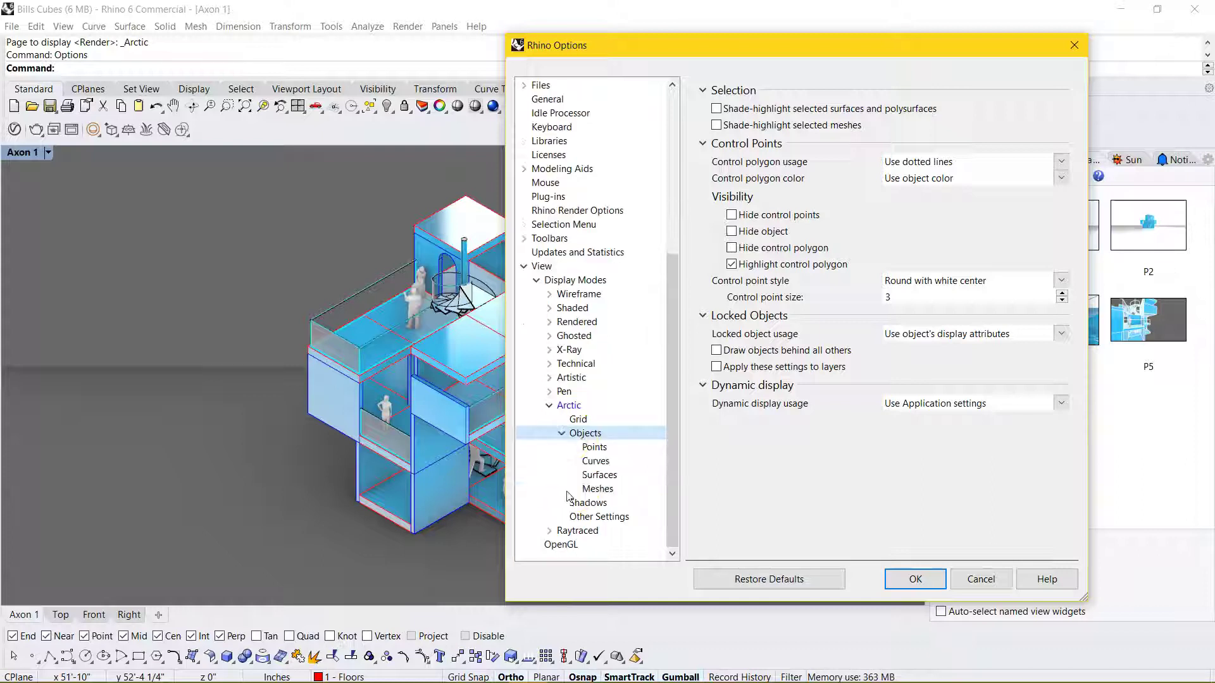
{"action": "left_click", "coordinate": [600, 476]}
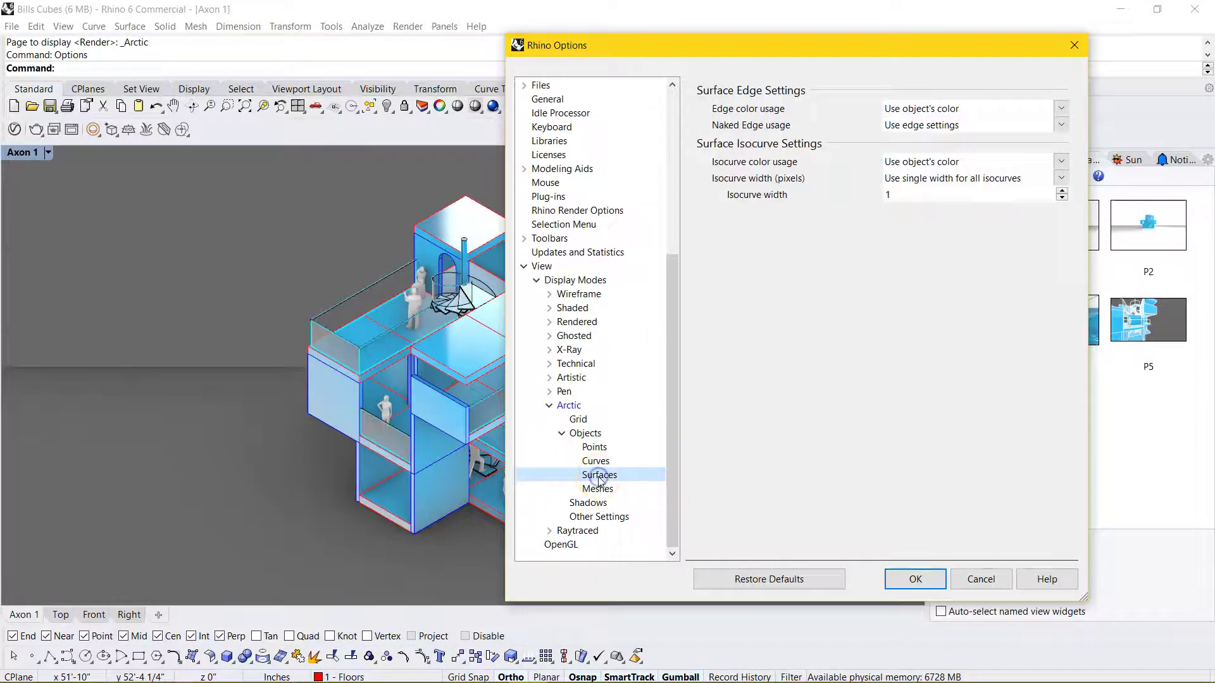
{"action": "left_click", "coordinate": [618, 461]}
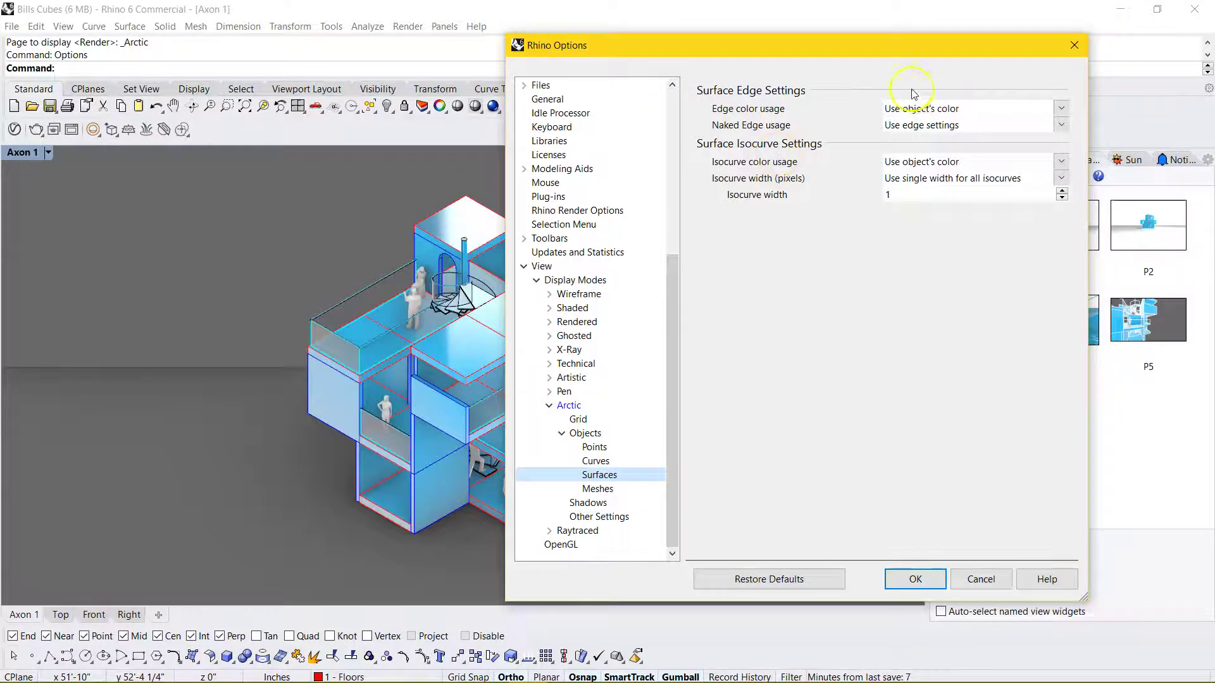
{"action": "left_click", "coordinate": [921, 112]}
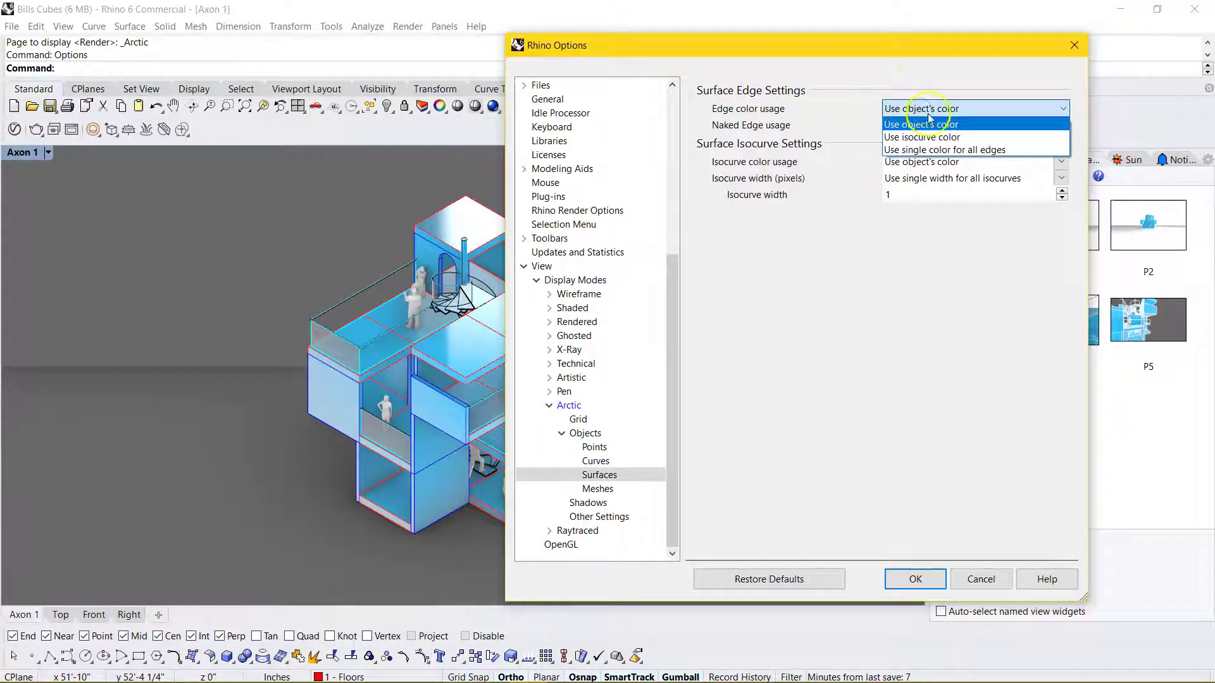
{"action": "left_click", "coordinate": [956, 150]}
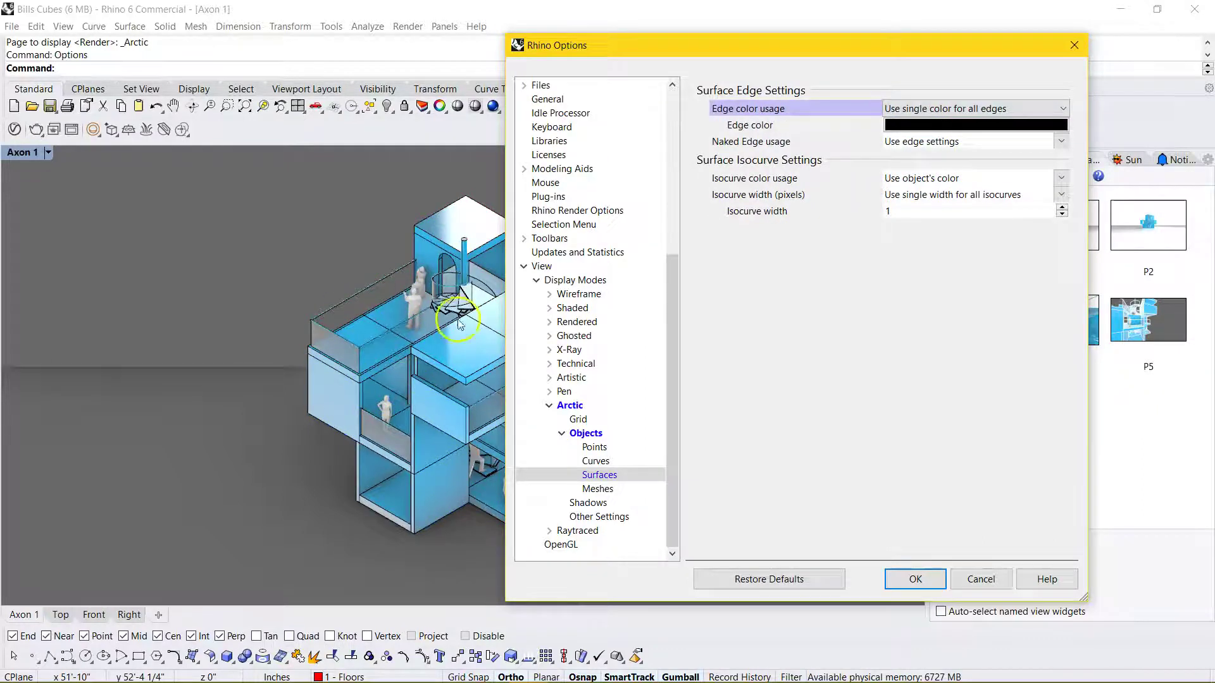
{"action": "left_click", "coordinate": [981, 124]}
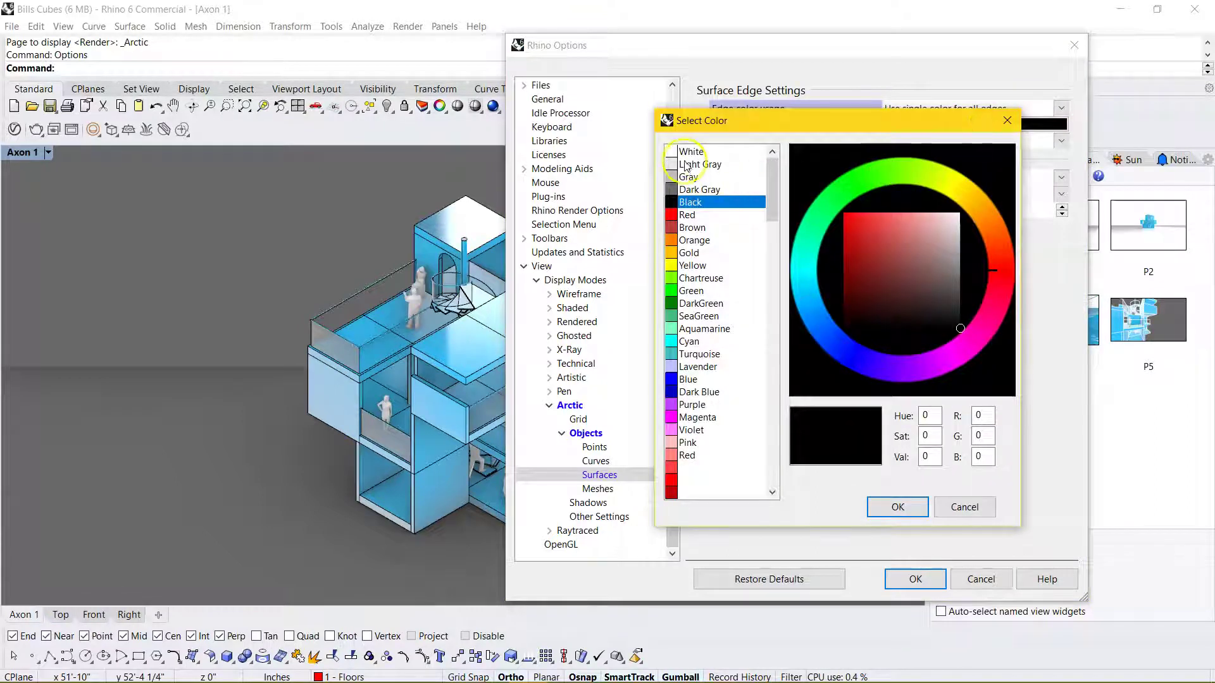
{"action": "left_click", "coordinate": [682, 153]}
{"action": "left_click", "coordinate": [897, 507]}
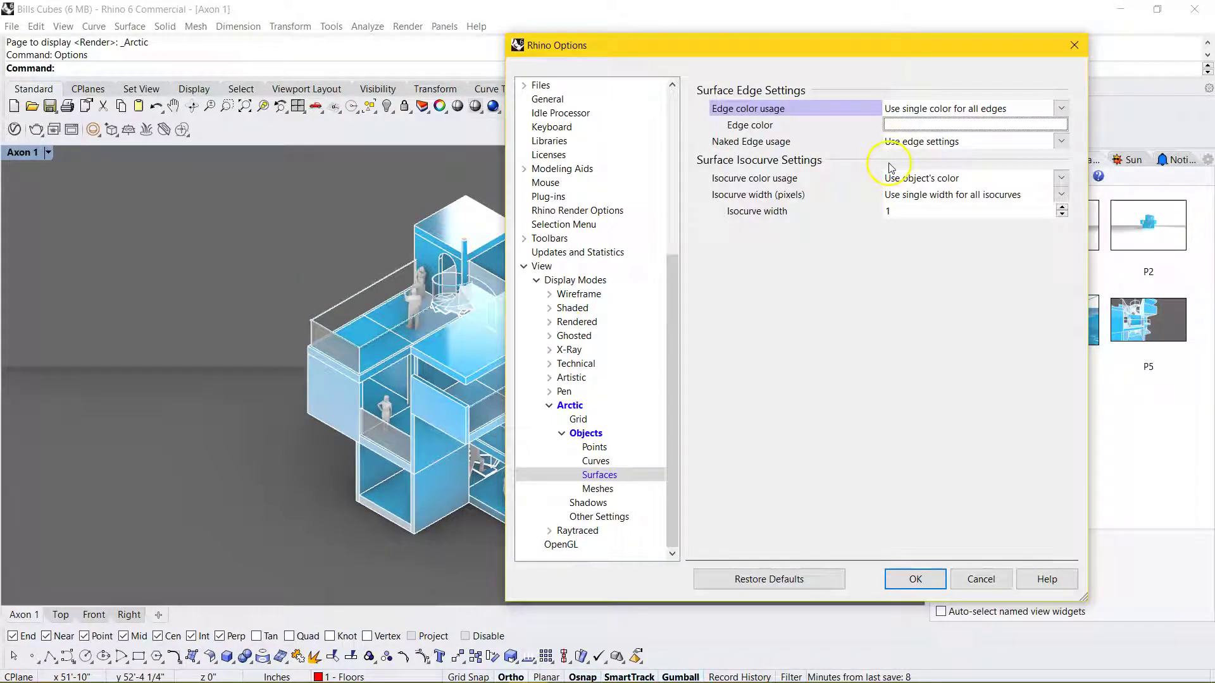
Turn mesh wires on and back off, then apply the Arctic settings.
{"action": "left_click", "coordinate": [571, 405]}
{"action": "scroll", "coordinate": [814, 378], "scroll_direction": "down", "scroll_amount": 5}
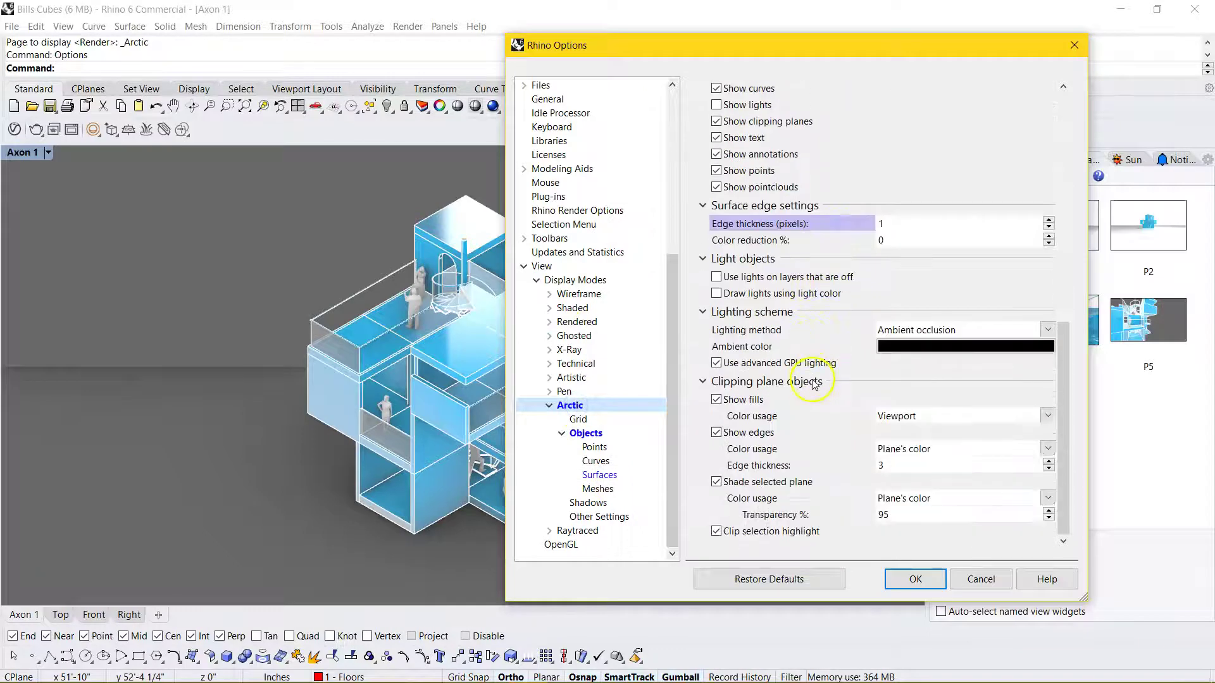
{"action": "scroll", "coordinate": [815, 380], "scroll_direction": "up", "scroll_amount": 5}
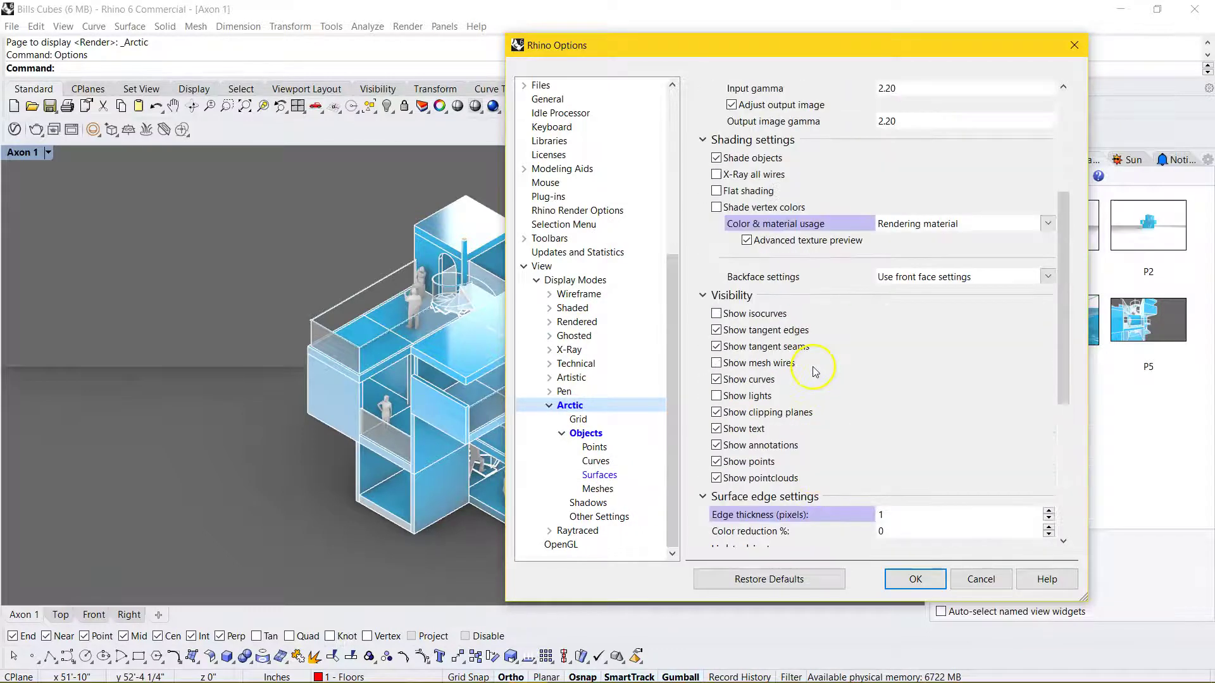
{"action": "left_click", "coordinate": [716, 364]}
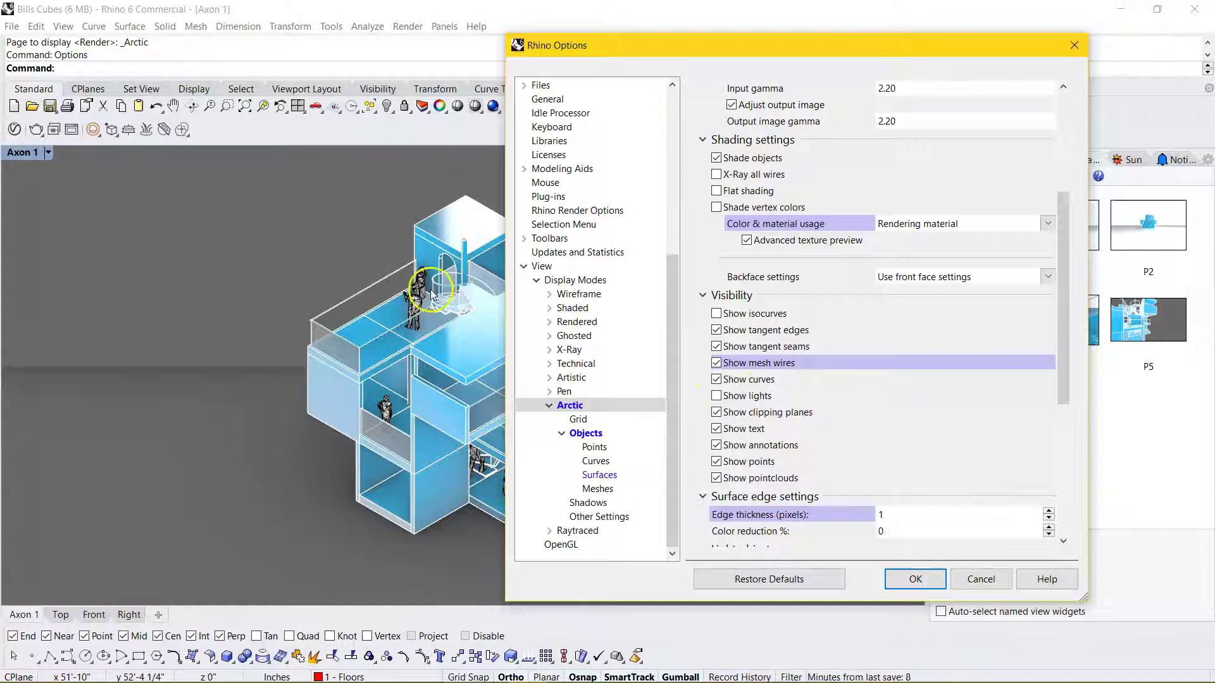
{"action": "left_click", "coordinate": [721, 368]}
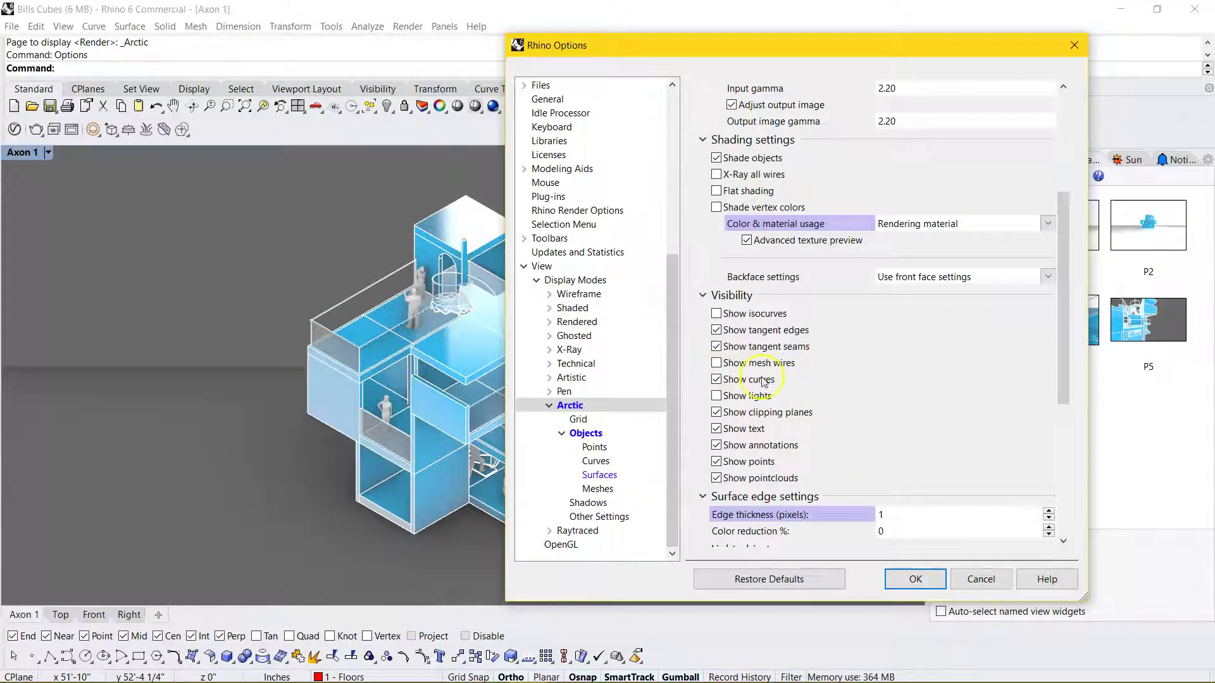
{"action": "scroll", "coordinate": [764, 381], "scroll_direction": "down", "scroll_amount": 8}
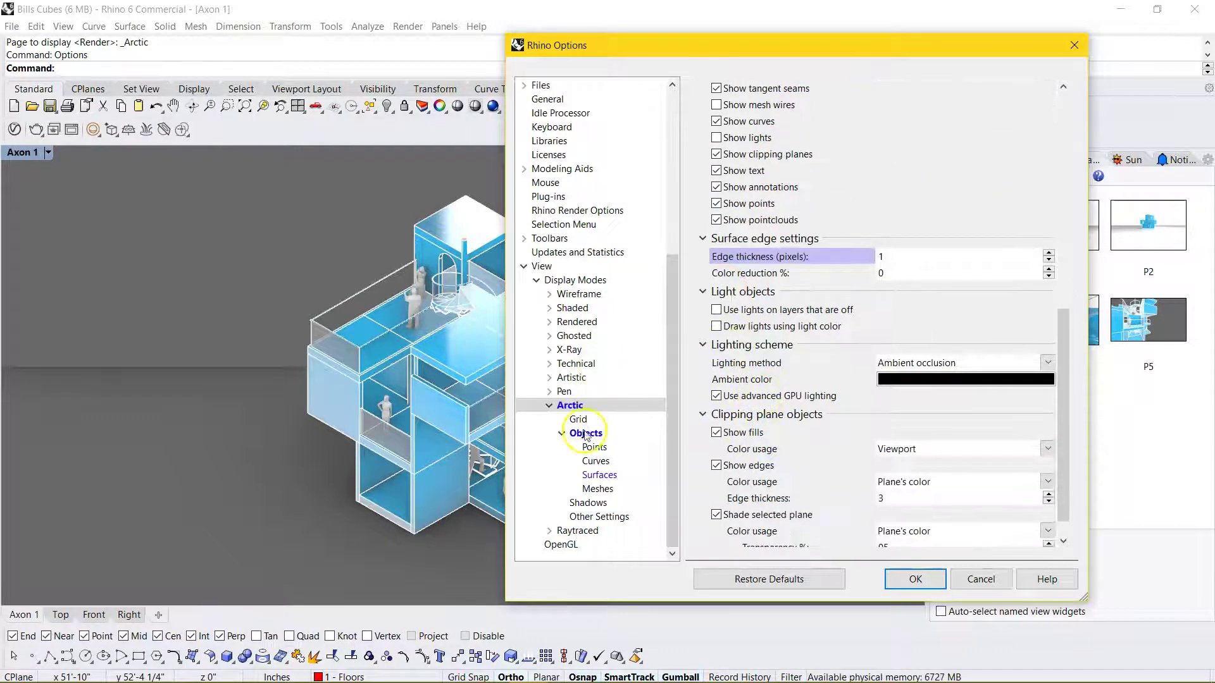
{"action": "left_click", "coordinate": [916, 580]}
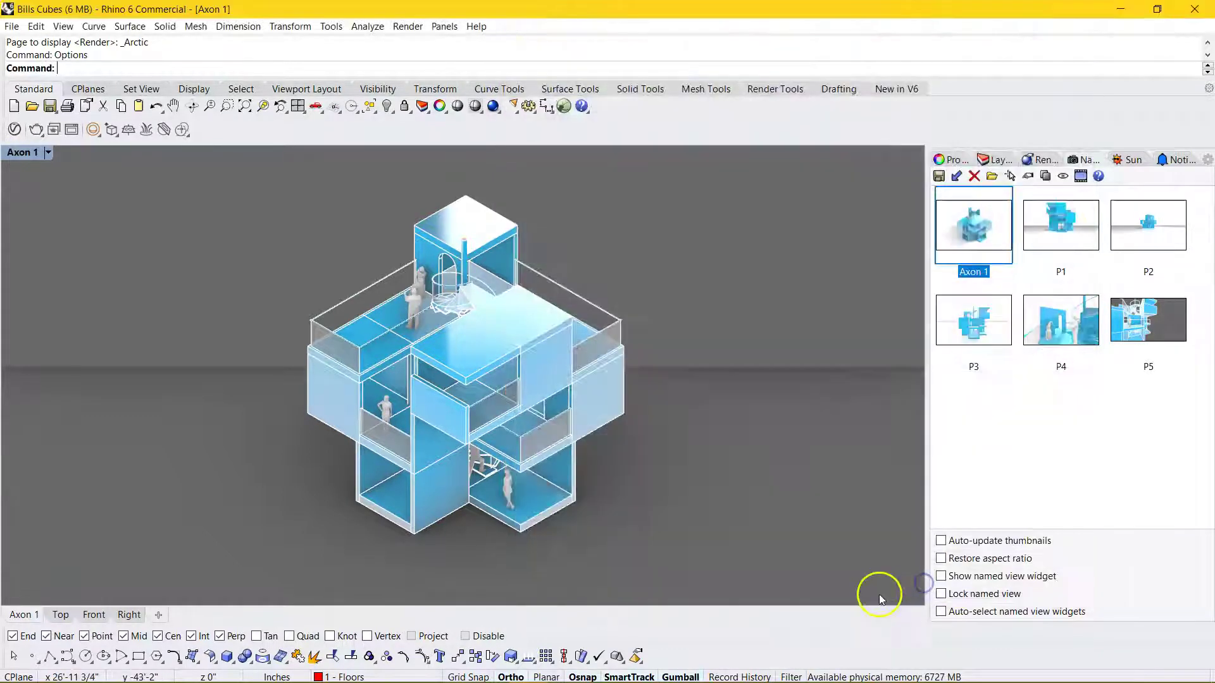
{"action": "left_click", "coordinate": [48, 153]}
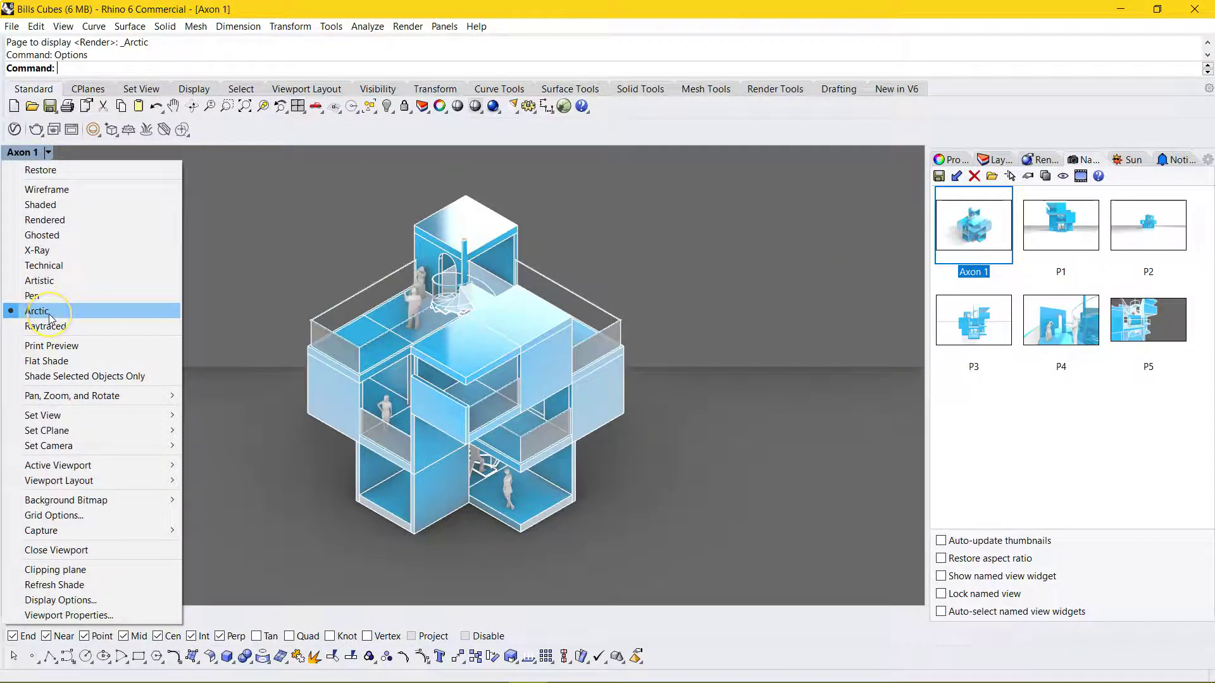
{"action": "left_click", "coordinate": [46, 219]}
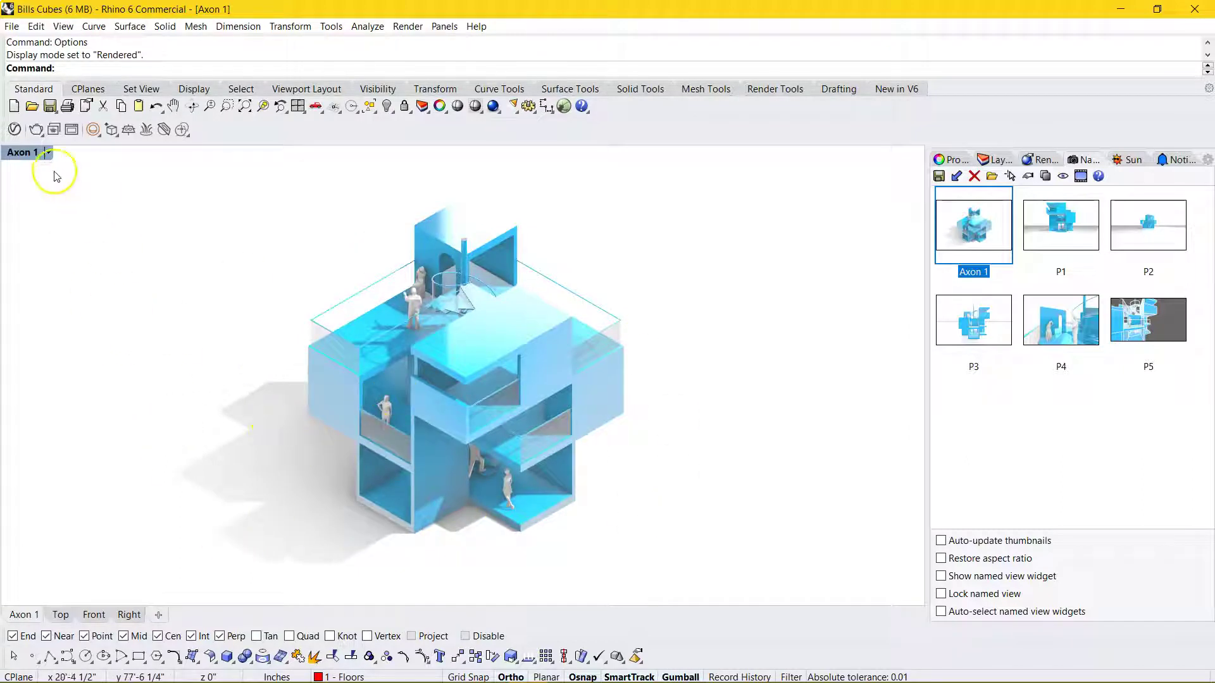
{"action": "left_click", "coordinate": [46, 153]}
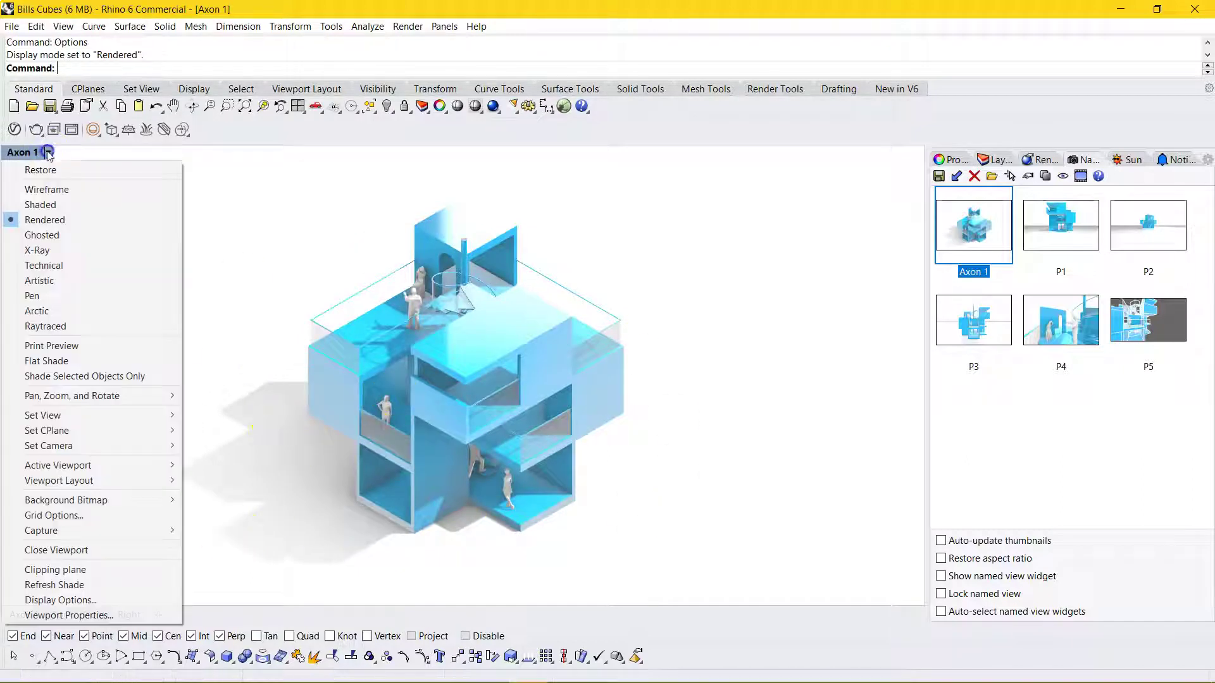
{"action": "left_click", "coordinate": [41, 314]}
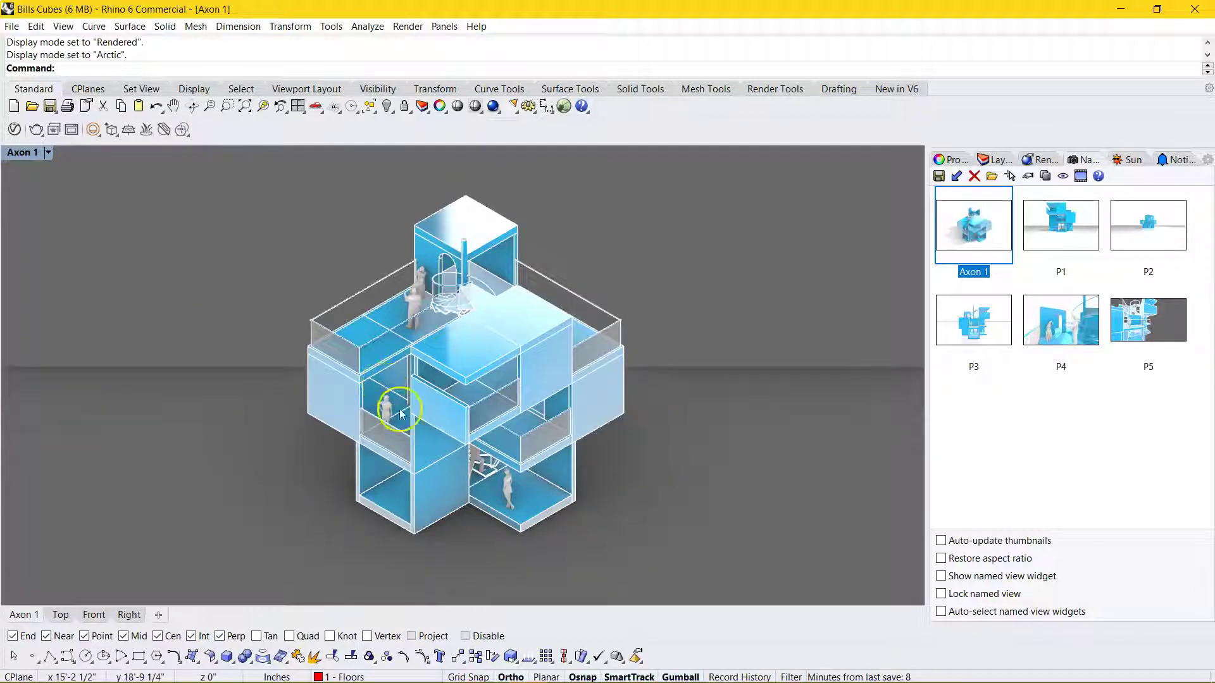
{"action": "right_click_drag", "start_coordinate": [393, 396], "coordinate": [521, 370]}
{"action": "scroll", "coordinate": [521, 370], "scroll_direction": "up", "scroll_amount": 6}
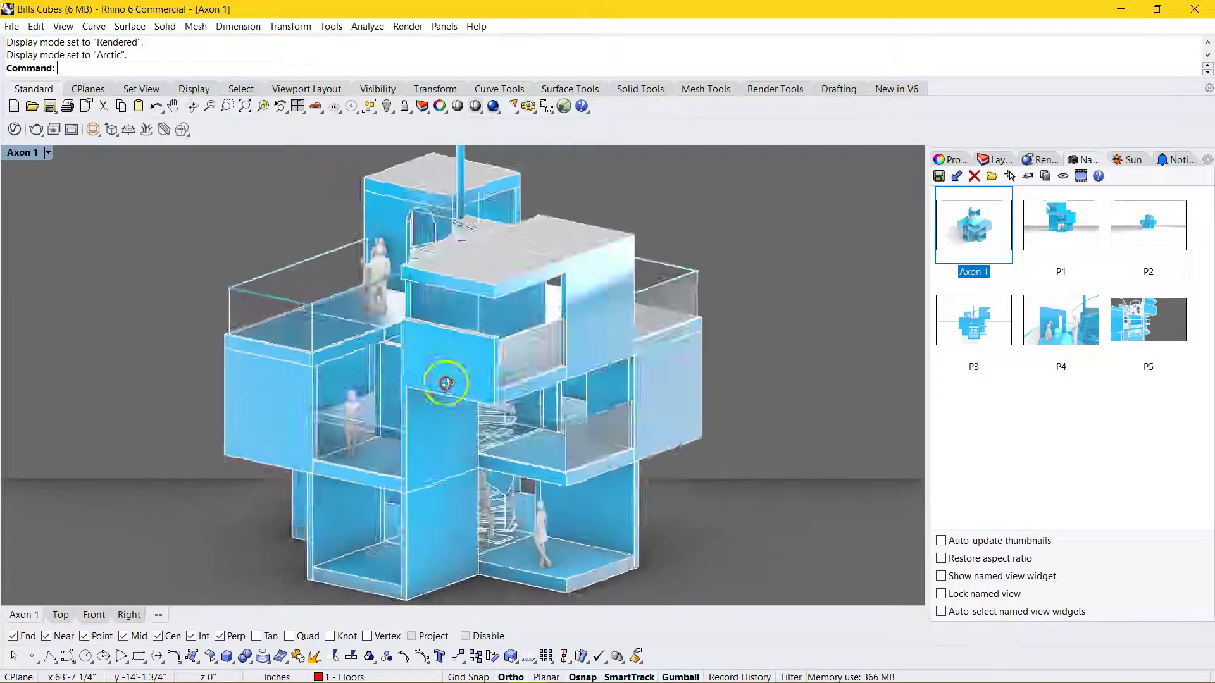
{"action": "right_click_drag", "start_coordinate": [462, 412], "coordinate": [631, 379]}
{"action": "scroll", "coordinate": [467, 404], "scroll_direction": "down", "scroll_amount": 4}
{"action": "scroll", "coordinate": [370, 416], "scroll_direction": "up", "scroll_amount": 4}
{"action": "mouse_move", "coordinate": [370, 415]}
{"action": "right_mouse_down"}
{"action": "mouse_move", "coordinate": [472, 407]}
{"action": "mouse_move", "coordinate": [420, 393]}
{"action": "mouse_move", "coordinate": [446, 419]}
{"action": "mouse_move", "coordinate": [567, 429]}
{"action": "mouse_move", "coordinate": [507, 418]}
{"action": "mouse_move", "coordinate": [411, 456]}
{"action": "mouse_move", "coordinate": [371, 421]}
{"action": "right_mouse_up"}
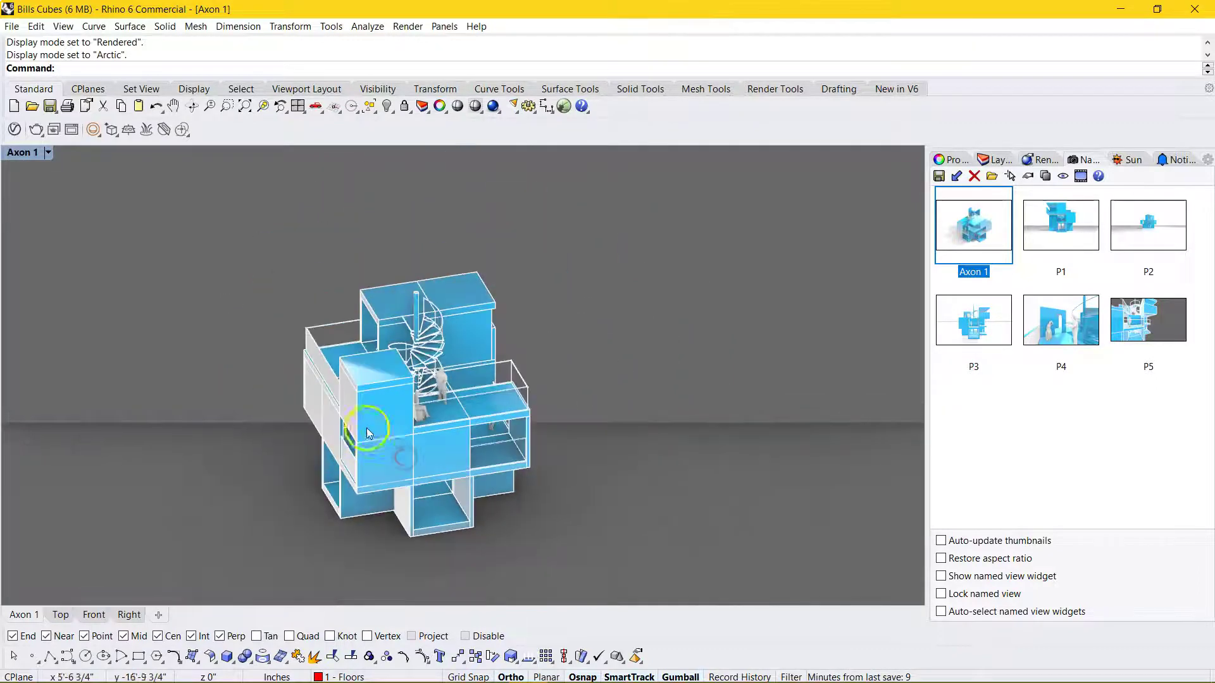
{"action": "double_click", "coordinate": [962, 231]}
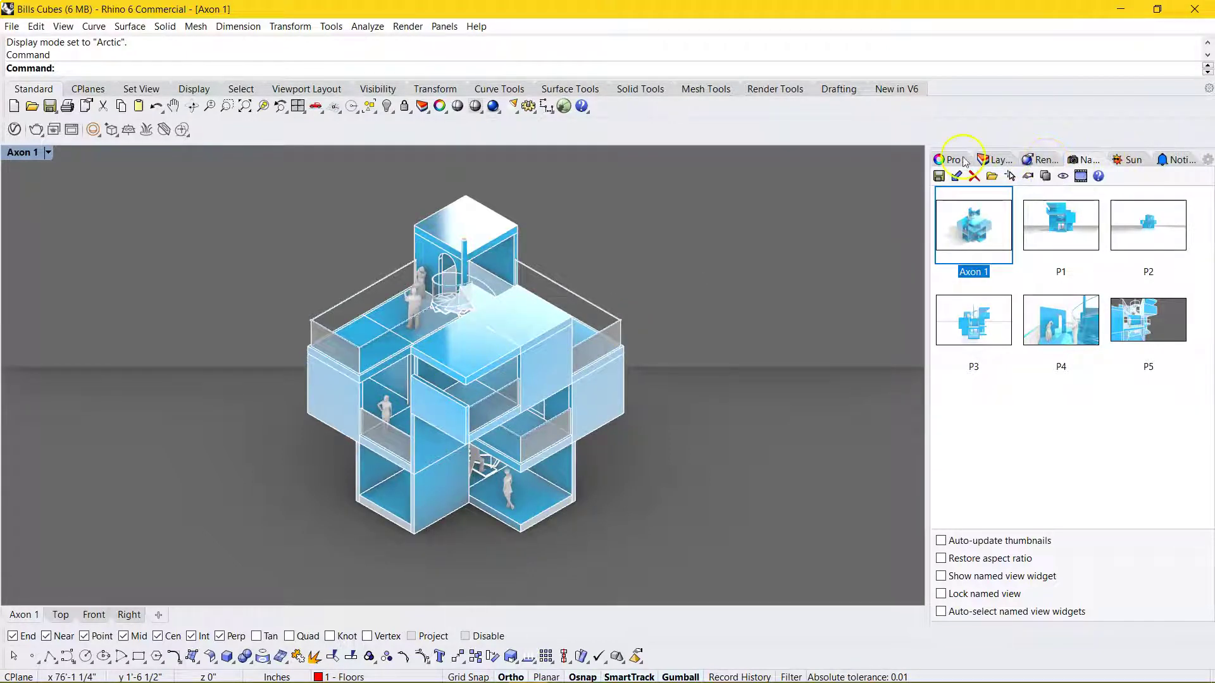
{"action": "left_click", "coordinate": [1038, 161]}
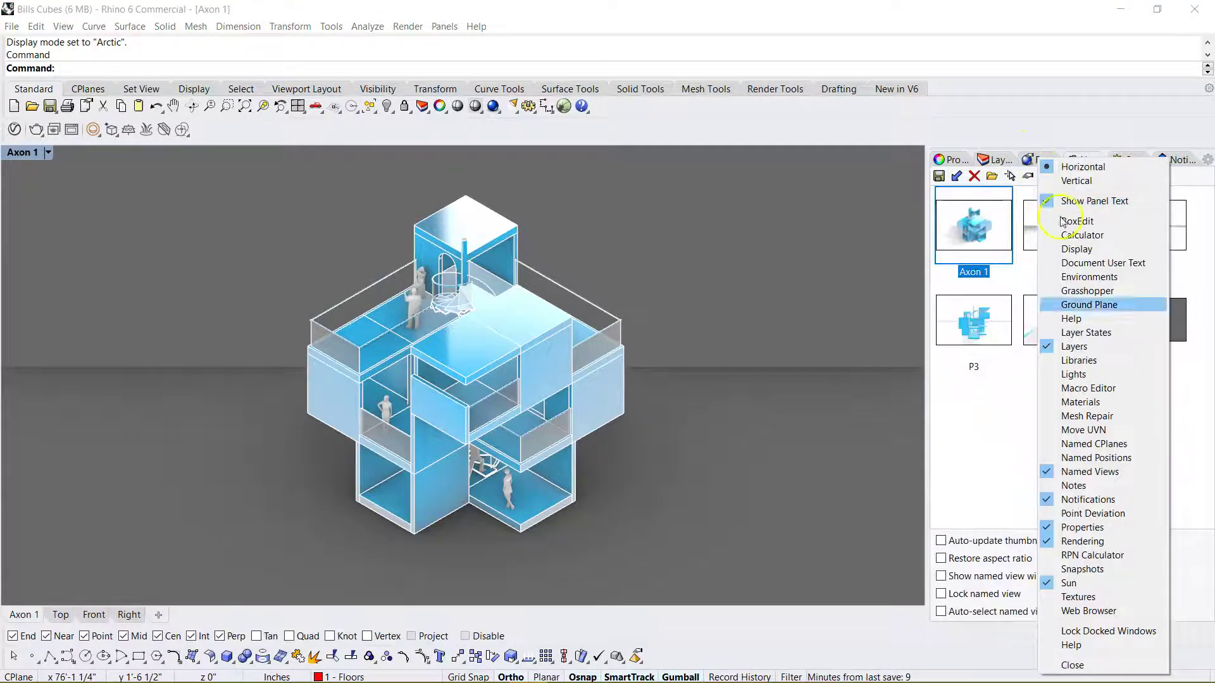
{"action": "left_click", "coordinate": [1080, 403]}
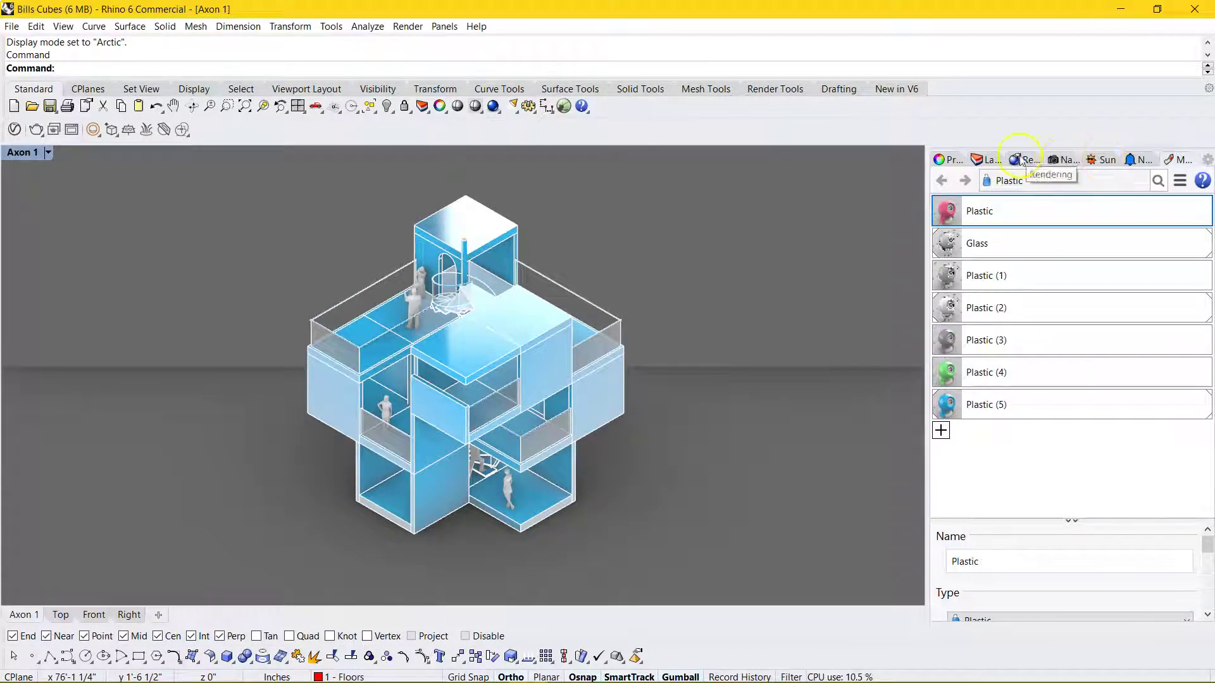
{"action": "right_click", "coordinate": [1055, 160]}
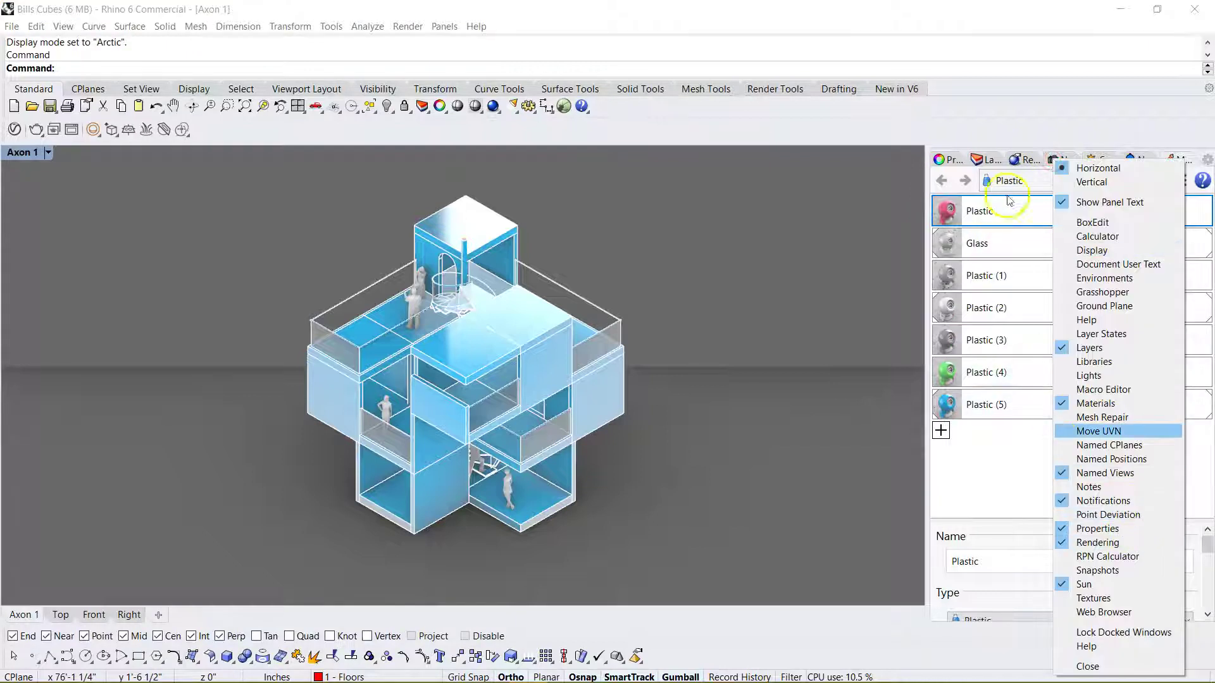
{"action": "left_click", "coordinate": [986, 477]}
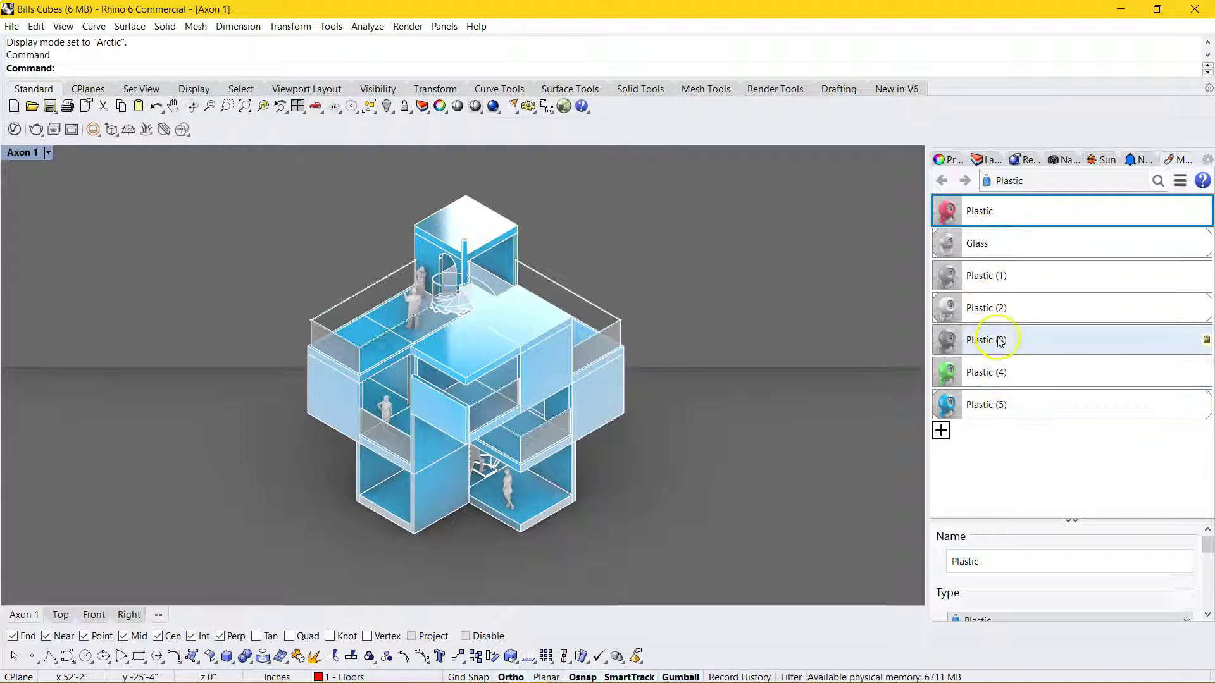
Add a new Plastic material, Plastic (6), coloured Salmon.
{"action": "left_click", "coordinate": [941, 432]}
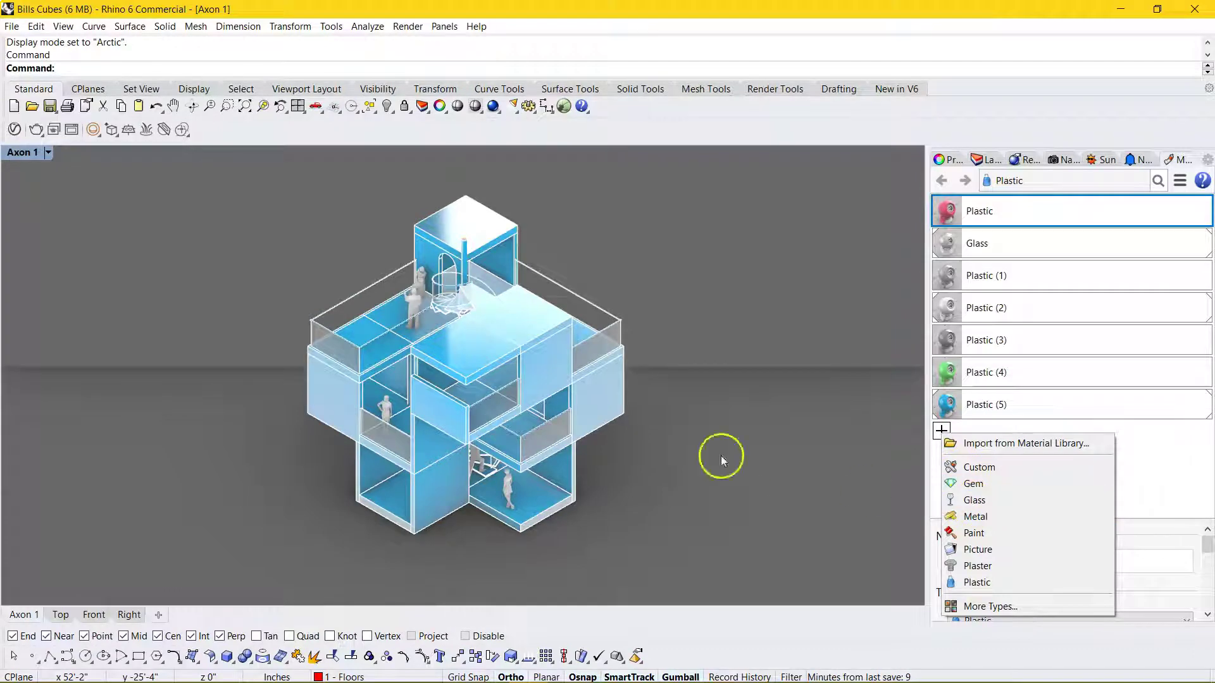
{"action": "left_click", "coordinate": [977, 582]}
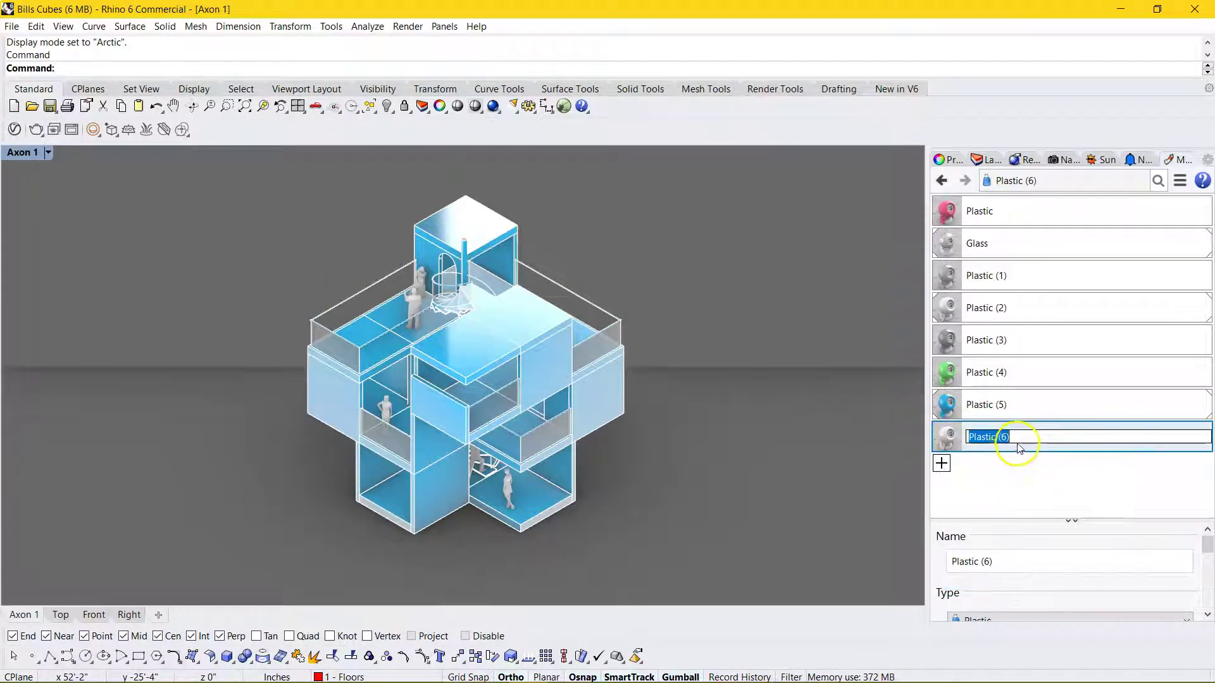
{"action": "left_click_drag", "start_coordinate": [1096, 520], "coordinate": [1095, 329]}
{"action": "scroll", "coordinate": [1074, 274], "scroll_direction": "down", "scroll_amount": 3}
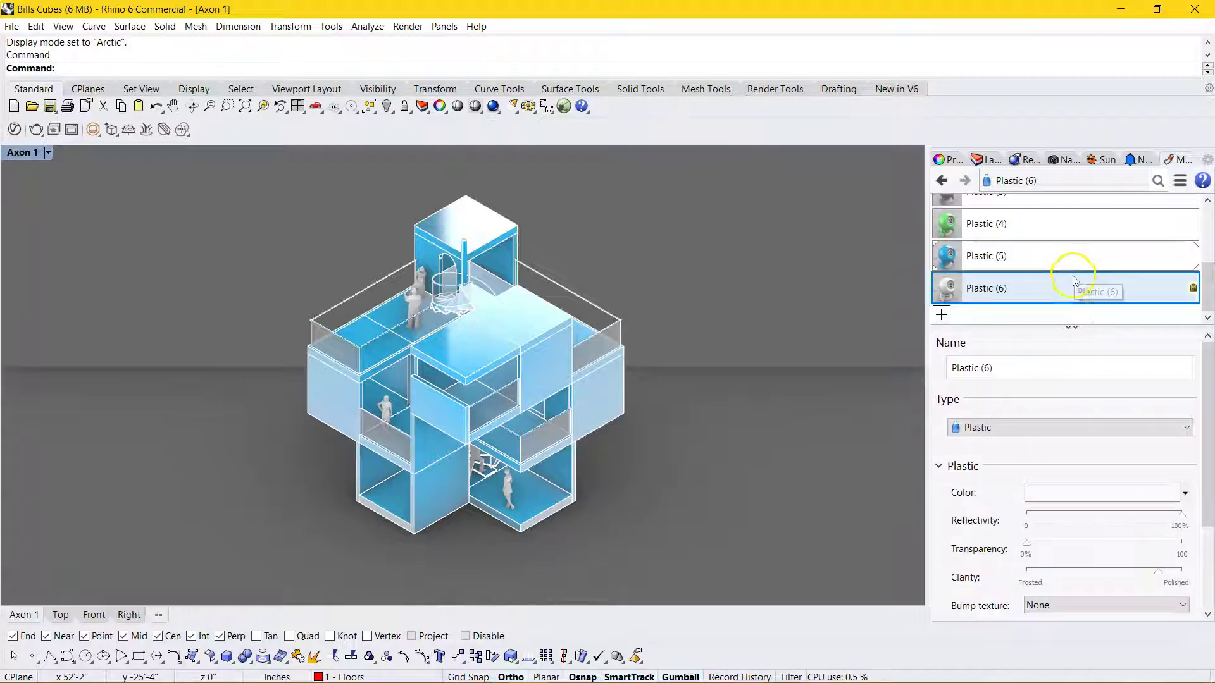
{"action": "left_click", "coordinate": [1073, 499]}
{"action": "left_click", "coordinate": [671, 329]}
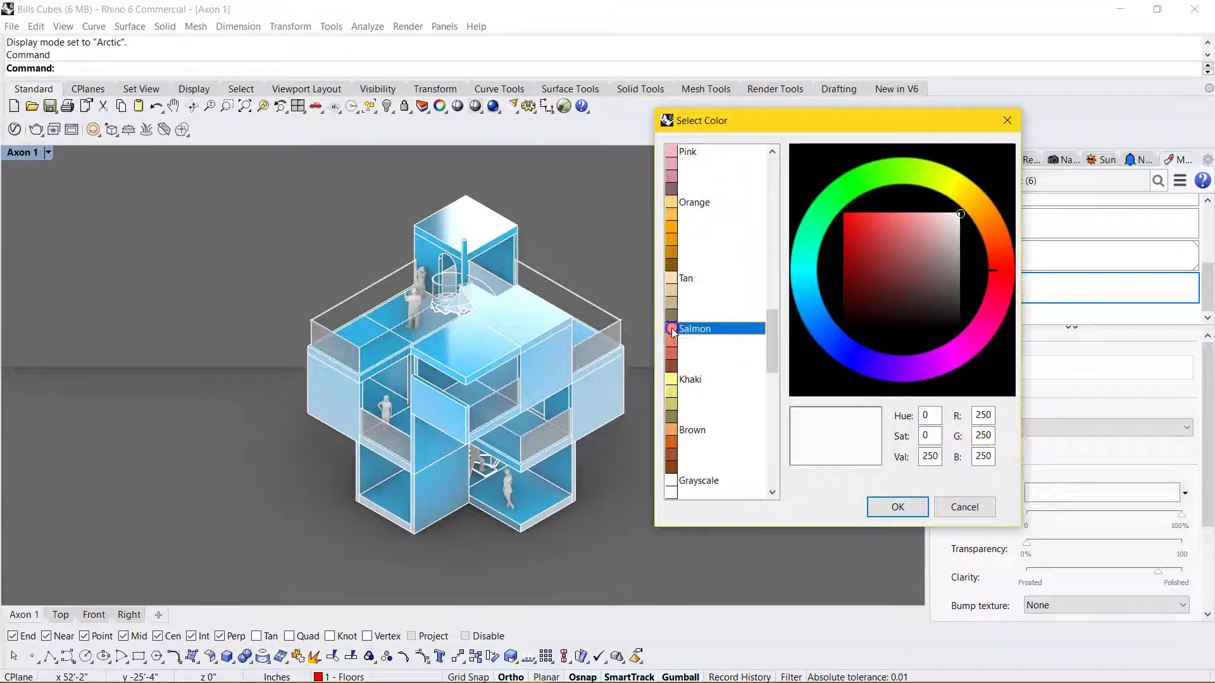
{"action": "left_click", "coordinate": [898, 507]}
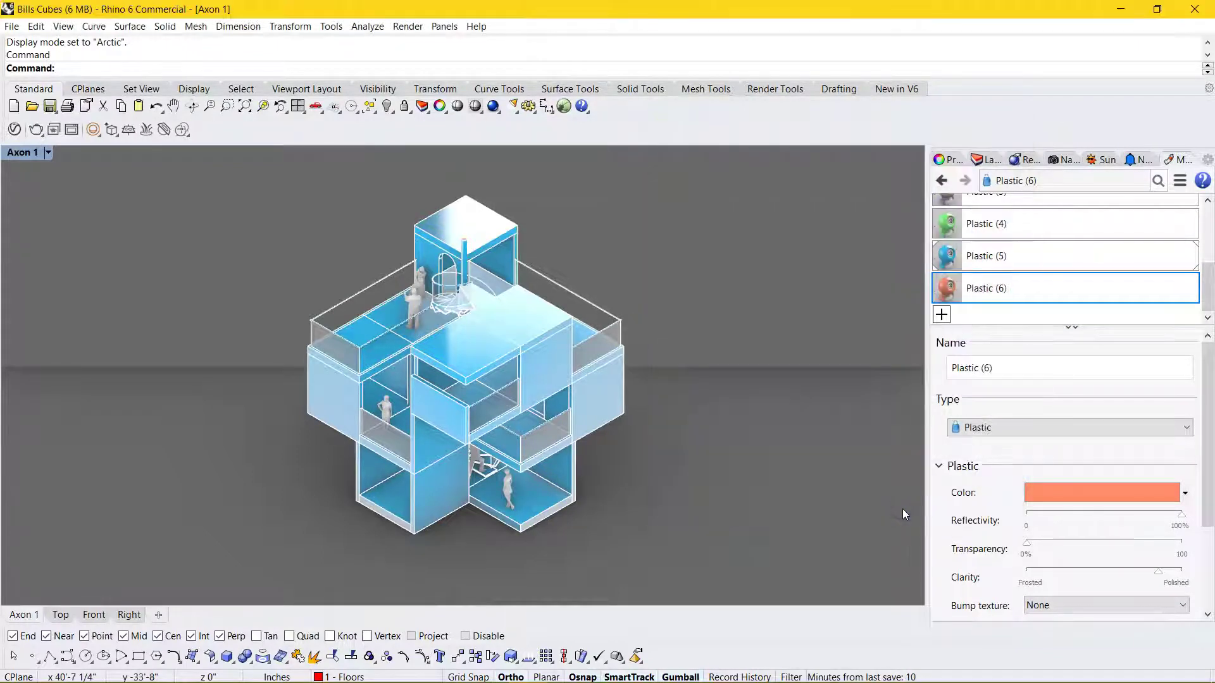
Set Plastic (6) to 100% reflectivity, 0% transparency and Polished clarity.
{"action": "left_click", "coordinate": [987, 298]}
{"action": "scroll", "coordinate": [1026, 500], "scroll_direction": "down", "scroll_amount": 3}
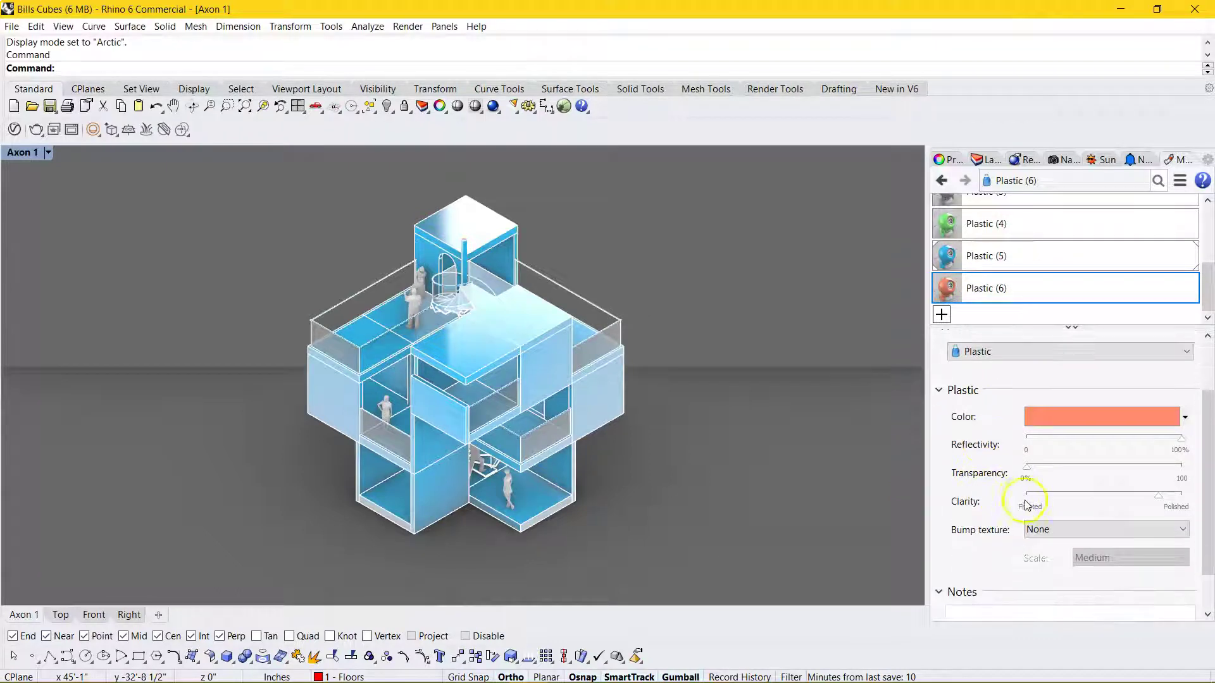
{"action": "left_click", "coordinate": [1030, 471]}
{"action": "left_click_drag", "start_coordinate": [1039, 474], "coordinate": [1005, 460]}
{"action": "left_click", "coordinate": [1139, 470]}
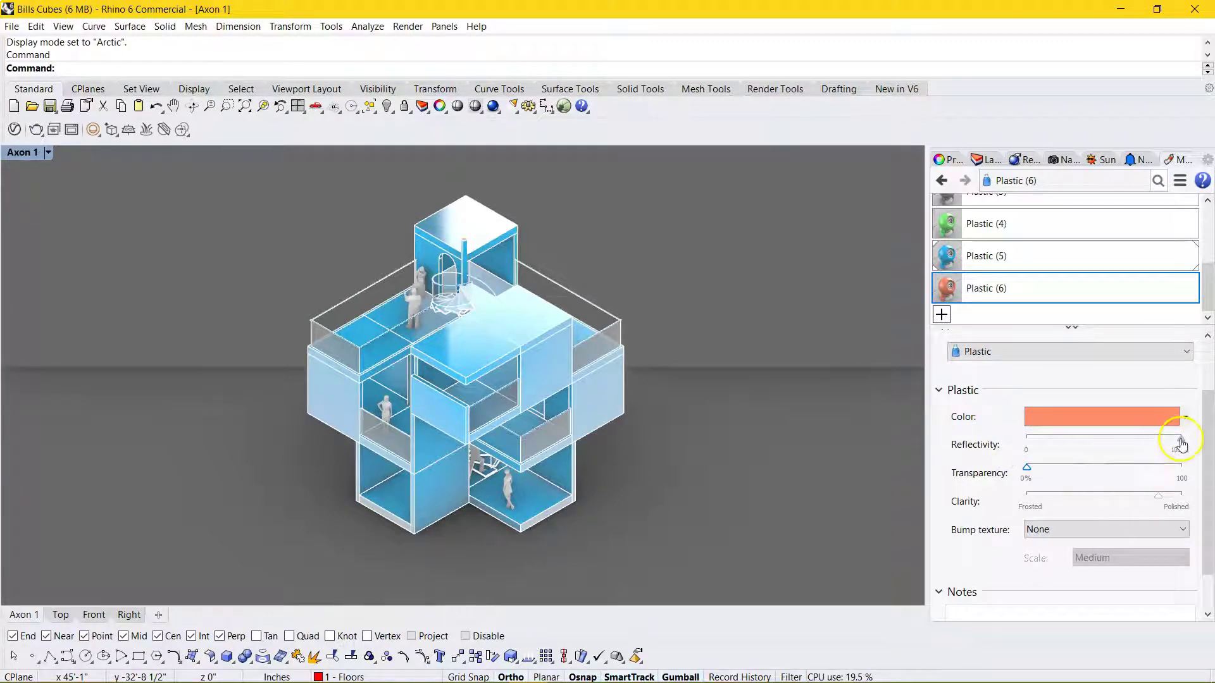
{"action": "mouse_move", "coordinate": [1180, 438]}
{"action": "left_mouse_down"}
{"action": "mouse_move", "coordinate": [1058, 440]}
{"action": "mouse_move", "coordinate": [1199, 438]}
{"action": "left_mouse_up"}
{"action": "left_click_drag", "start_coordinate": [1085, 498], "coordinate": [1045, 502]}
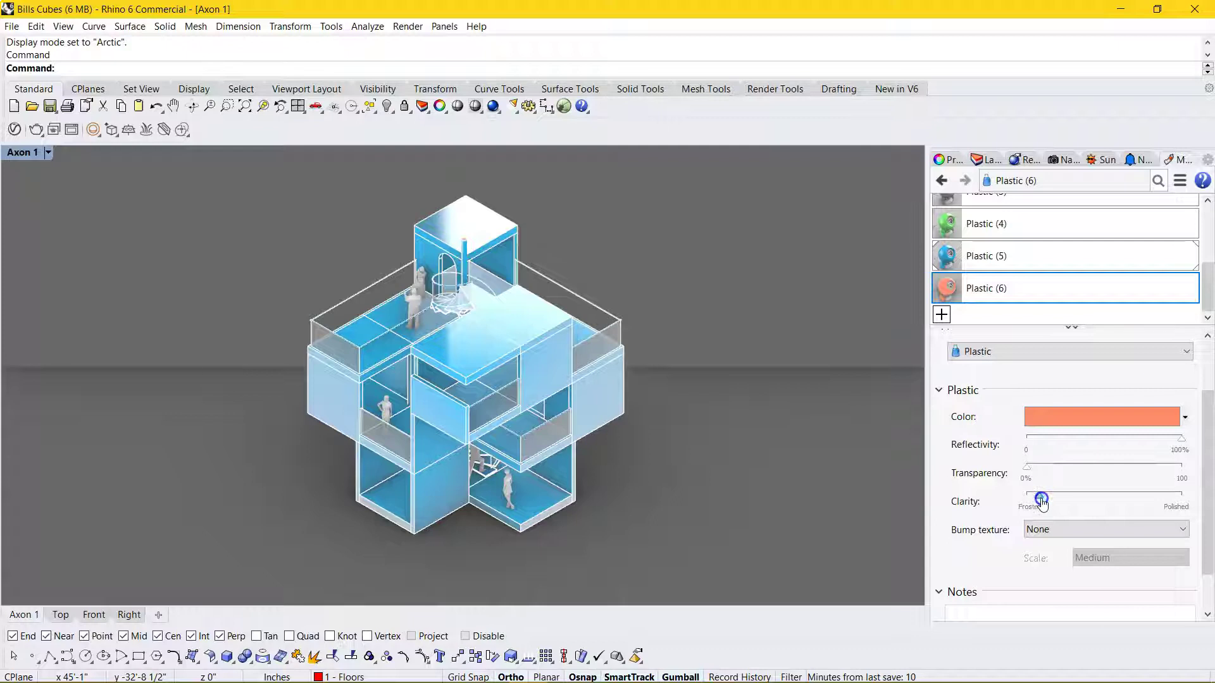
{"action": "left_click_drag", "start_coordinate": [1177, 500], "coordinate": [1181, 504]}
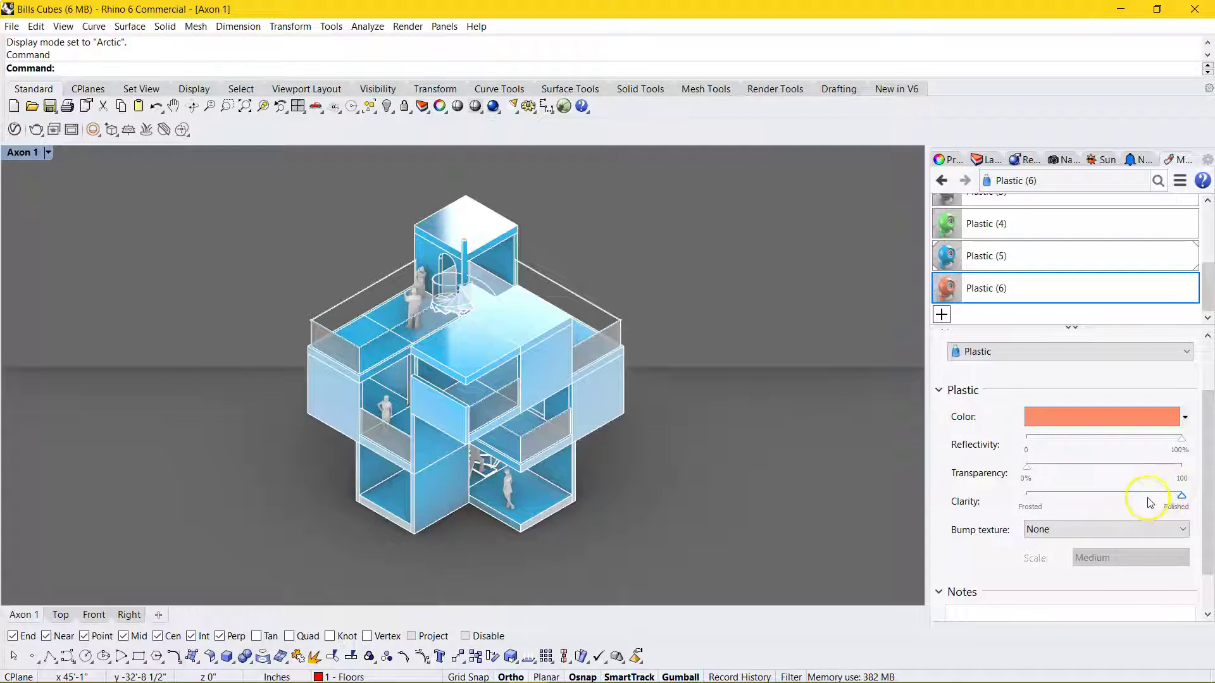
{"action": "scroll", "coordinate": [952, 465], "scroll_direction": "up", "scroll_amount": 3}
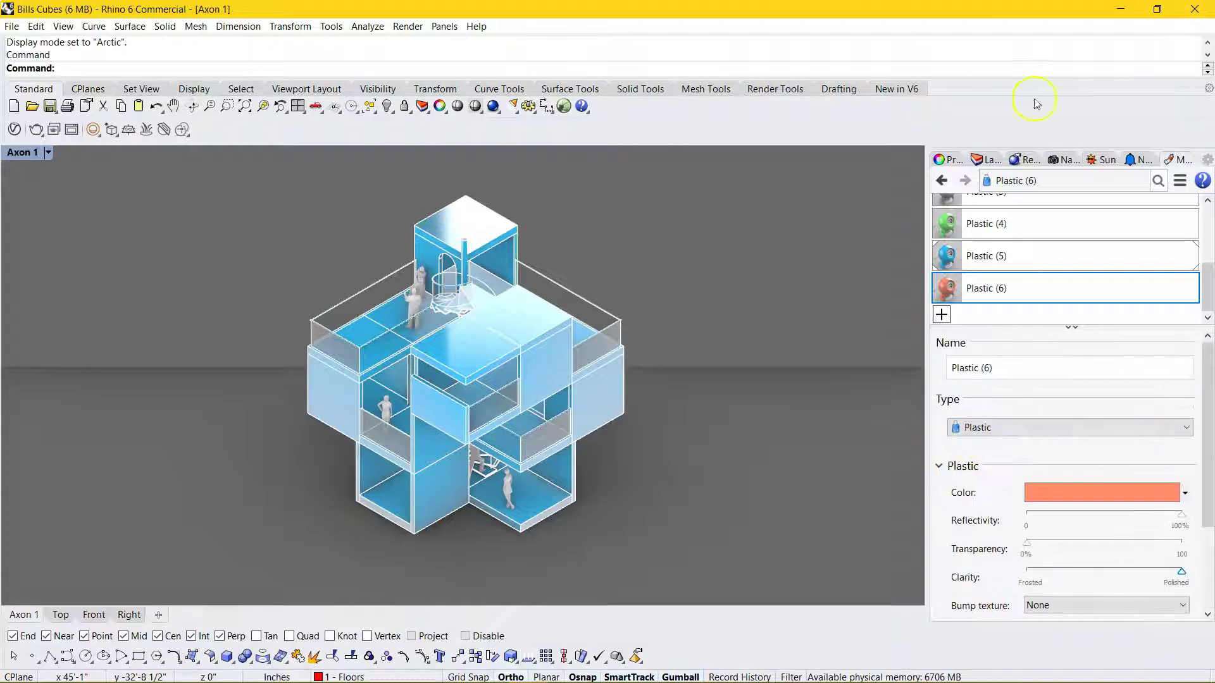
Select the Floors, Walls, Stairs, Railing and Pipe layers.
{"action": "left_click", "coordinate": [997, 164]}
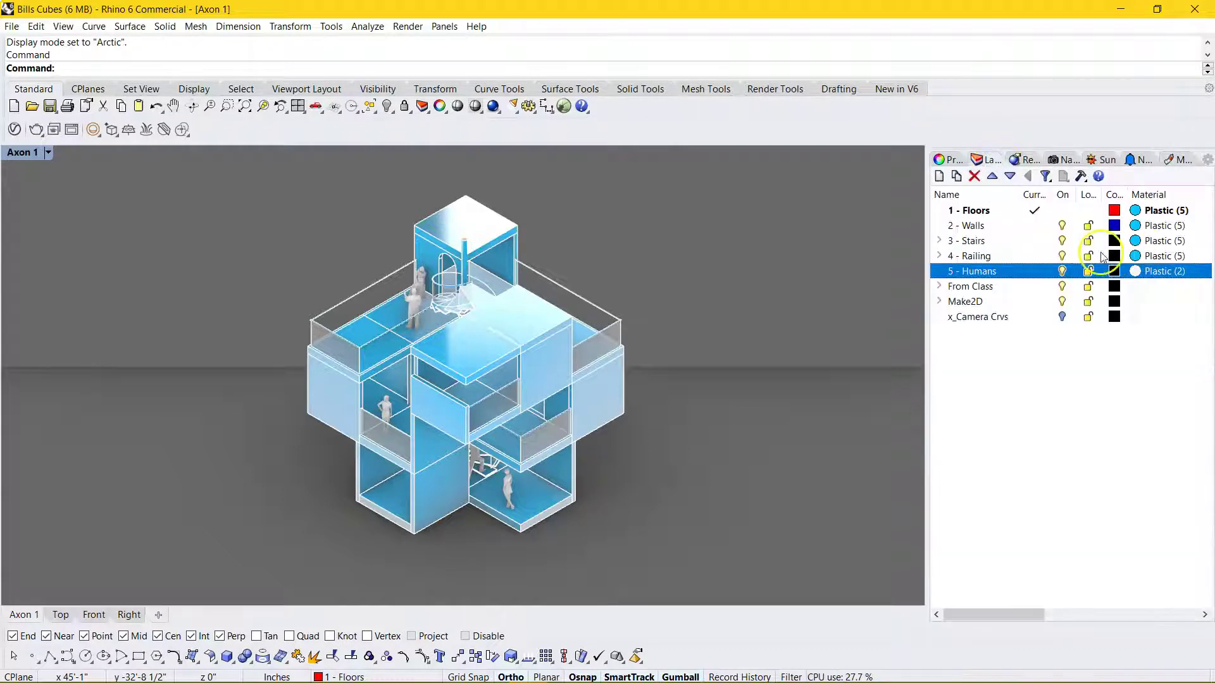
{"action": "left_click", "coordinate": [976, 257]}
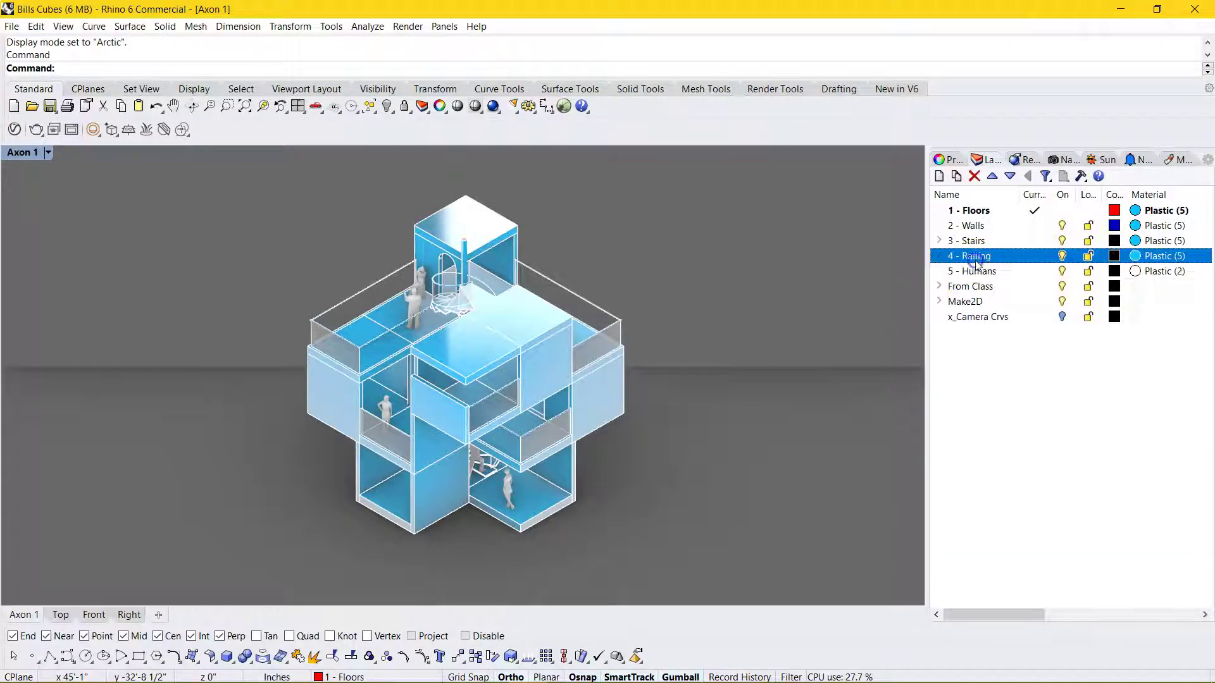
{"action": "left_click", "coordinate": [979, 213], "text": "shift"}
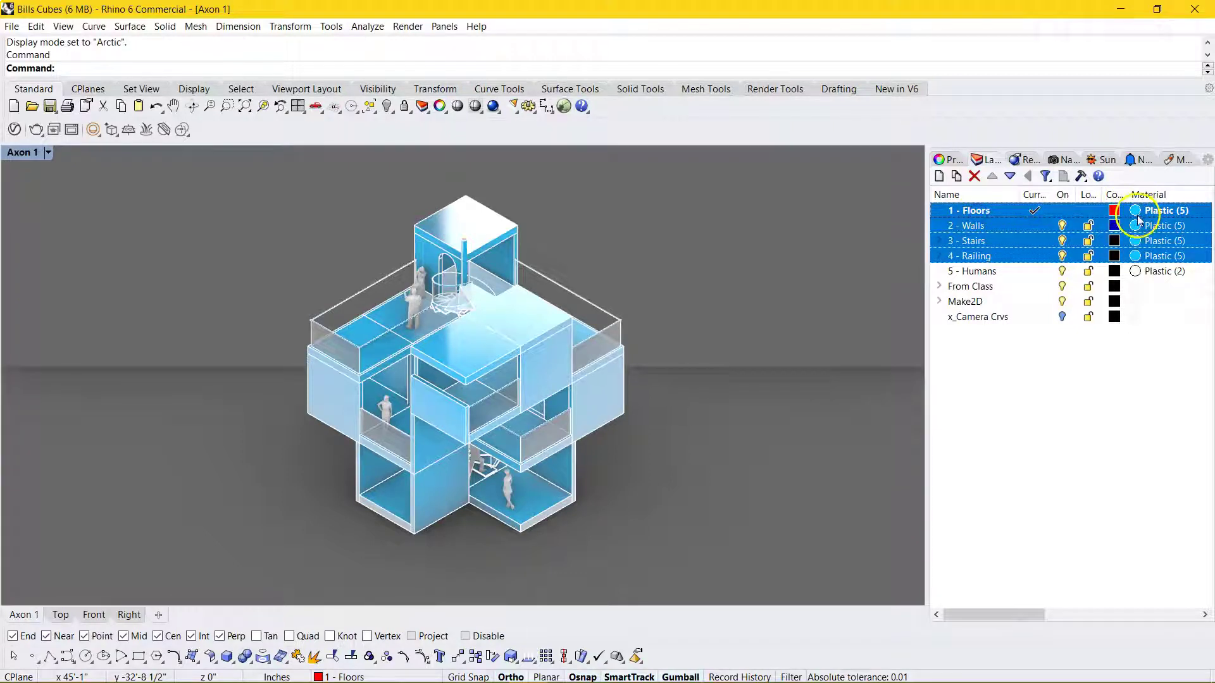
{"action": "left_click", "coordinate": [941, 257]}
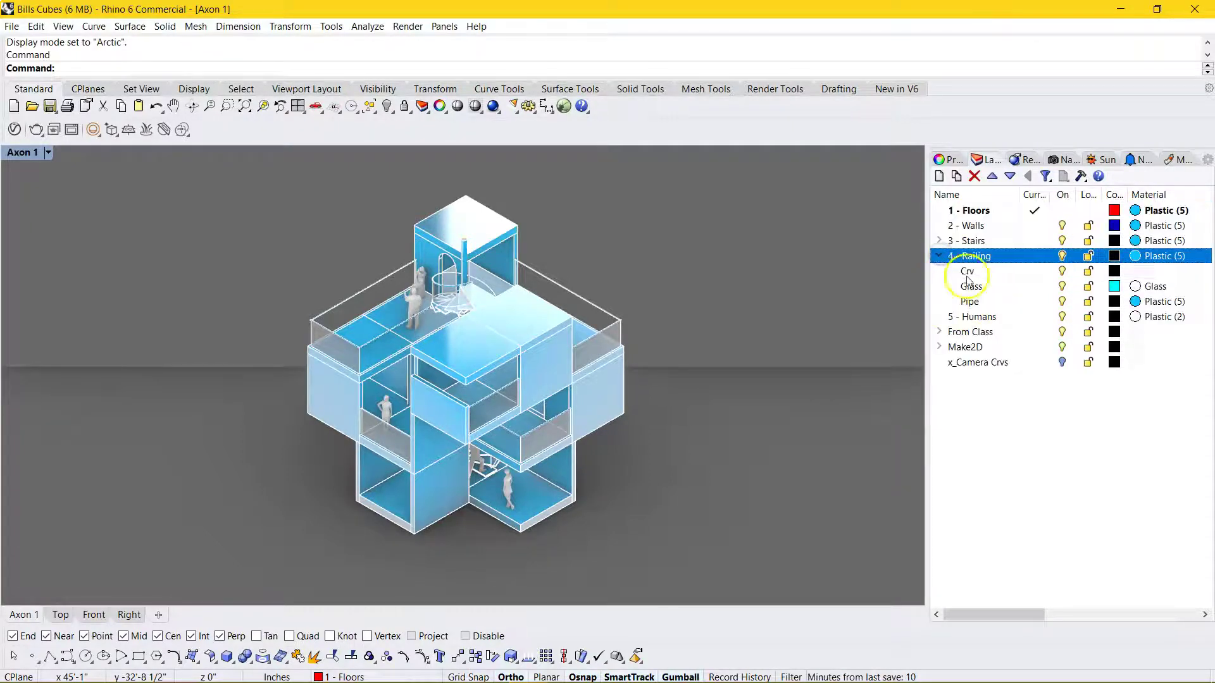
{"action": "left_click", "coordinate": [988, 303]}
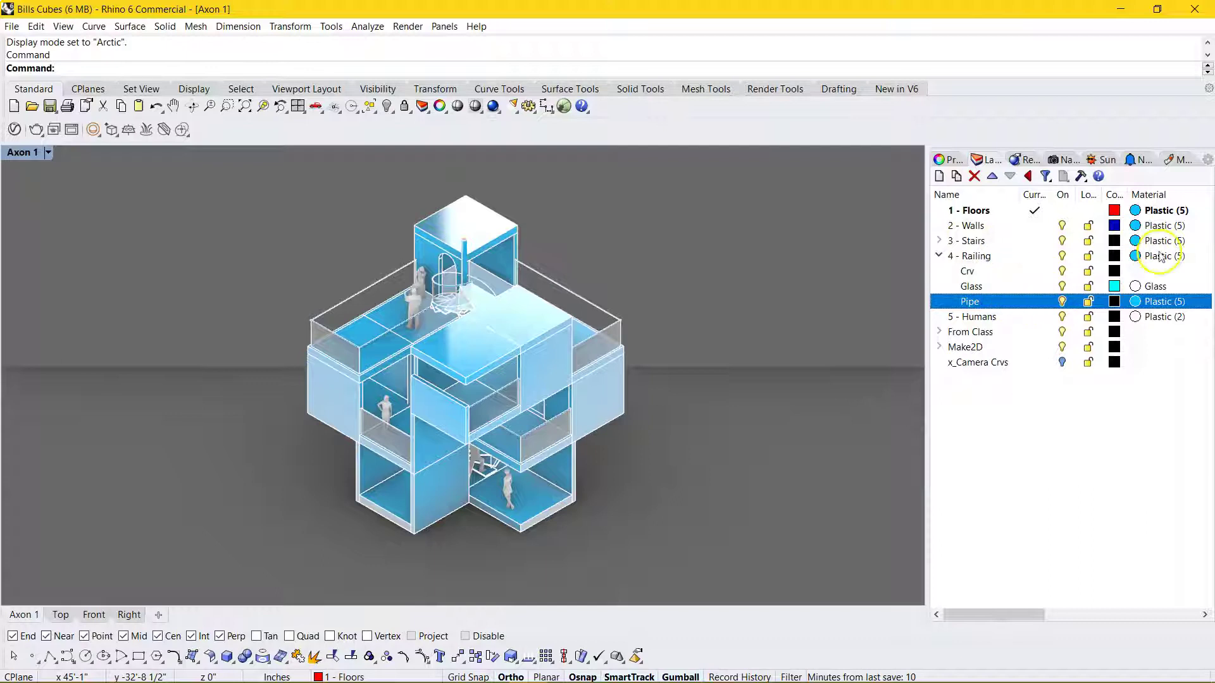
{"action": "left_click", "coordinate": [987, 258], "text": "ctrl"}
{"action": "left_click", "coordinate": [983, 244], "text": "ctrl"}
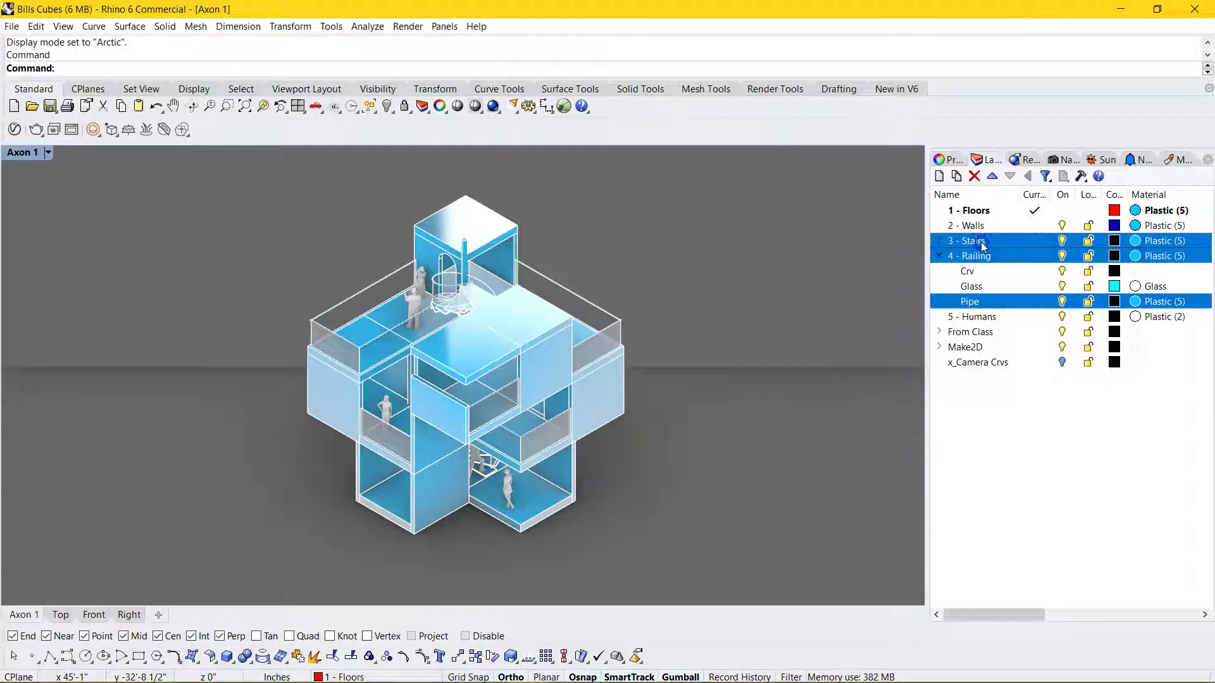
{"action": "left_click", "coordinate": [985, 227], "text": "ctrl"}
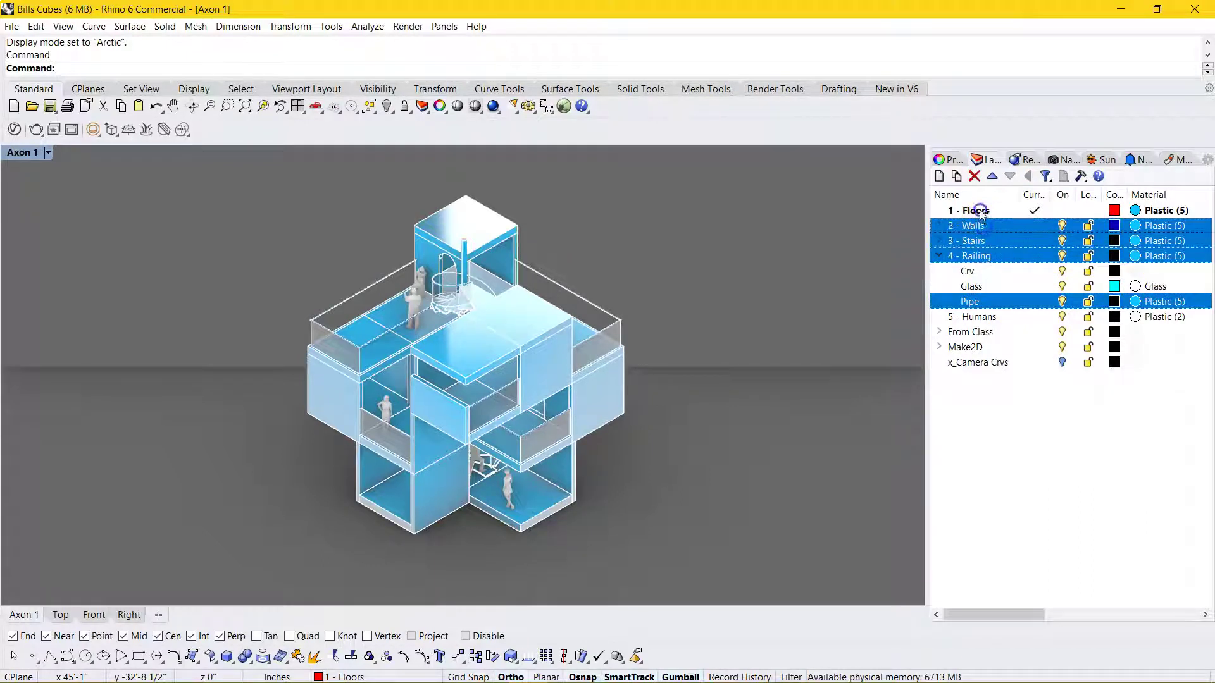
{"action": "left_click", "coordinate": [981, 212], "text": "ctrl"}
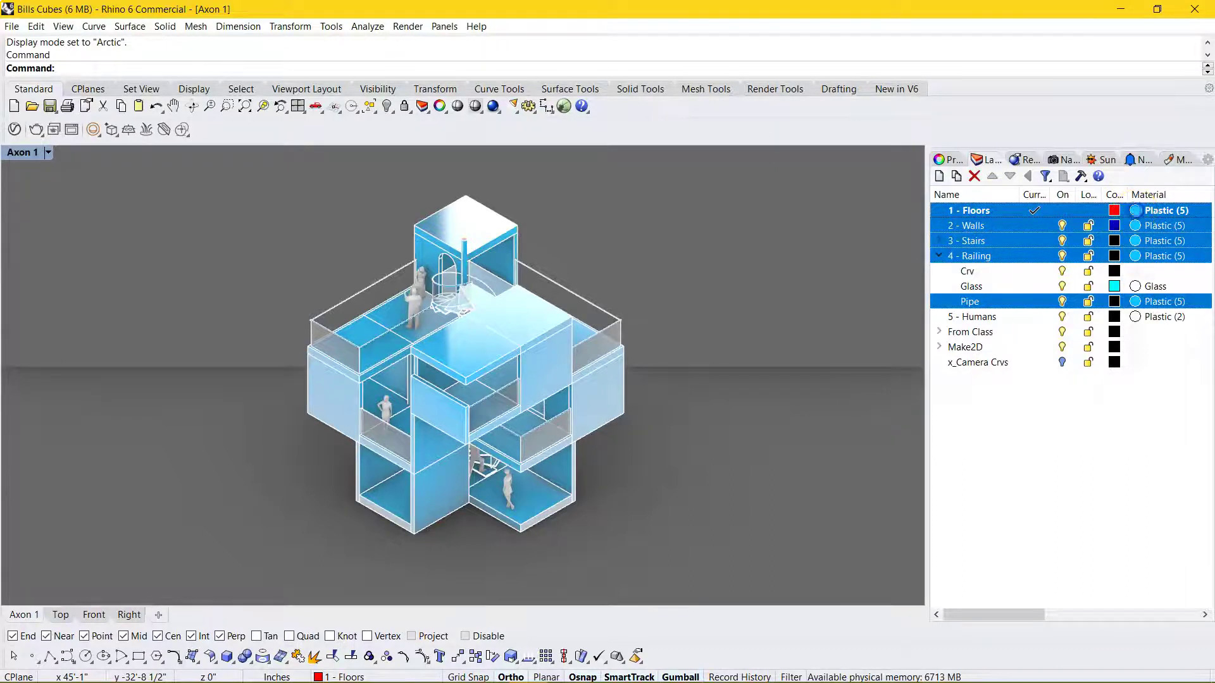
Assign Plastic (6) as the material of the selected layers.
{"action": "left_click", "coordinate": [1166, 210]}
{"action": "left_click", "coordinate": [578, 118]}
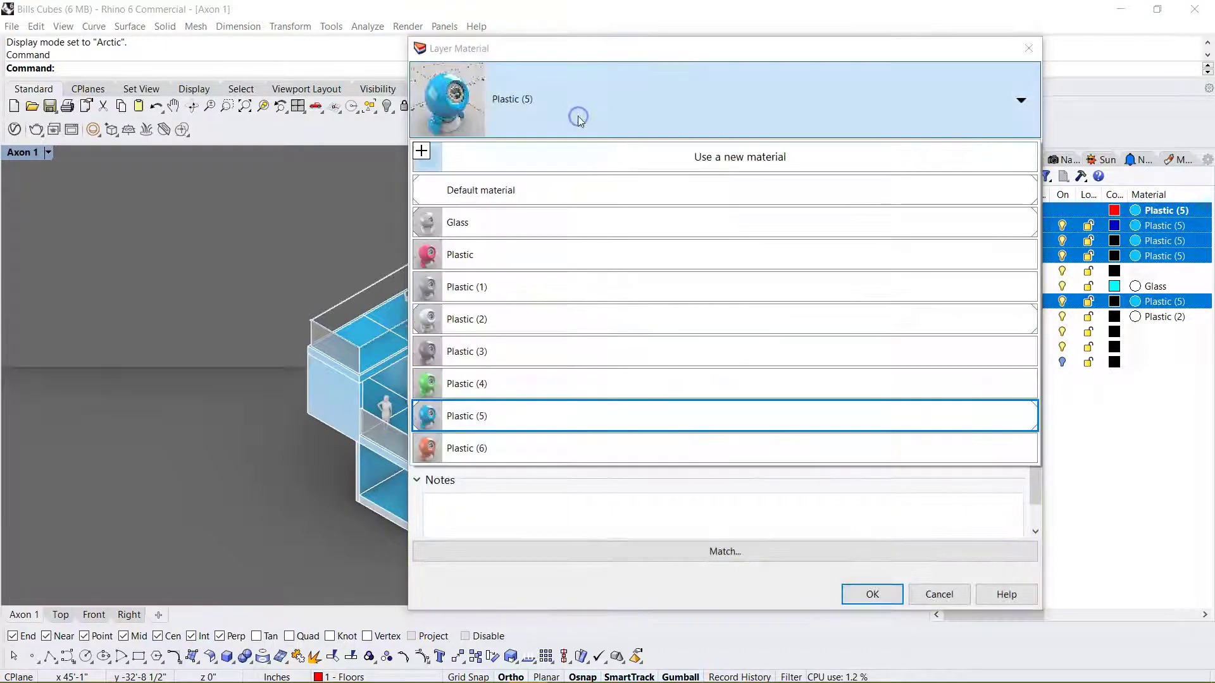
{"action": "left_click", "coordinate": [492, 448]}
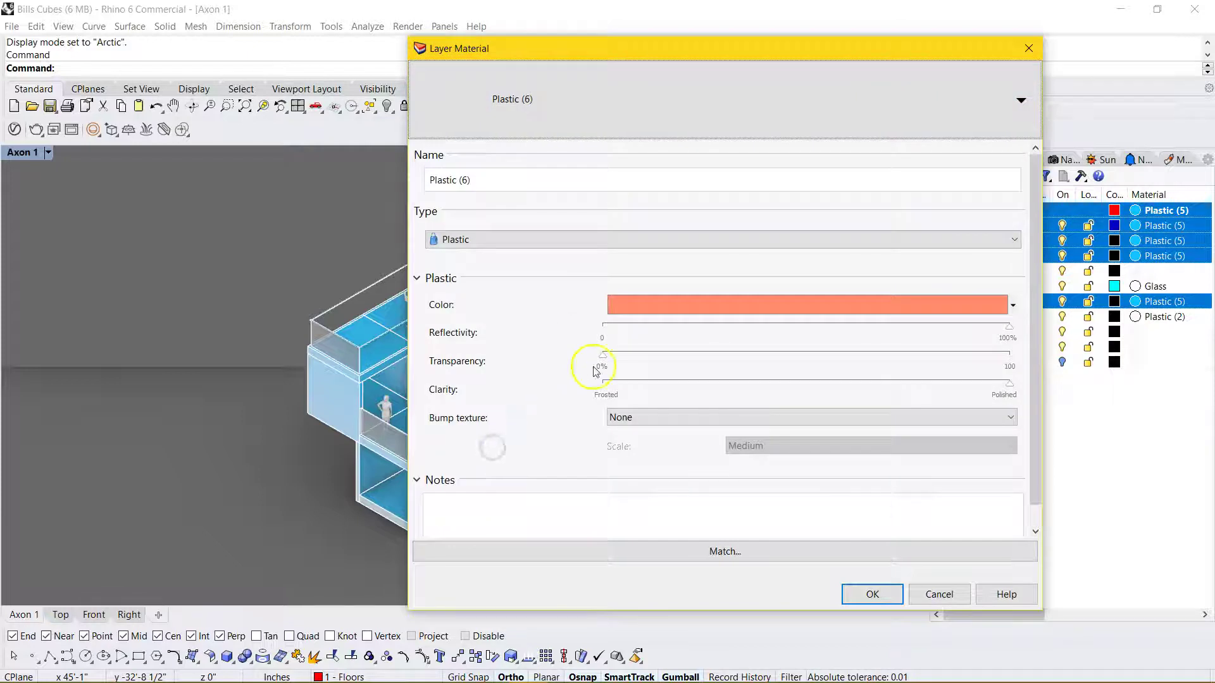
{"action": "left_click", "coordinate": [872, 594]}
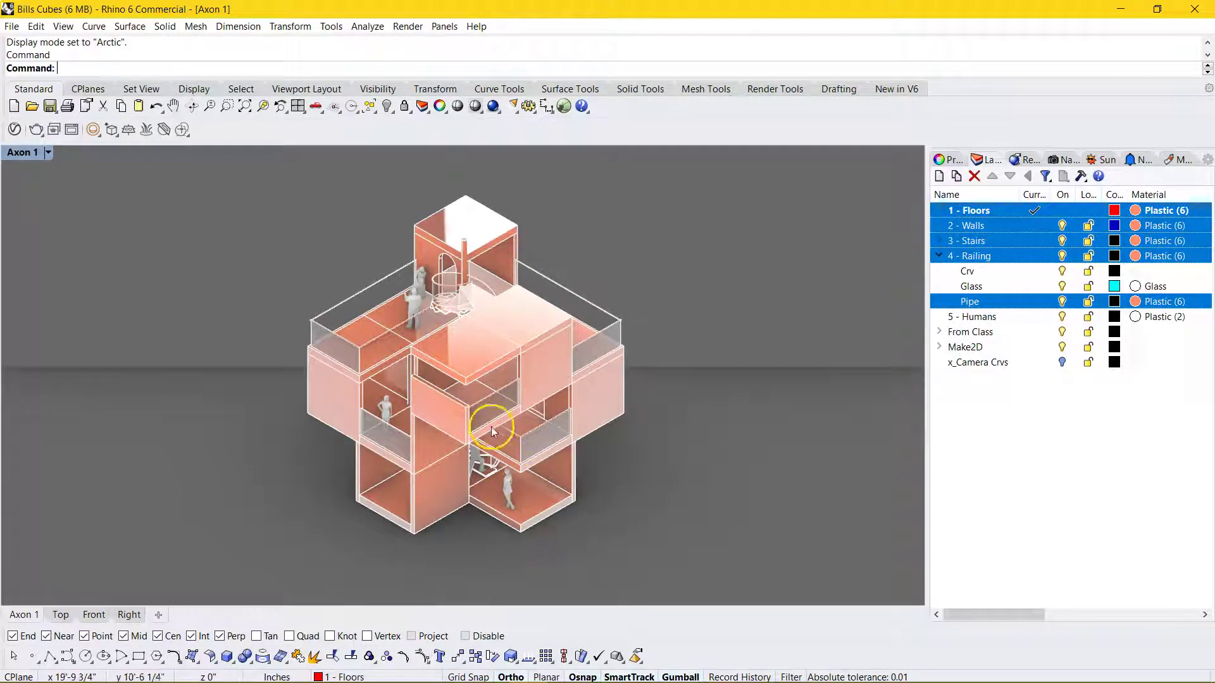
Deselect all layers, open the Rendering panel and scroll to the Wireframe section.
{"action": "left_click", "coordinate": [1020, 420]}
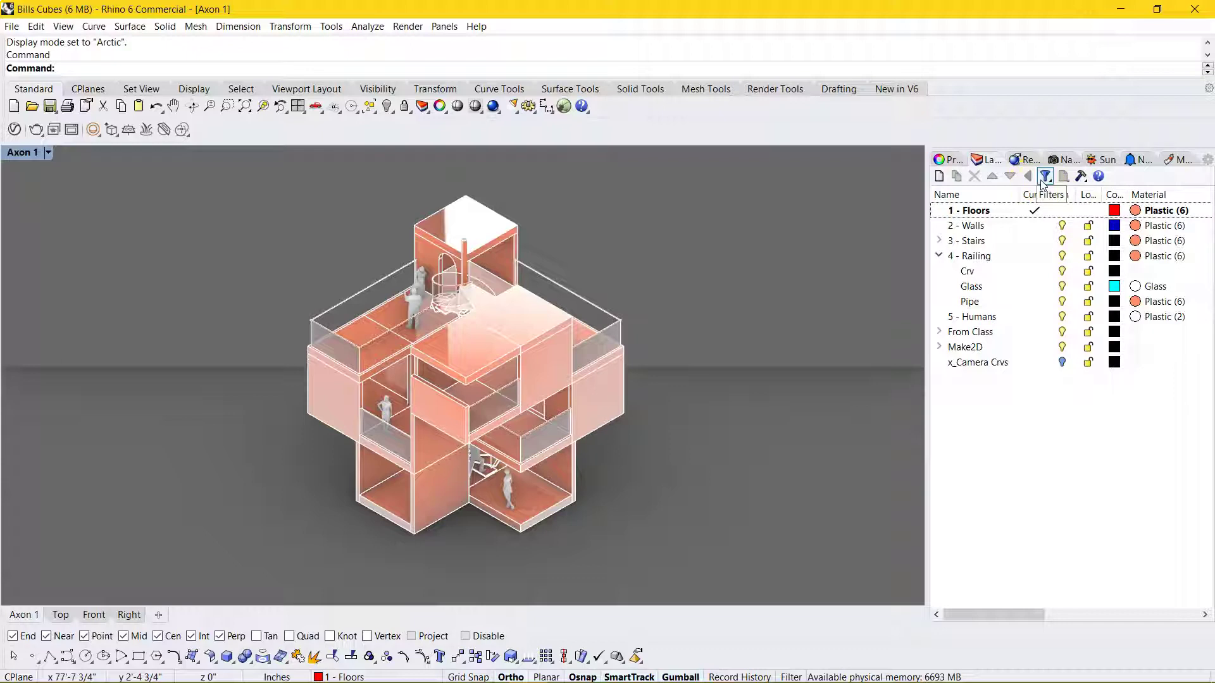
{"action": "left_click", "coordinate": [1023, 159]}
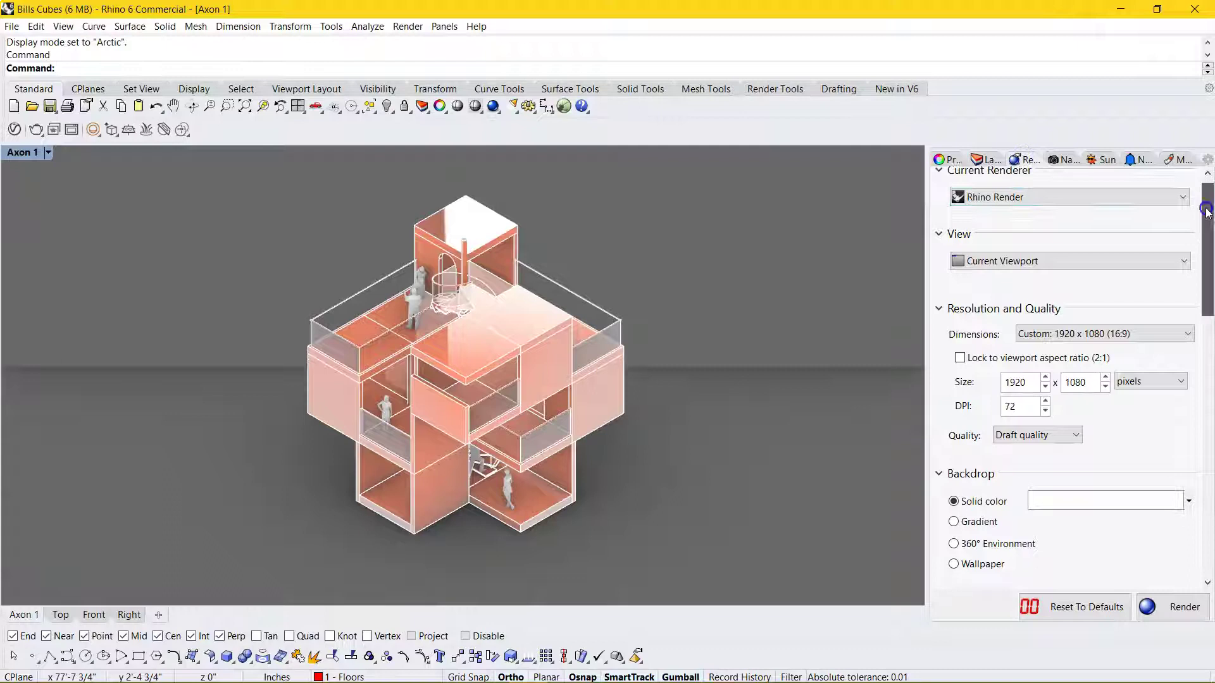
{"action": "scroll", "coordinate": [1185, 203], "scroll_direction": "down", "scroll_amount": 1}
{"action": "left_click_drag", "start_coordinate": [1206, 203], "coordinate": [1187, 415]}
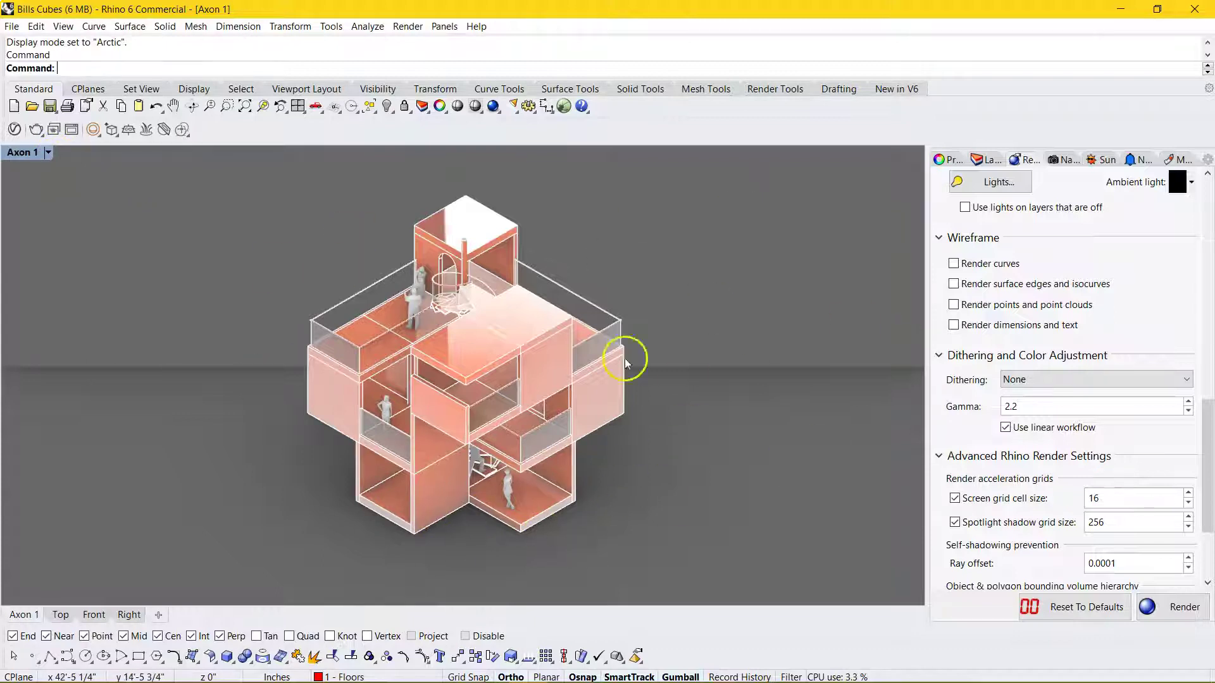
Switch Axon 1 to Rendered display and capture the view to a file at 3200 x 2400.
{"action": "left_click", "coordinate": [48, 153]}
{"action": "left_click", "coordinate": [54, 221]}
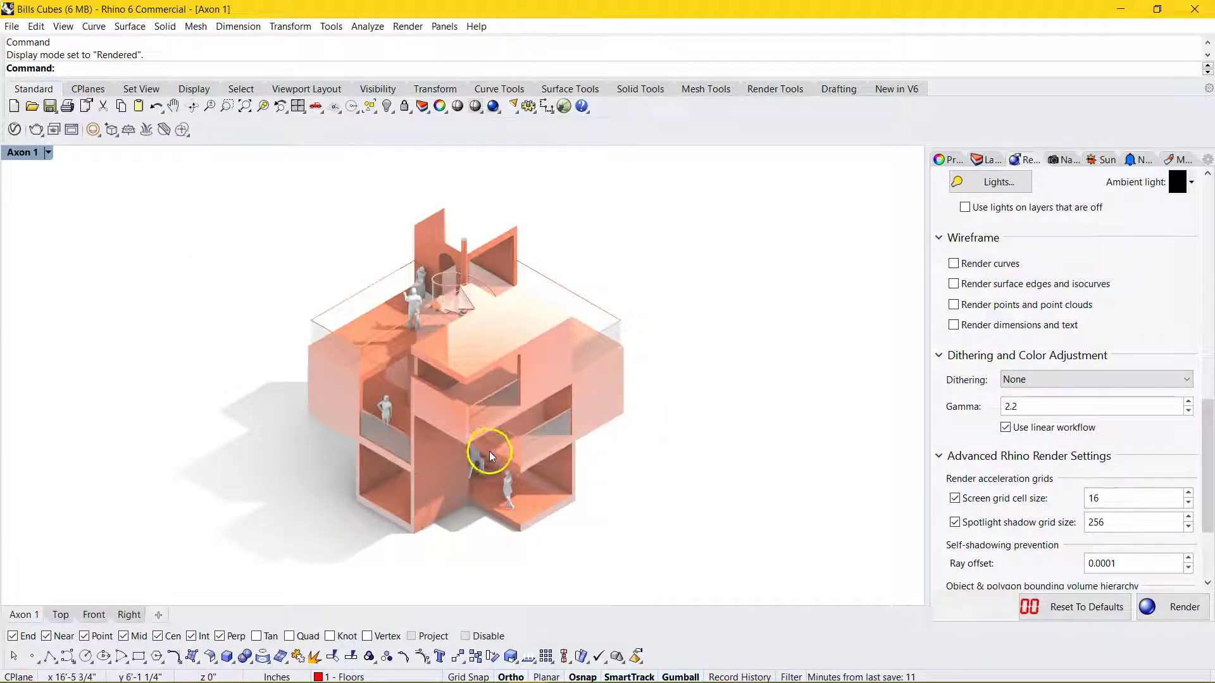
{"action": "left_click", "coordinate": [48, 152]}
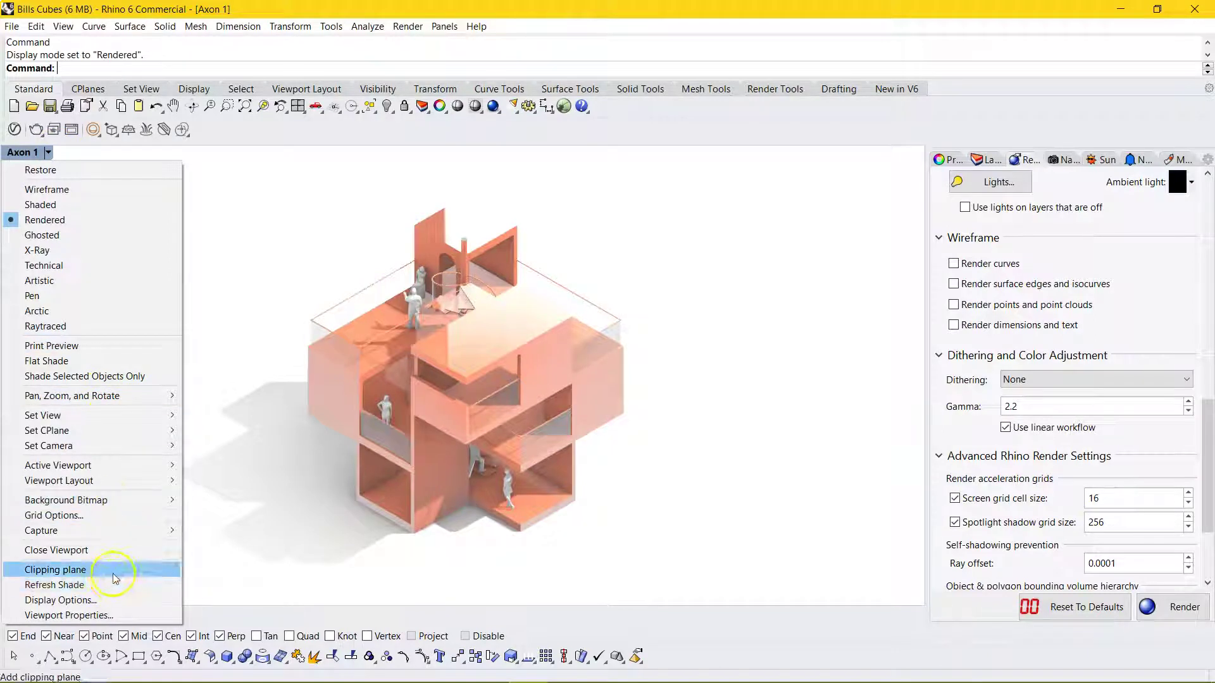
{"action": "mouse_move", "coordinate": [120, 532]}
{"action": "left_click", "coordinate": [233, 545]}
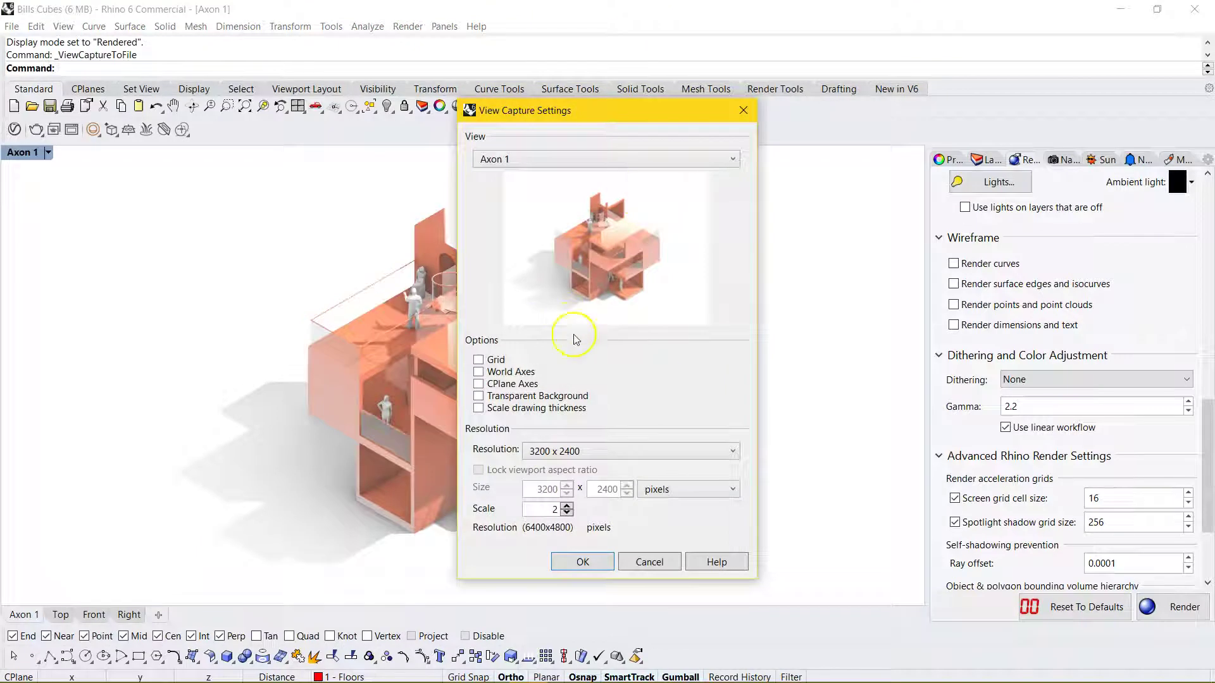
{"action": "left_click", "coordinate": [551, 453]}
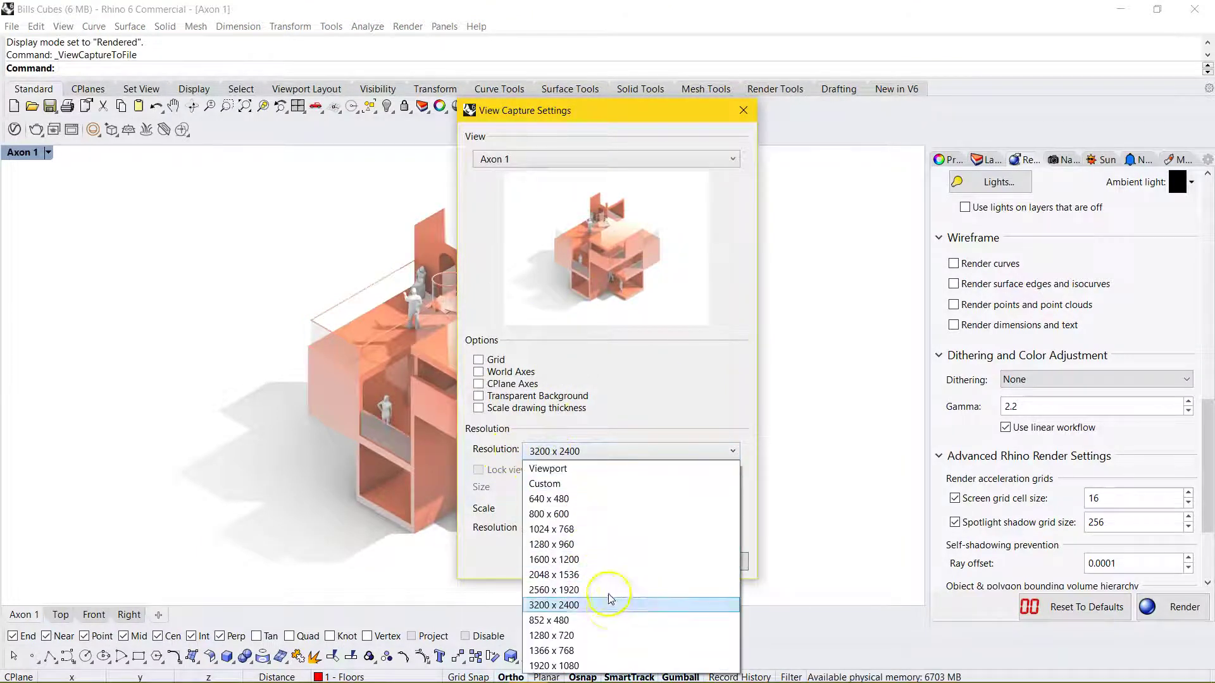
{"action": "left_click", "coordinate": [551, 452]}
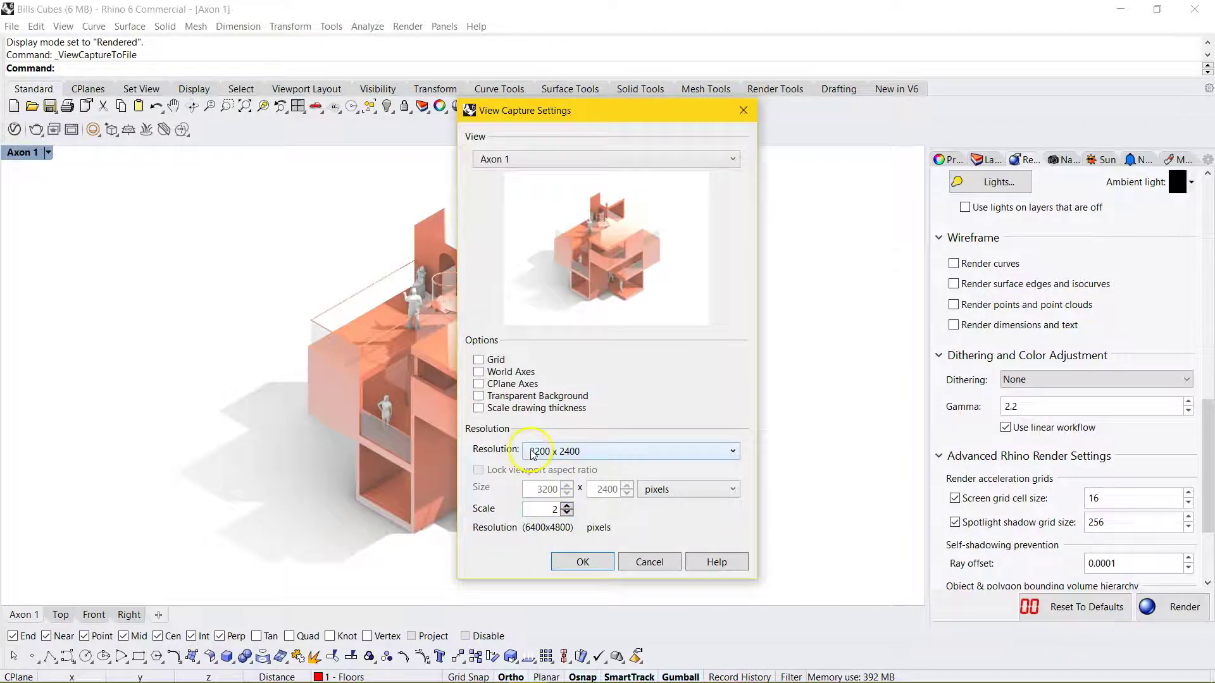
{"action": "left_click", "coordinate": [583, 562]}
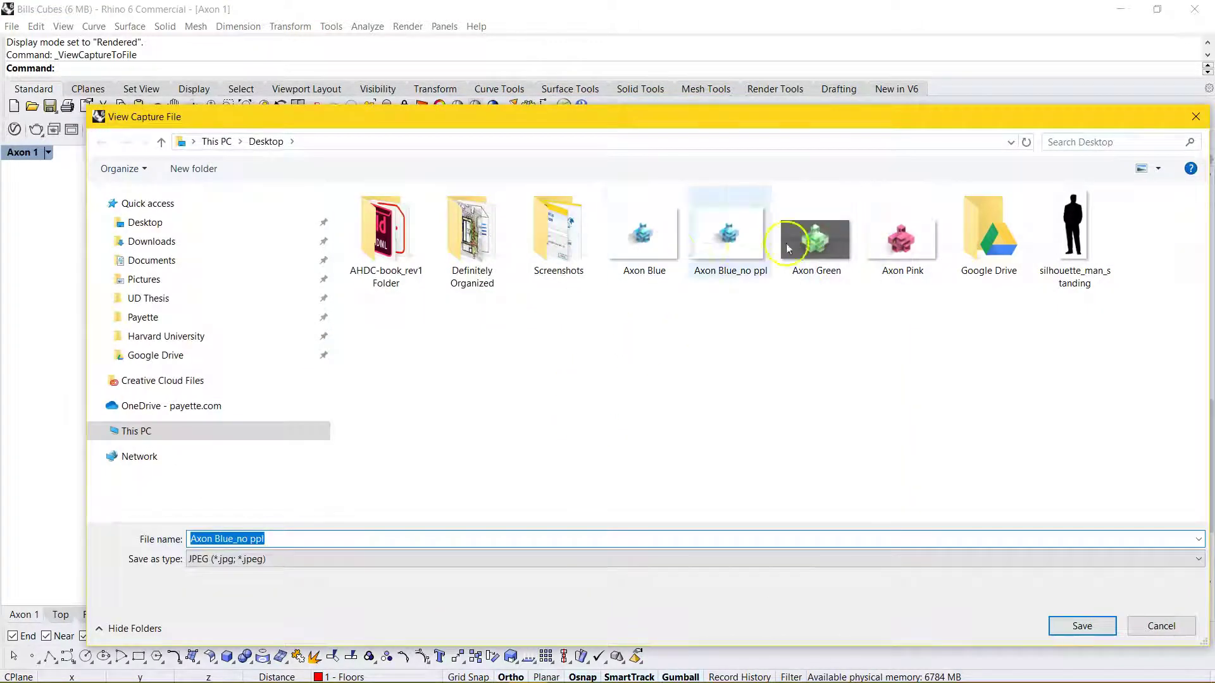
Save the capture as a JPEG named 'Axon Salmon' on the Desktop.
{"action": "left_click", "coordinate": [647, 250]}
{"action": "left_click", "coordinate": [236, 539]}
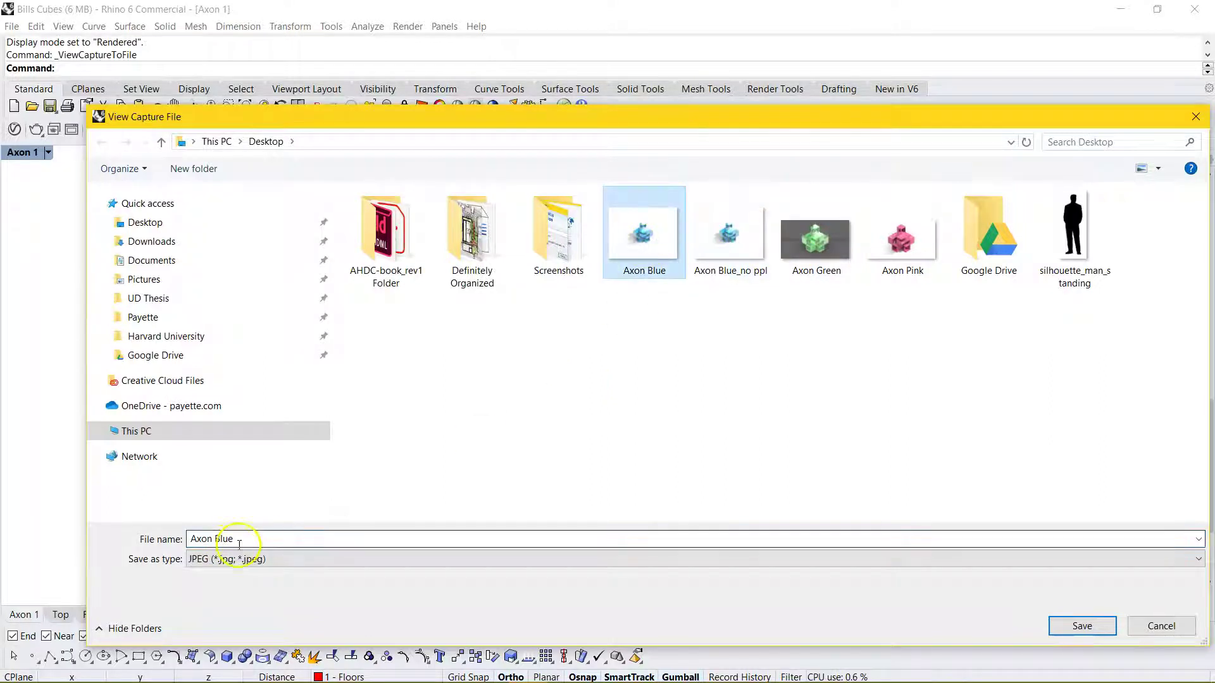
{"action": "key", "text": "BackSpace"}
{"action": "key", "text": "BackSpace"}
{"action": "key", "text": "BackSpace"}
{"action": "key", "text": "BackSpace"}
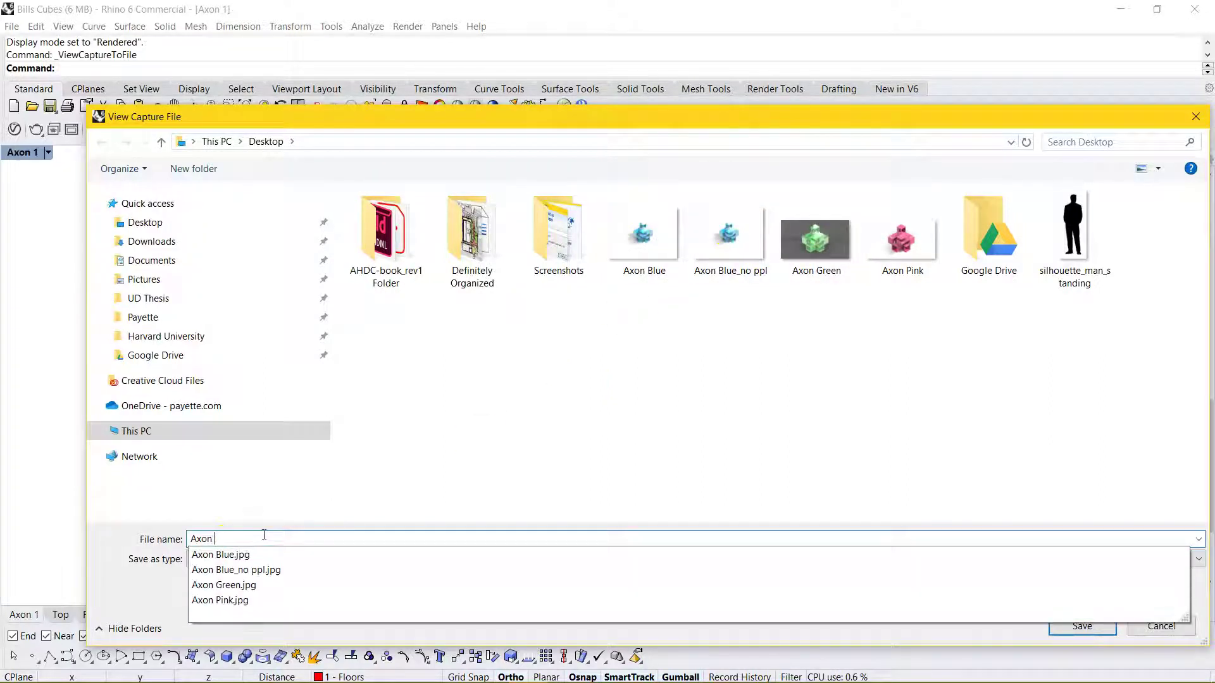
{"action": "type", "text": "Salmon"}
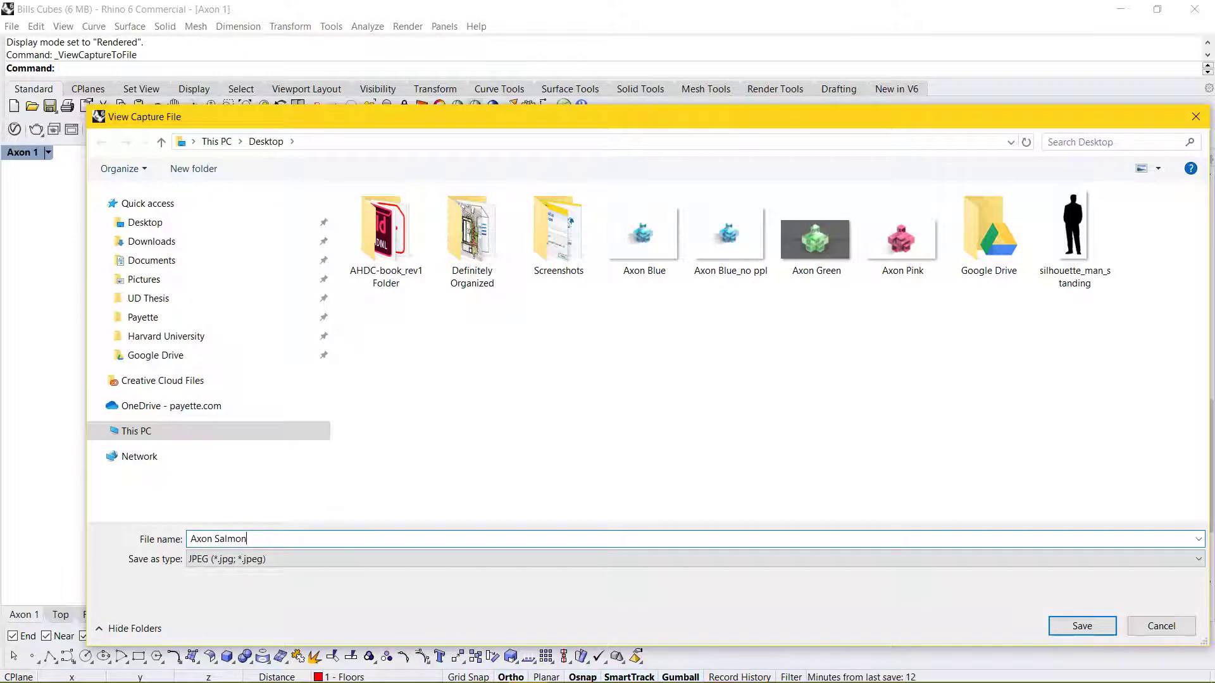
{"action": "key", "text": "Return"}
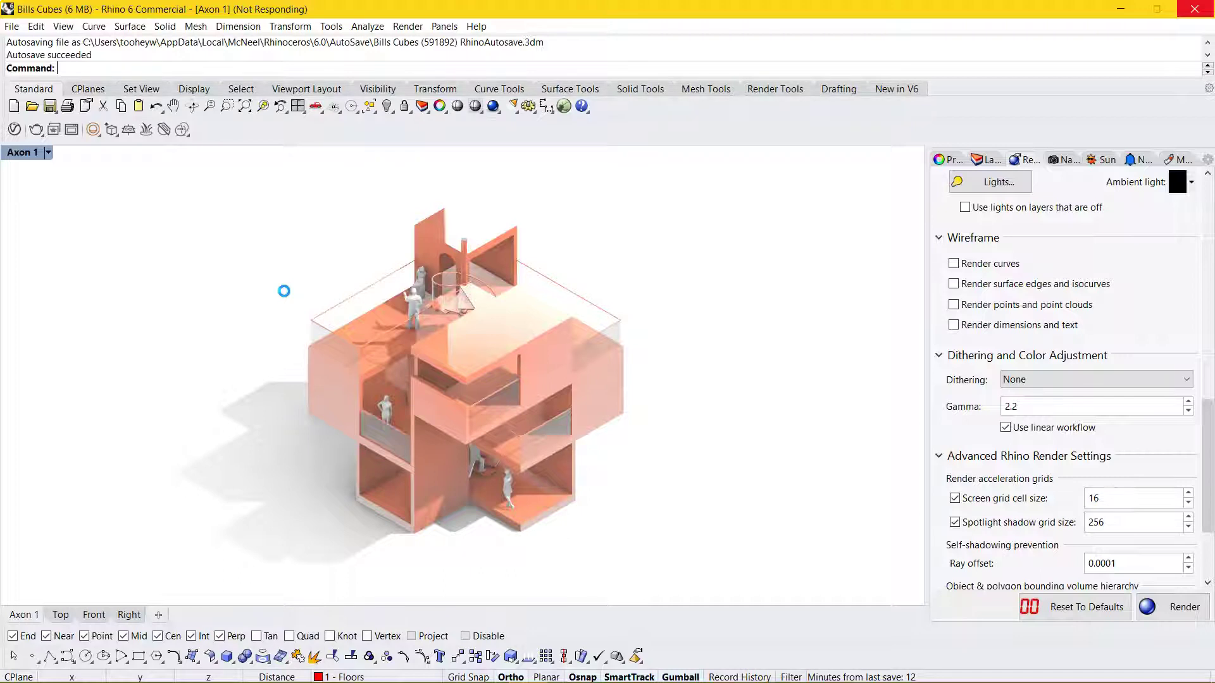
Wait out Rhino's Not Responding state until Axon Salmon.jpg is saved to the Desktop.
{"action": "left_click", "coordinate": [277, 305]}
{"action": "left_click", "coordinate": [1157, 609]}
{"action": "left_click", "coordinate": [251, 297]}
{"action": "left_click", "coordinate": [196, 283]}
{"action": "left_click", "coordinate": [215, 288]}
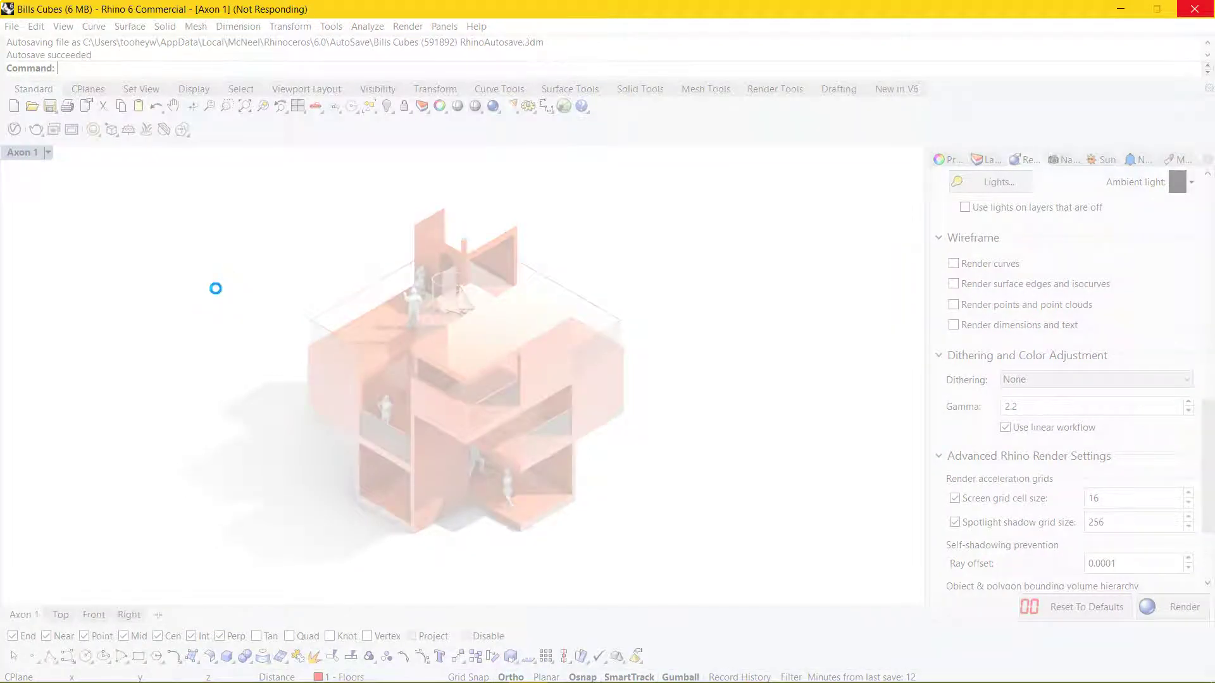
{"action": "left_click", "coordinate": [202, 327]}
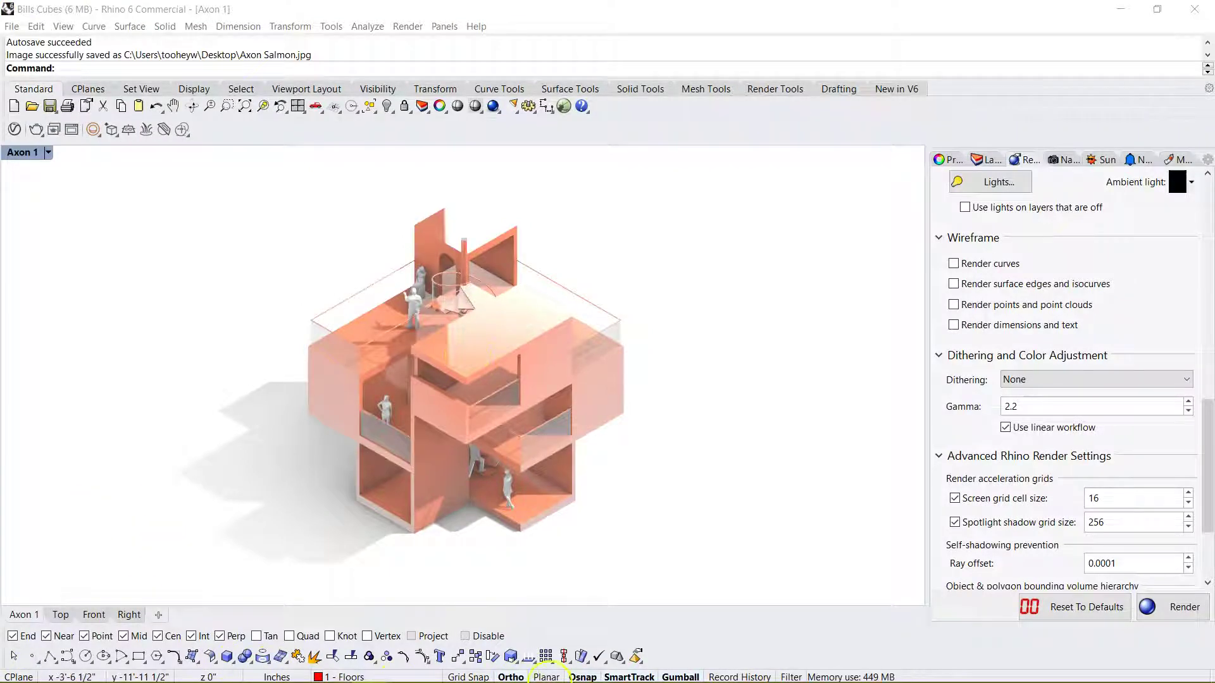
Open Axon Salmon.jpg from the Desktop folder in Windows Photos.
{"action": "mouse_move", "coordinate": [286, 679]}
{"action": "left_click", "coordinate": [135, 668]}
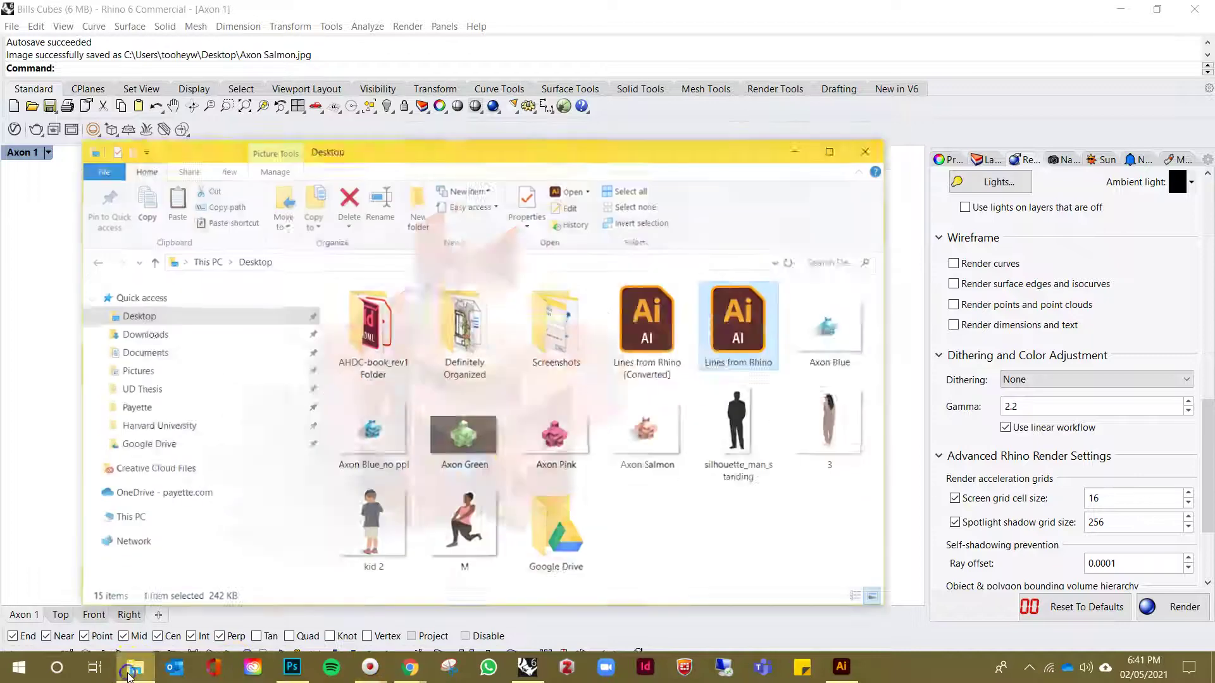
{"action": "double_click", "coordinate": [682, 428]}
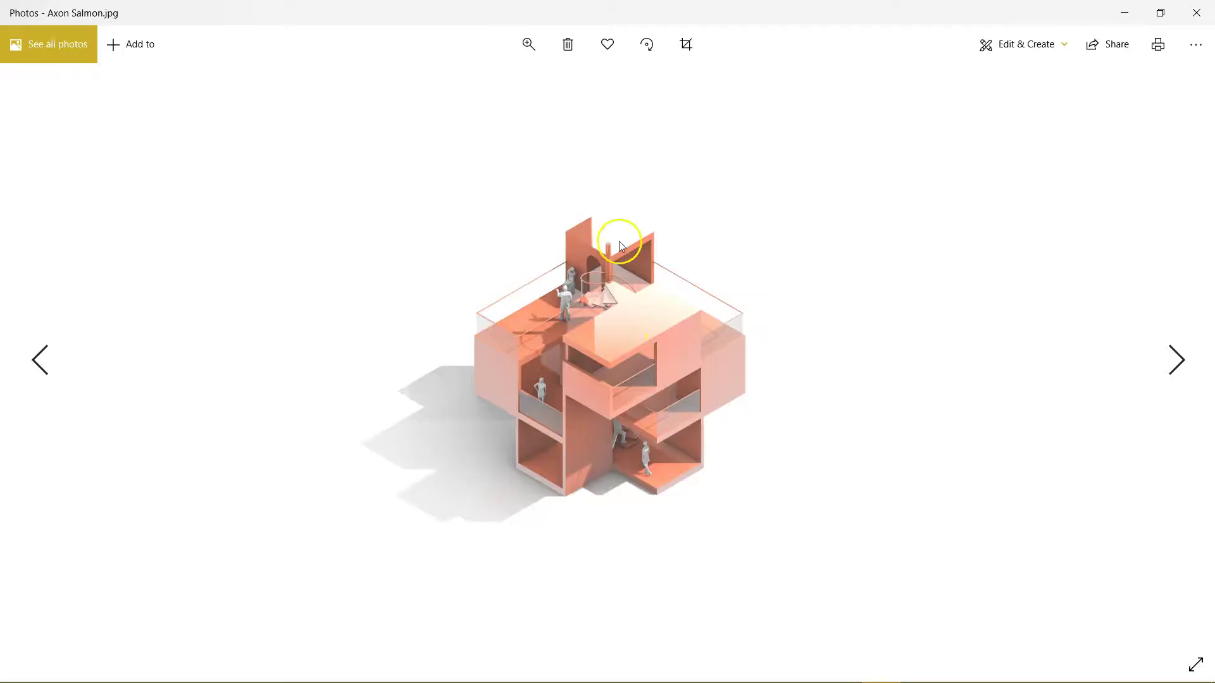
Zoom into the render, pan over the column, lower floors and balcony figure, then close Photos.
{"action": "left_click", "coordinate": [529, 43]}
{"action": "left_click", "coordinate": [486, 83]}
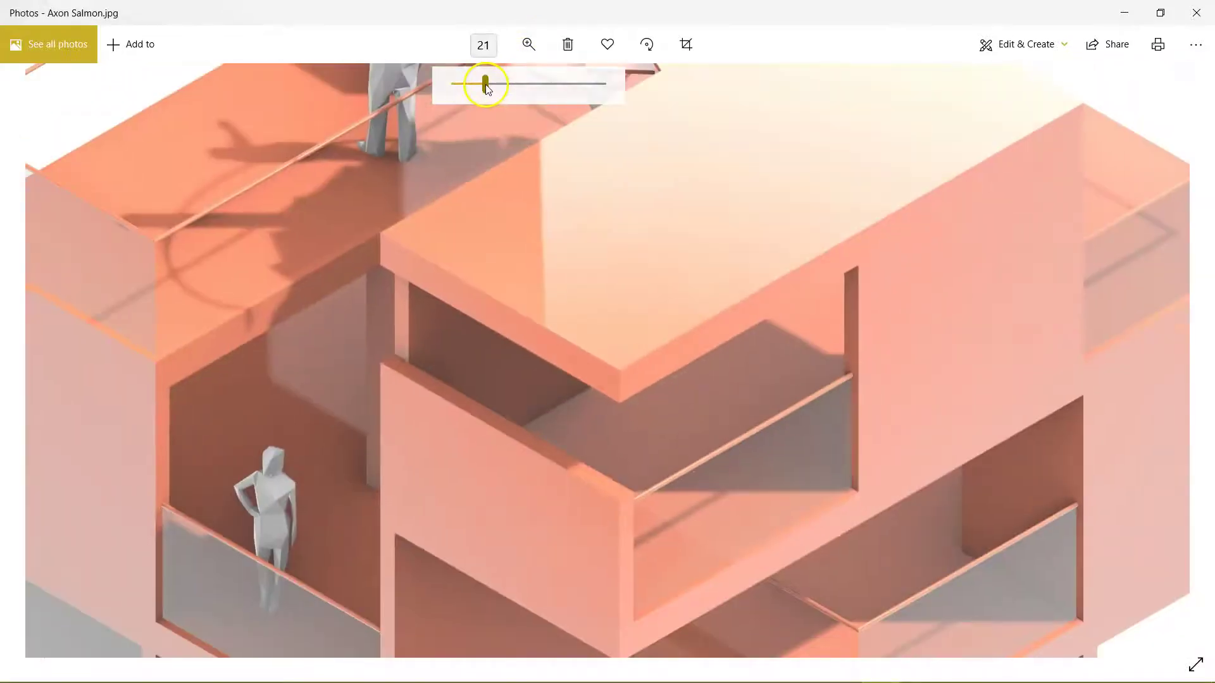
{"action": "left_click_drag", "start_coordinate": [486, 84], "coordinate": [484, 83]}
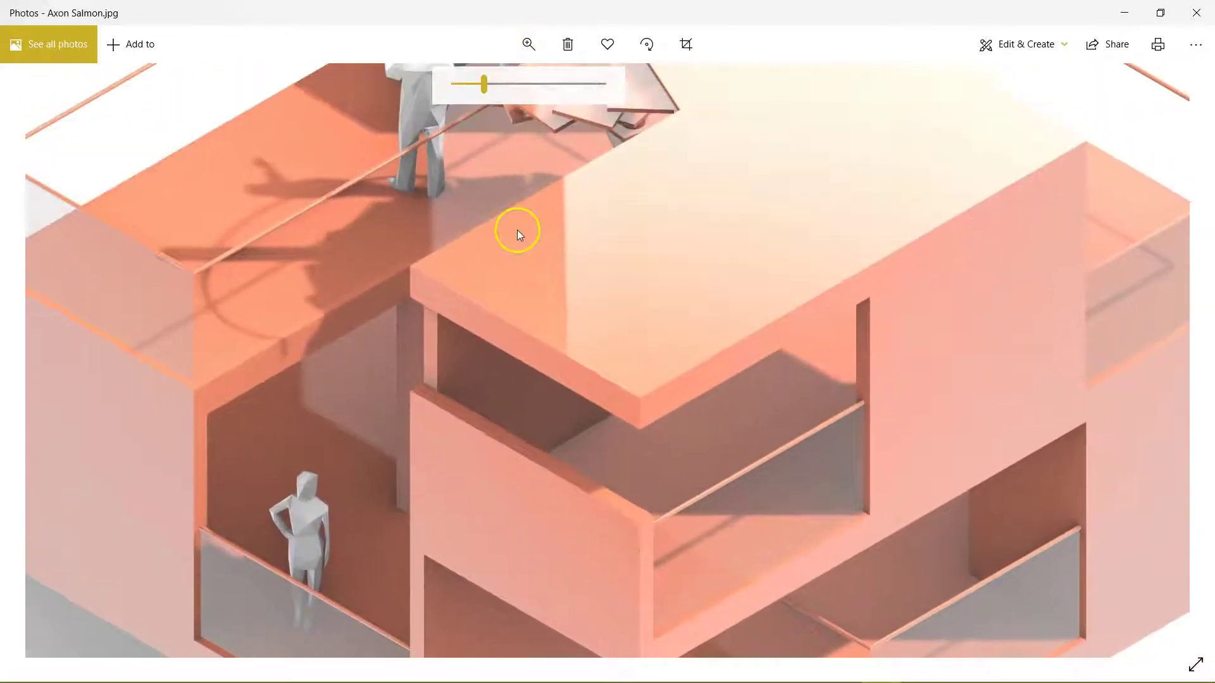
{"action": "left_click_drag", "start_coordinate": [518, 229], "coordinate": [711, 402]}
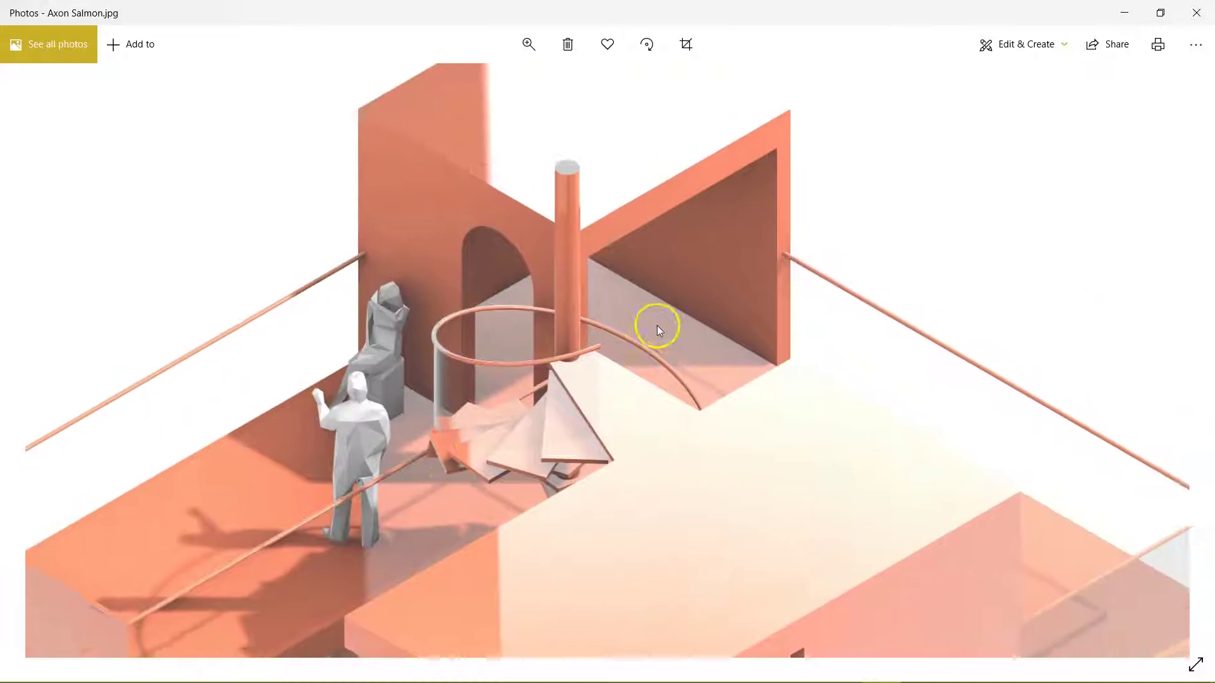
{"action": "left_click_drag", "start_coordinate": [657, 325], "coordinate": [445, 179]}
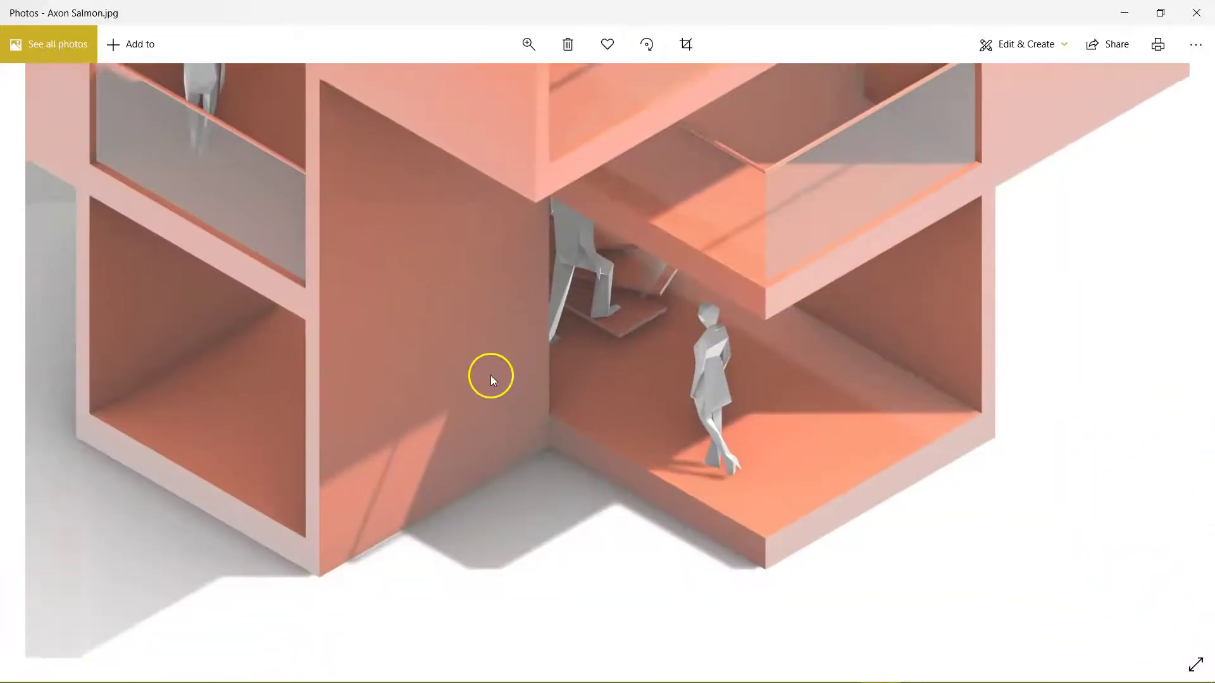
{"action": "left_click_drag", "start_coordinate": [492, 378], "coordinate": [632, 463]}
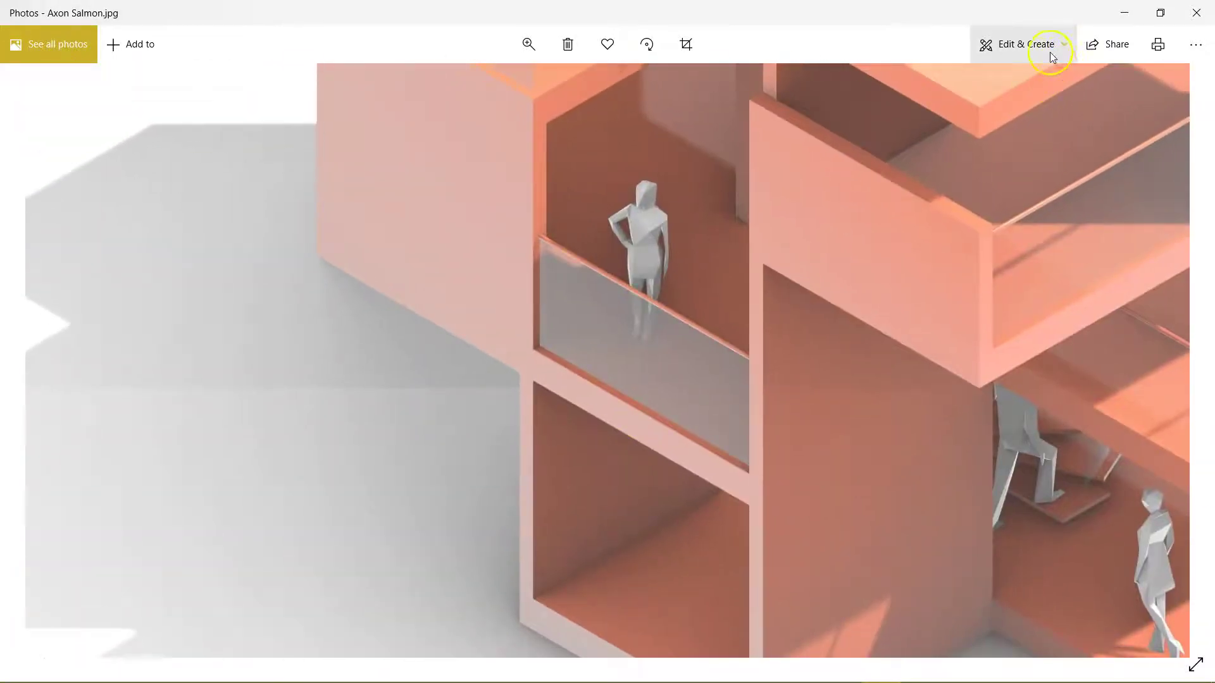
{"action": "left_click", "coordinate": [1196, 13]}
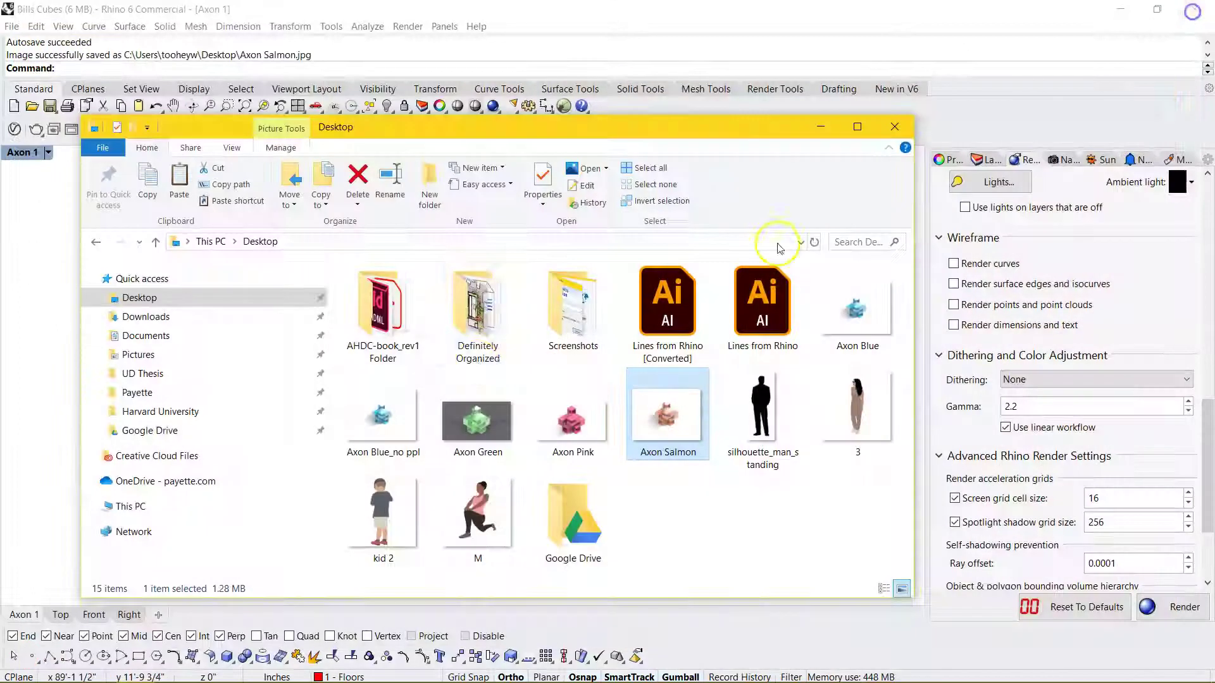
Minimize File Explorer and bring up Rhino's Render Tools, render preview and render settings.
{"action": "left_click", "coordinate": [822, 129]}
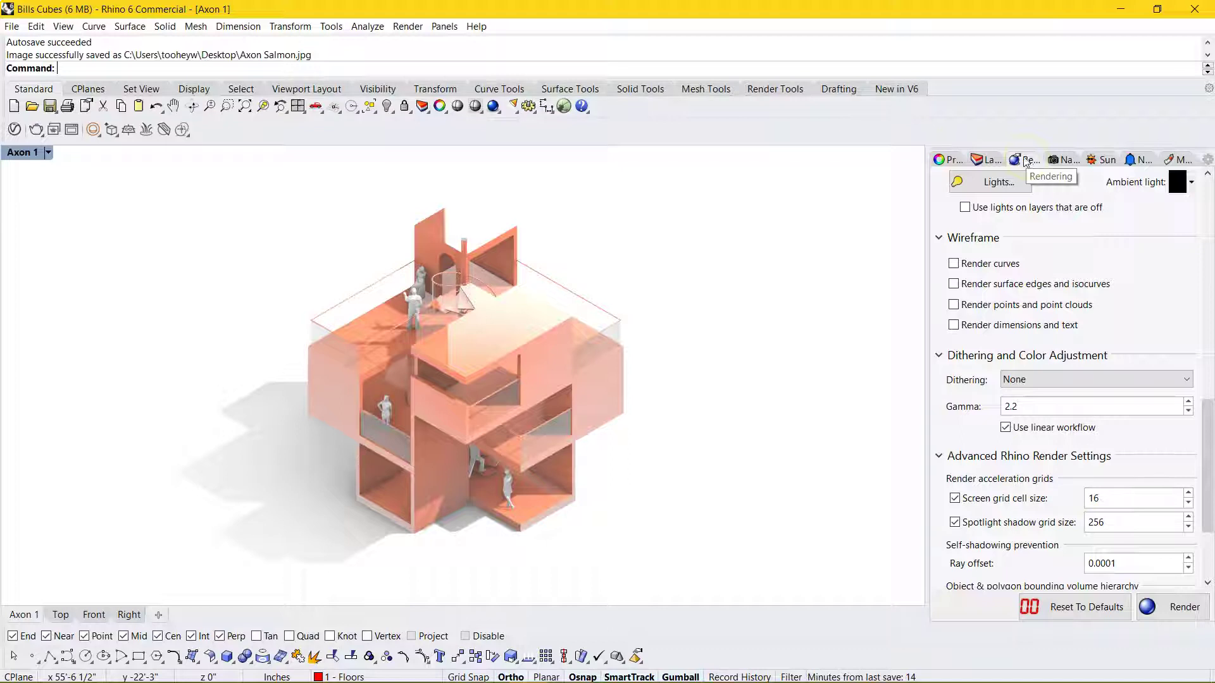
{"action": "left_click", "coordinate": [776, 89]}
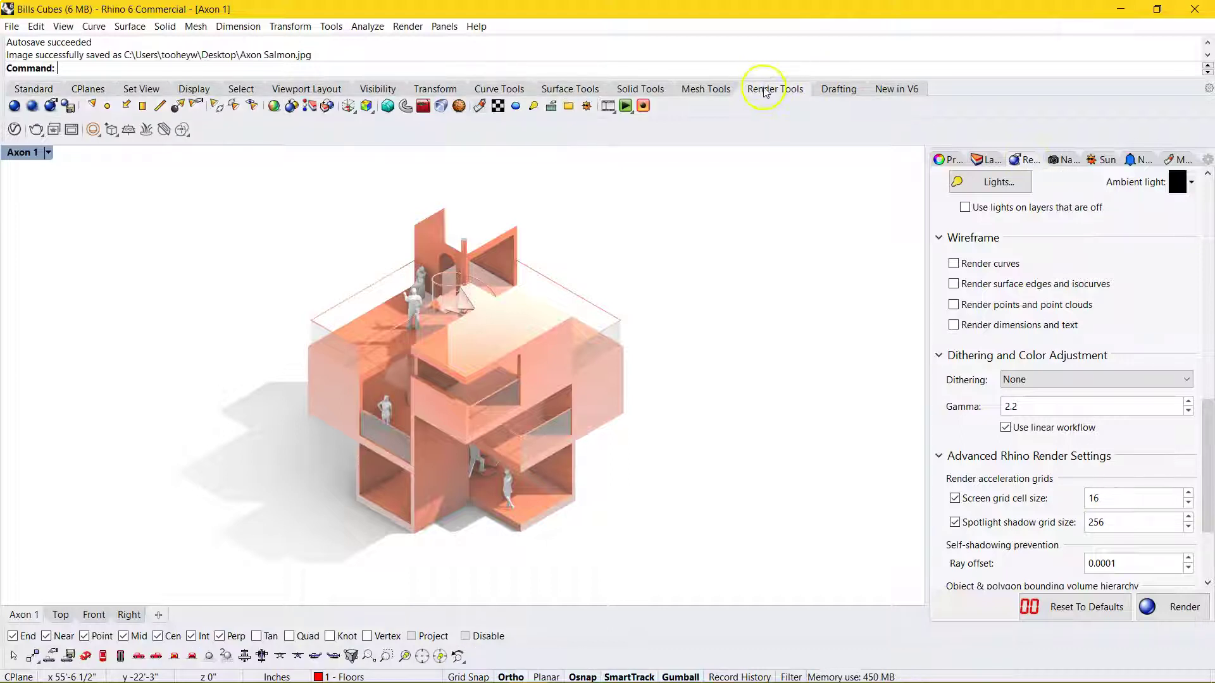
{"action": "left_click", "coordinate": [33, 106]}
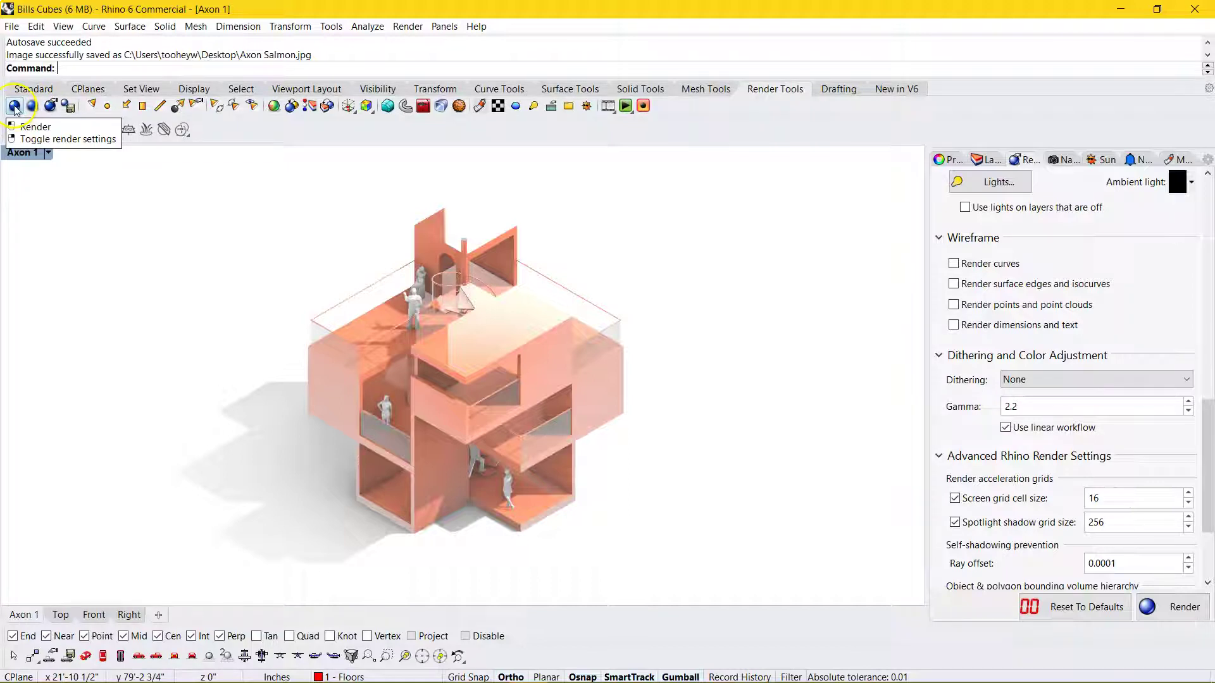
{"action": "left_click", "coordinate": [14, 107]}
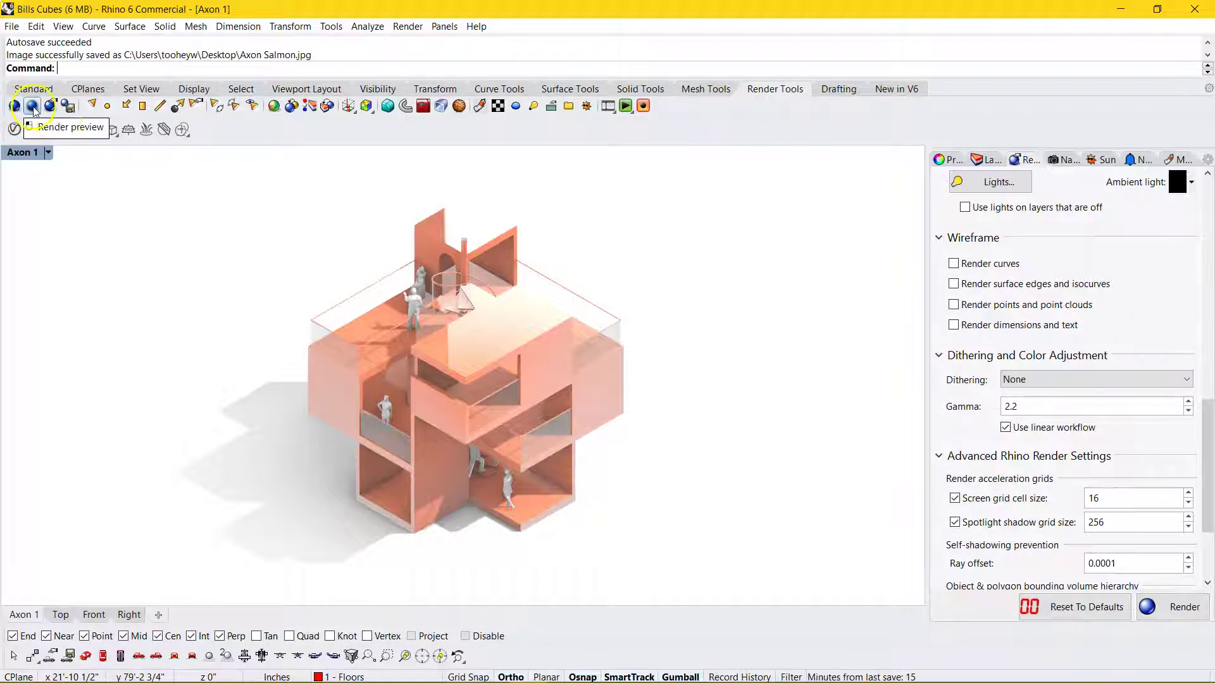
{"action": "scroll", "coordinate": [1057, 354], "scroll_direction": "up", "scroll_amount": 5}
Review the render settings, keeping 1920 x 1080 size and Draft quality.
{"action": "scroll", "coordinate": [1048, 334], "scroll_direction": "up", "scroll_amount": 6}
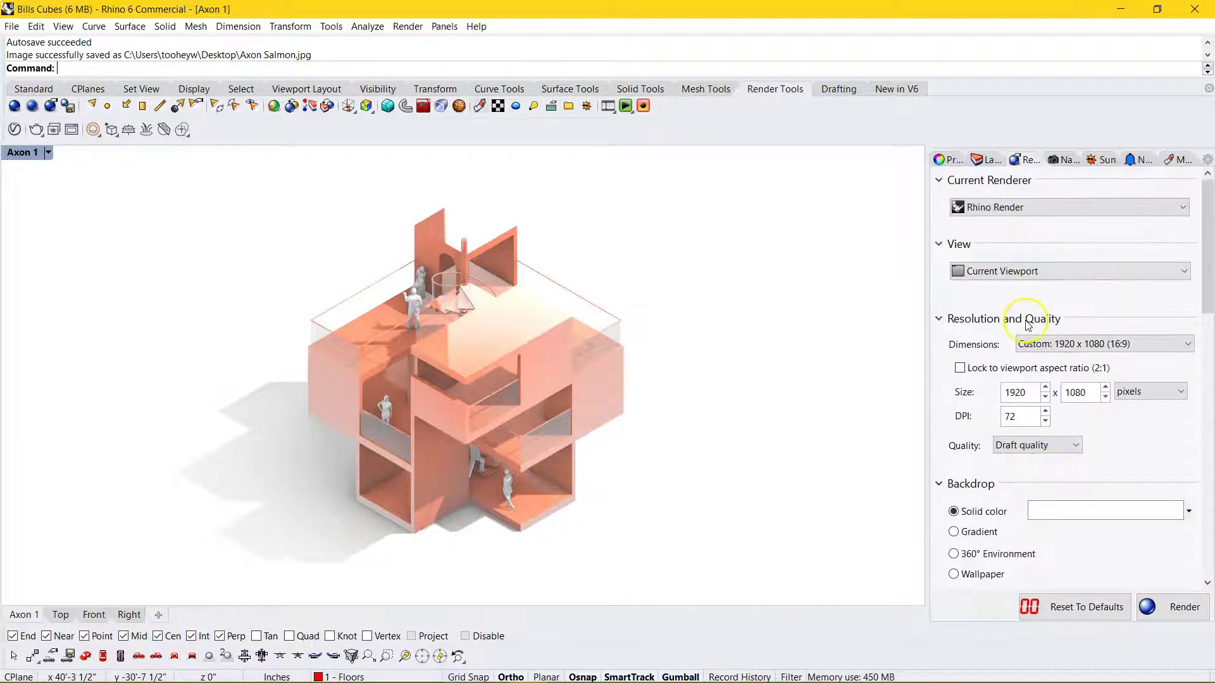
{"action": "scroll", "coordinate": [1038, 310], "scroll_direction": "down", "scroll_amount": 2}
{"action": "scroll", "coordinate": [1044, 314], "scroll_direction": "up", "scroll_amount": 2}
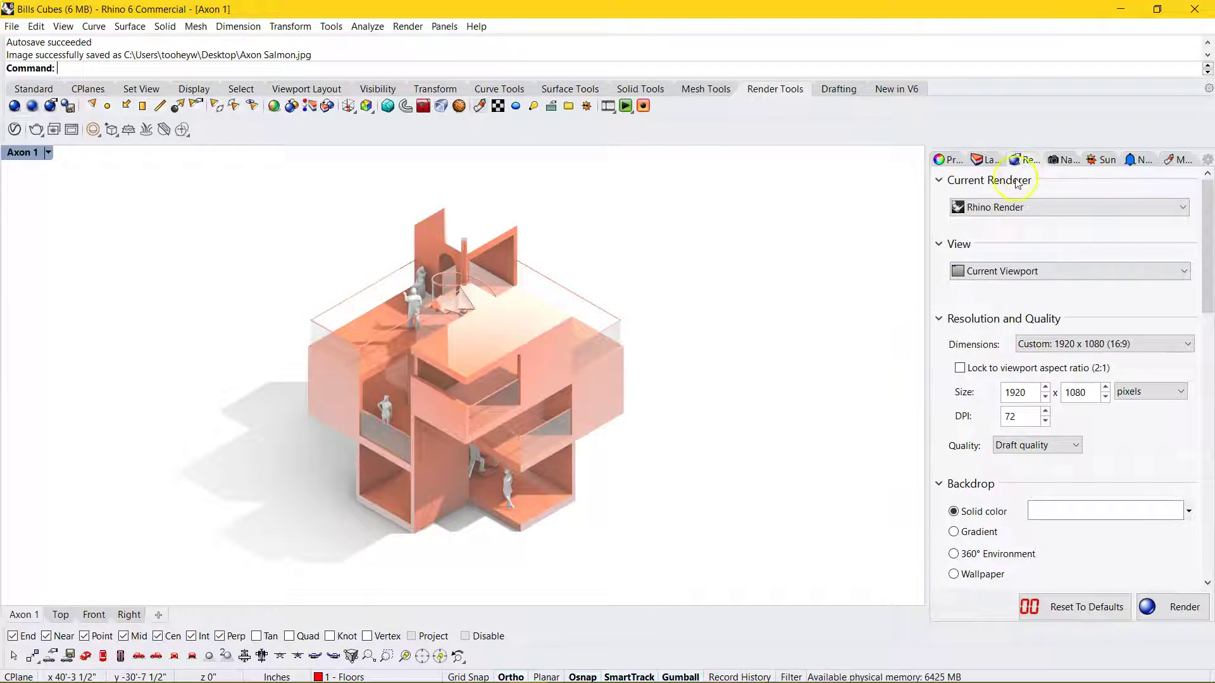
{"action": "left_click", "coordinate": [1075, 345]}
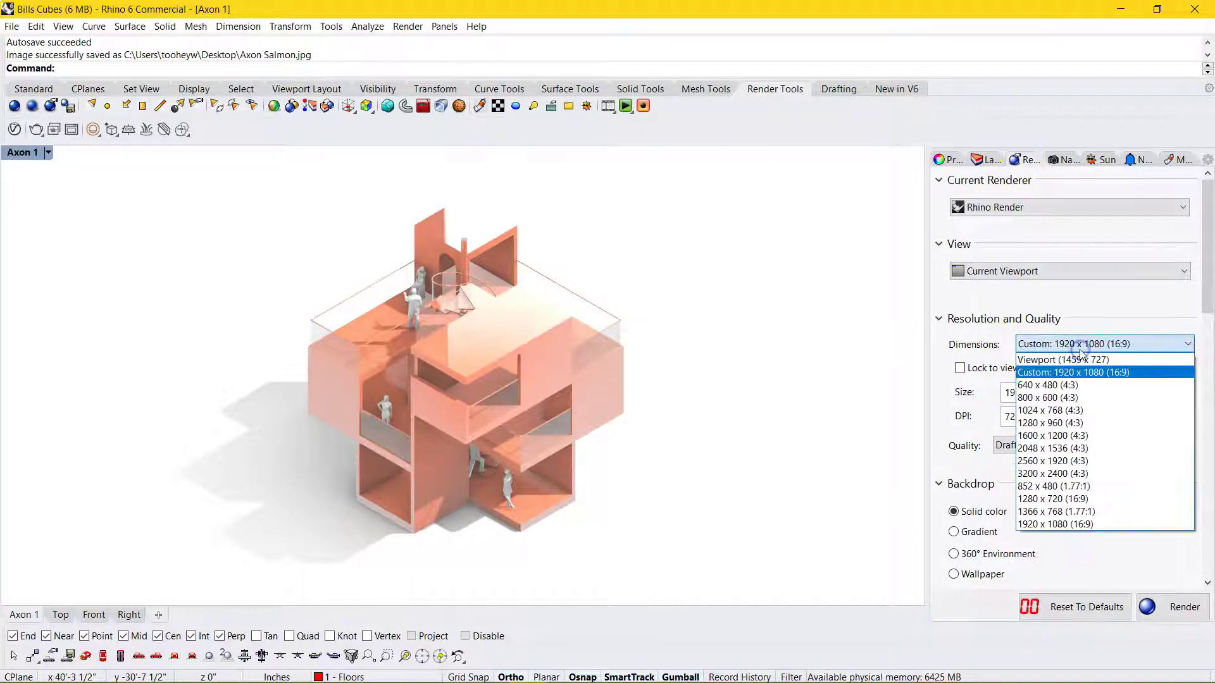
{"action": "left_click", "coordinate": [985, 344]}
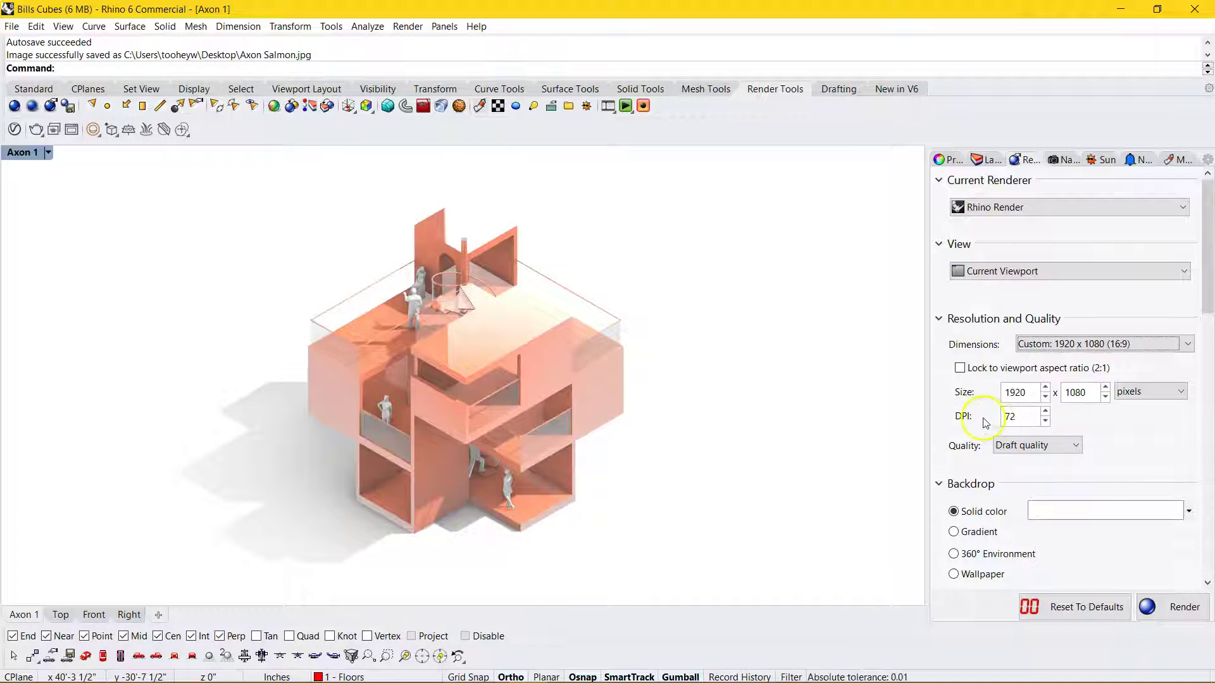
{"action": "left_click", "coordinate": [1028, 446]}
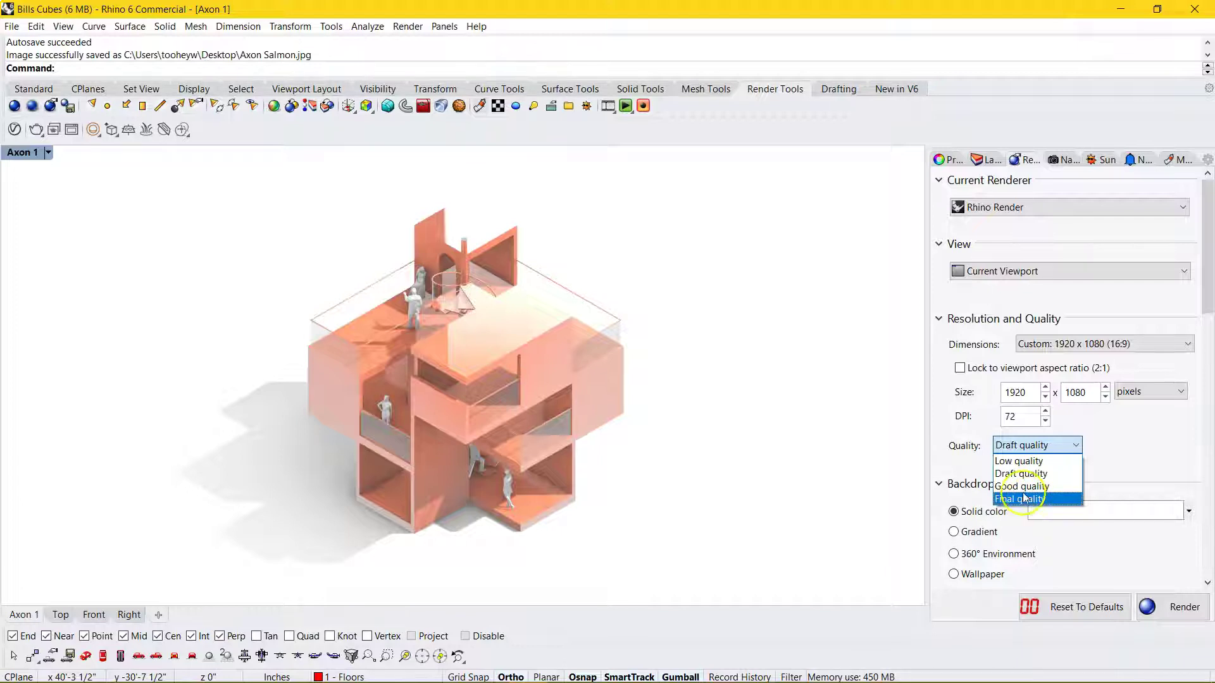
{"action": "left_click", "coordinate": [1022, 474]}
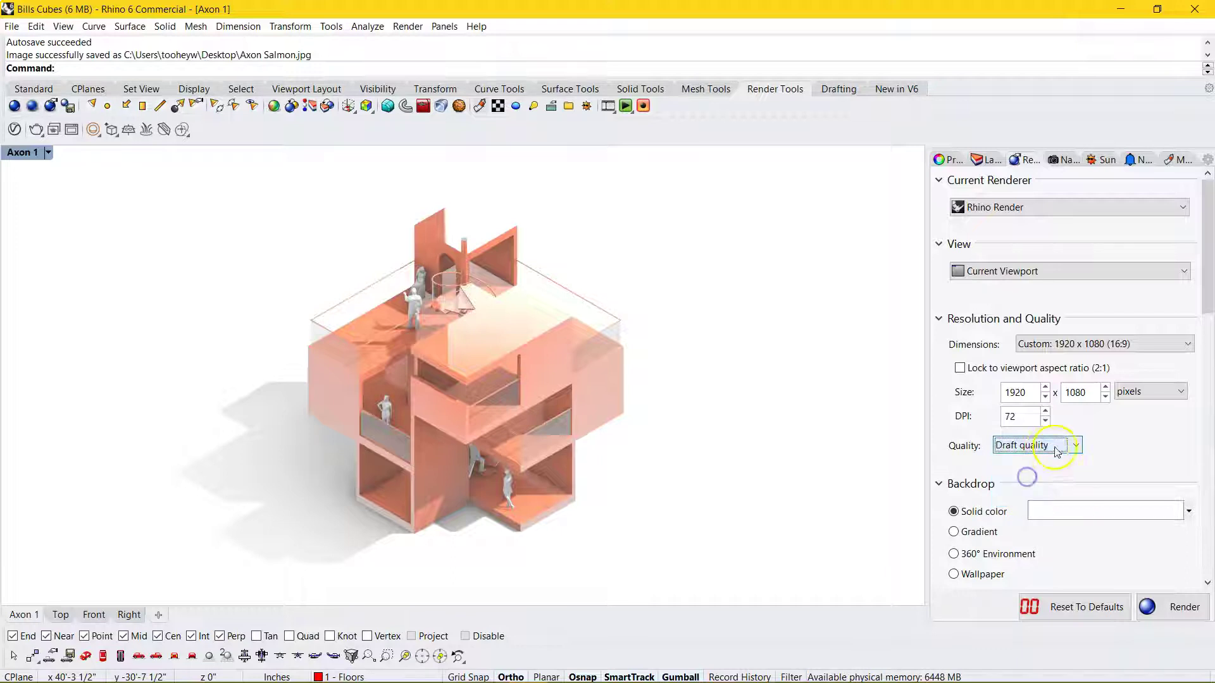
Try a gradient backdrop before reverting to solid color, and toggle the ground plane off and back on.
{"action": "scroll", "coordinate": [959, 402], "scroll_direction": "down", "scroll_amount": 2}
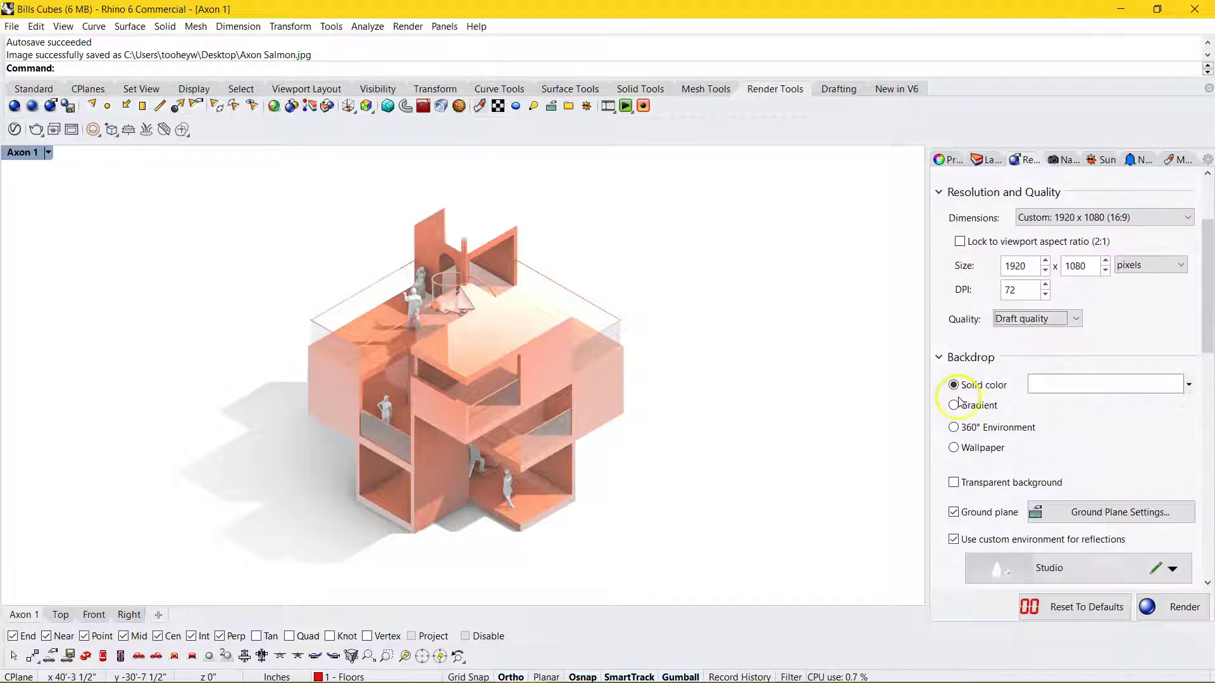
{"action": "scroll", "coordinate": [956, 398], "scroll_direction": "down", "scroll_amount": 1}
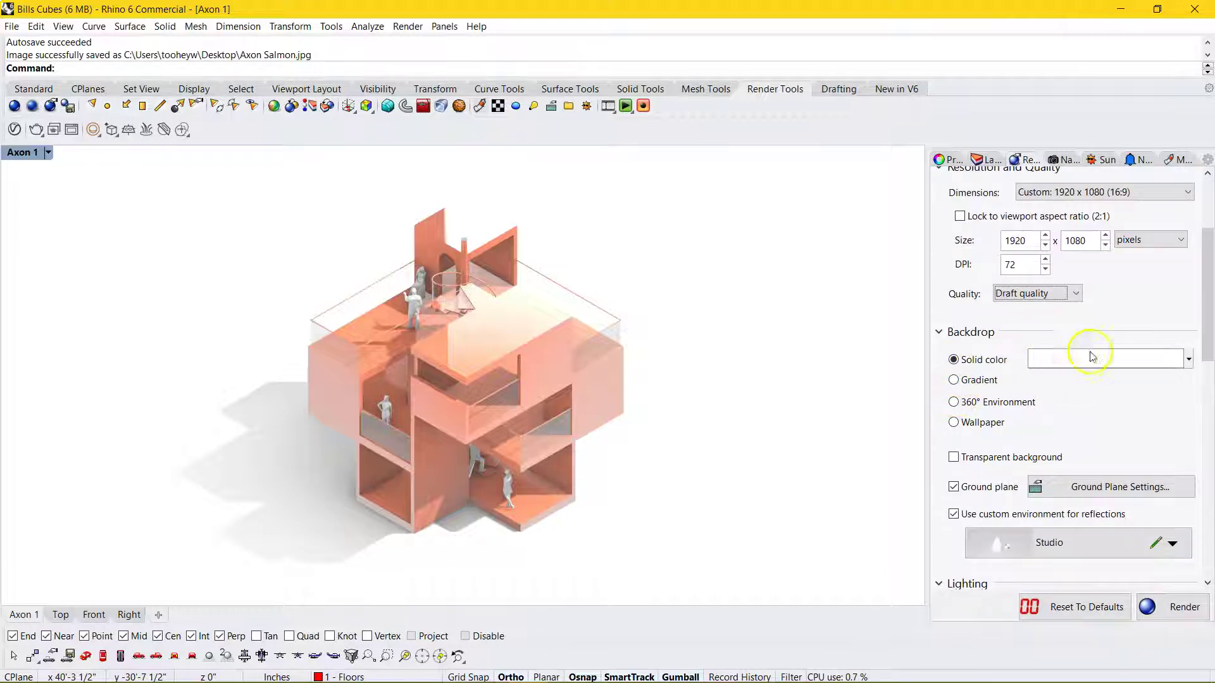
{"action": "left_click", "coordinate": [980, 382]}
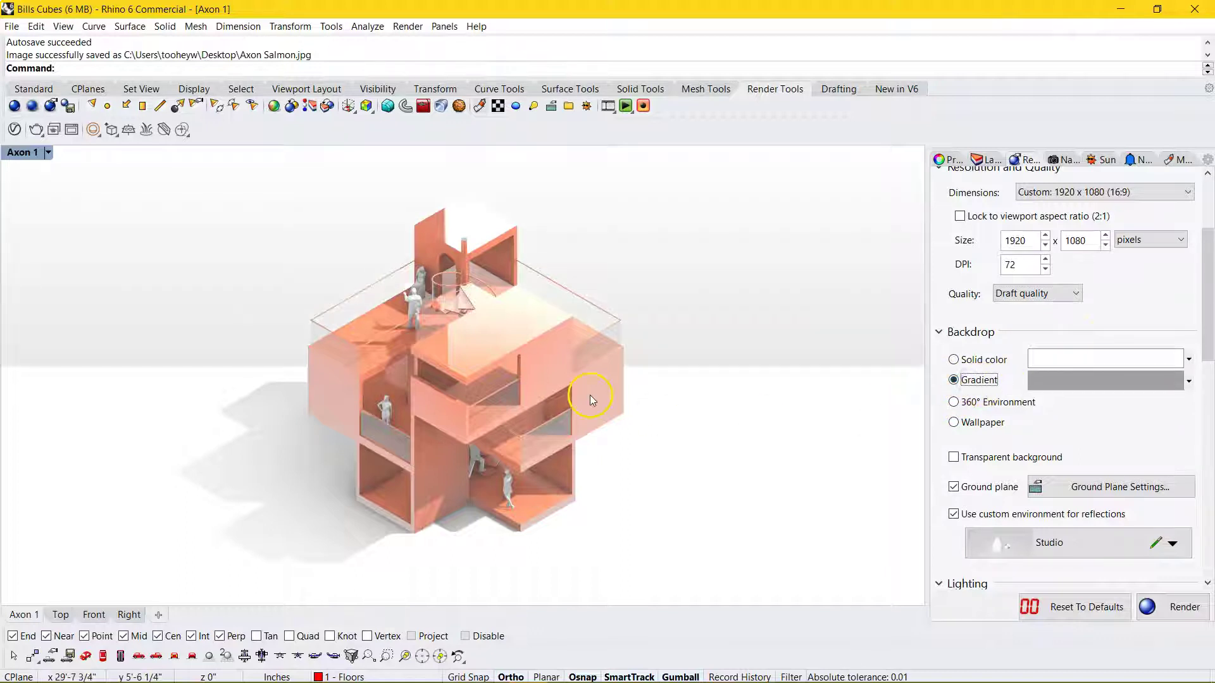
{"action": "left_click", "coordinate": [955, 359]}
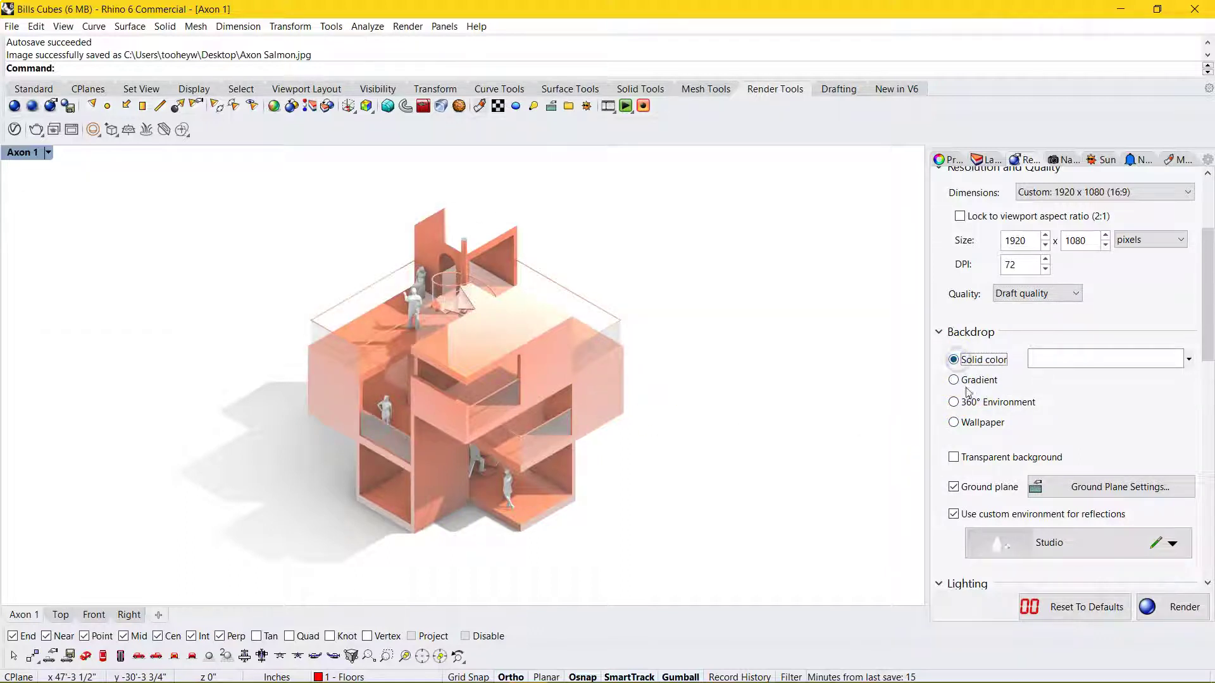
{"action": "scroll", "coordinate": [968, 392], "scroll_direction": "down", "scroll_amount": 3}
{"action": "left_click", "coordinate": [967, 388]}
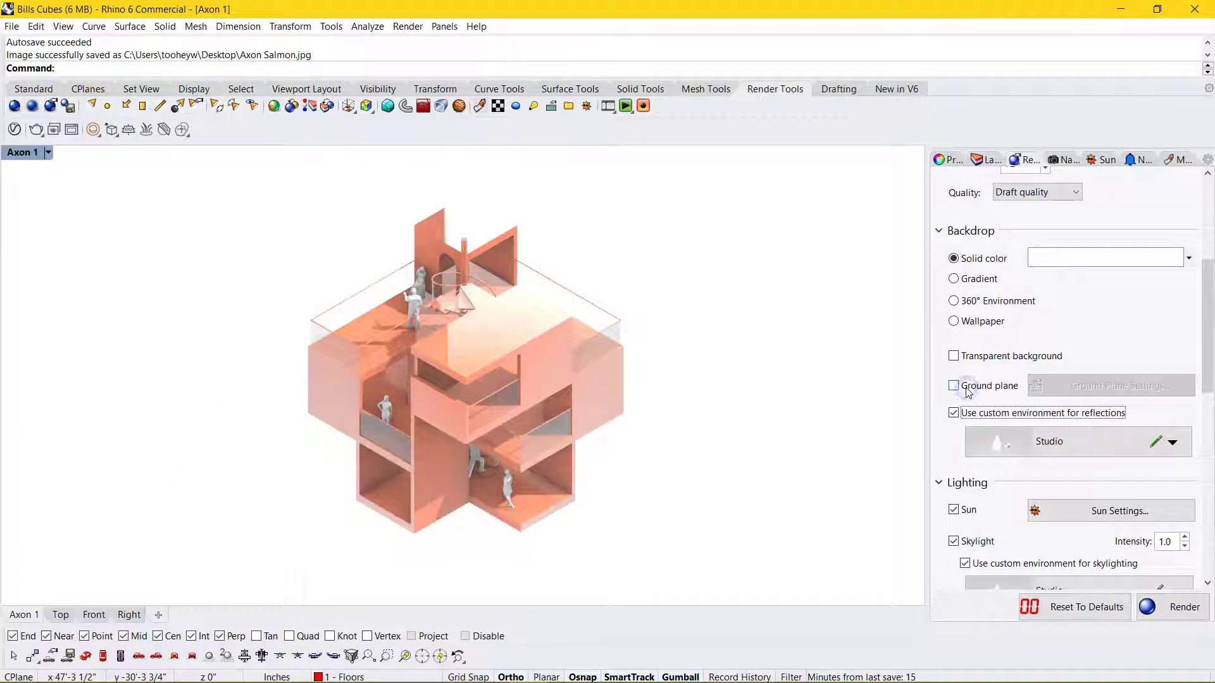
{"action": "left_click", "coordinate": [975, 387]}
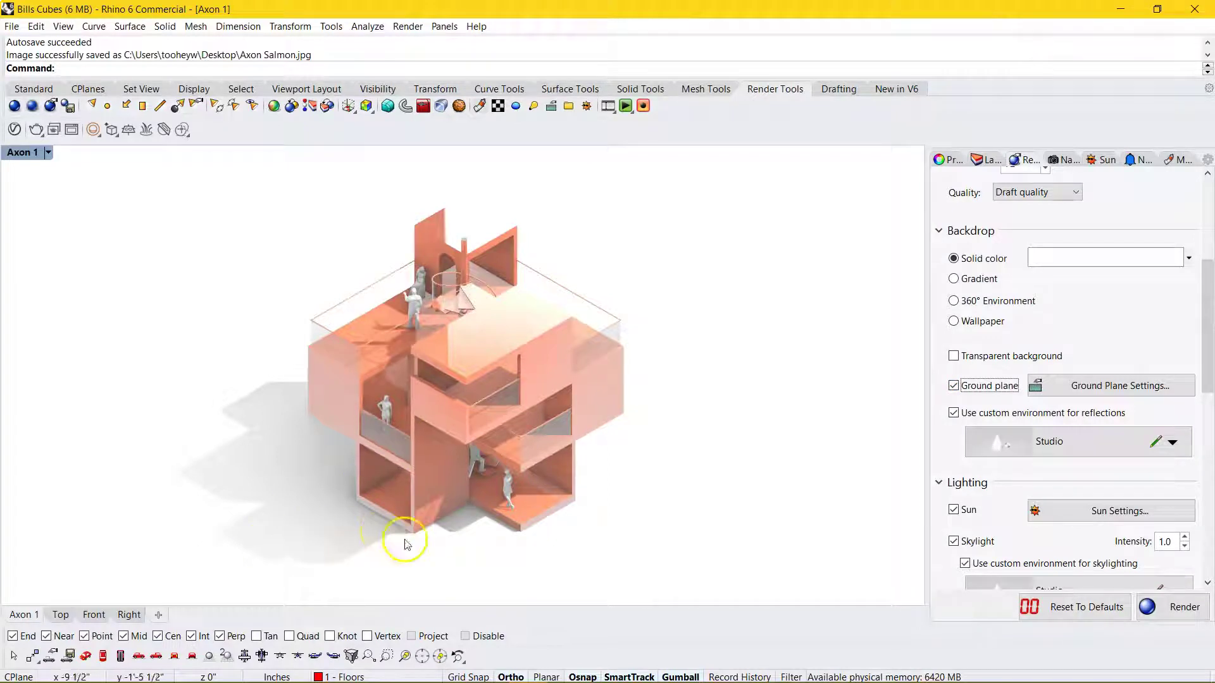
{"action": "left_click", "coordinate": [977, 389]}
{"action": "left_click", "coordinate": [976, 389]}
Turn off the Sun under Lighting to remove its shadows.
{"action": "scroll", "coordinate": [987, 399], "scroll_direction": "down", "scroll_amount": 3}
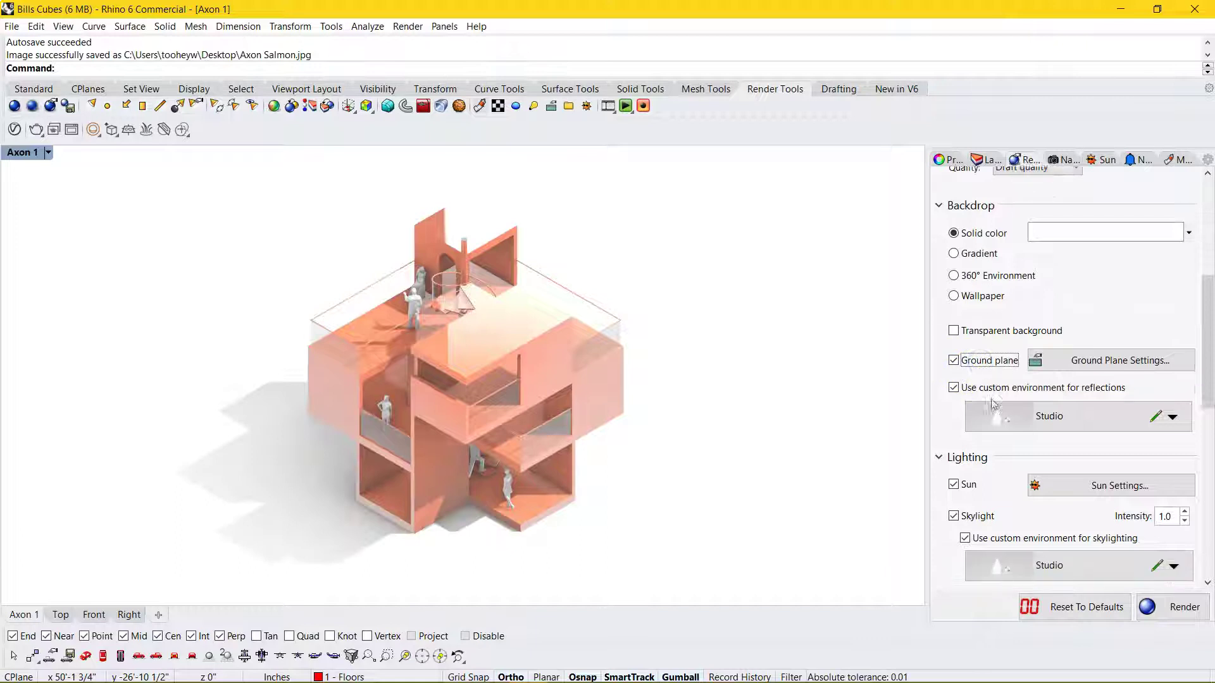
{"action": "scroll", "coordinate": [992, 405], "scroll_direction": "down", "scroll_amount": 1}
{"action": "left_click", "coordinate": [954, 358]}
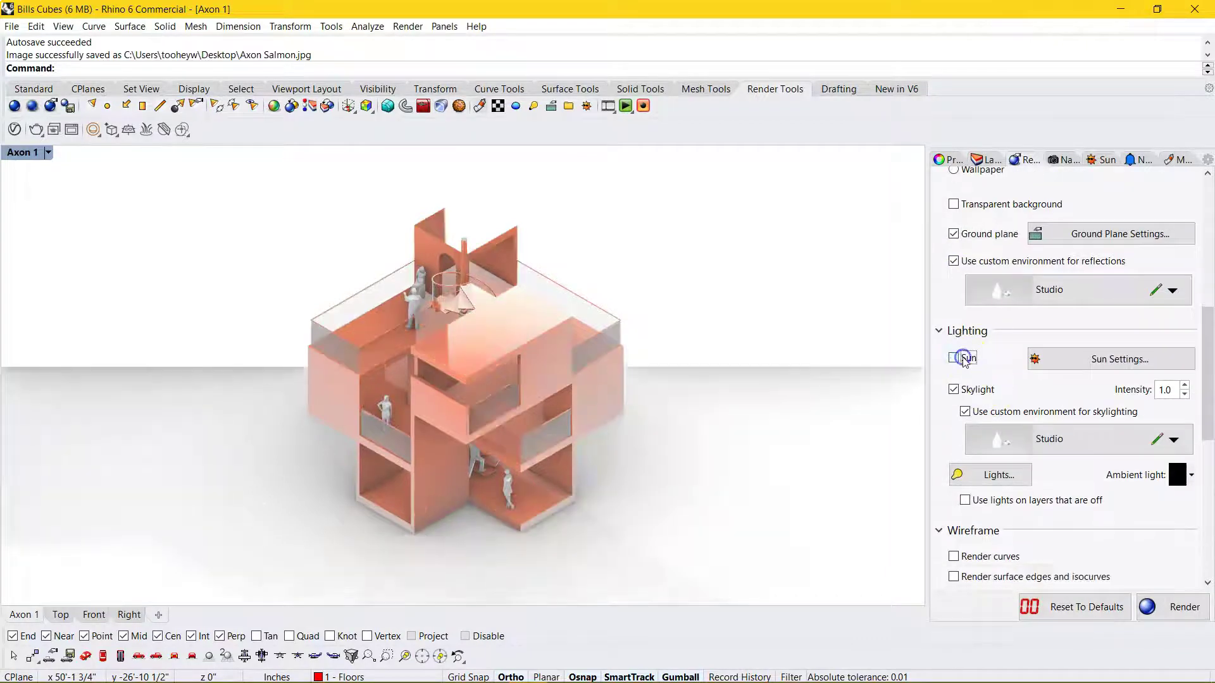
Re-enable the sun and adjust its azimuth and altitude dials in the Sun settings.
{"action": "left_click", "coordinate": [955, 359]}
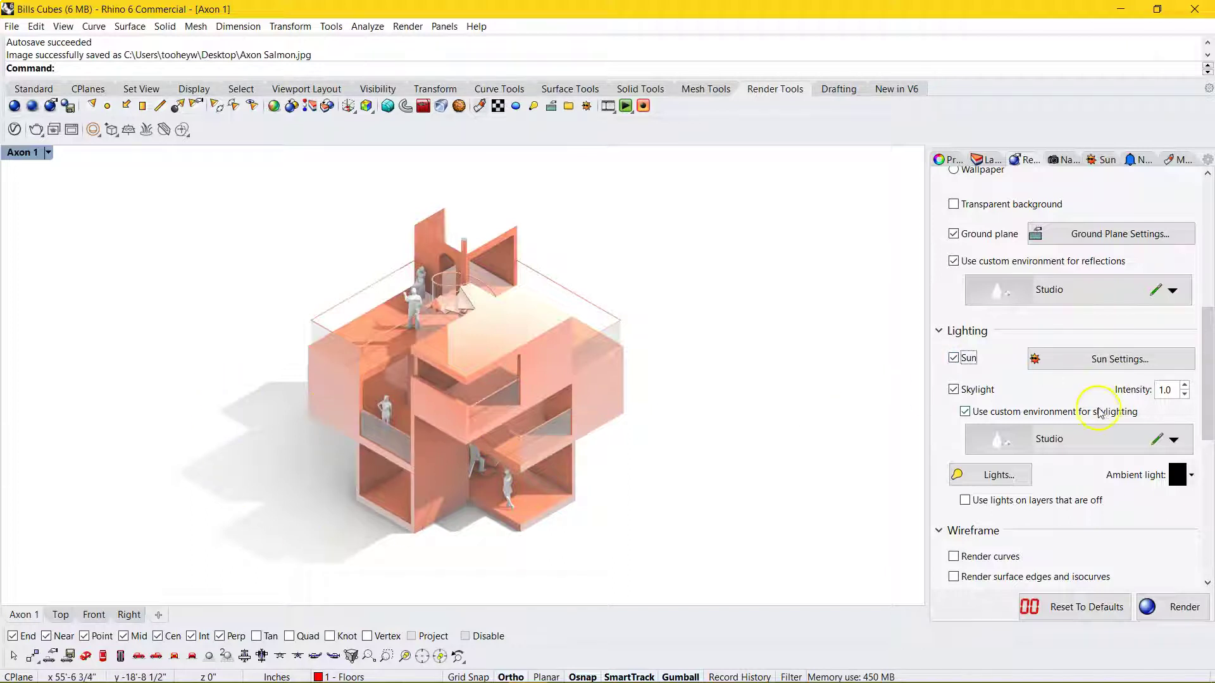
{"action": "left_click", "coordinate": [1108, 161]}
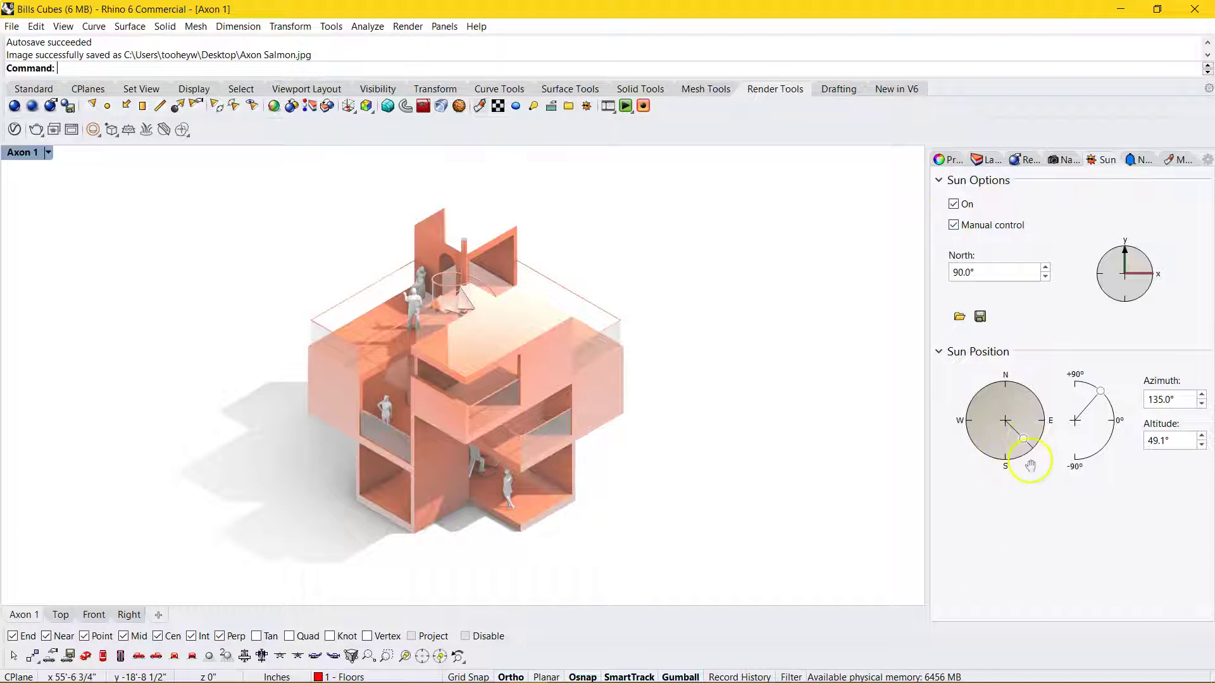
{"action": "mouse_move", "coordinate": [1030, 466]}
{"action": "left_mouse_down"}
{"action": "mouse_move", "coordinate": [1009, 422]}
{"action": "mouse_move", "coordinate": [968, 415]}
{"action": "mouse_move", "coordinate": [968, 383]}
{"action": "mouse_move", "coordinate": [967, 418]}
{"action": "mouse_move", "coordinate": [1038, 448]}
{"action": "mouse_move", "coordinate": [979, 396]}
{"action": "mouse_move", "coordinate": [990, 458]}
{"action": "mouse_move", "coordinate": [1014, 457]}
{"action": "mouse_move", "coordinate": [1038, 406]}
{"action": "mouse_move", "coordinate": [1010, 461]}
{"action": "mouse_move", "coordinate": [974, 455]}
{"action": "mouse_move", "coordinate": [1028, 456]}
{"action": "left_mouse_up"}
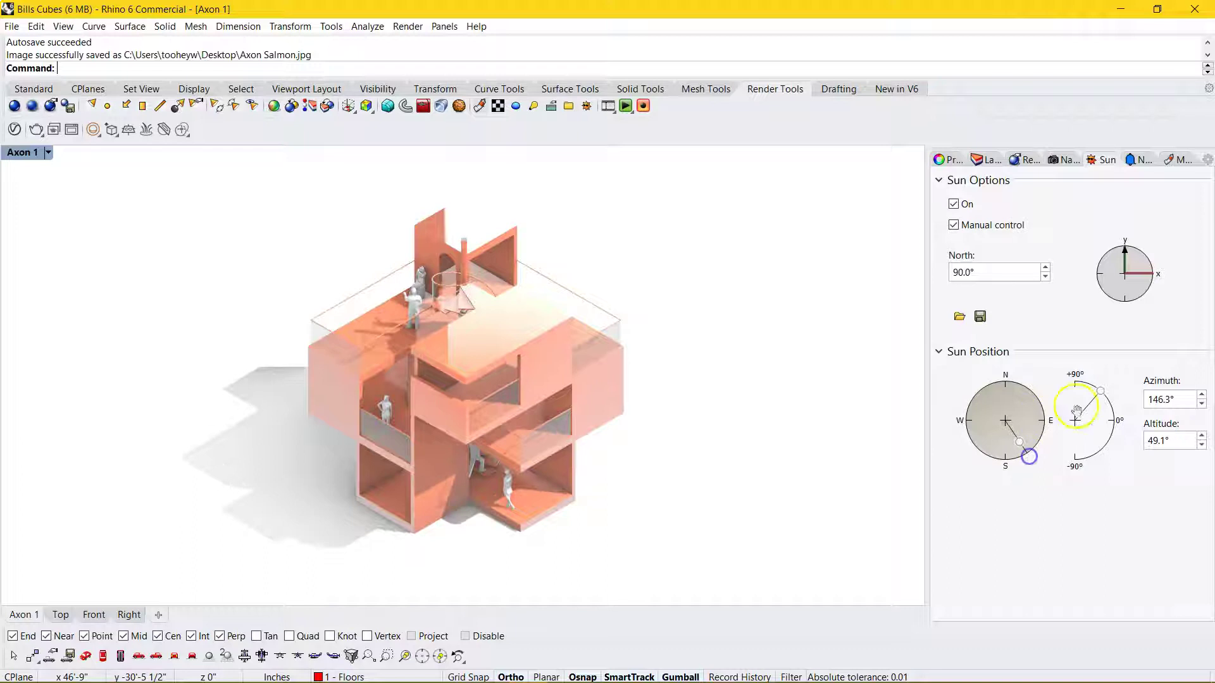
{"action": "mouse_move", "coordinate": [1099, 393]}
{"action": "left_mouse_down"}
{"action": "mouse_move", "coordinate": [1041, 411]}
{"action": "mouse_move", "coordinate": [1071, 370]}
{"action": "mouse_move", "coordinate": [1093, 407]}
{"action": "mouse_move", "coordinate": [1082, 393]}
{"action": "mouse_move", "coordinate": [1098, 398]}
{"action": "left_mouse_up"}
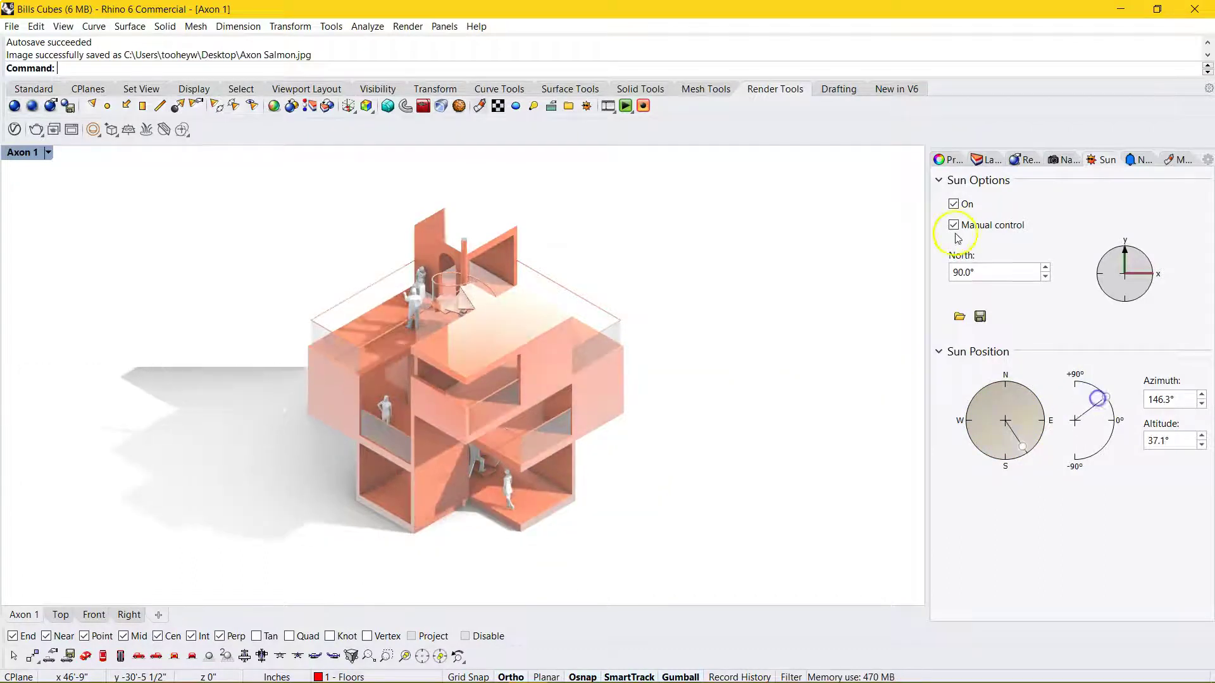
Try letting the sun follow date and time, scrolling through those options.
{"action": "left_click", "coordinate": [953, 225]}
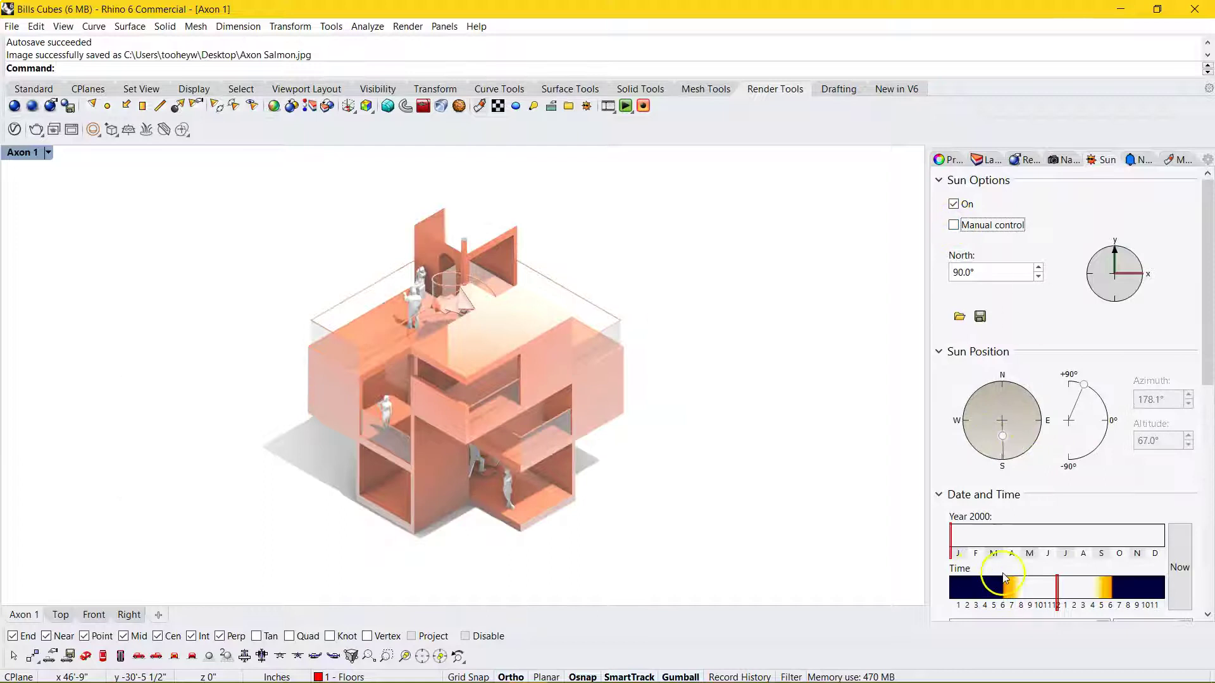
{"action": "scroll", "coordinate": [1005, 578], "scroll_direction": "down", "scroll_amount": 5}
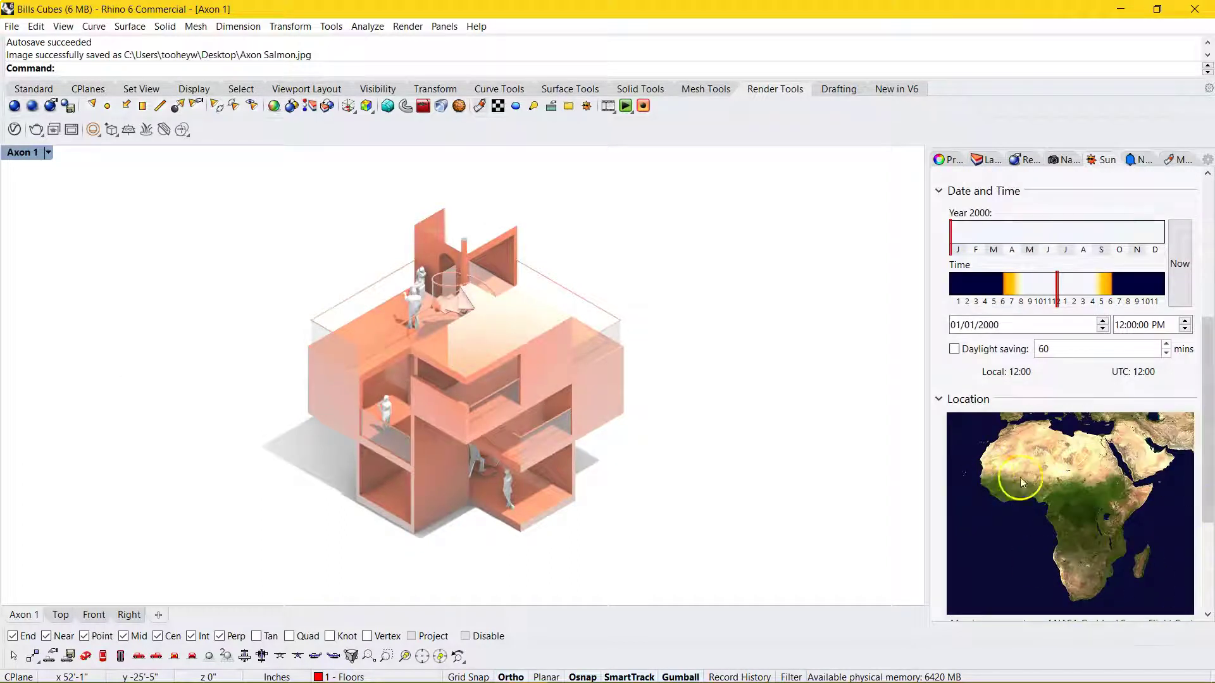
{"action": "scroll", "coordinate": [1020, 477], "scroll_direction": "down", "scroll_amount": 2}
{"action": "scroll", "coordinate": [1069, 529], "scroll_direction": "down", "scroll_amount": 3}
{"action": "scroll", "coordinate": [1066, 521], "scroll_direction": "up", "scroll_amount": 4}
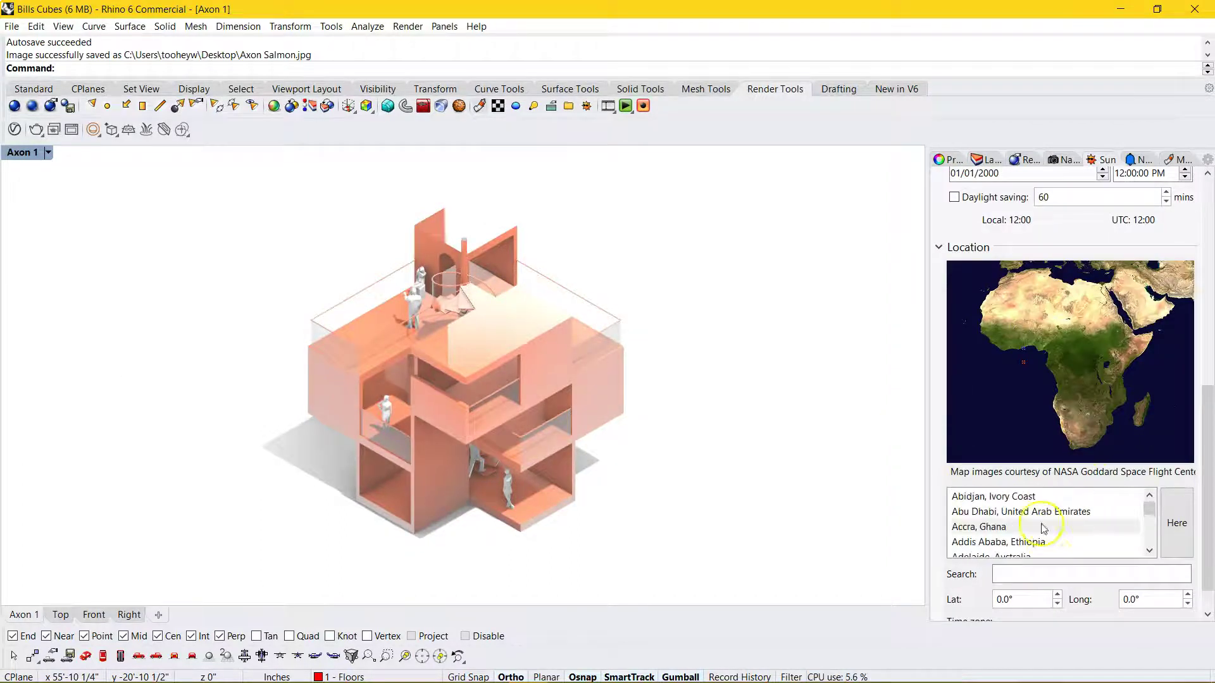
{"action": "scroll", "coordinate": [1043, 528], "scroll_direction": "up", "scroll_amount": 5}
{"action": "scroll", "coordinate": [1073, 454], "scroll_direction": "down", "scroll_amount": 5}
{"action": "scroll", "coordinate": [1083, 473], "scroll_direction": "up", "scroll_amount": 4}
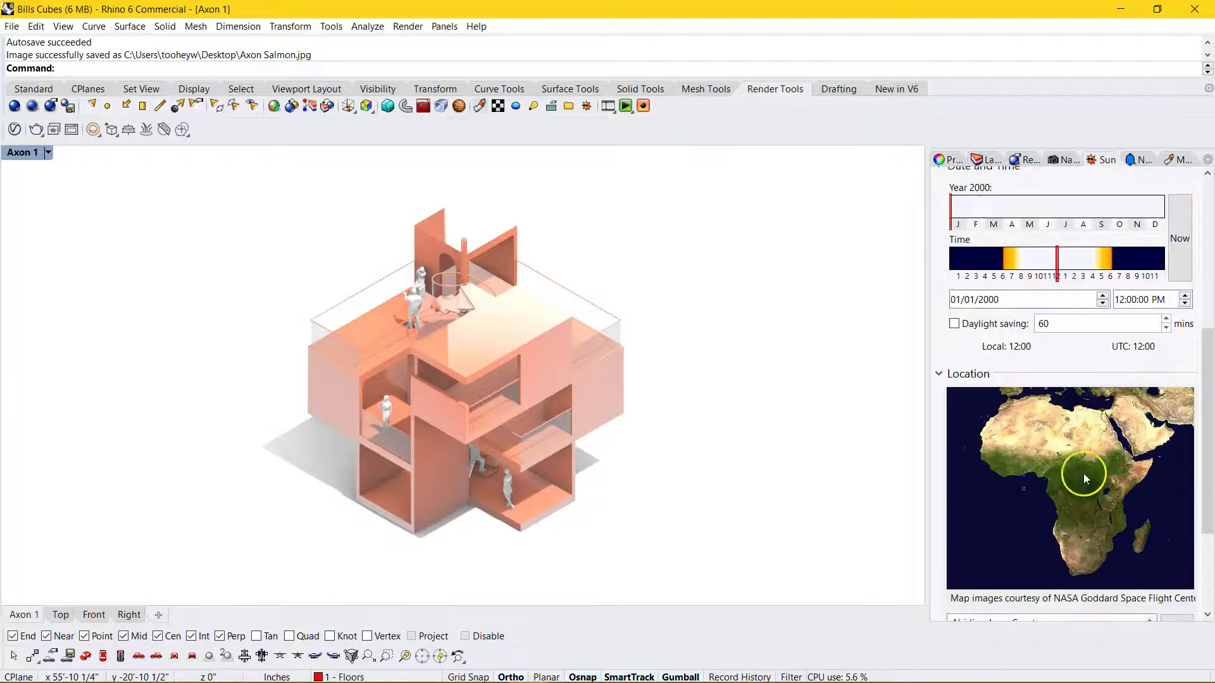
{"action": "scroll", "coordinate": [1085, 488], "scroll_direction": "up", "scroll_amount": 5}
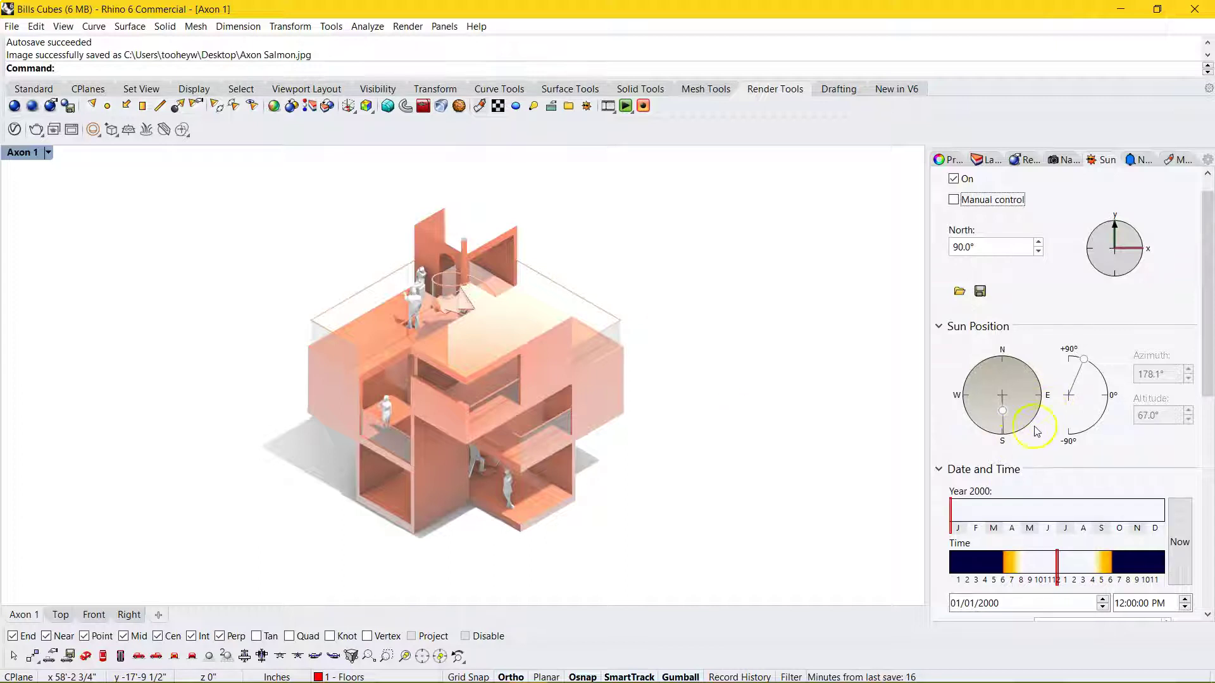
Return to manual sun control and set azimuth to 105.9° with altitude at 67°.
{"action": "left_click", "coordinate": [1014, 198]}
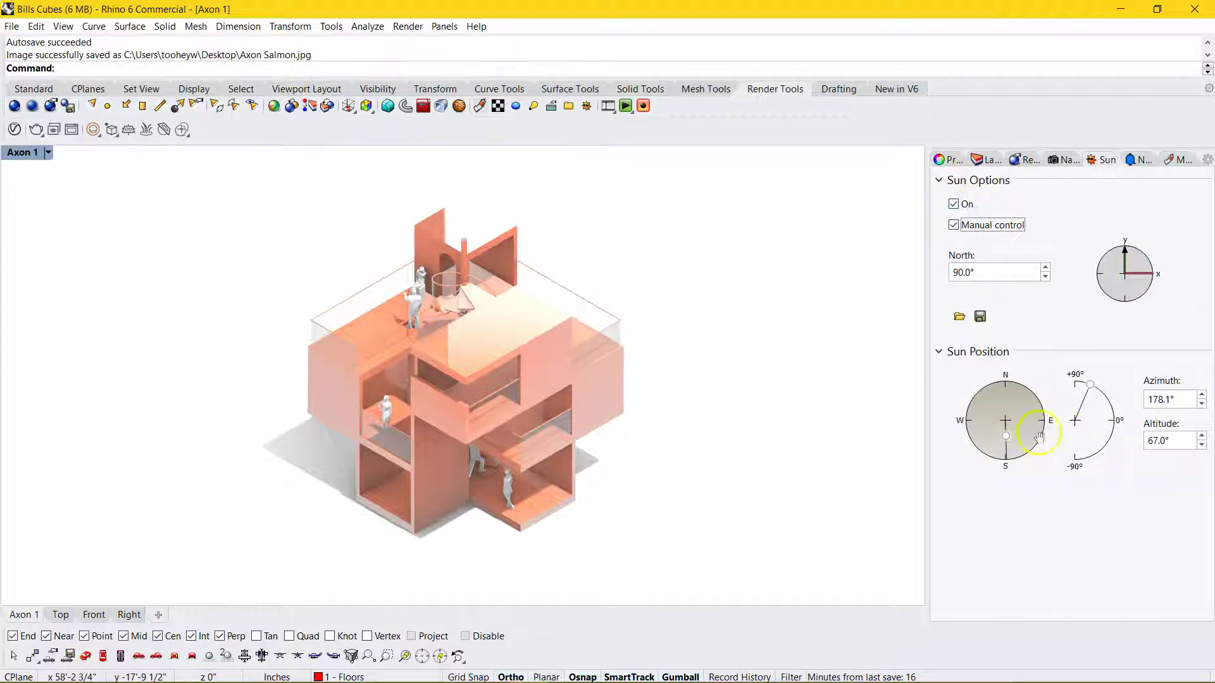
{"action": "left_click_drag", "start_coordinate": [1040, 437], "coordinate": [1061, 437]}
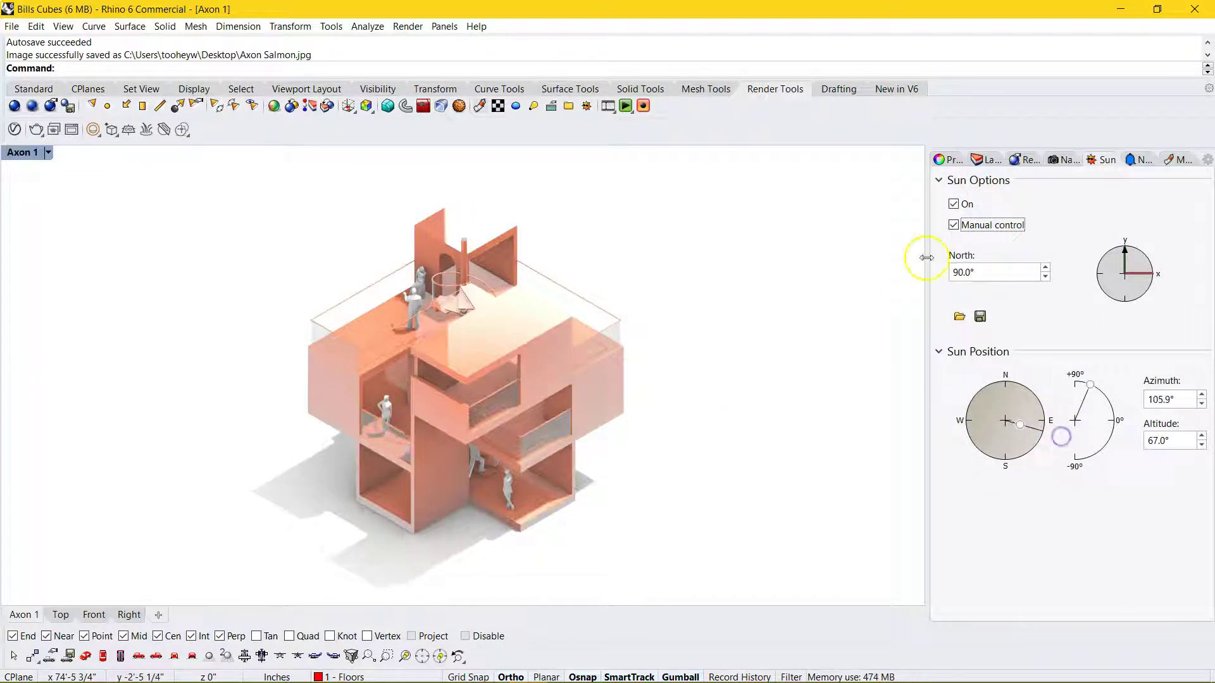
{"action": "left_click", "coordinate": [976, 161]}
{"action": "left_click", "coordinate": [1020, 159]}
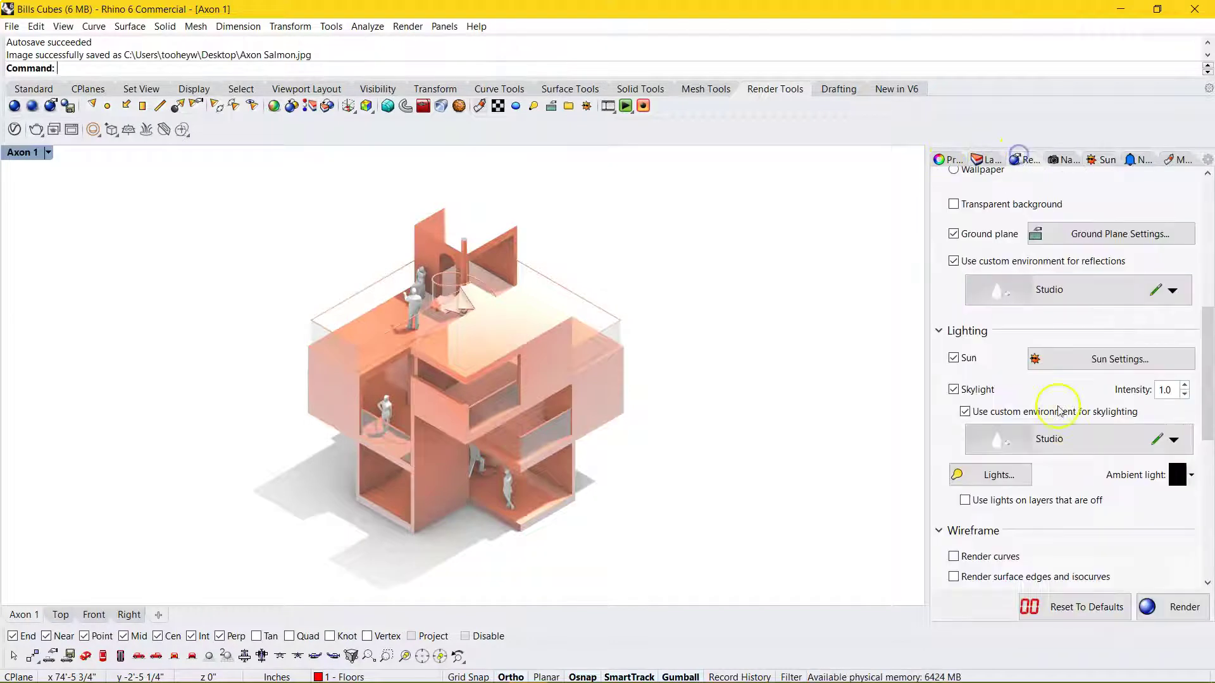
{"action": "scroll", "coordinate": [1013, 411], "scroll_direction": "down", "scroll_amount": 3}
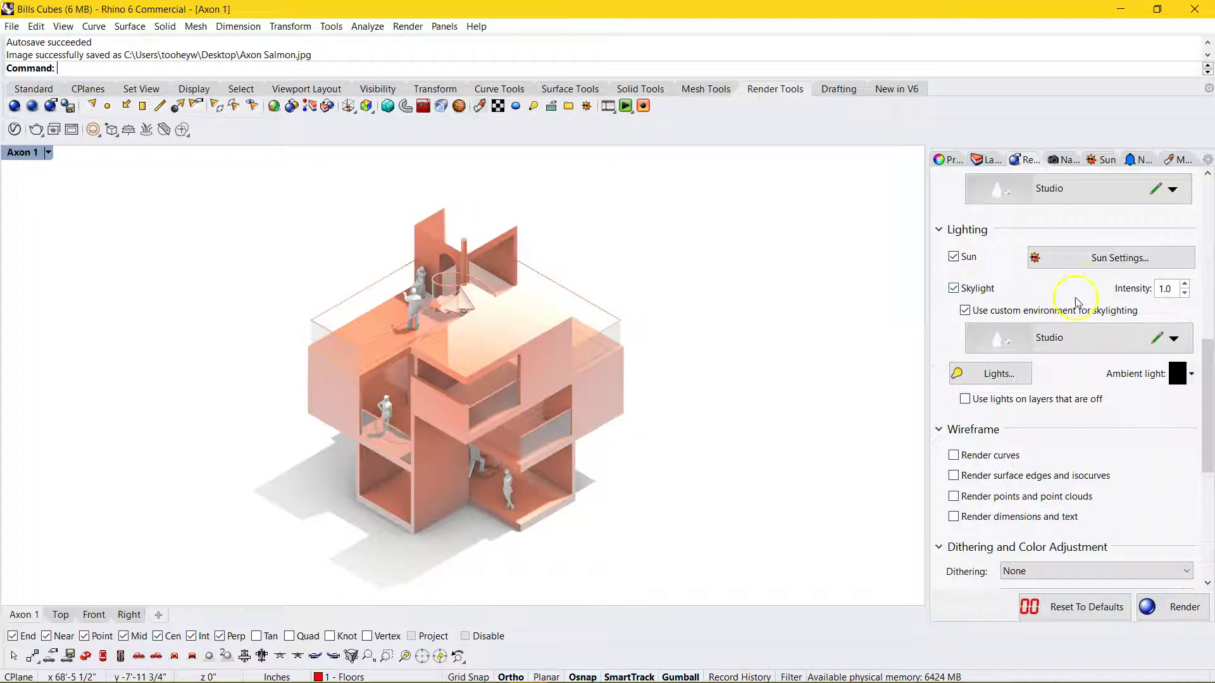
{"action": "scroll", "coordinate": [1080, 405], "scroll_direction": "down", "scroll_amount": 3}
{"action": "scroll", "coordinate": [1079, 408], "scroll_direction": "down", "scroll_amount": 9}
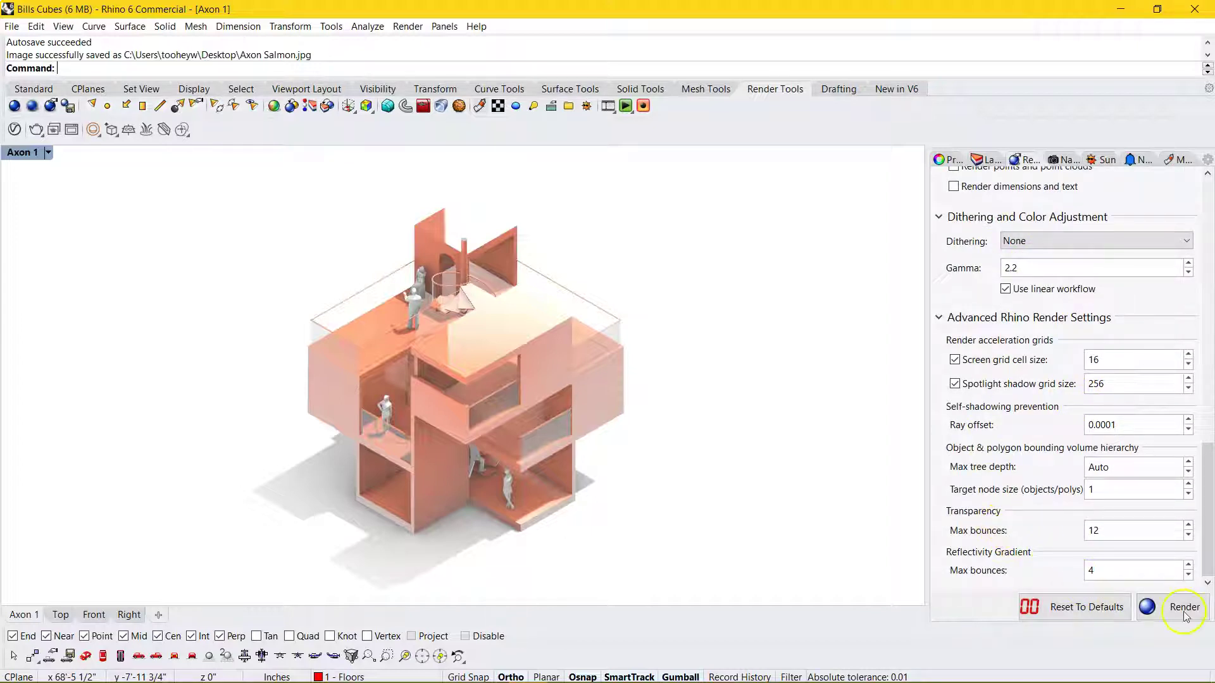
{"action": "left_click", "coordinate": [31, 106]}
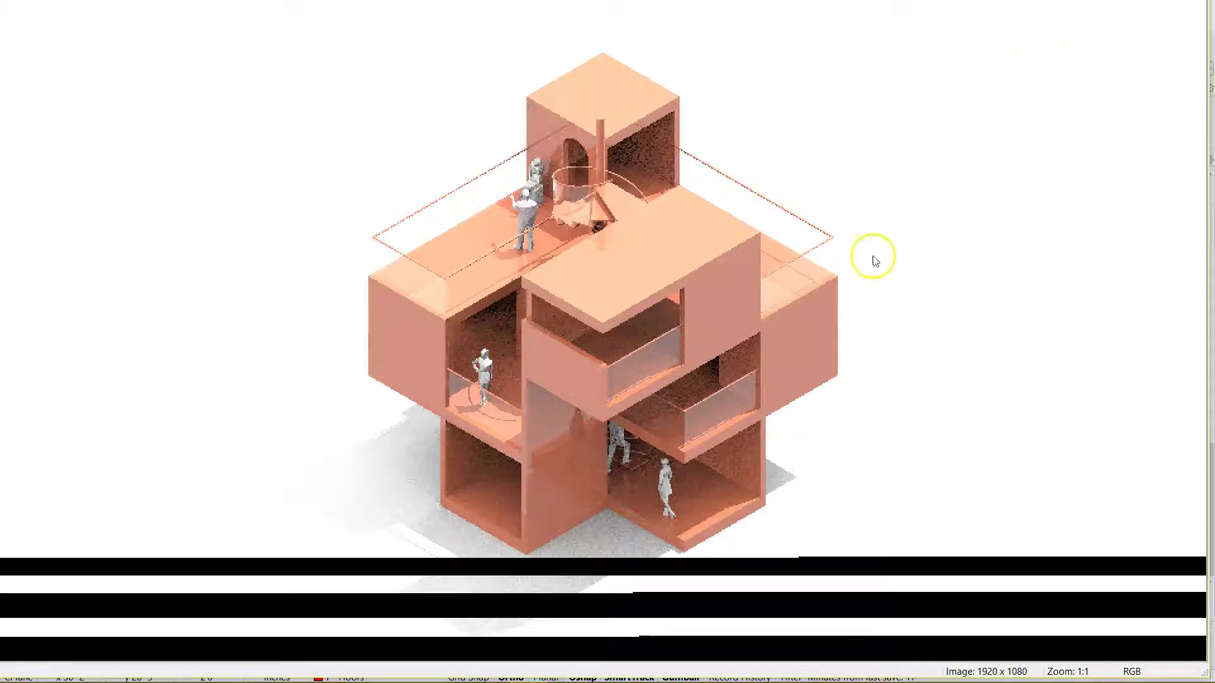
{"action": "key", "text": "Escape"}
{"action": "left_click", "coordinate": [620, 409]}
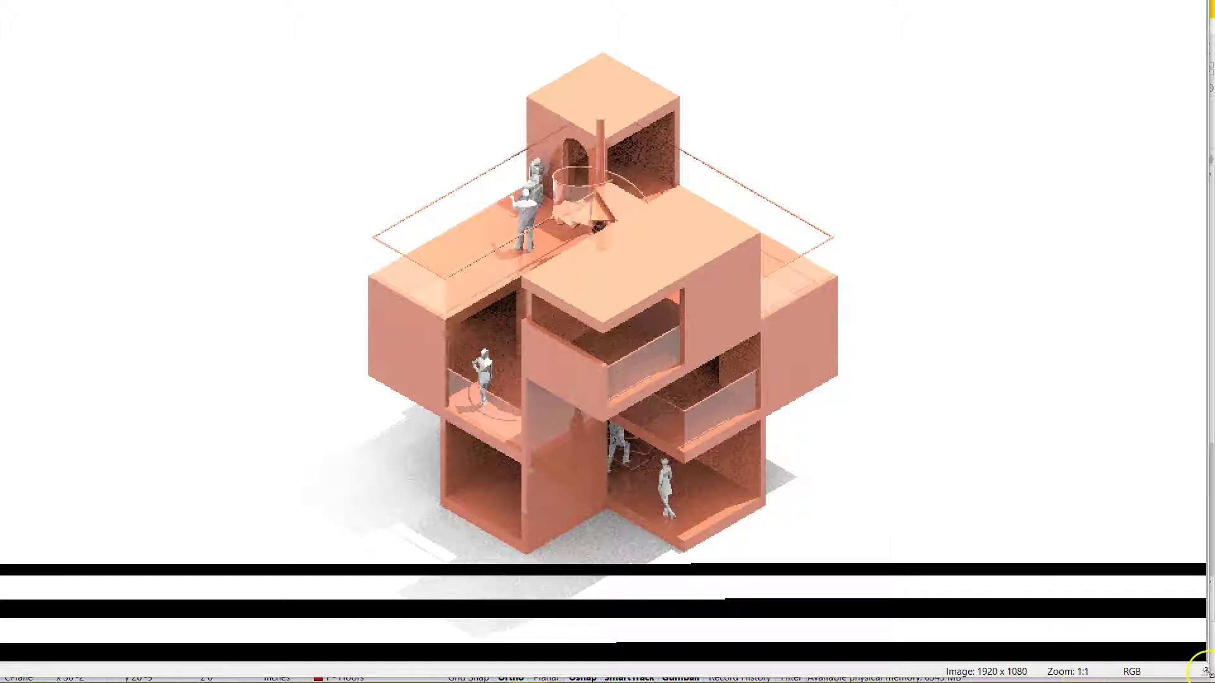
{"action": "left_click_drag", "start_coordinate": [1202, 672], "coordinate": [800, 515]}
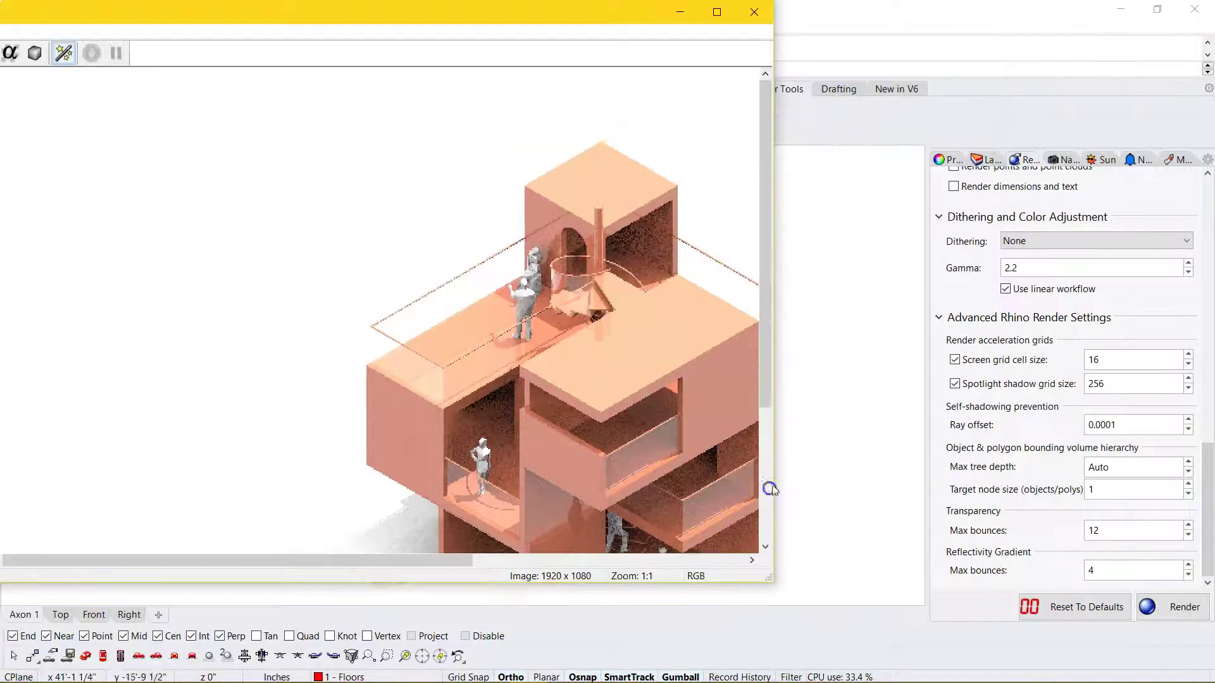
{"action": "left_click", "coordinate": [752, 11]}
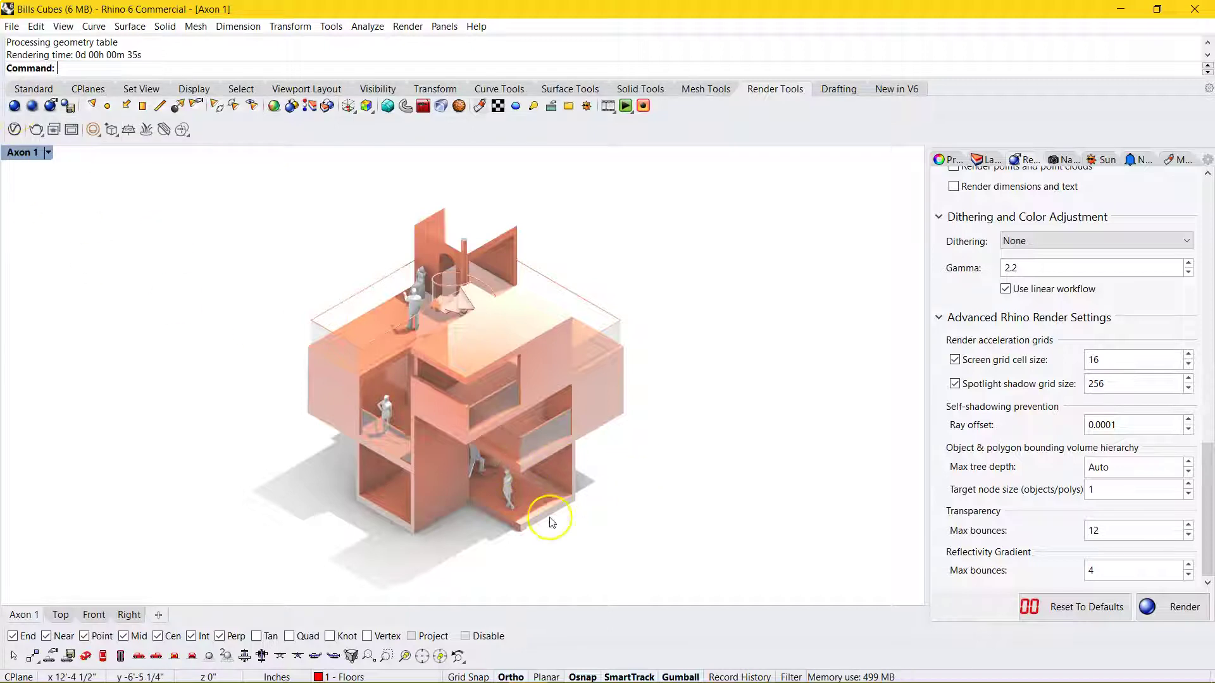
{"action": "left_click", "coordinate": [541, 555]}
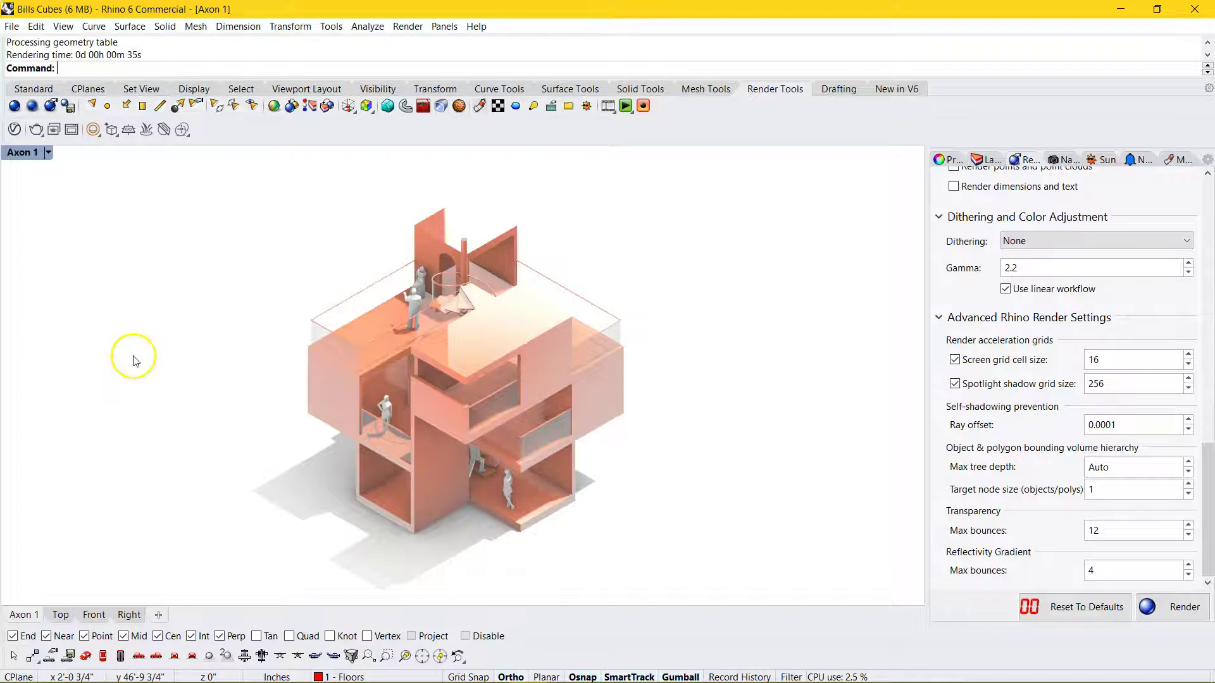
{"action": "left_click", "coordinate": [48, 152]}
{"action": "mouse_move", "coordinate": [120, 531]}
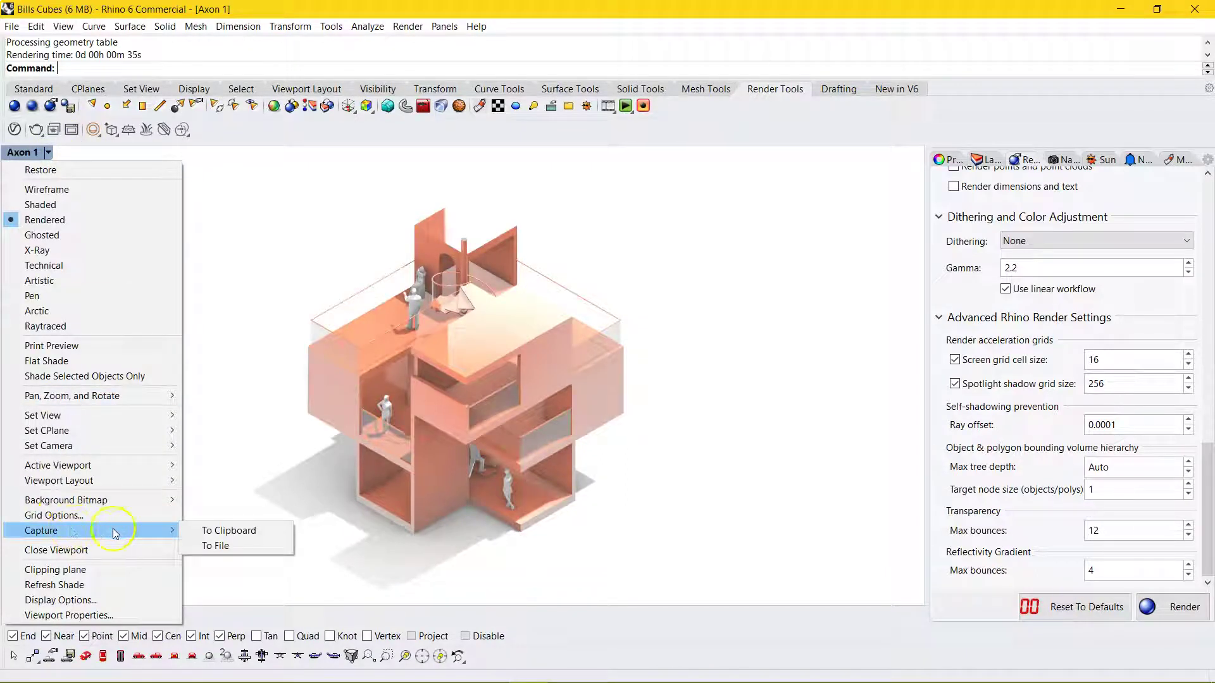
{"action": "left_click", "coordinate": [216, 548]}
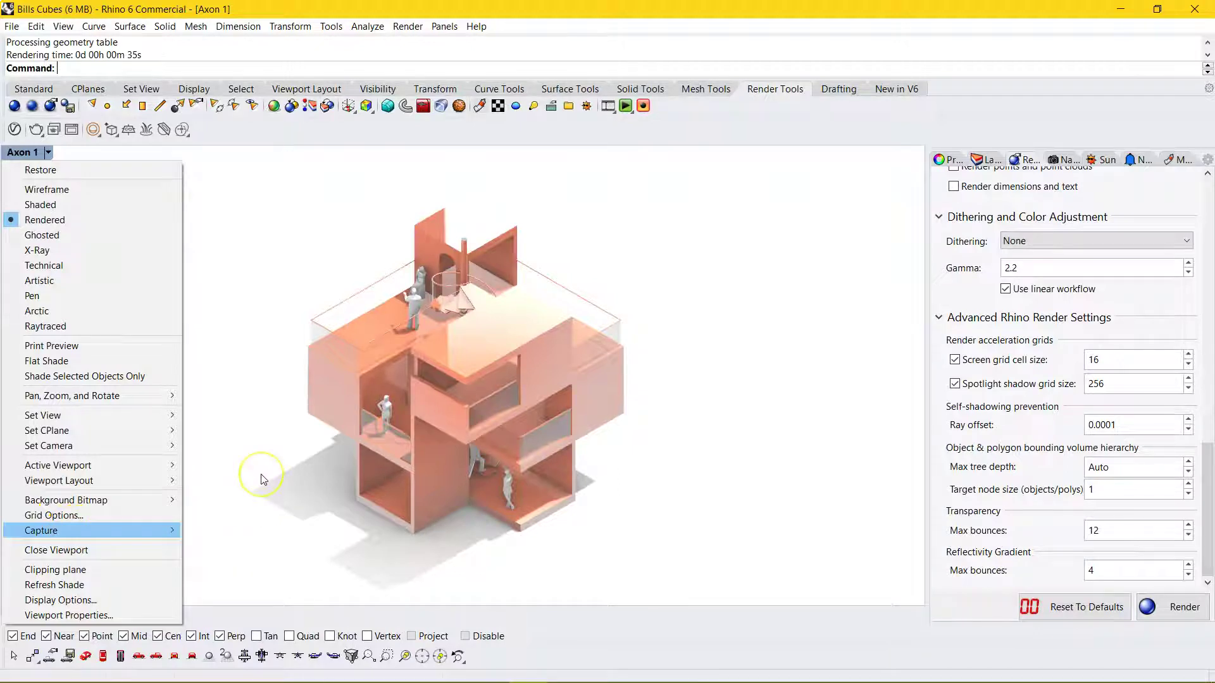
{"action": "type", "text": "iewCaptureToFile"}
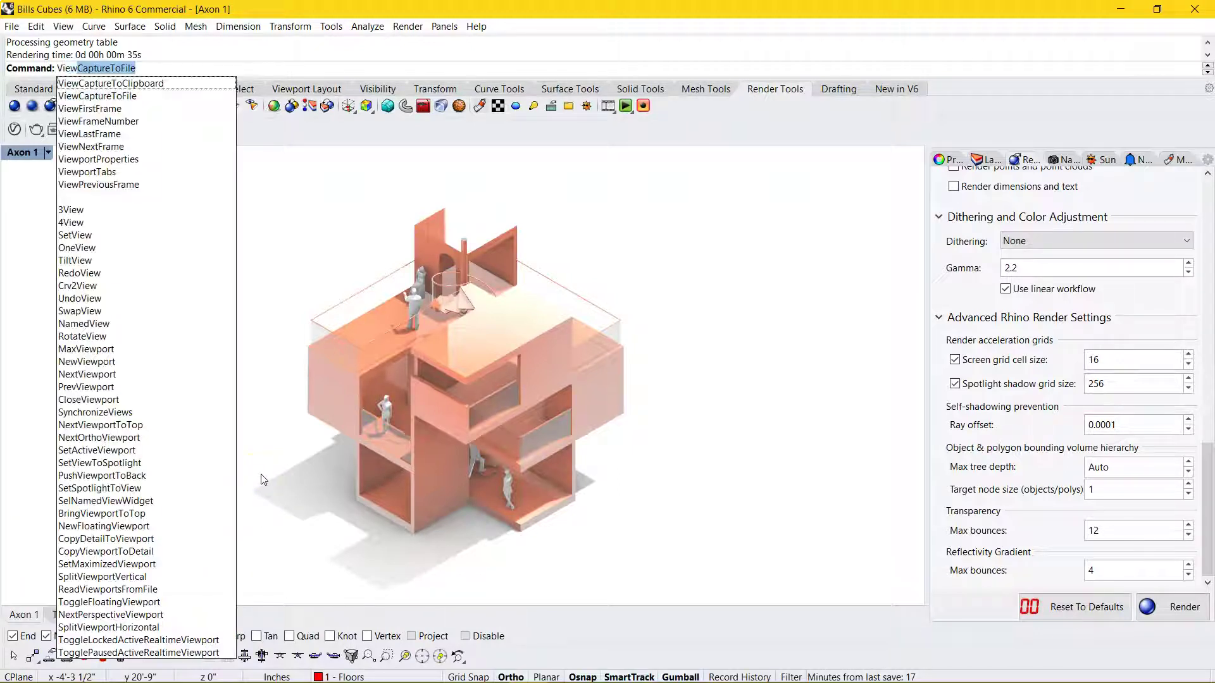
{"action": "key", "text": "Return"}
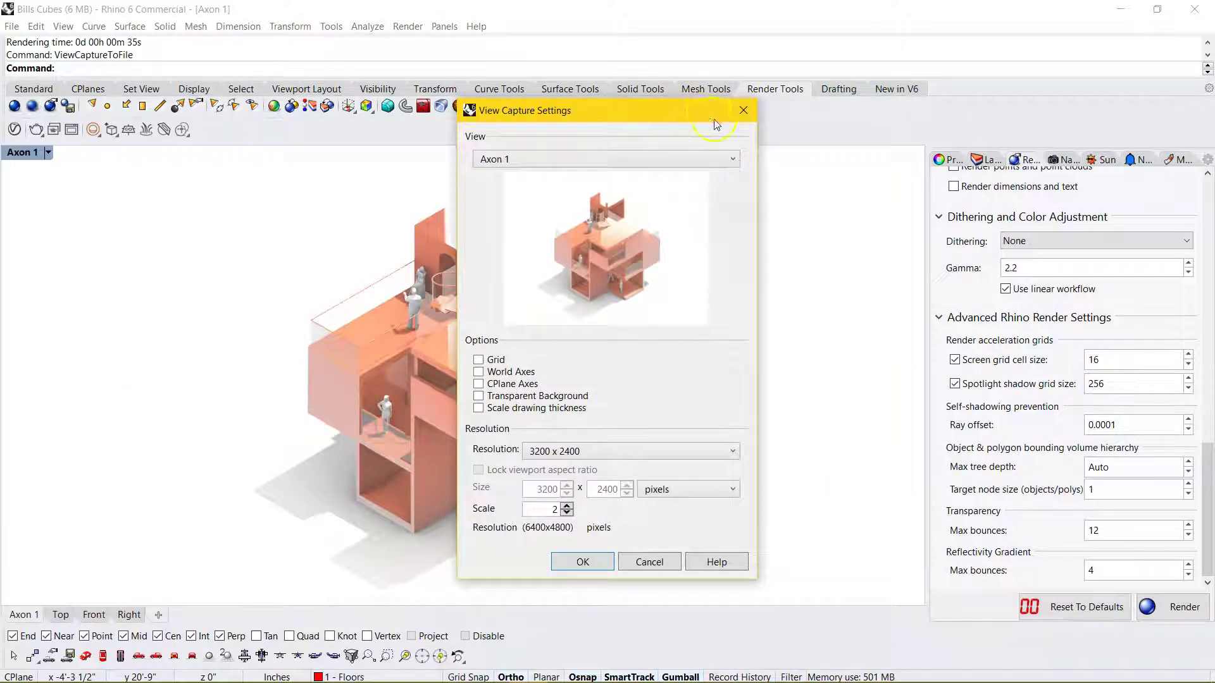
{"action": "left_click", "coordinate": [568, 461]}
{"action": "left_click", "coordinate": [575, 530]}
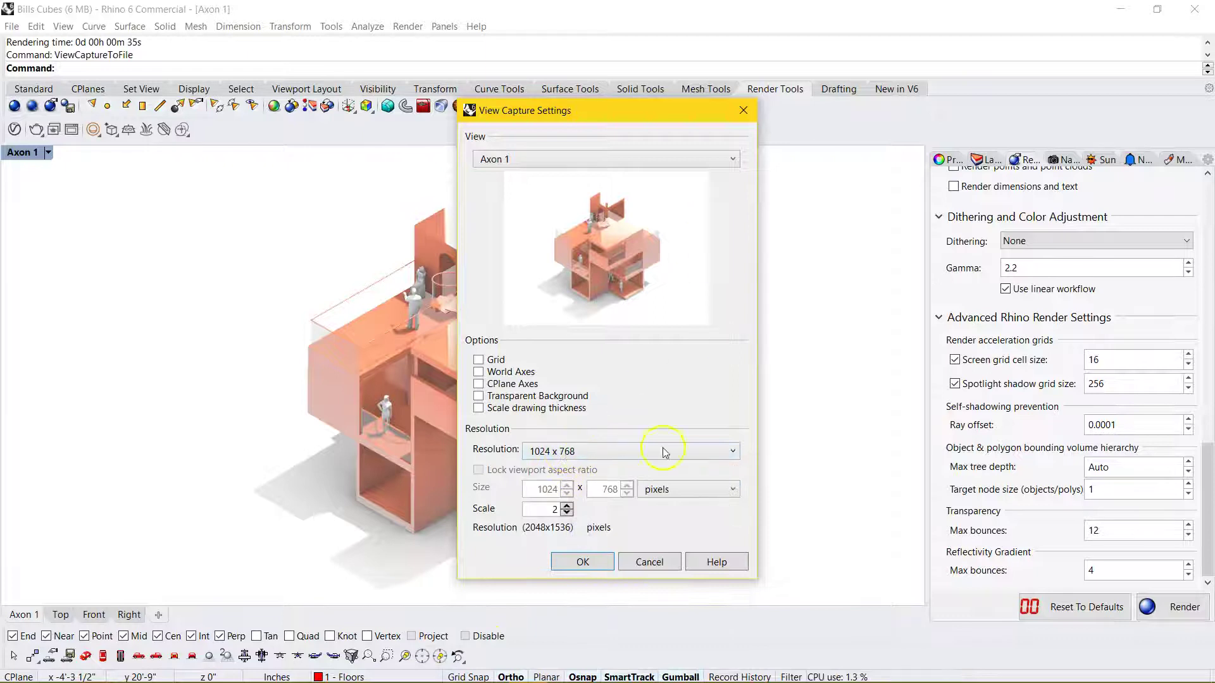
{"action": "left_click", "coordinate": [595, 451]}
{"action": "left_click", "coordinate": [744, 109]}
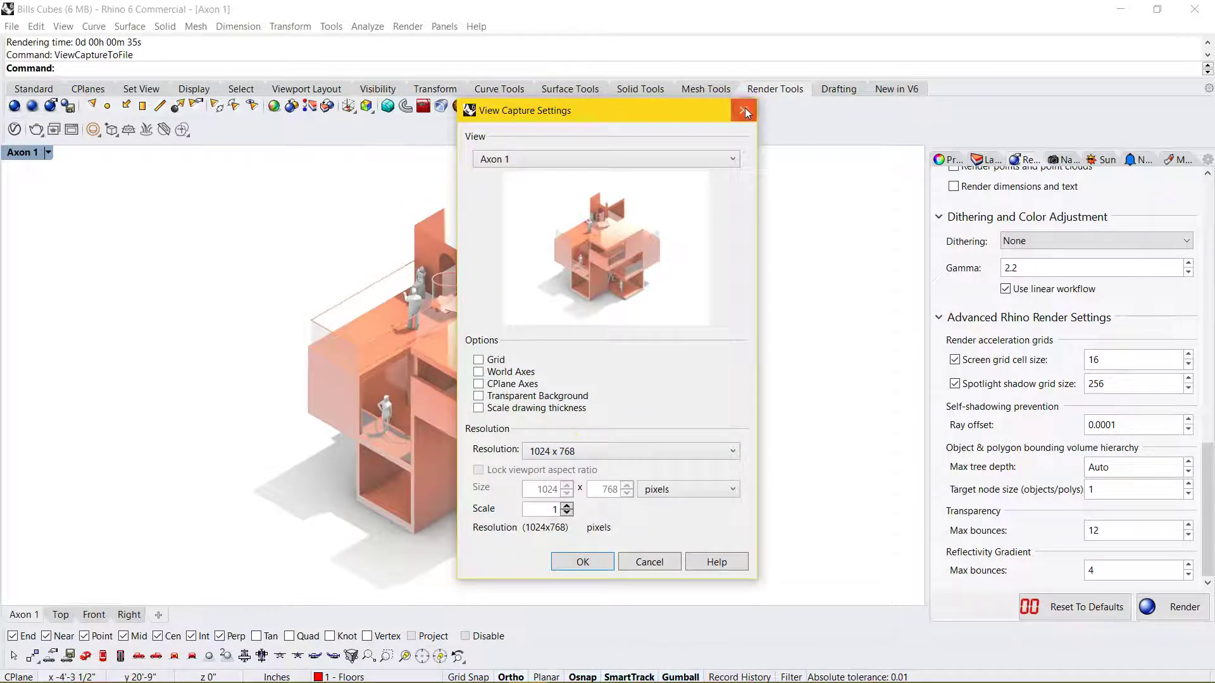
{"action": "left_click", "coordinate": [745, 109]}
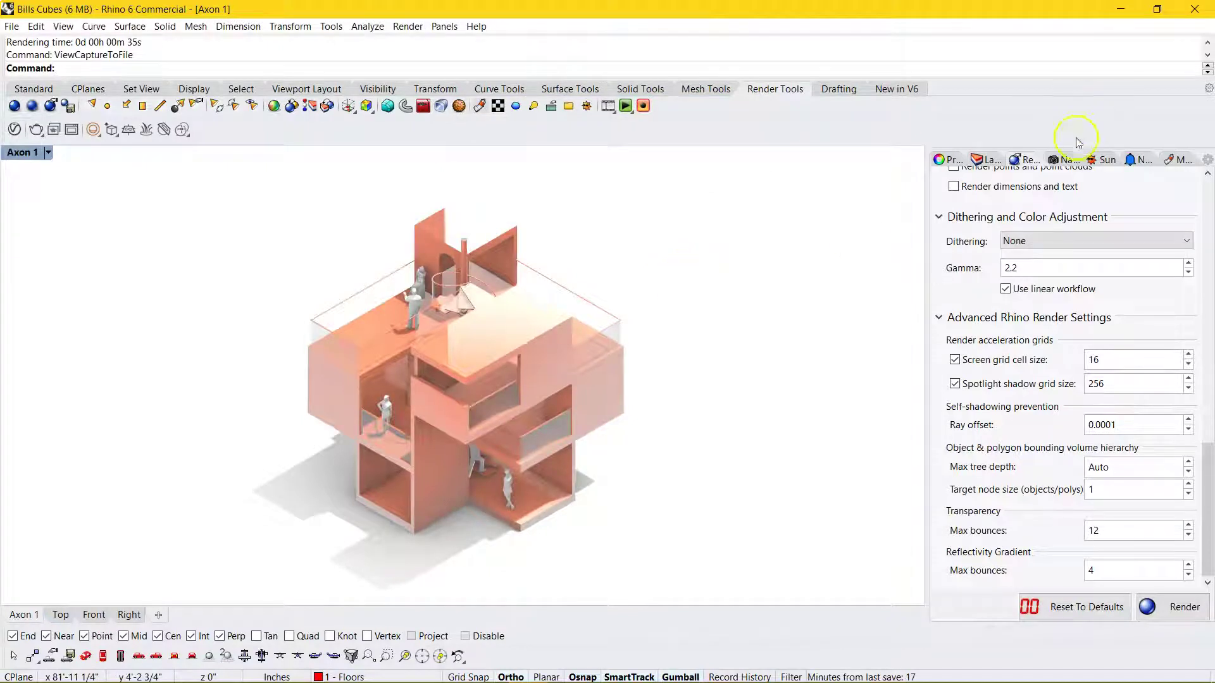
Step through named views P1, P3, P4, Axon 1, P5 and P4, ending on Axon 1.
{"action": "left_click", "coordinate": [1065, 162]}
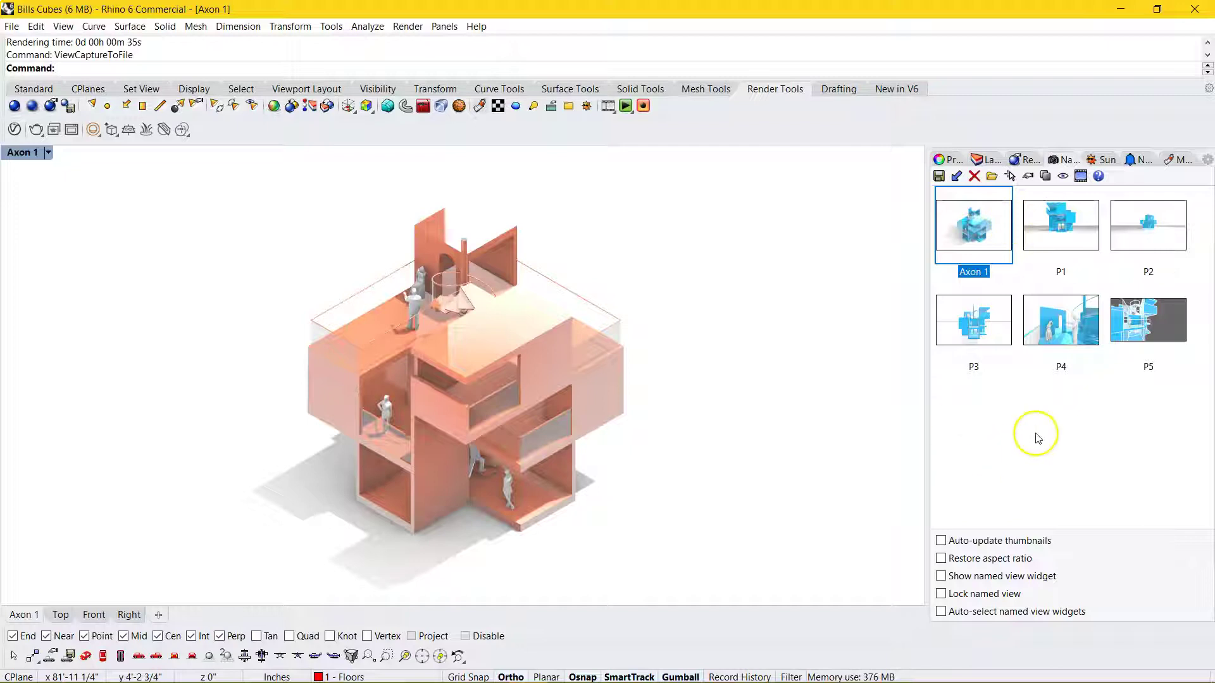
{"action": "double_click", "coordinate": [1053, 240]}
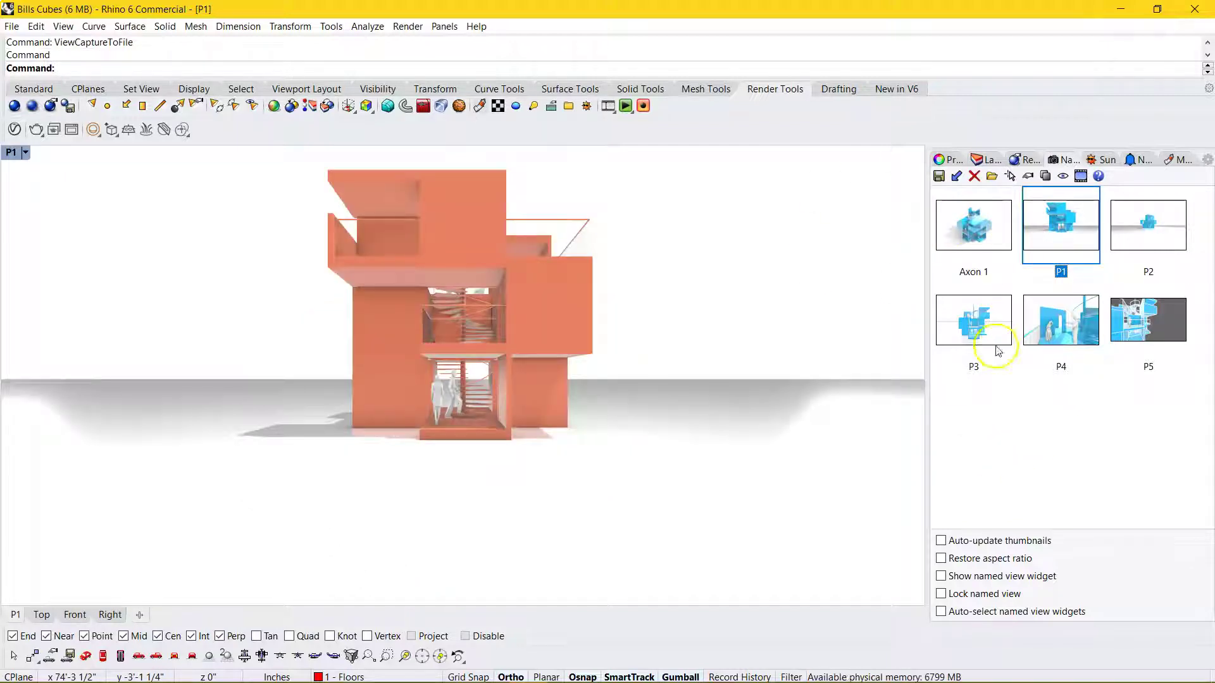
{"action": "double_click", "coordinate": [989, 326]}
{"action": "double_click", "coordinate": [1051, 326]}
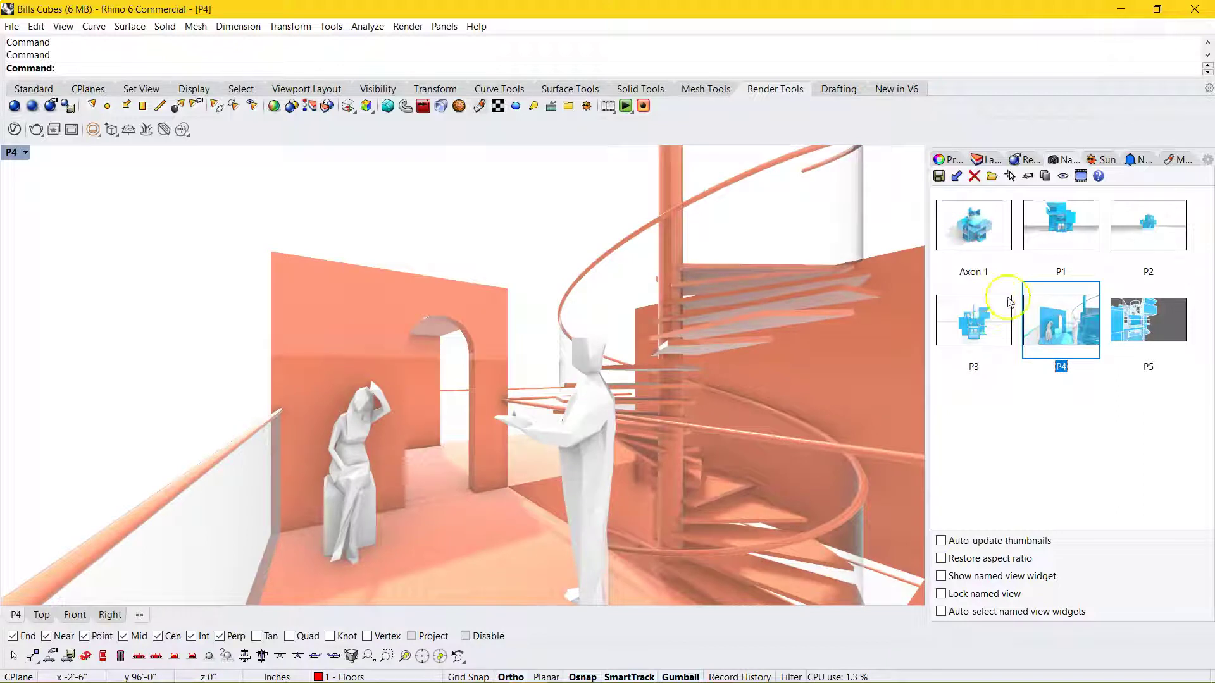
{"action": "double_click", "coordinate": [983, 235]}
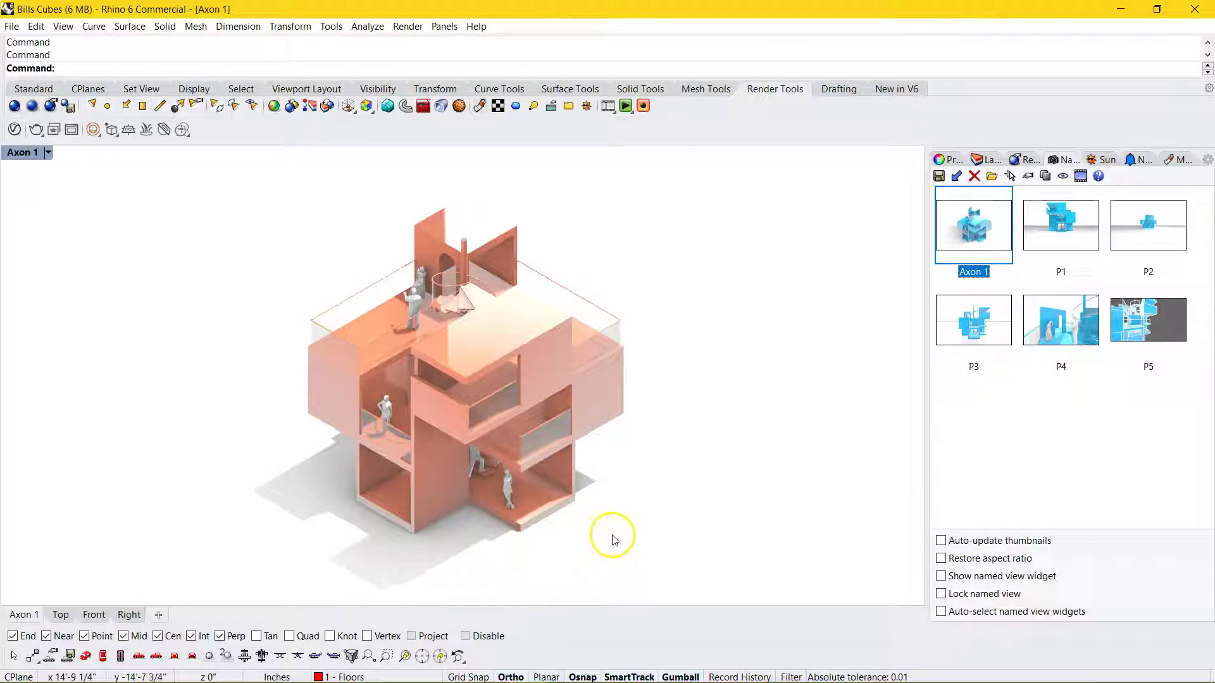
{"action": "double_click", "coordinate": [1143, 334]}
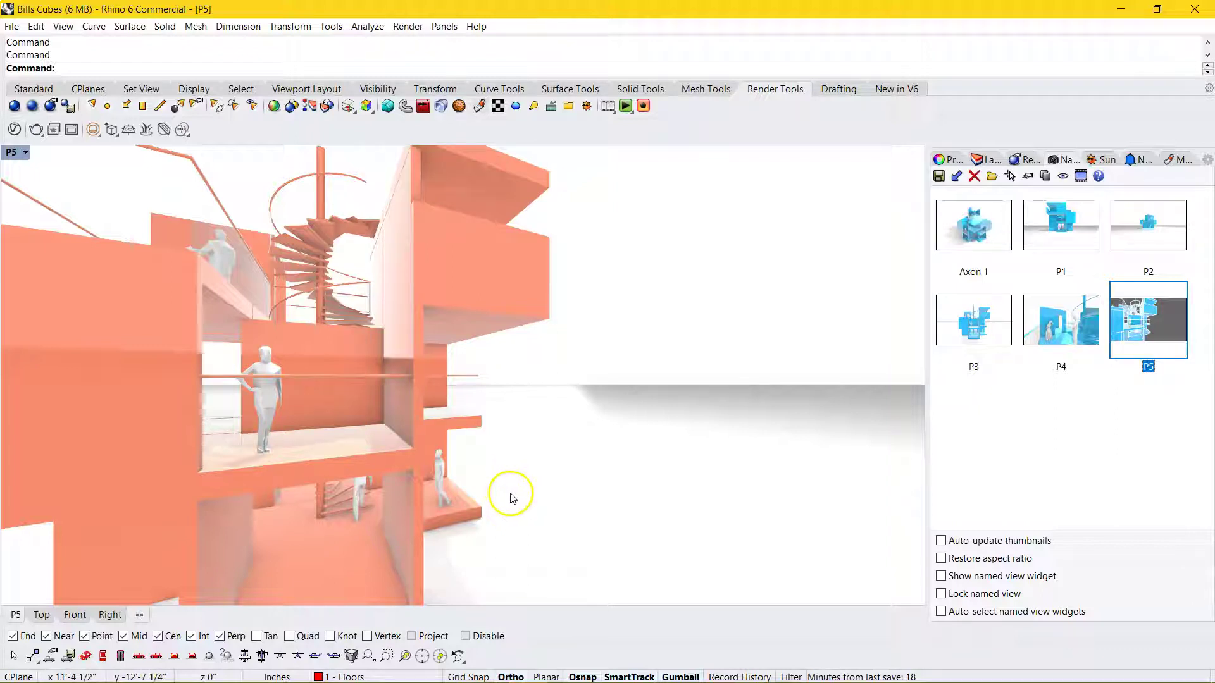
{"action": "double_click", "coordinate": [1079, 316]}
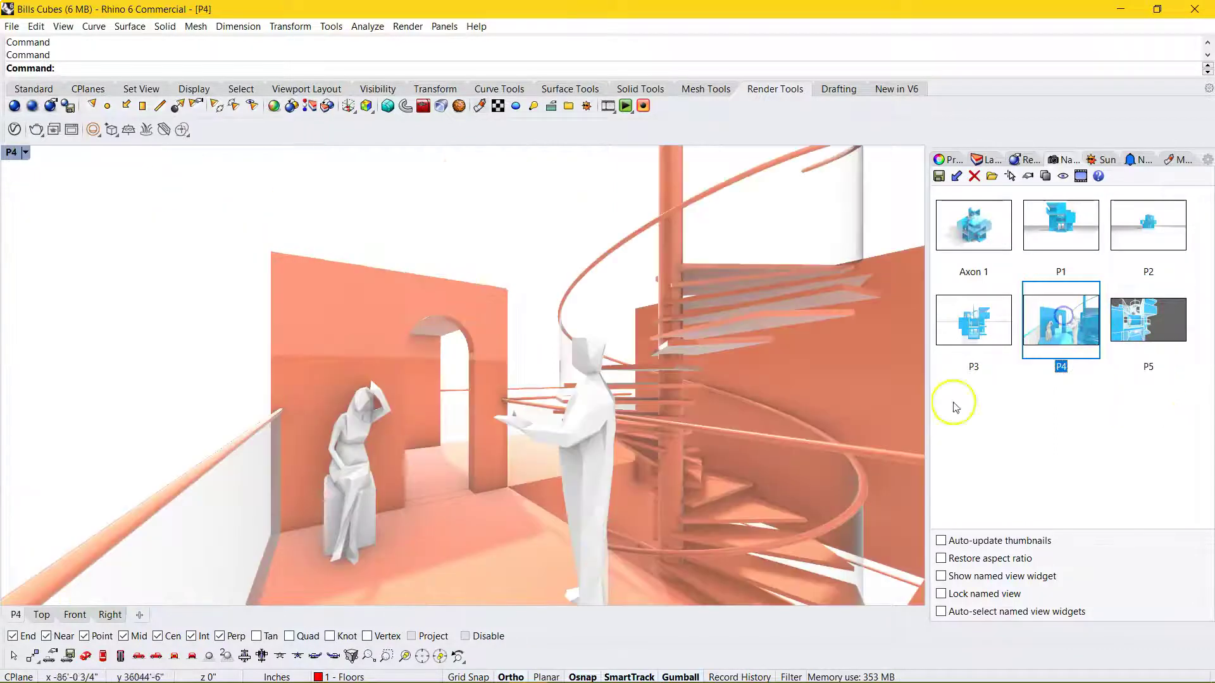
{"action": "double_click", "coordinate": [1001, 263]}
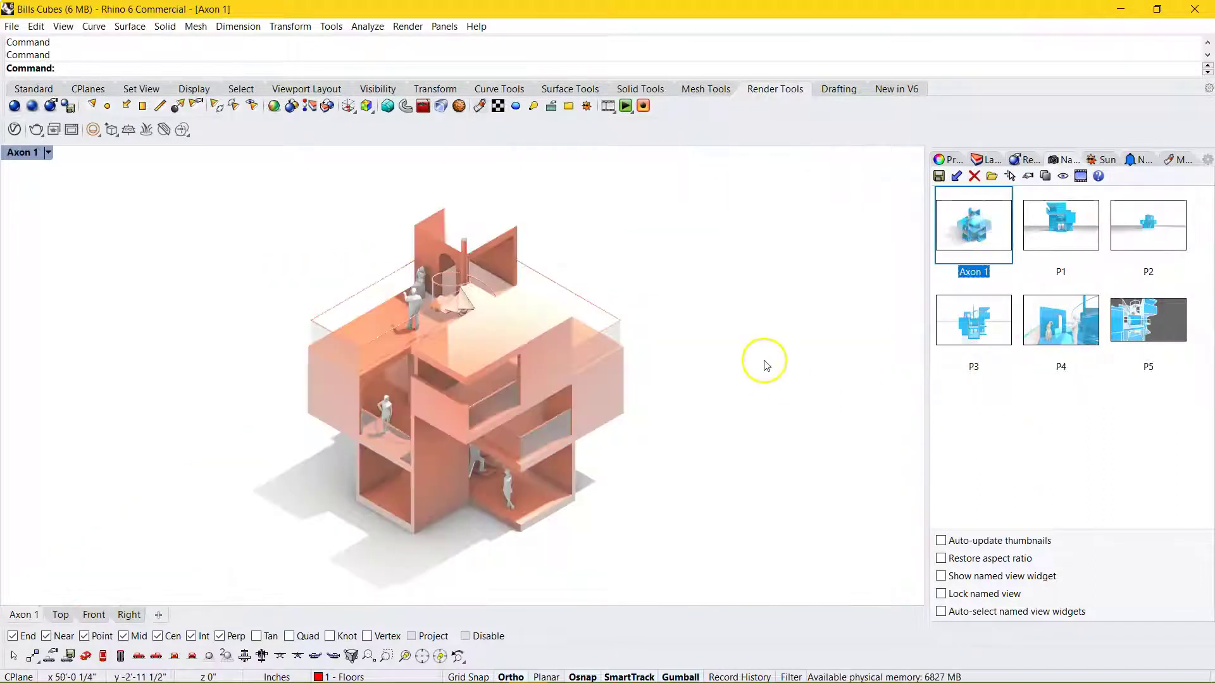
Set the viewport to the SE isometric view.
{"action": "left_click", "coordinate": [48, 151]}
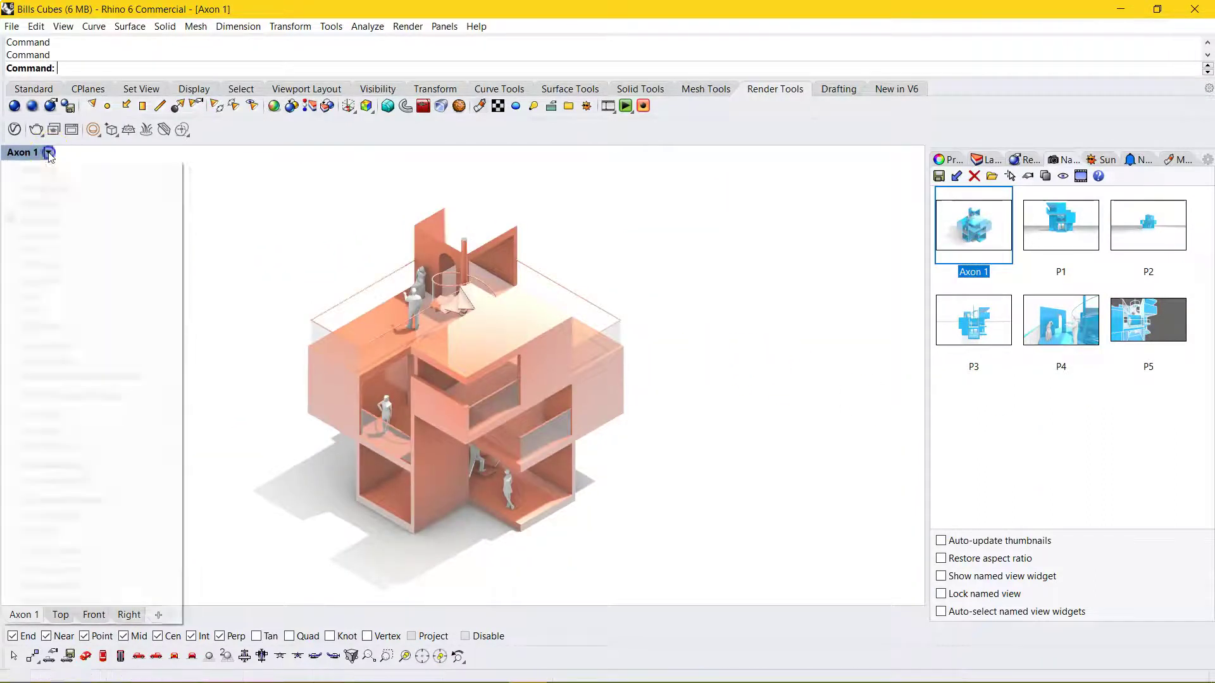
{"action": "left_click", "coordinate": [98, 412]}
{"action": "mouse_move", "coordinate": [256, 555]}
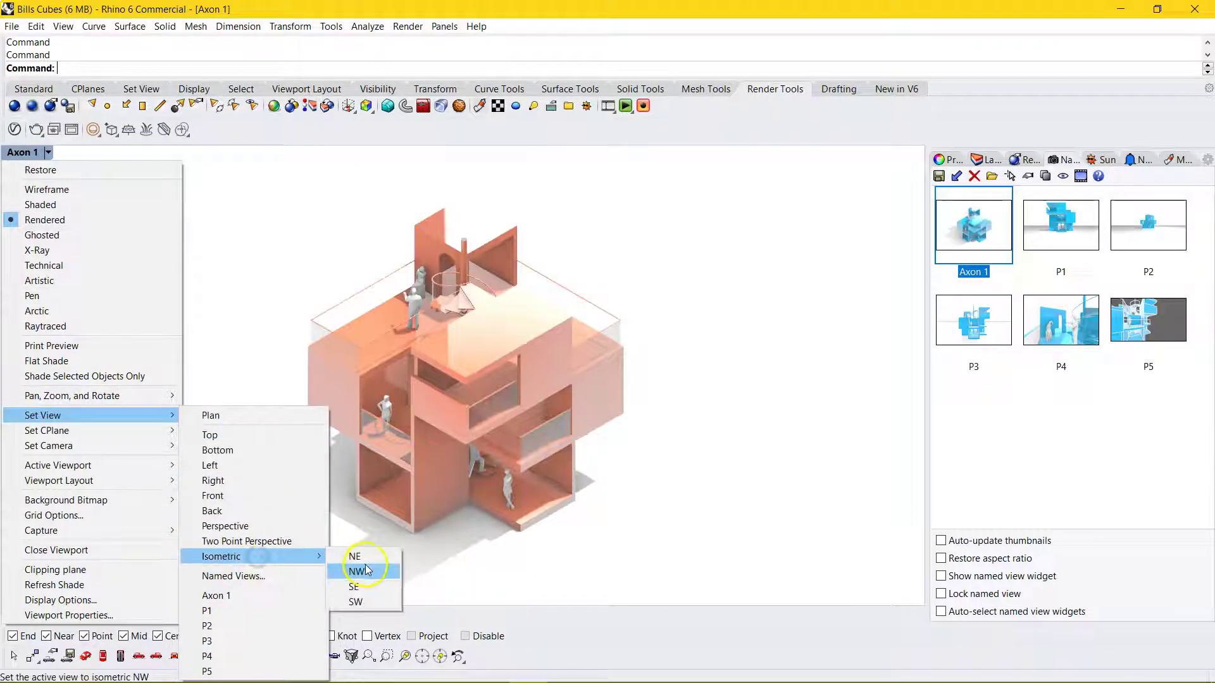
{"action": "left_click", "coordinate": [355, 586]}
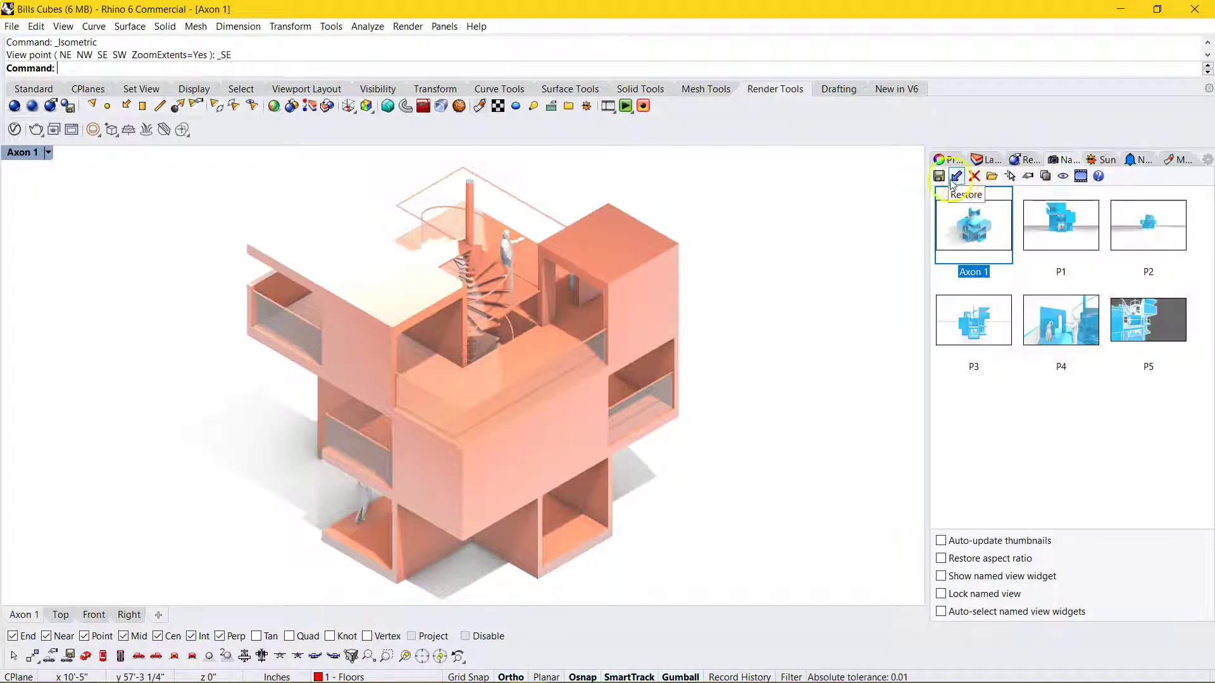
Save the view as named view Axon 2 and compare it against Axon 1.
{"action": "left_click", "coordinate": [940, 177]}
{"action": "left_click", "coordinate": [612, 341]}
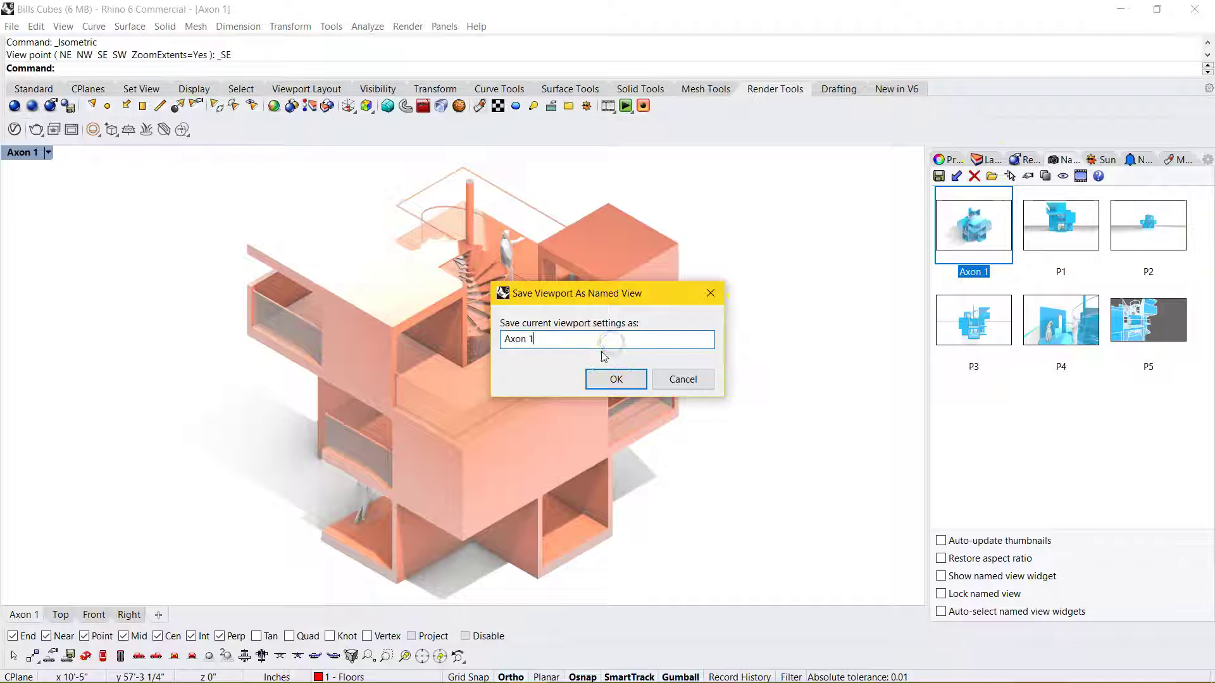
{"action": "type", "text": "2"}
{"action": "key", "text": "Return"}
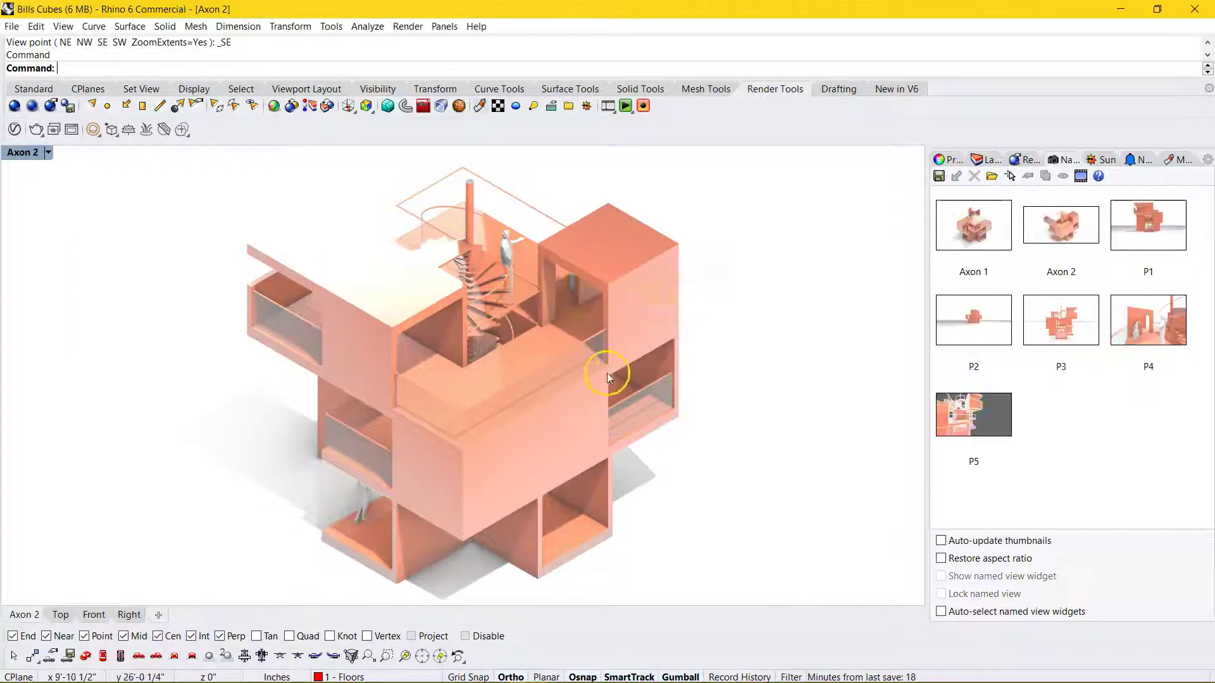
{"action": "left_click", "coordinate": [1069, 225]}
{"action": "double_click", "coordinate": [981, 229]}
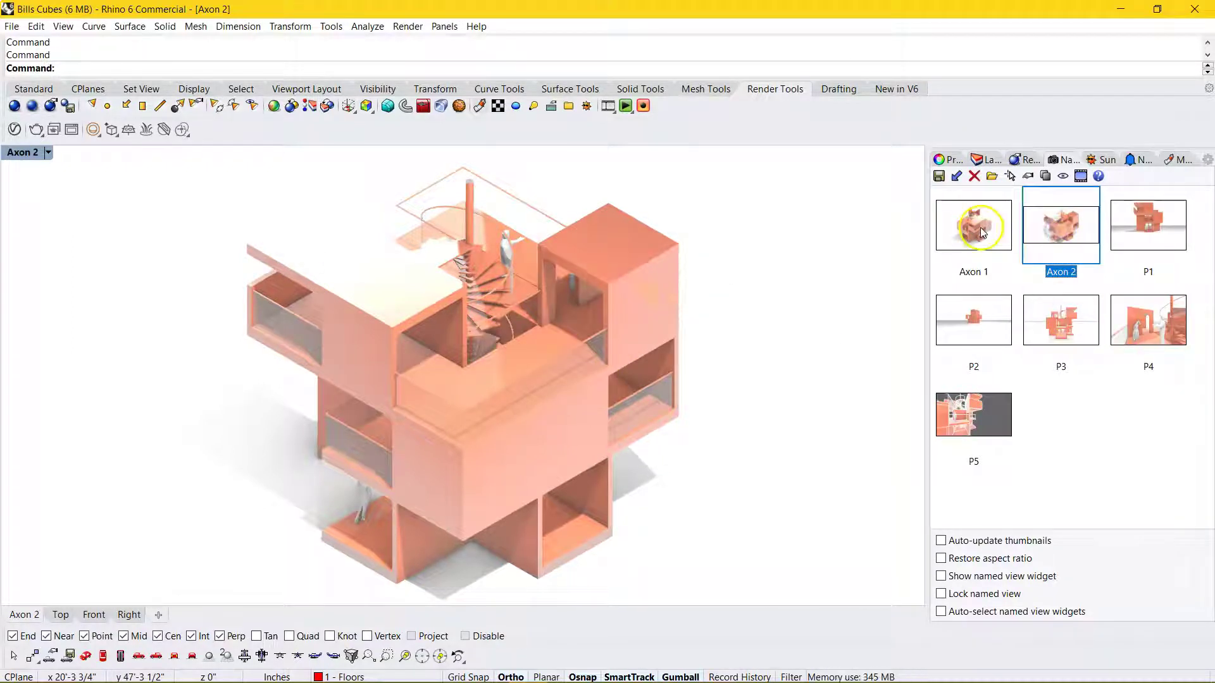
{"action": "double_click", "coordinate": [1060, 231]}
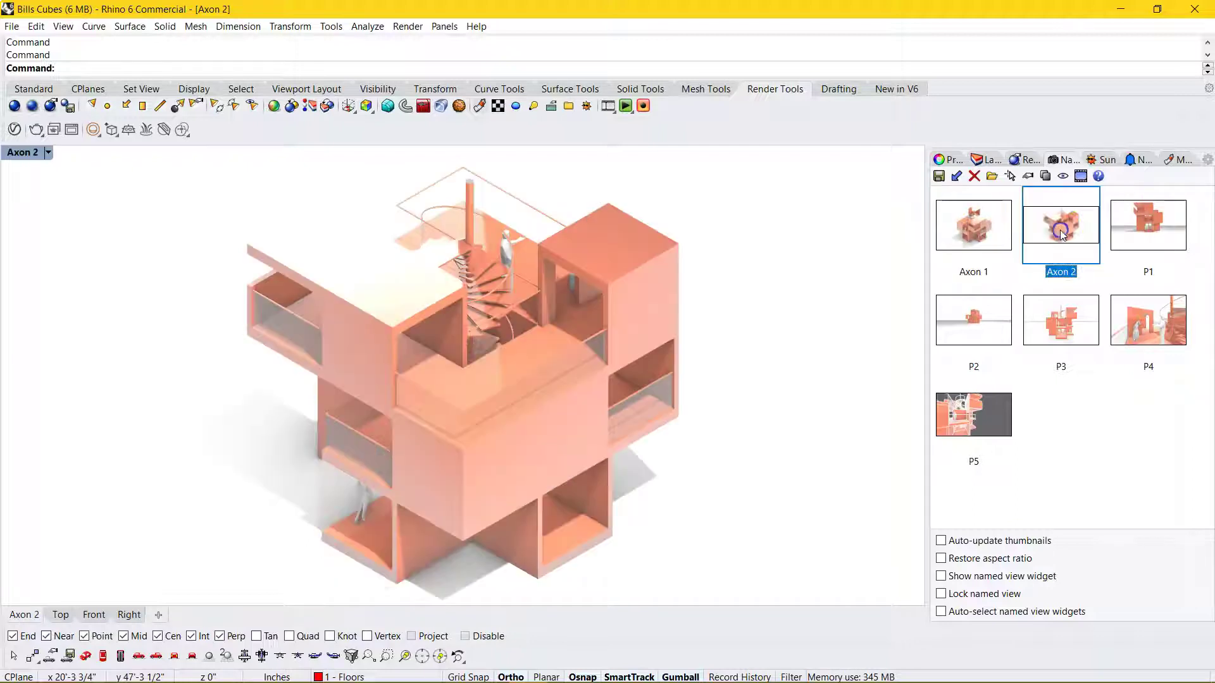
{"action": "left_click", "coordinate": [1119, 412]}
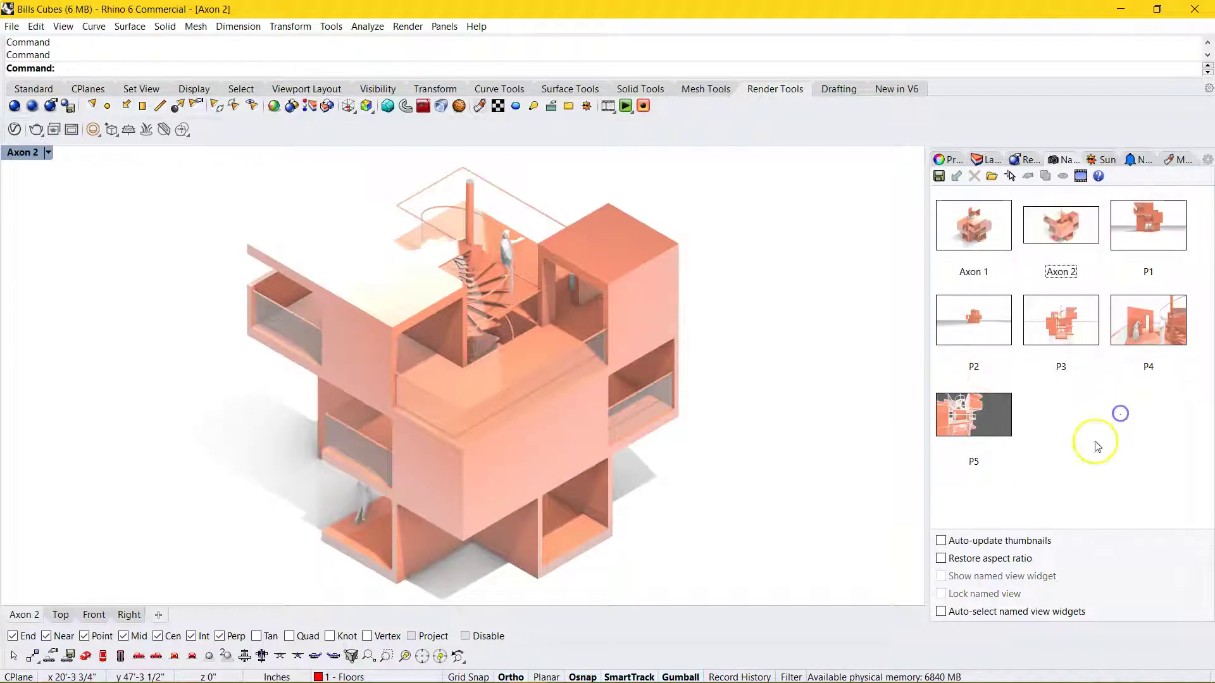
Show the viewport camera properties: Parallel projection with a 26'-4 1/2" target distance.
{"action": "right_click", "coordinate": [1067, 163]}
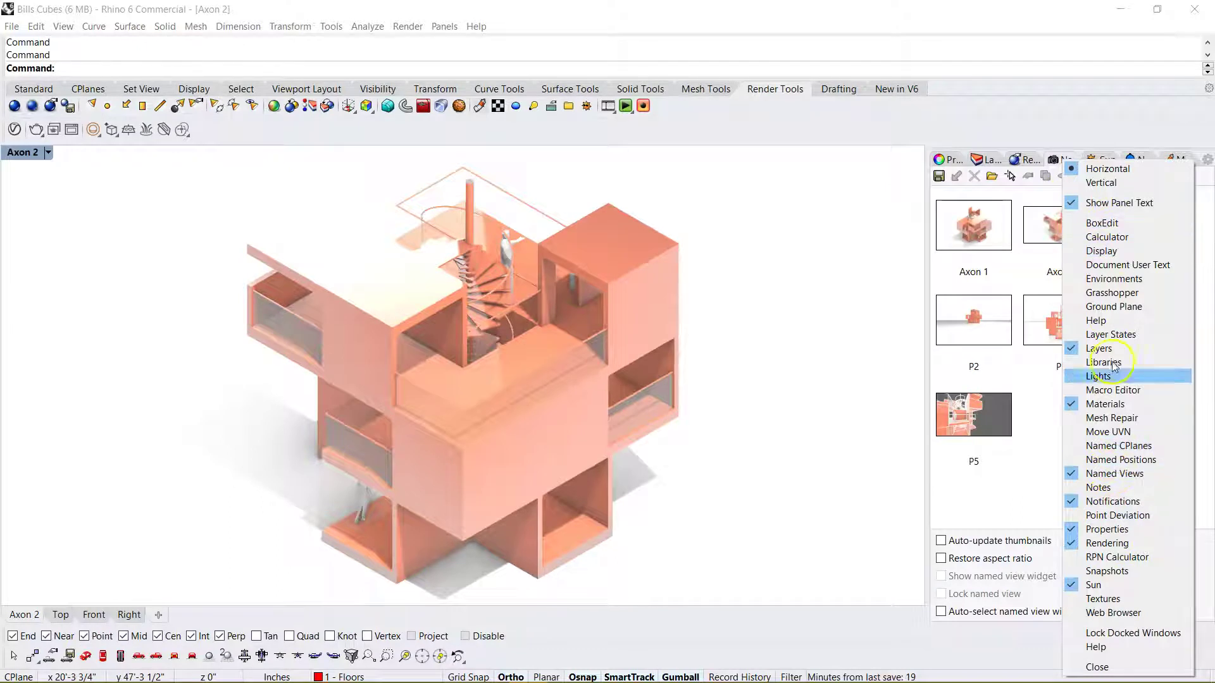
{"action": "left_click", "coordinate": [1014, 507]}
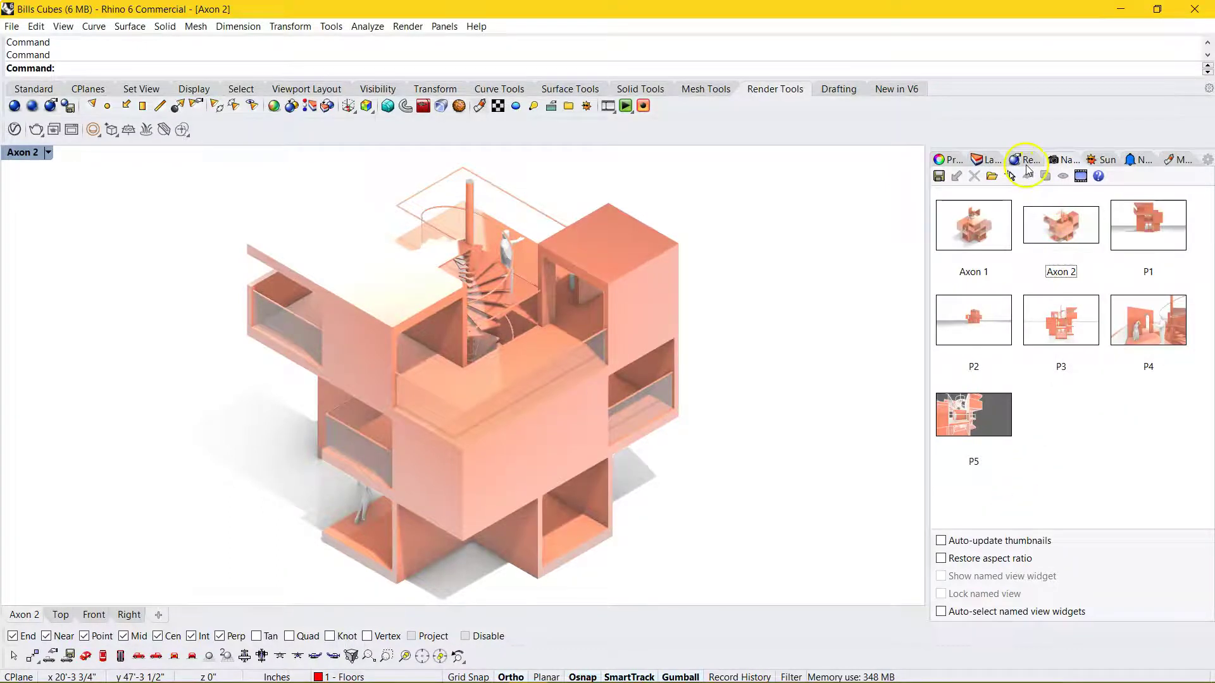
{"action": "left_click", "coordinate": [1026, 163]}
{"action": "left_click", "coordinate": [951, 162]}
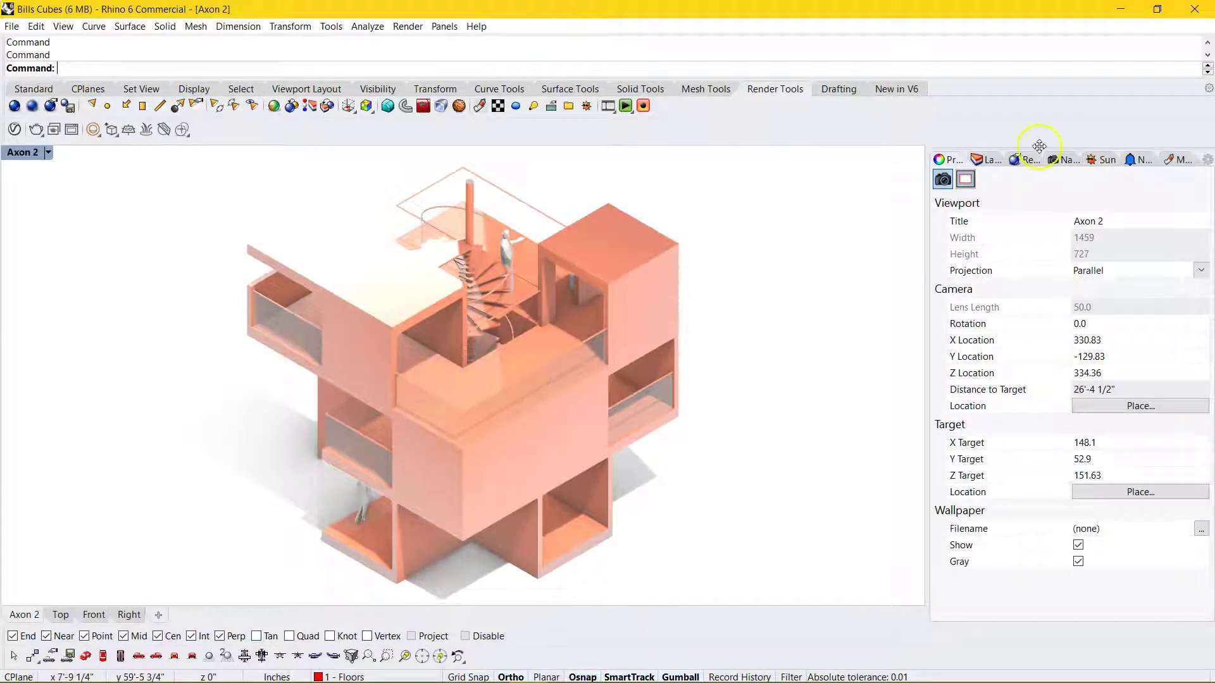
Restore Axon 1, select all objects and run Make2D with hidden lines and scene silhouettes.
{"action": "left_click", "coordinate": [1059, 160]}
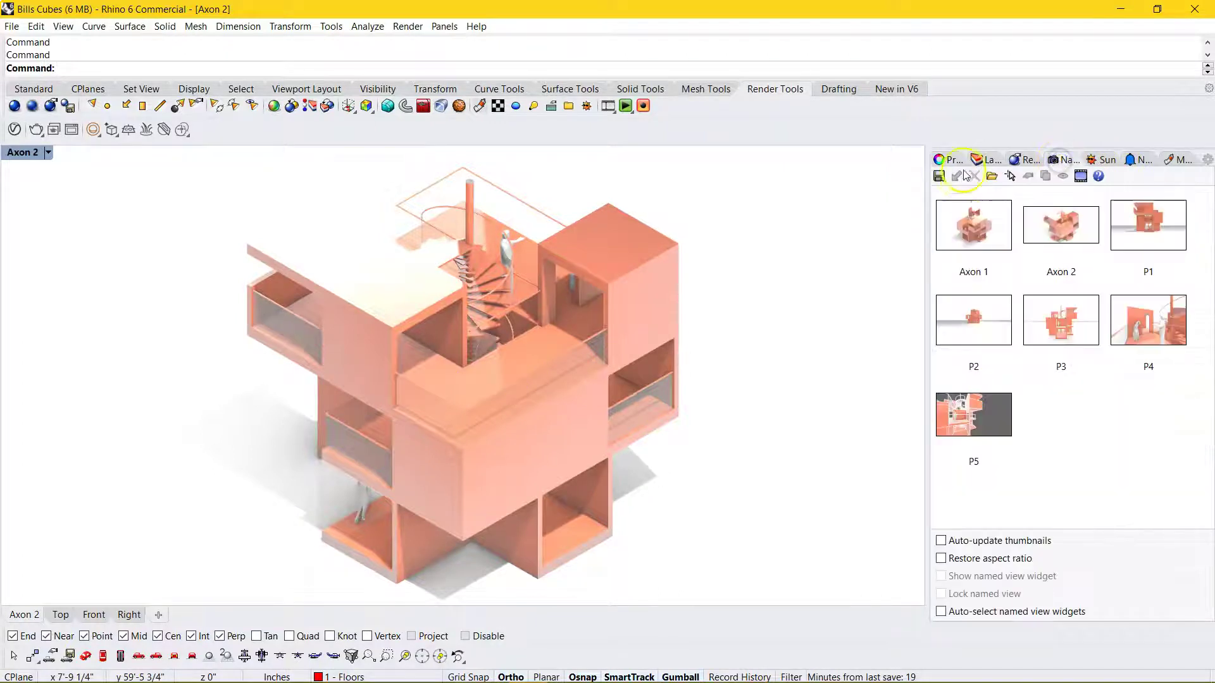
{"action": "left_click", "coordinate": [966, 225]}
{"action": "double_click", "coordinate": [966, 224]}
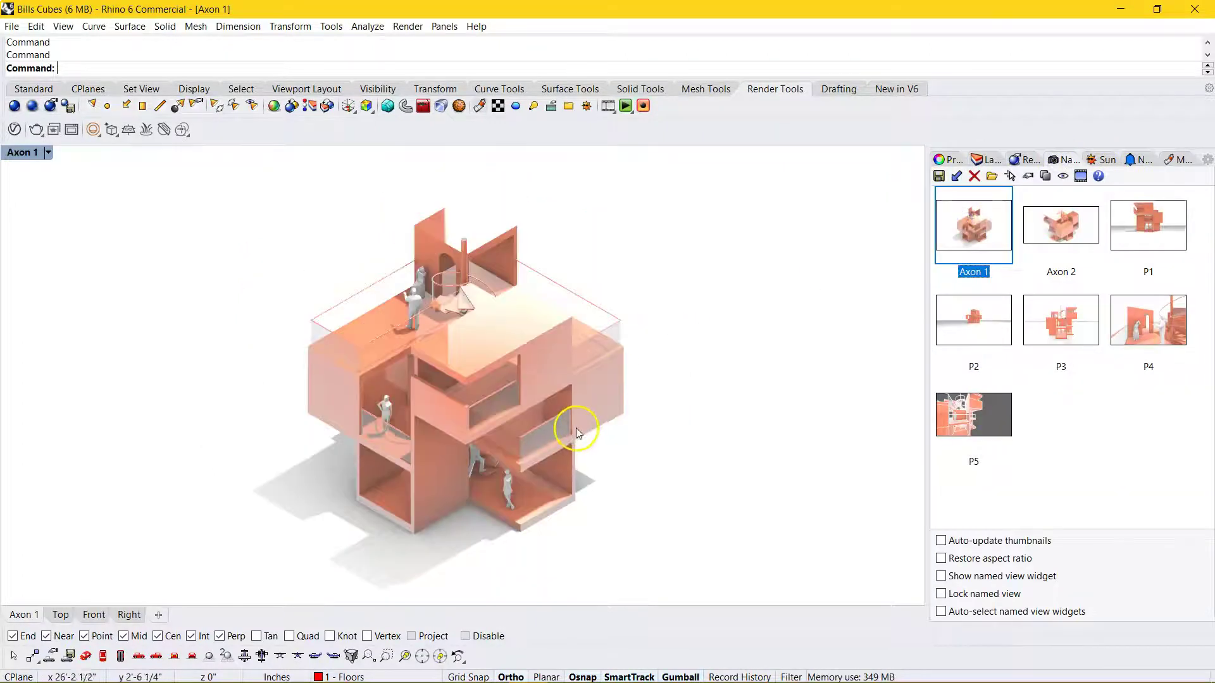
{"action": "key", "text": "ctrl+a"}
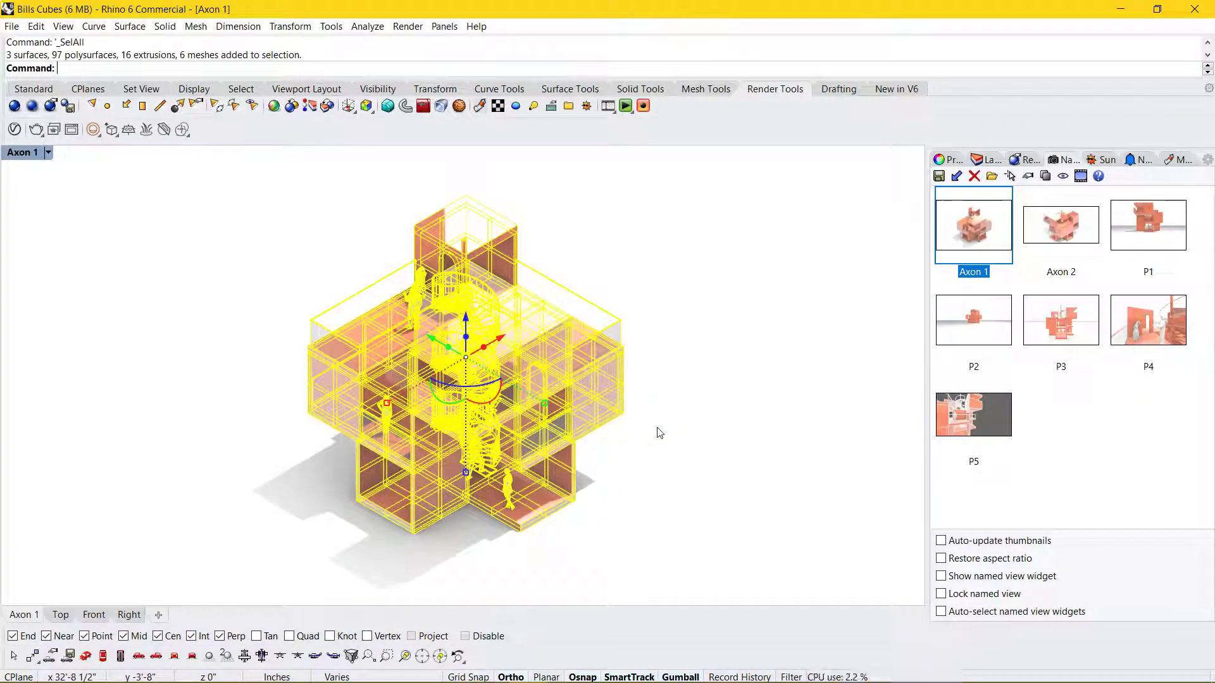
{"action": "key", "text": "Return"}
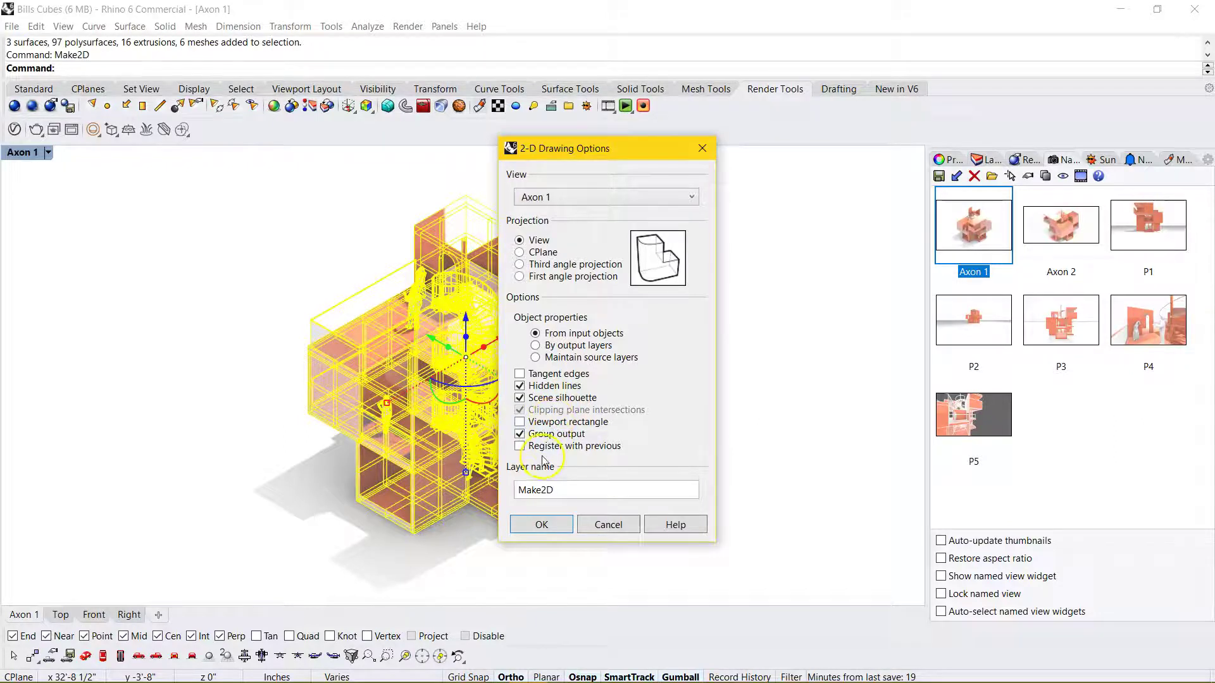
{"action": "left_click", "coordinate": [543, 525]}
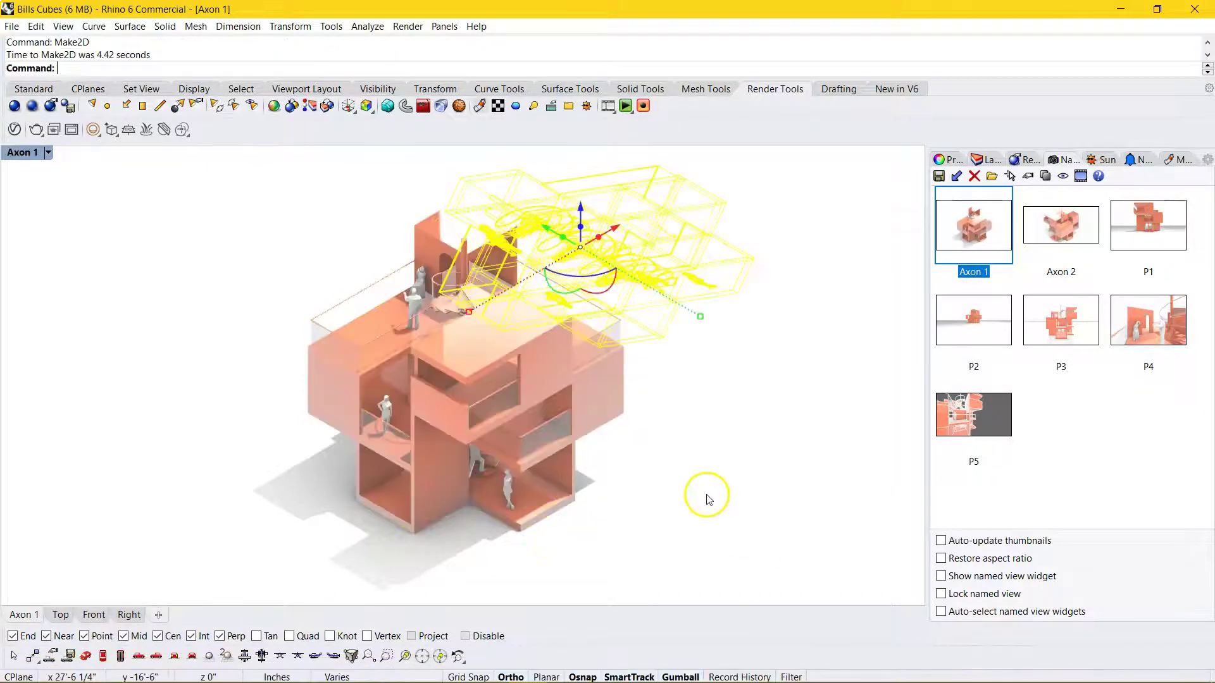
In the Top view, move the Make2D linework to the right, clear of the model.
{"action": "left_click", "coordinate": [60, 615]}
{"action": "left_click_drag", "start_coordinate": [496, 448], "coordinate": [624, 446]}
{"action": "left_click_drag", "start_coordinate": [566, 398], "coordinate": [686, 516]}
{"action": "right_click_drag", "start_coordinate": [686, 516], "coordinate": [529, 446]}
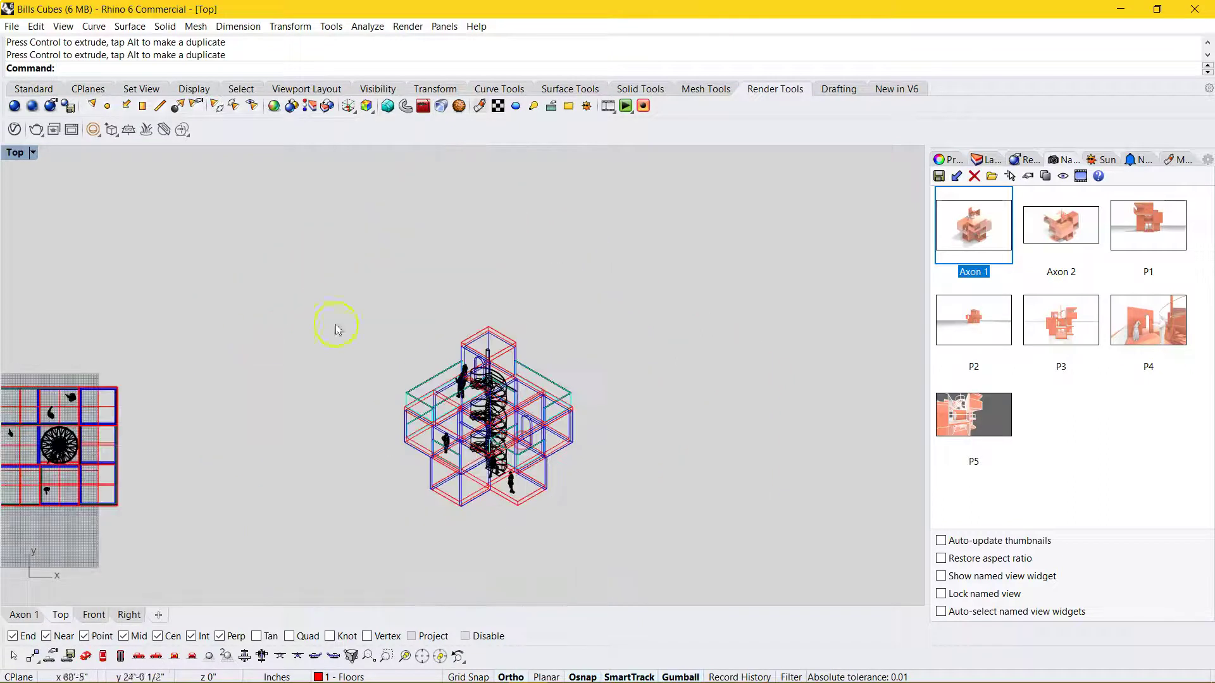
{"action": "scroll", "coordinate": [489, 441], "scroll_direction": "up", "scroll_amount": 3}
Delete the people figures and the small lamp from the linework.
{"action": "left_click", "coordinate": [564, 525]}
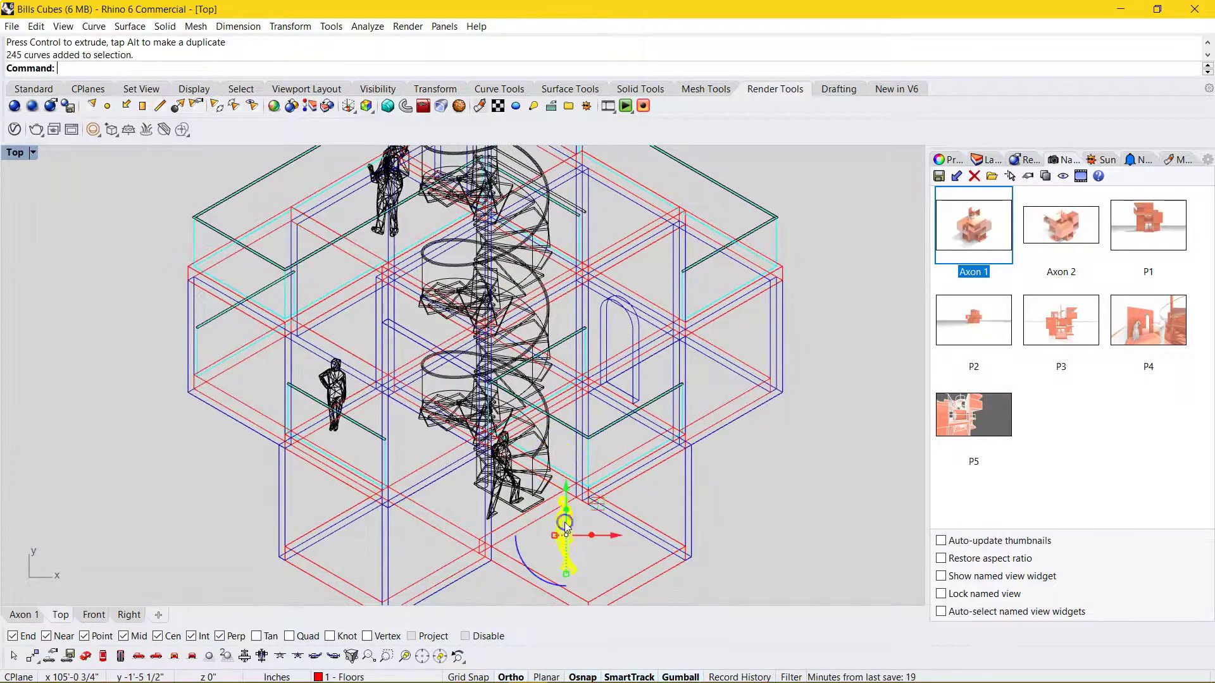
{"action": "scroll", "coordinate": [334, 392], "scroll_direction": "up", "scroll_amount": 2}
{"action": "left_click", "coordinate": [336, 380]}
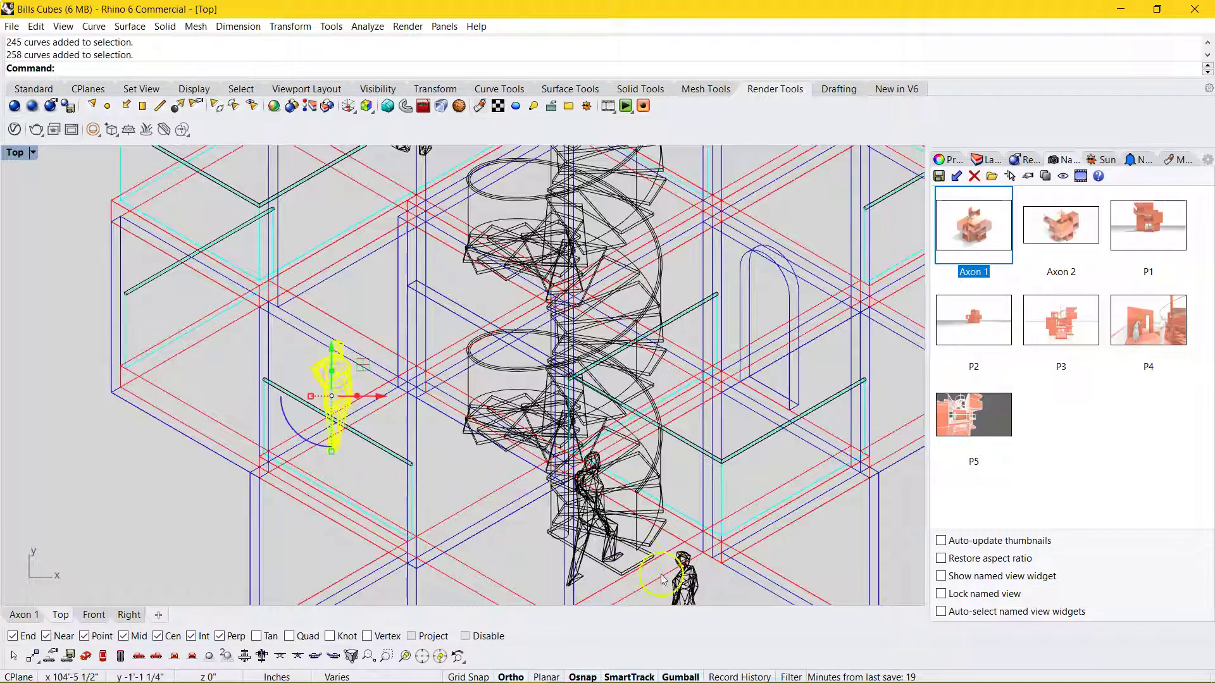
{"action": "left_click", "coordinate": [589, 543], "text": "shift"}
{"action": "right_click_drag", "start_coordinate": [503, 364], "coordinate": [506, 421]}
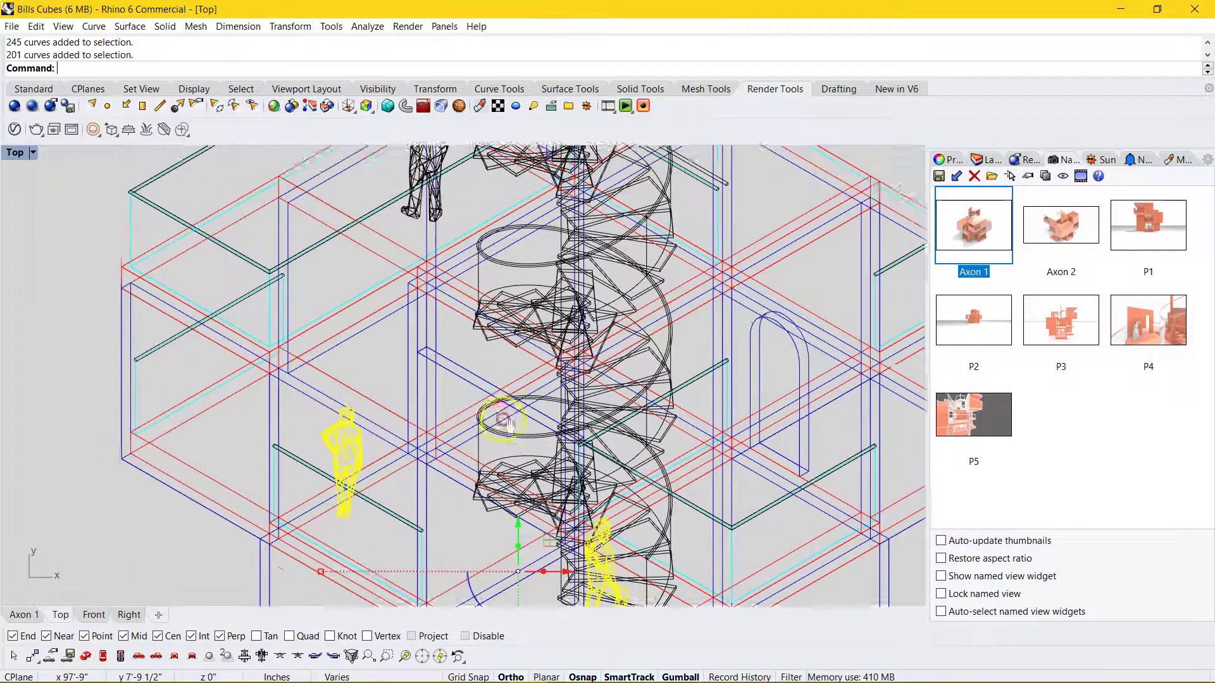
{"action": "right_click_drag", "start_coordinate": [418, 166], "coordinate": [408, 279]}
{"action": "left_click", "coordinate": [405, 277], "text": "shift"}
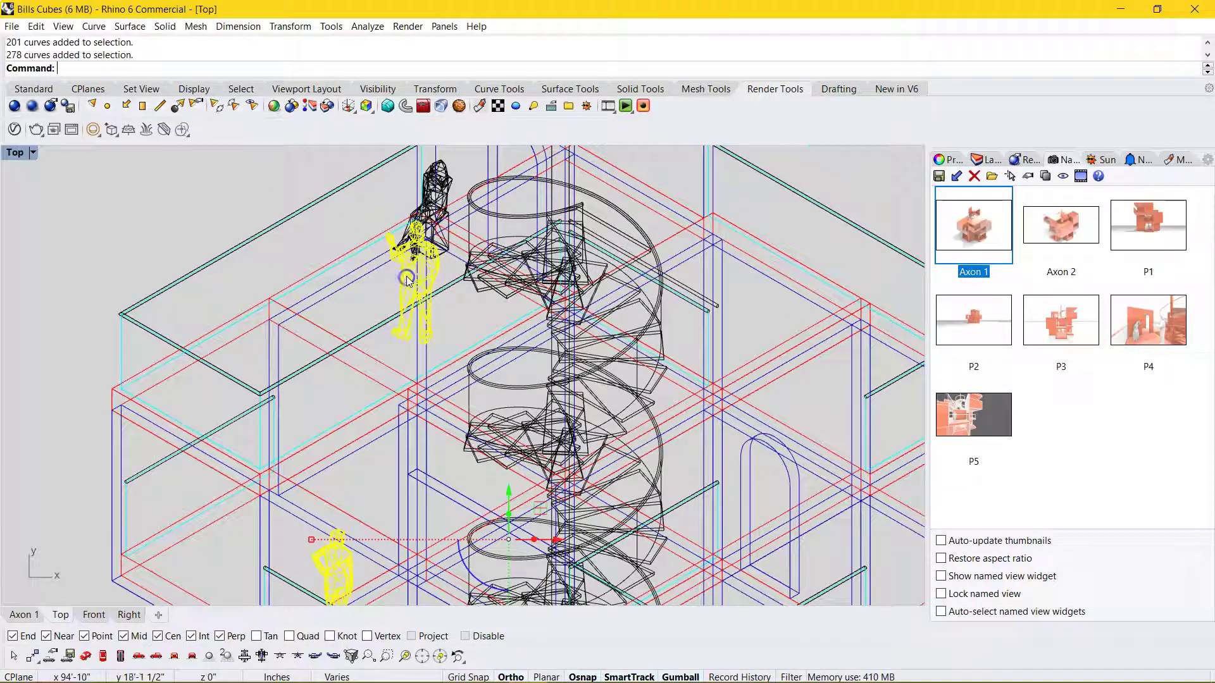
{"action": "left_click", "coordinate": [446, 183], "text": "shift"}
{"action": "key", "text": "Delete"}
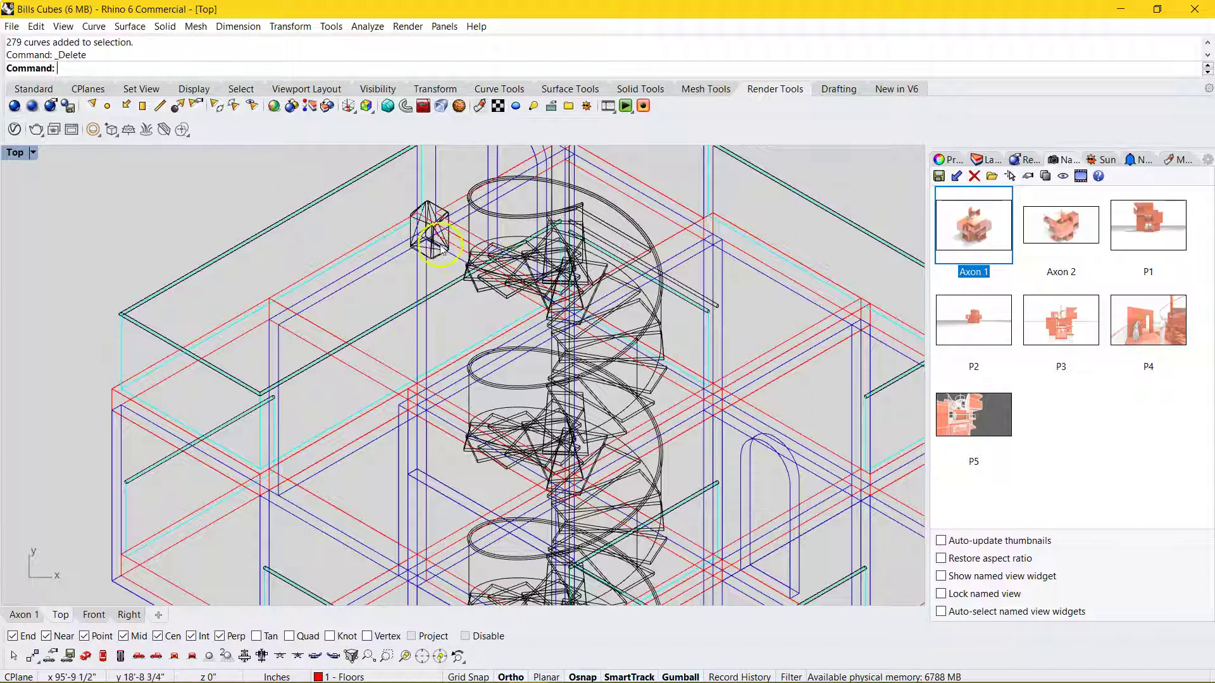
{"action": "left_click", "coordinate": [441, 248], "text": "shift"}
{"action": "key", "text": "Delete"}
Window-select all remaining building and staircase linework.
{"action": "scroll", "coordinate": [488, 328], "scroll_direction": "down", "scroll_amount": 2}
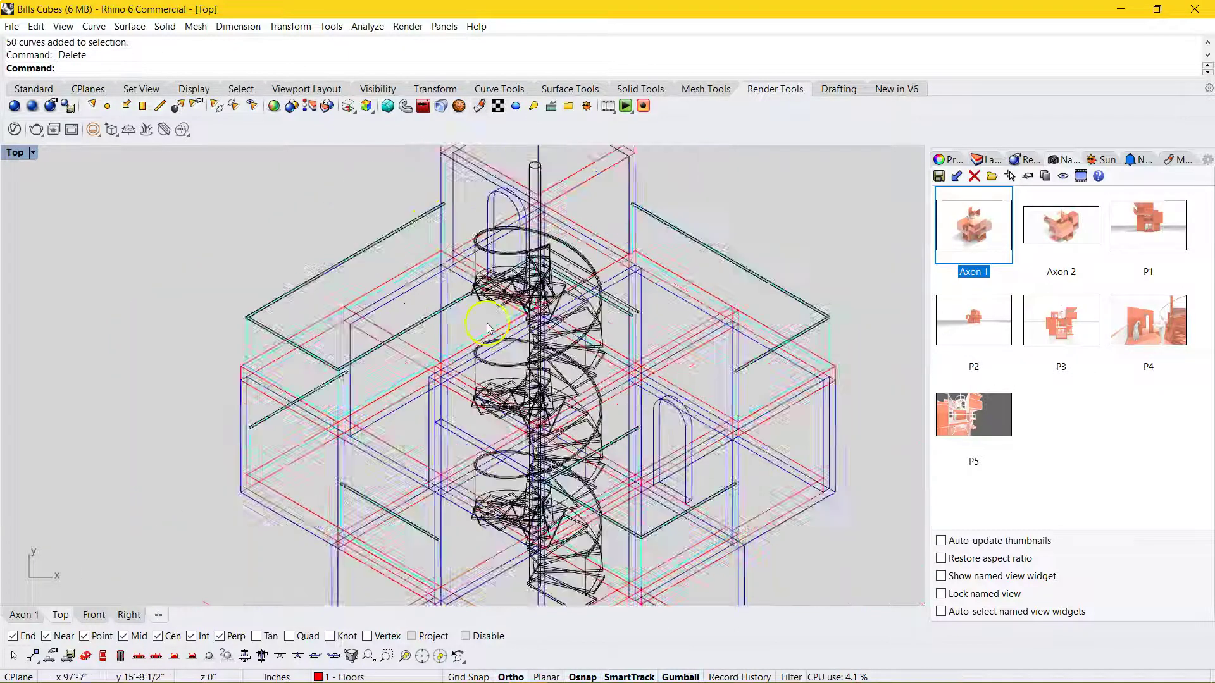
{"action": "scroll", "coordinate": [488, 328], "scroll_direction": "down", "scroll_amount": 5}
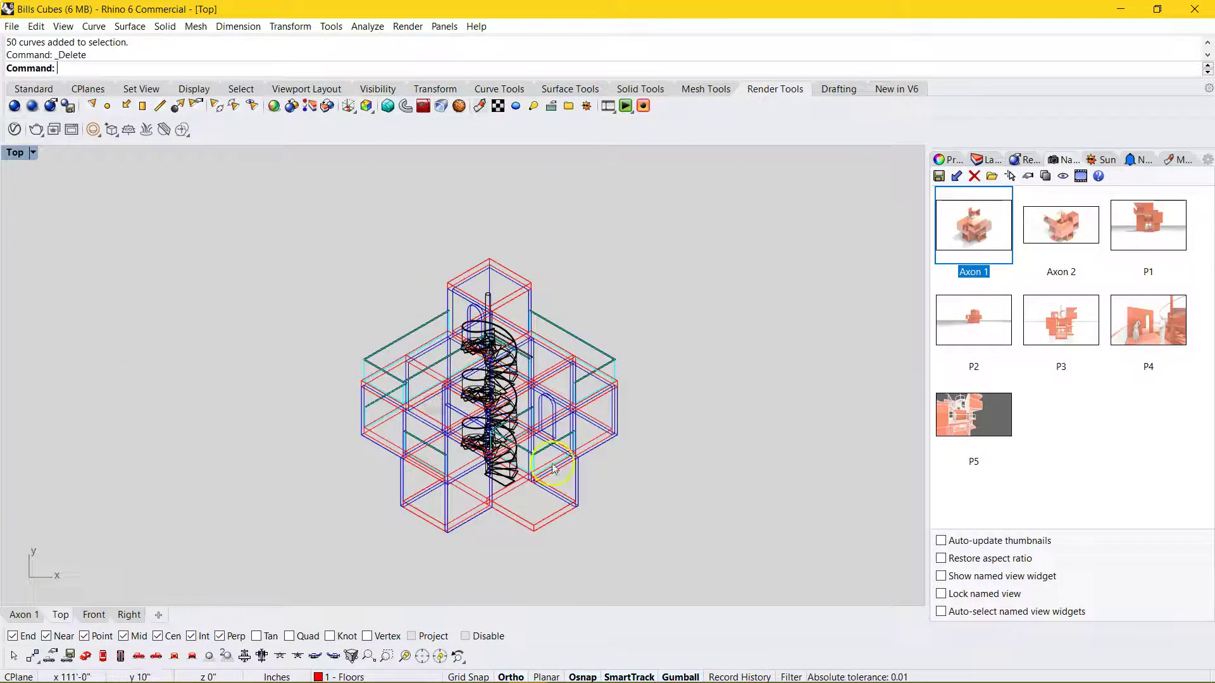
{"action": "left_click_drag", "start_coordinate": [725, 569], "coordinate": [227, 219]}
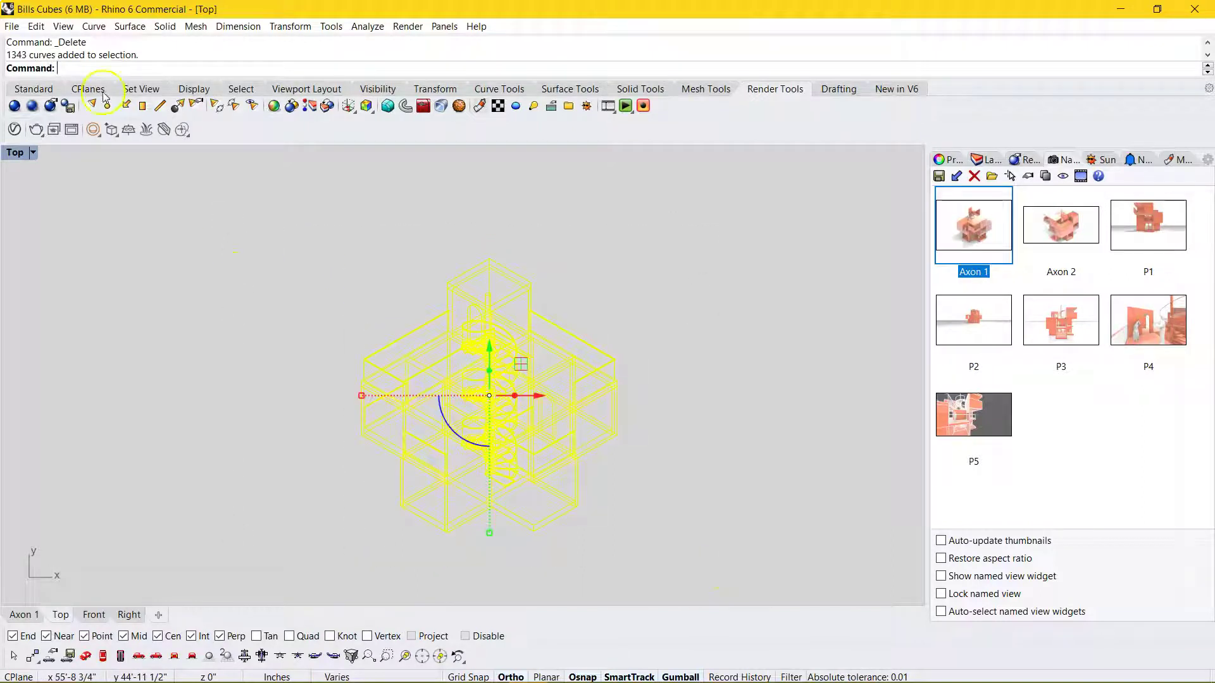
Export the selected curves to the Desktop as Adobe Illustrator file 'Axon Lines from Rhino'.
{"action": "left_click", "coordinate": [36, 26]}
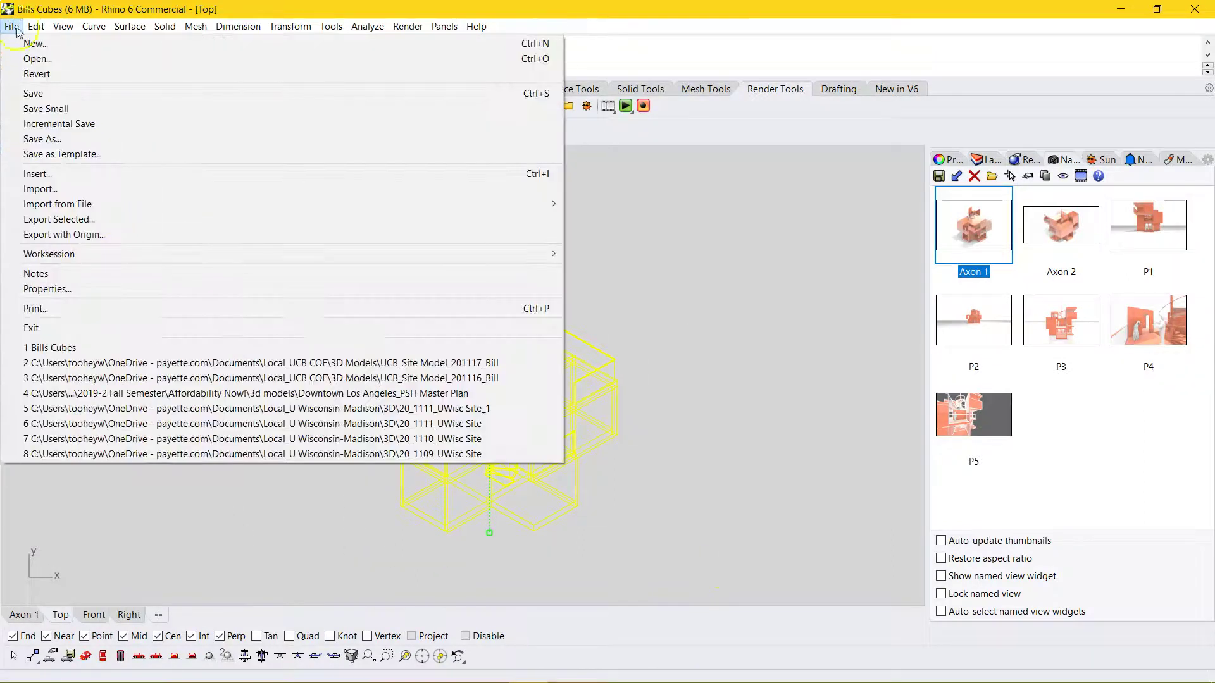
{"action": "left_click", "coordinate": [54, 219]}
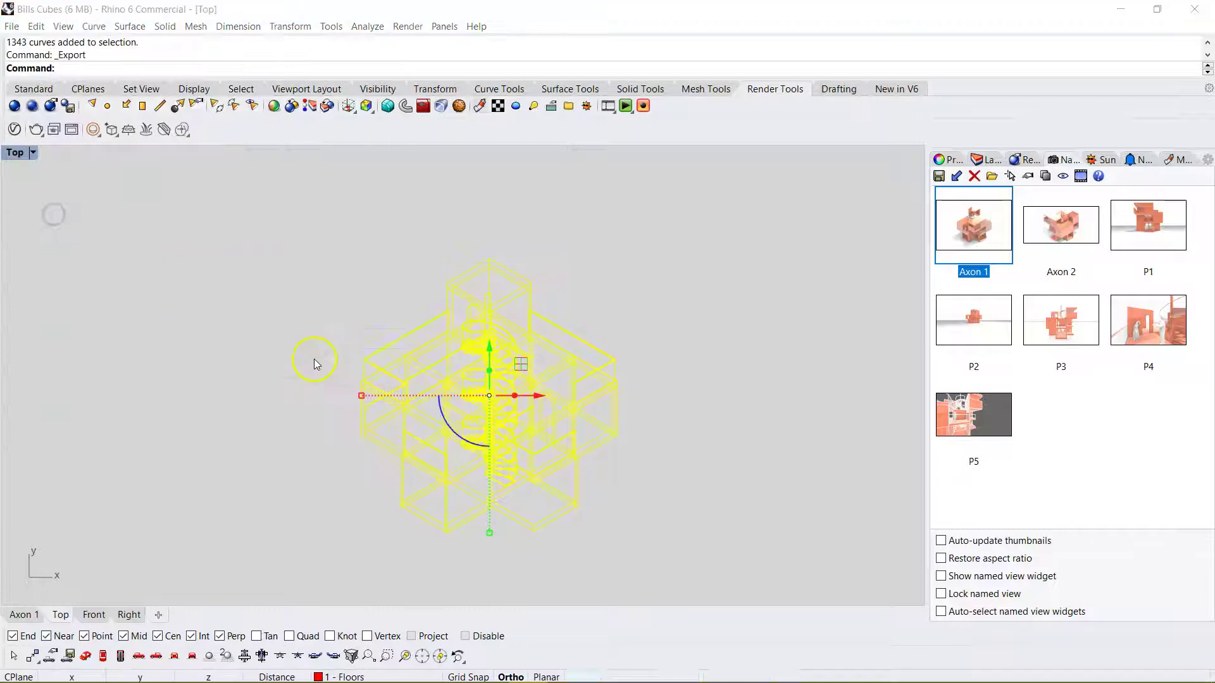
{"action": "left_click", "coordinate": [345, 505]}
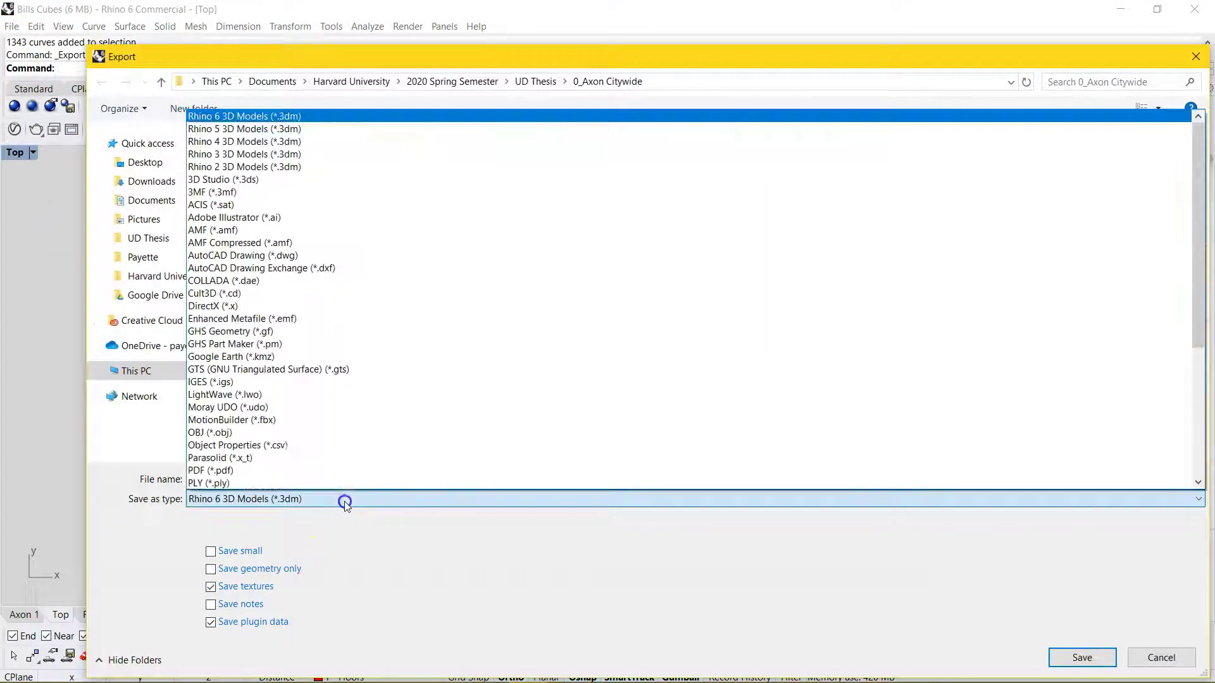
{"action": "key", "text": "a"}
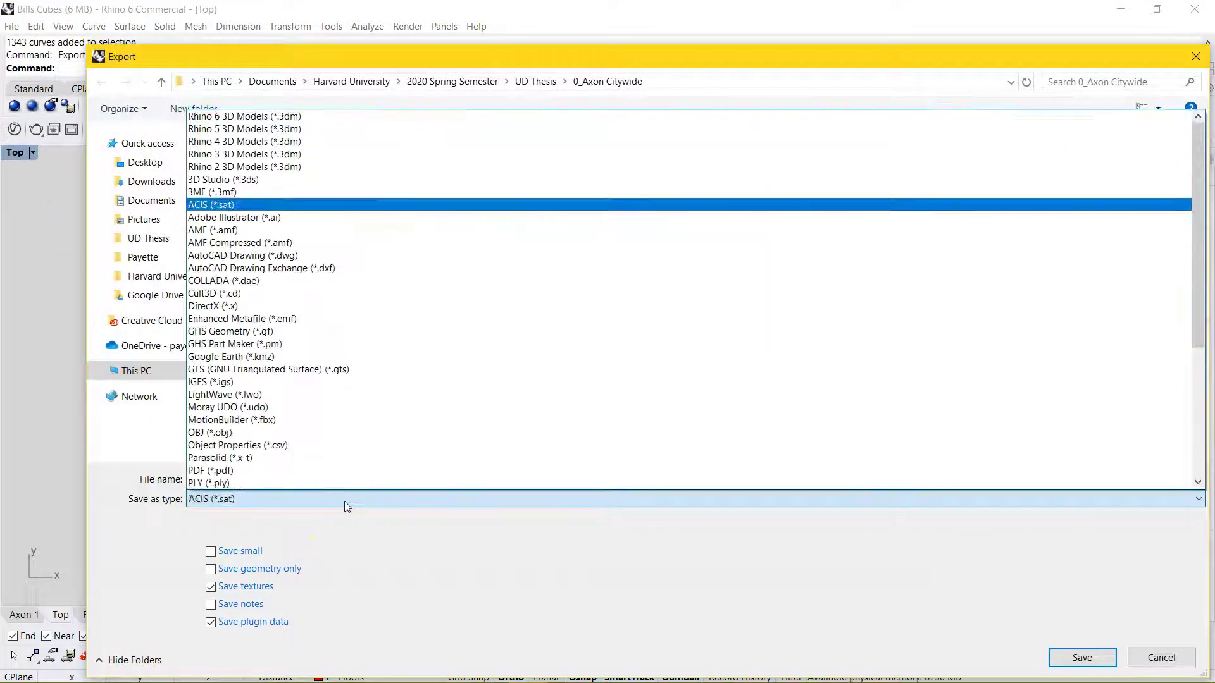
{"action": "left_click", "coordinate": [272, 219]}
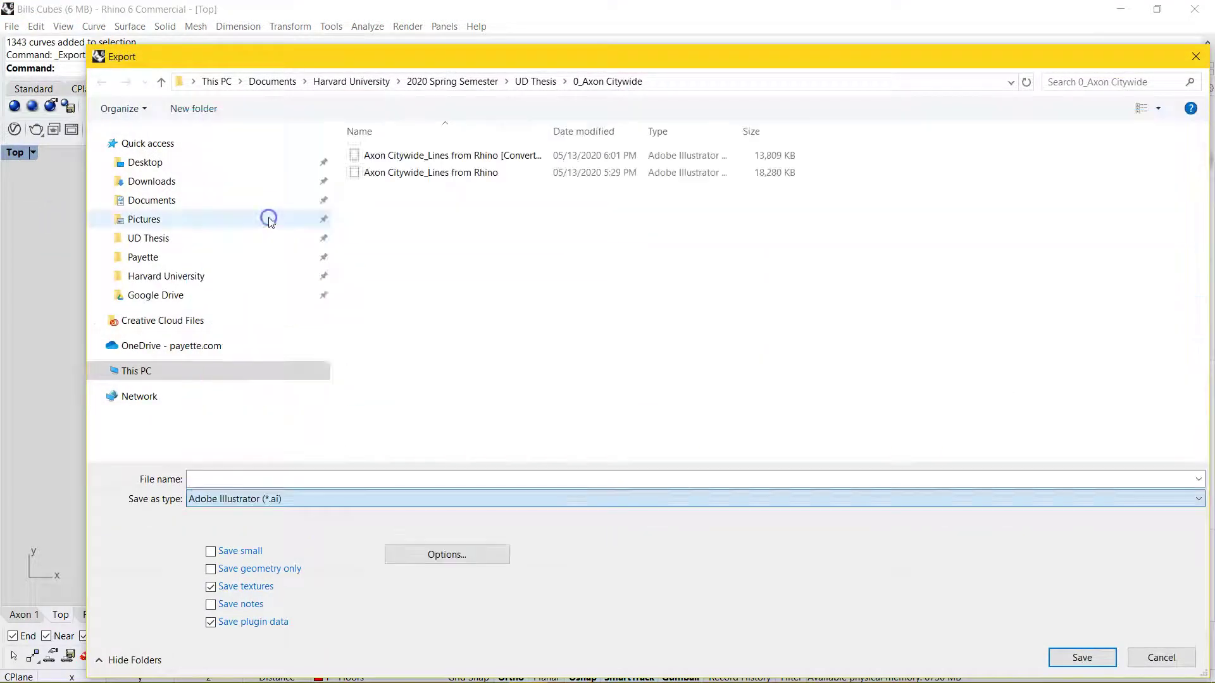
{"action": "left_click", "coordinate": [193, 167]}
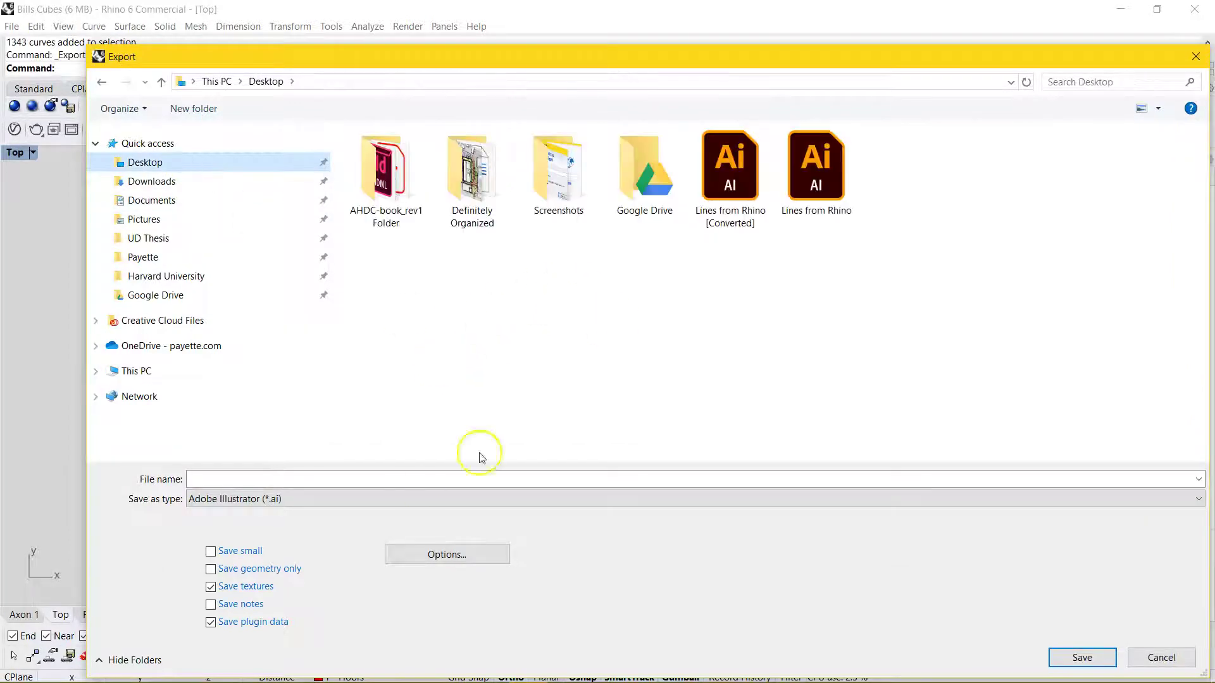
{"action": "left_click", "coordinate": [218, 484]}
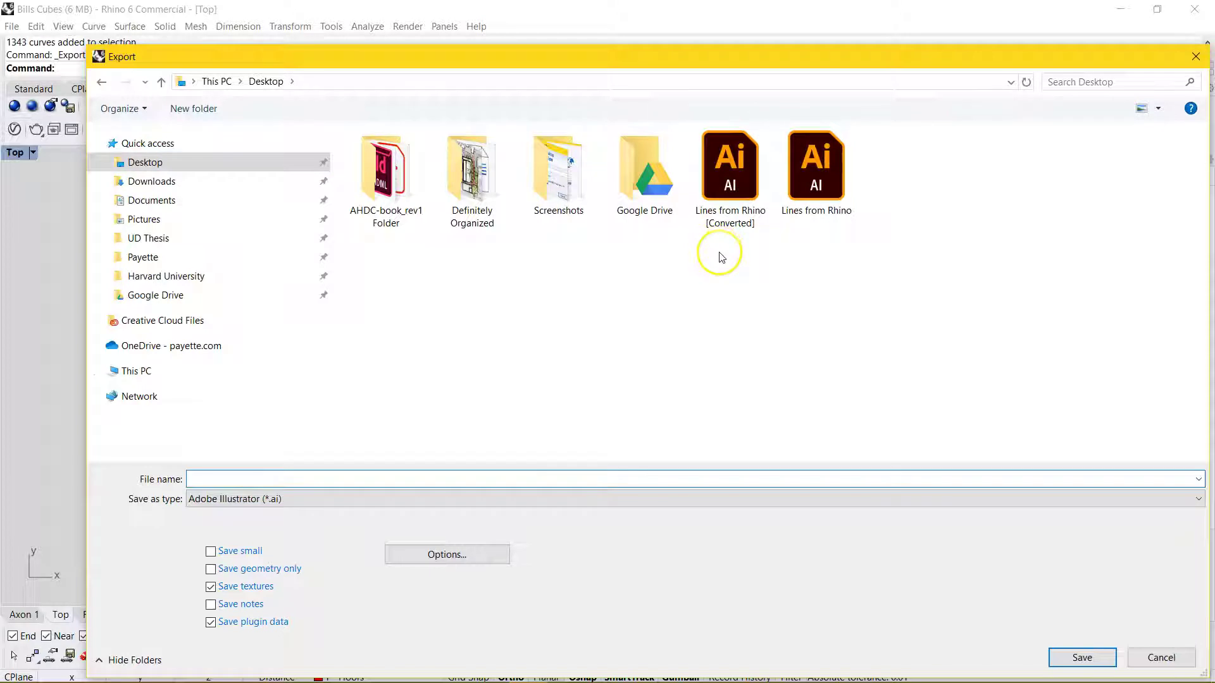
{"action": "type", "text": "Axon Lines from R"}
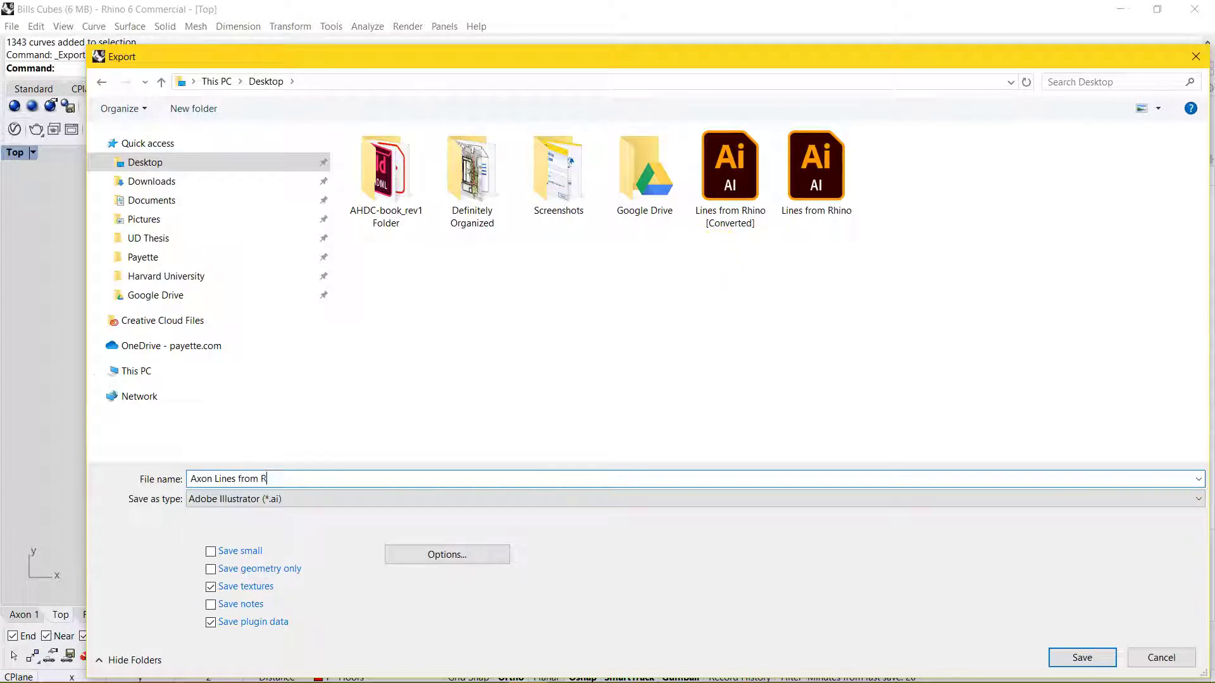
{"action": "type", "text": "hino"}
{"action": "key", "text": "Return"}
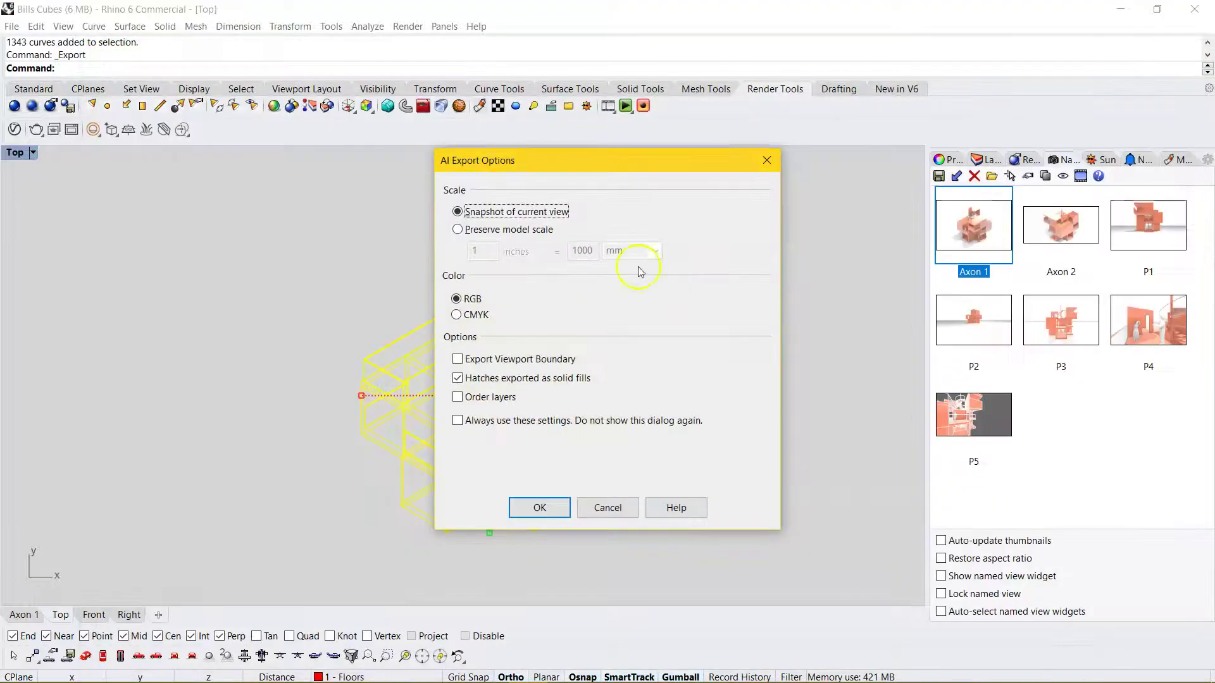
Choose Snapshot of current view as the AI export scale and finish the export.
{"action": "left_click", "coordinate": [491, 236]}
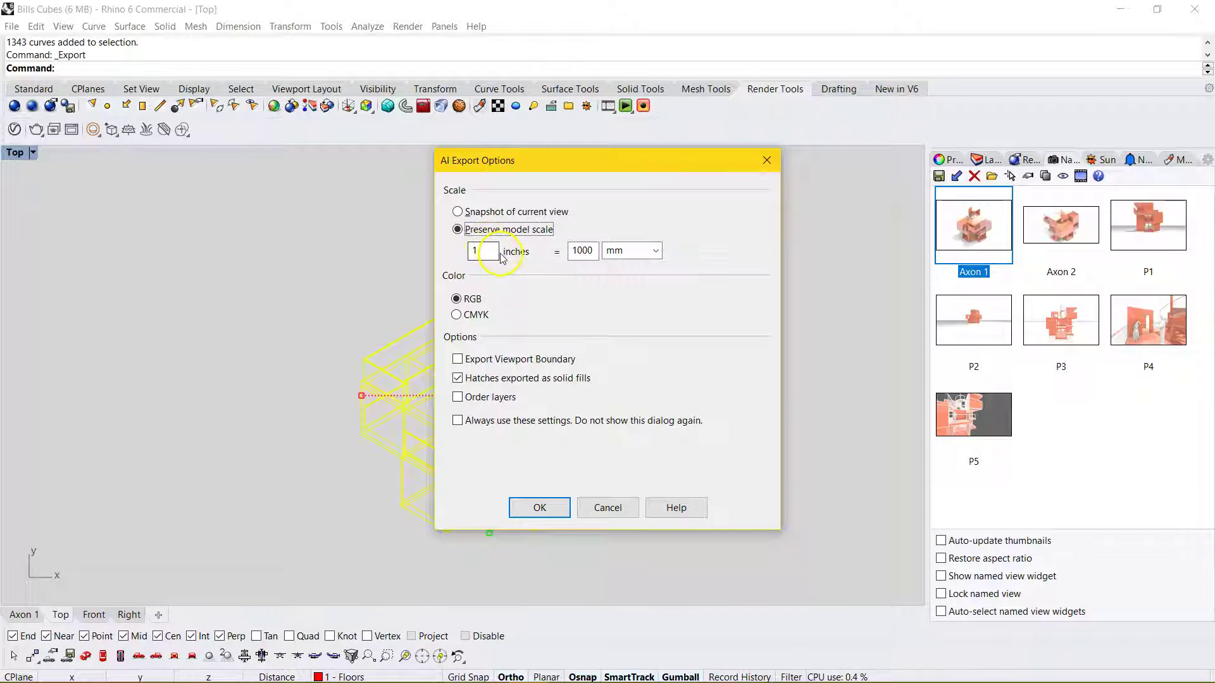
{"action": "left_click", "coordinate": [493, 216]}
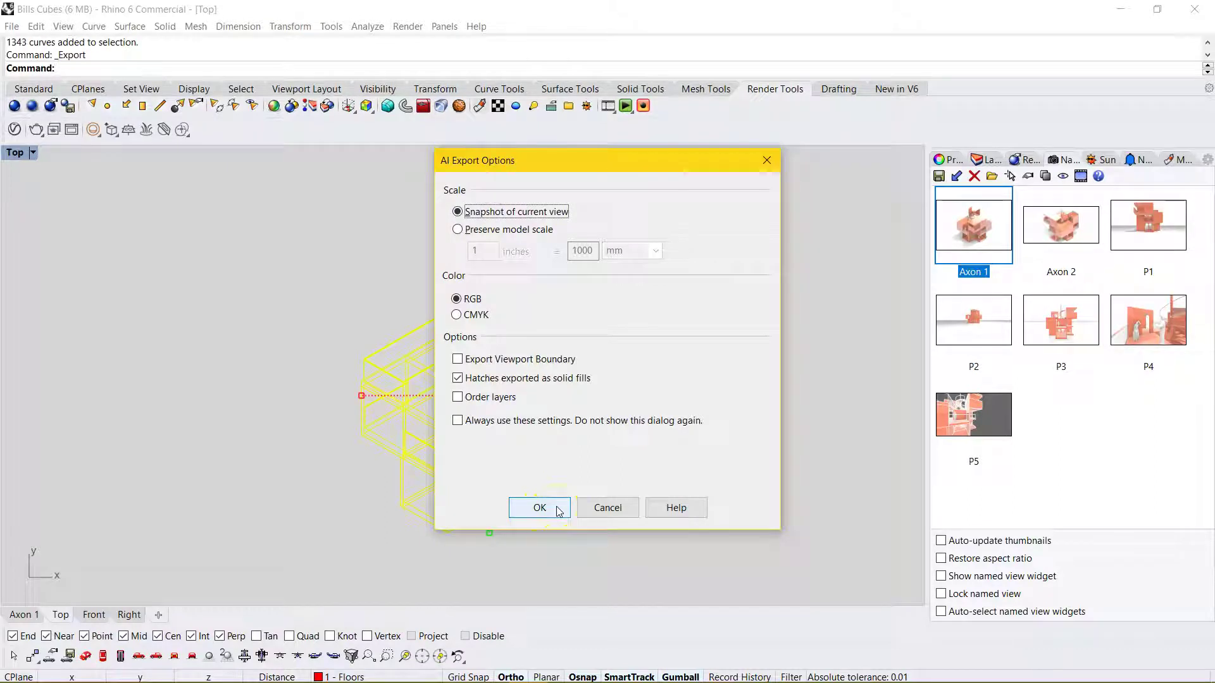
{"action": "left_click", "coordinate": [540, 508]}
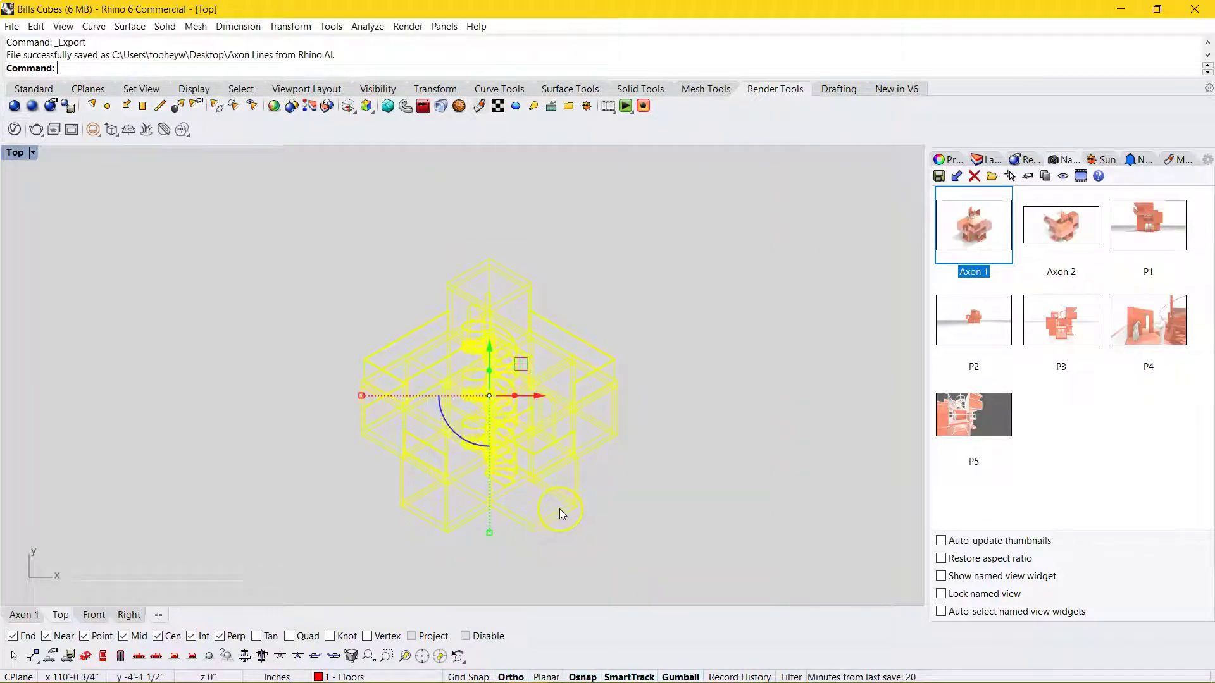
Deselect the Rhino model, then look up the Axon Blue_no ppl image size in Photoshop.
{"action": "left_click", "coordinate": [635, 526]}
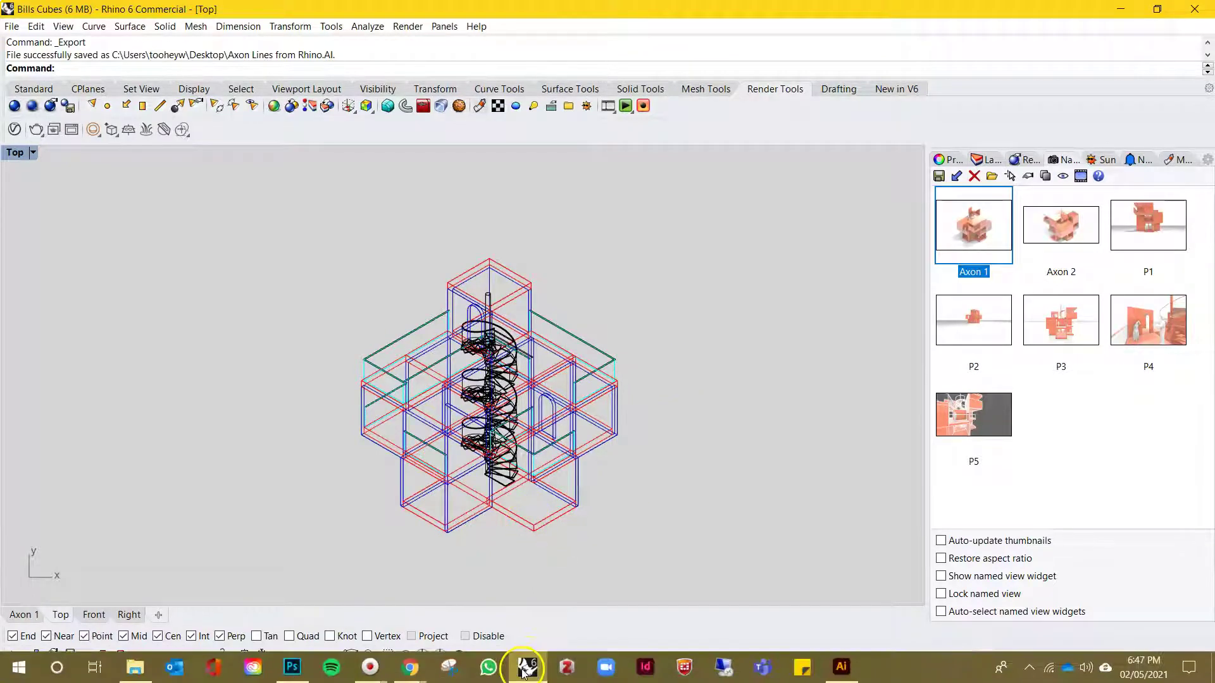
{"action": "left_click", "coordinate": [282, 680]}
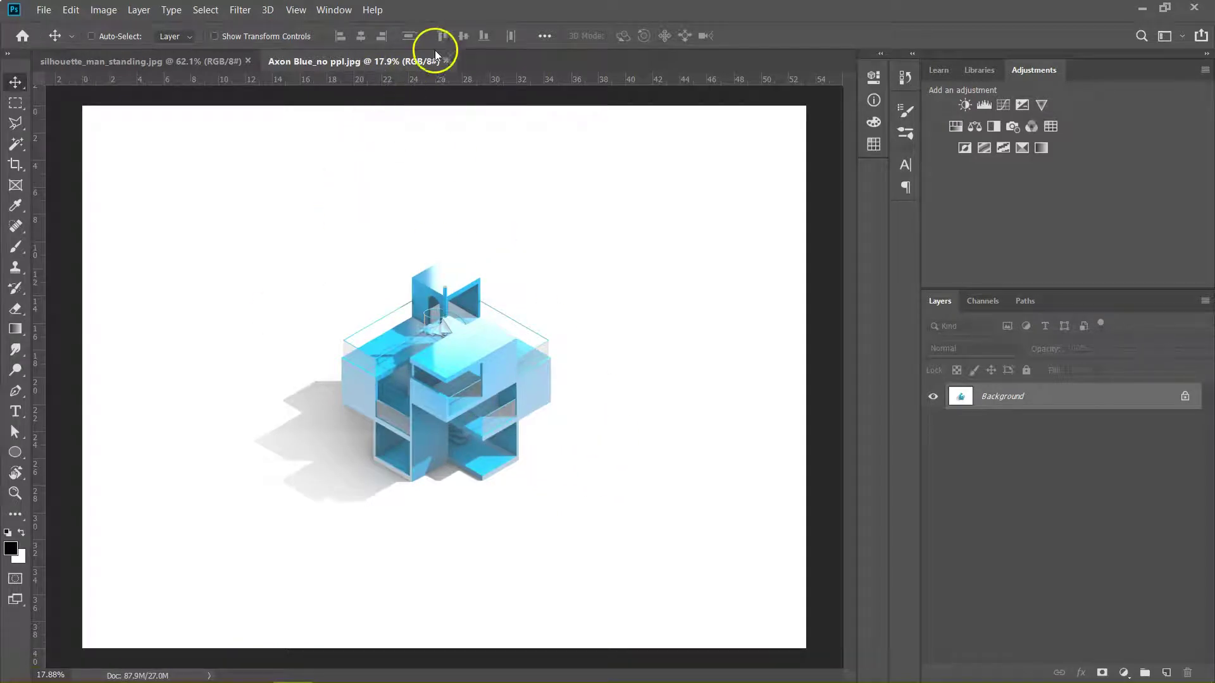
{"action": "left_click", "coordinate": [103, 10]}
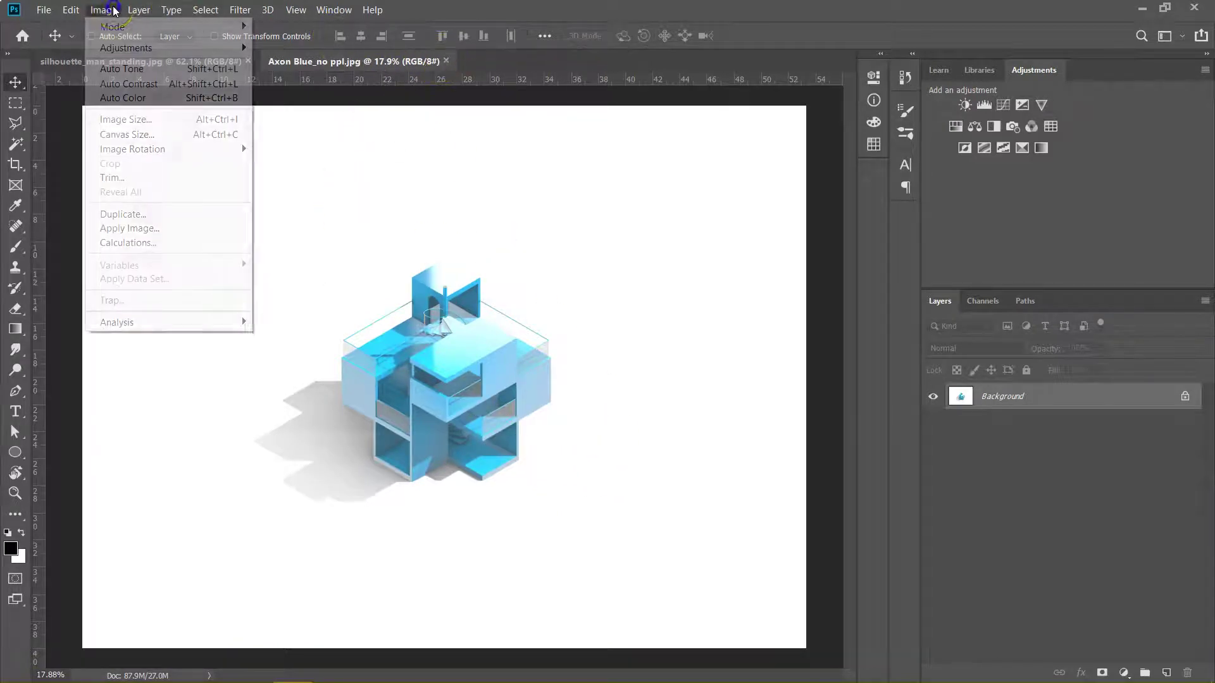
{"action": "left_click", "coordinate": [135, 109]}
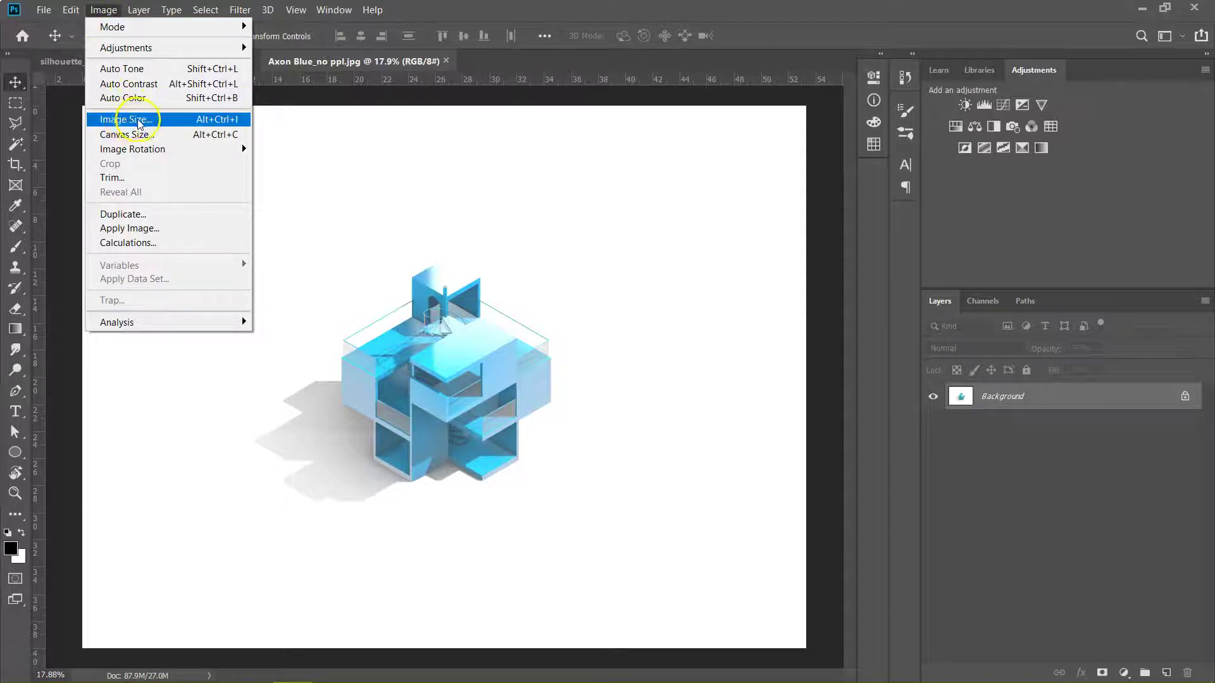
{"action": "key", "text": "Escape"}
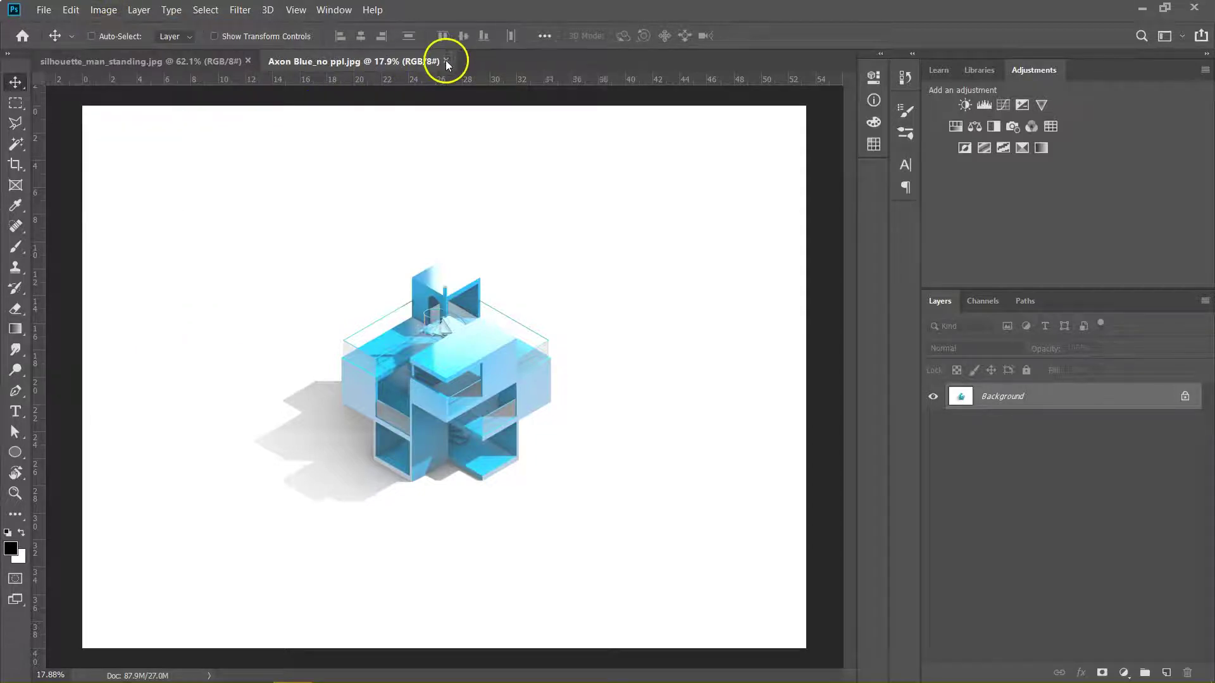
Close the Axon Blue_no ppl document and reload the JPG from the Desktop into Photoshop.
{"action": "left_click", "coordinate": [446, 61]}
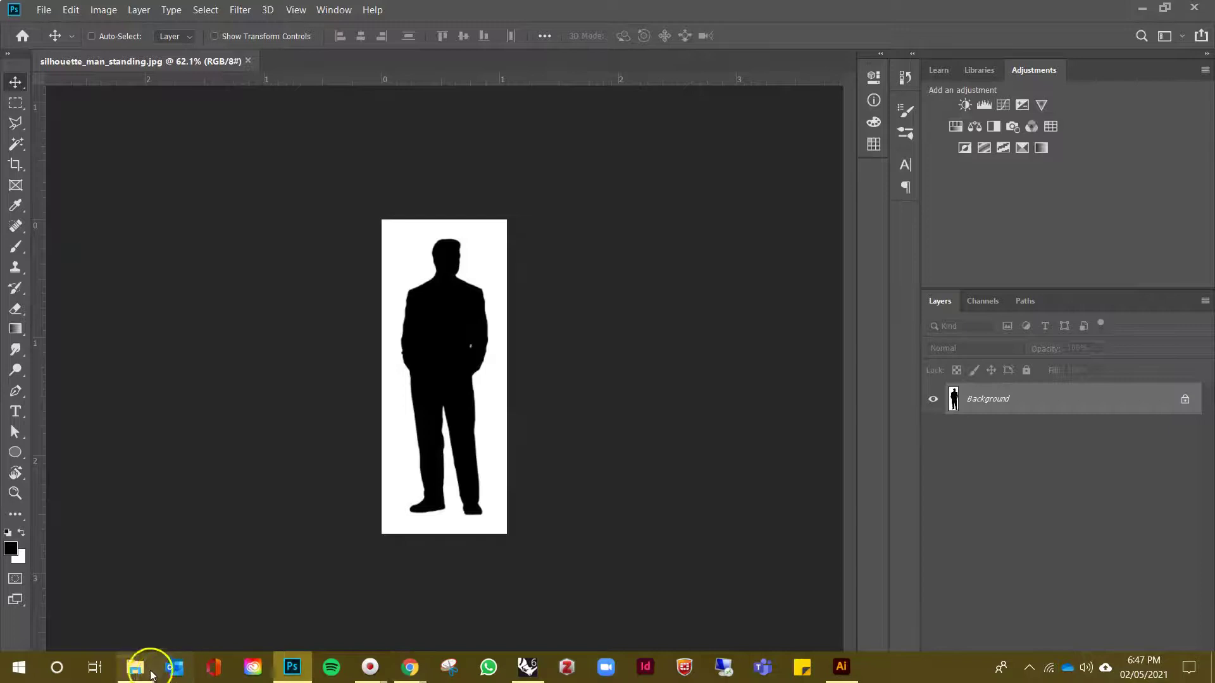
{"action": "left_click", "coordinate": [150, 672]}
{"action": "left_click", "coordinate": [471, 426]}
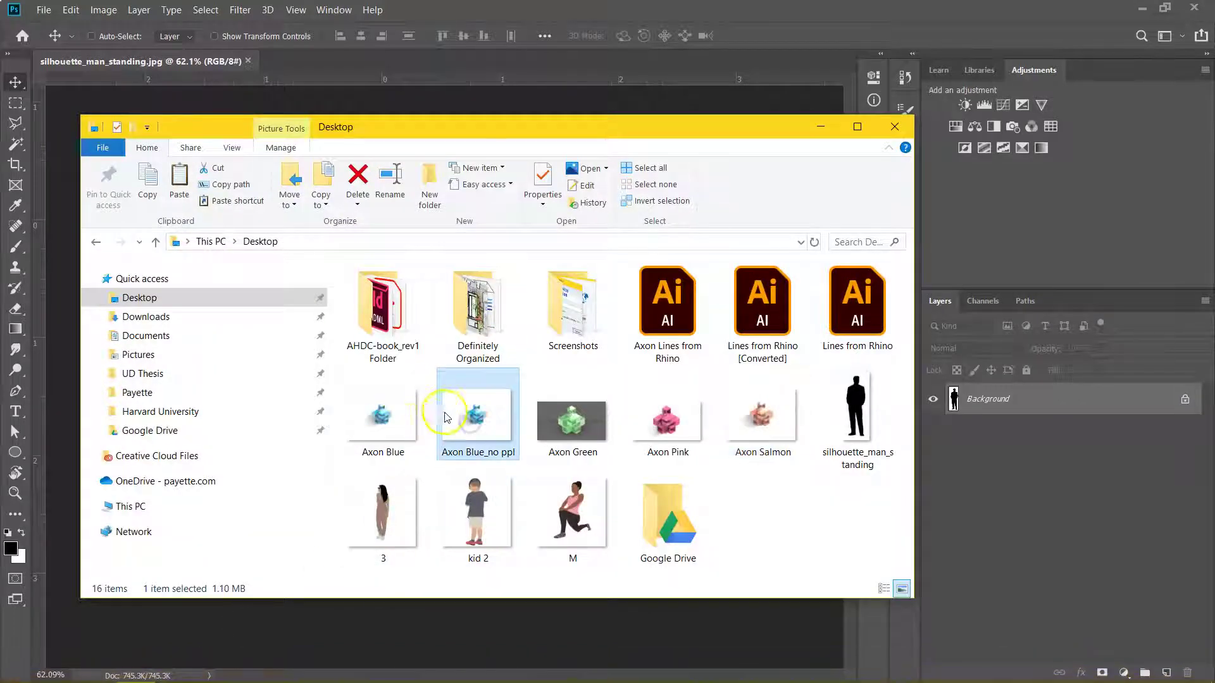
{"action": "left_click_drag", "start_coordinate": [481, 424], "coordinate": [325, 60]}
{"action": "left_click", "coordinate": [773, 413]}
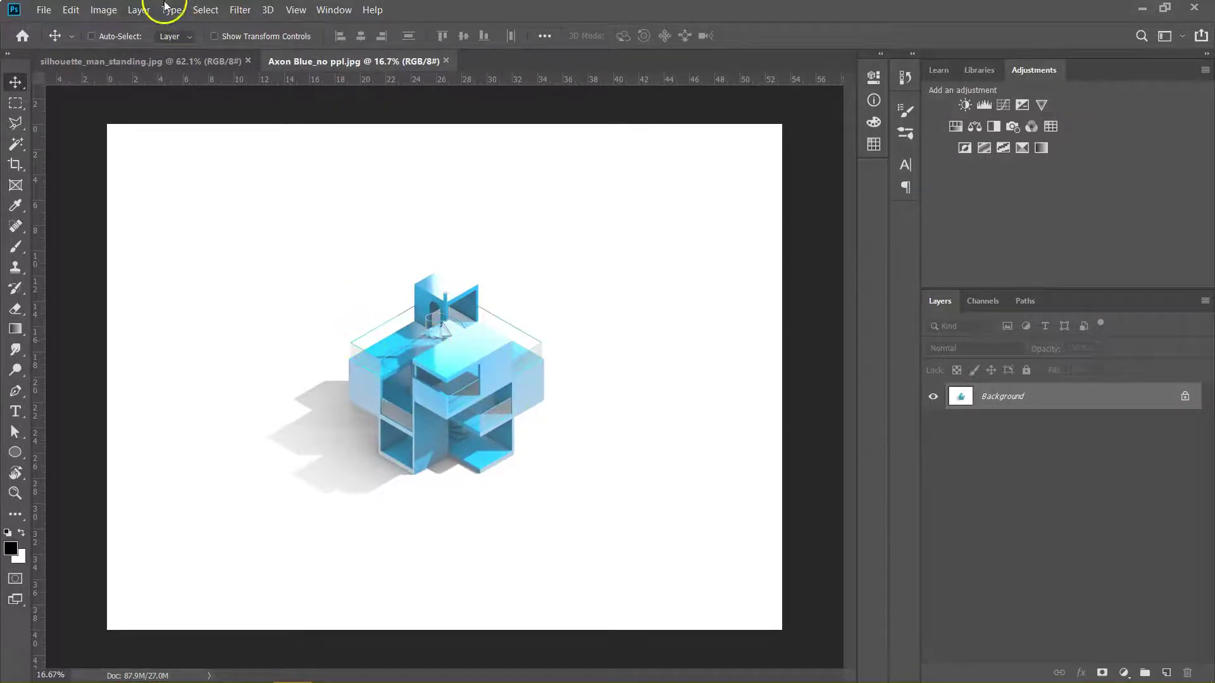
Confirm the rendering is 53.333 × 40 in at 120 pixels/inch and copy the 53.333 width.
{"action": "left_click", "coordinate": [103, 10]}
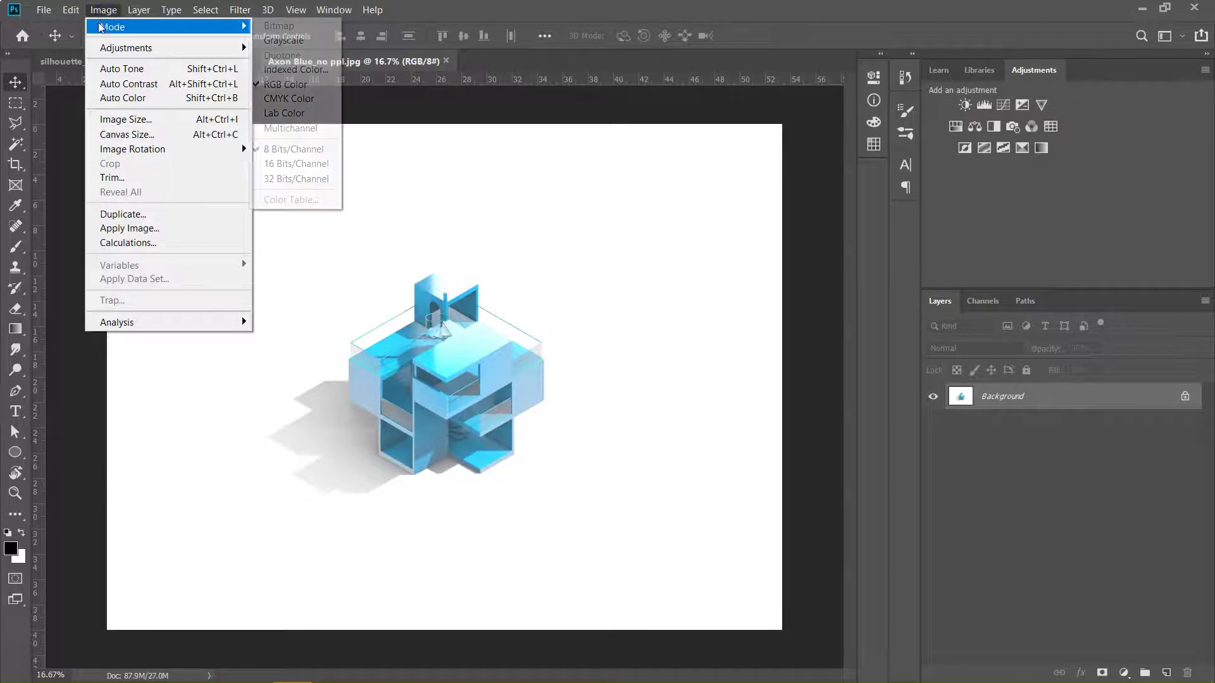
{"action": "left_click", "coordinate": [144, 120]}
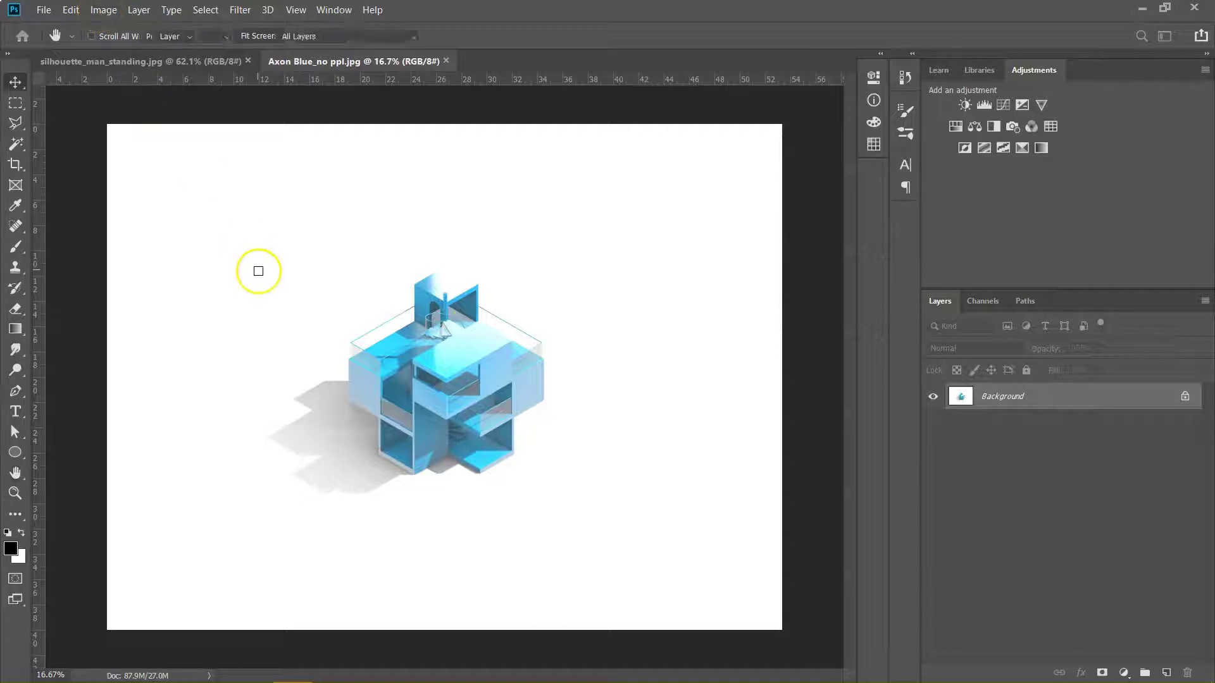
{"action": "key", "text": "v"}
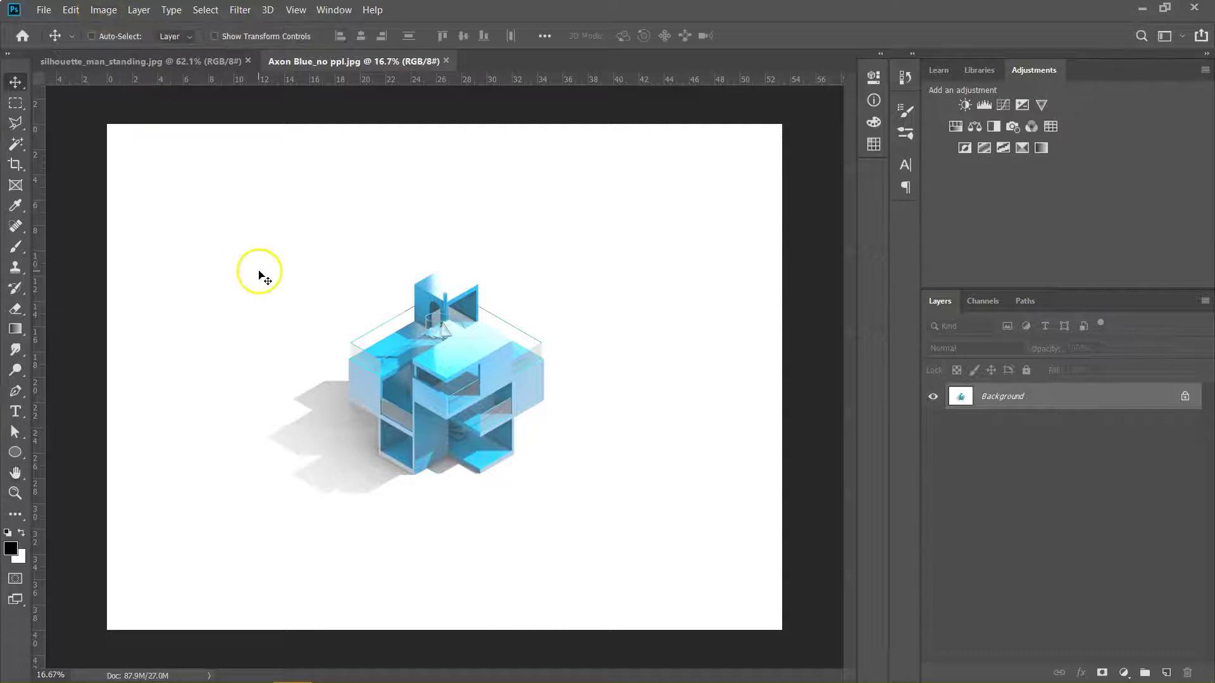
{"action": "left_click", "coordinate": [108, 11]}
{"action": "left_click", "coordinate": [141, 122]}
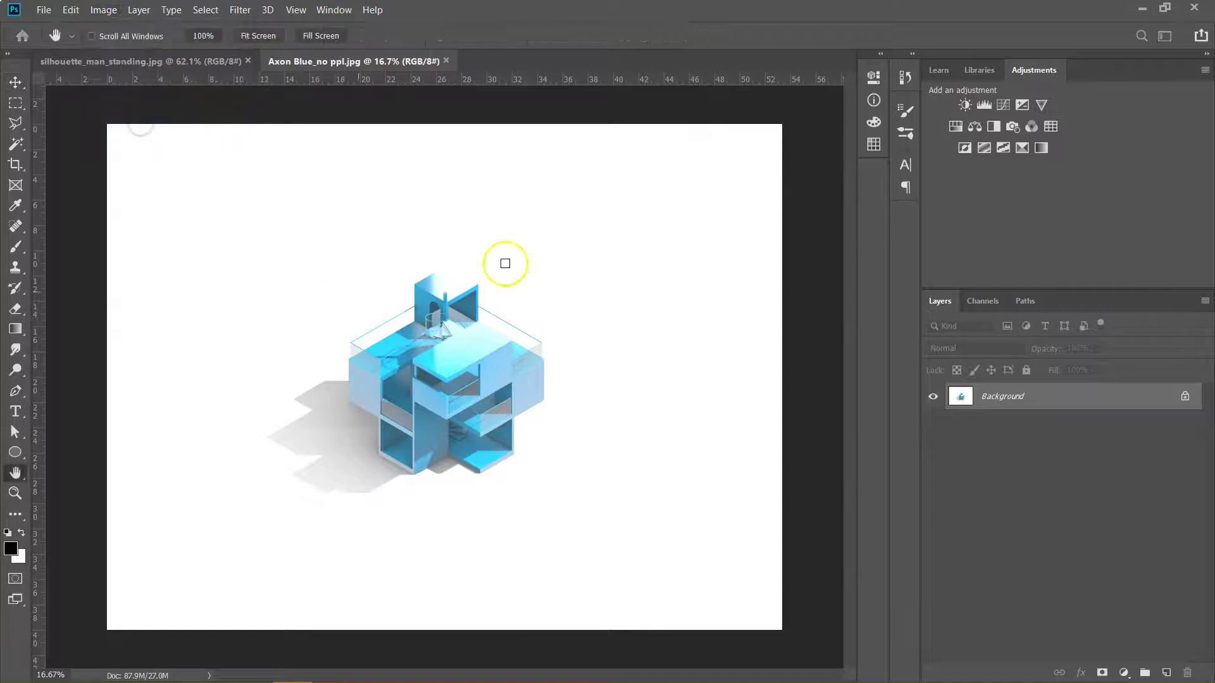
{"action": "left_click_drag", "start_coordinate": [1147, 290], "coordinate": [487, 211]}
{"action": "left_click", "coordinate": [581, 315]}
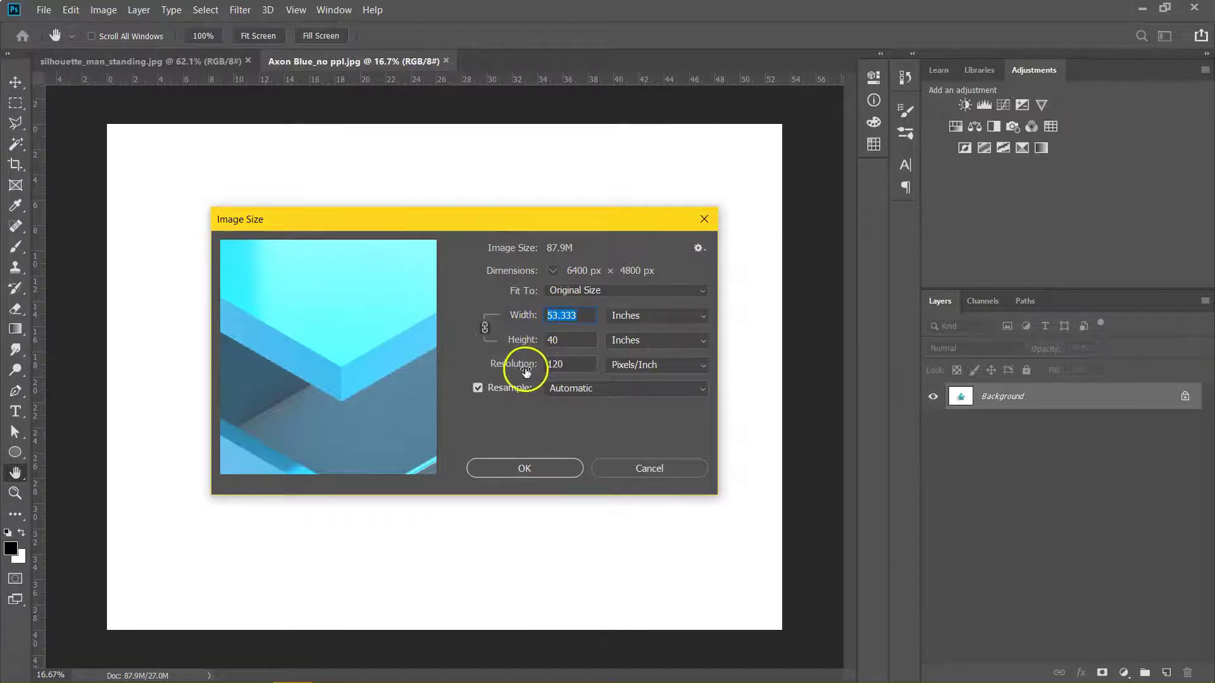
{"action": "left_click", "coordinate": [561, 365]}
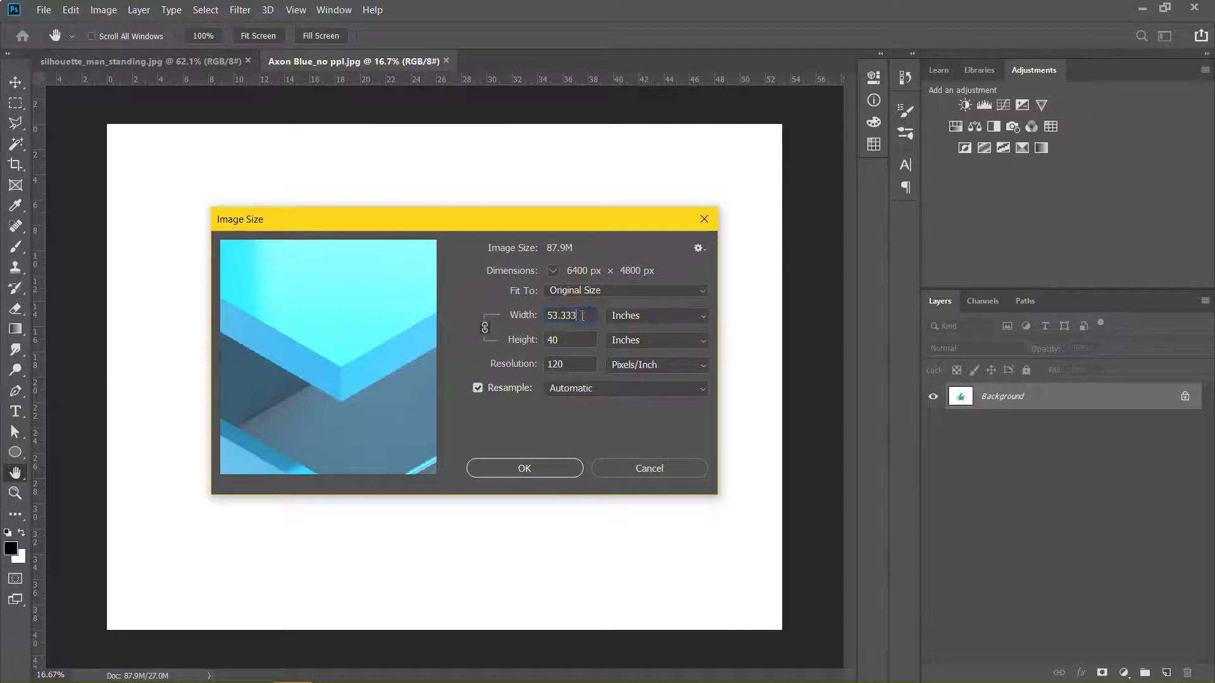
{"action": "right_click", "coordinate": [552, 318]}
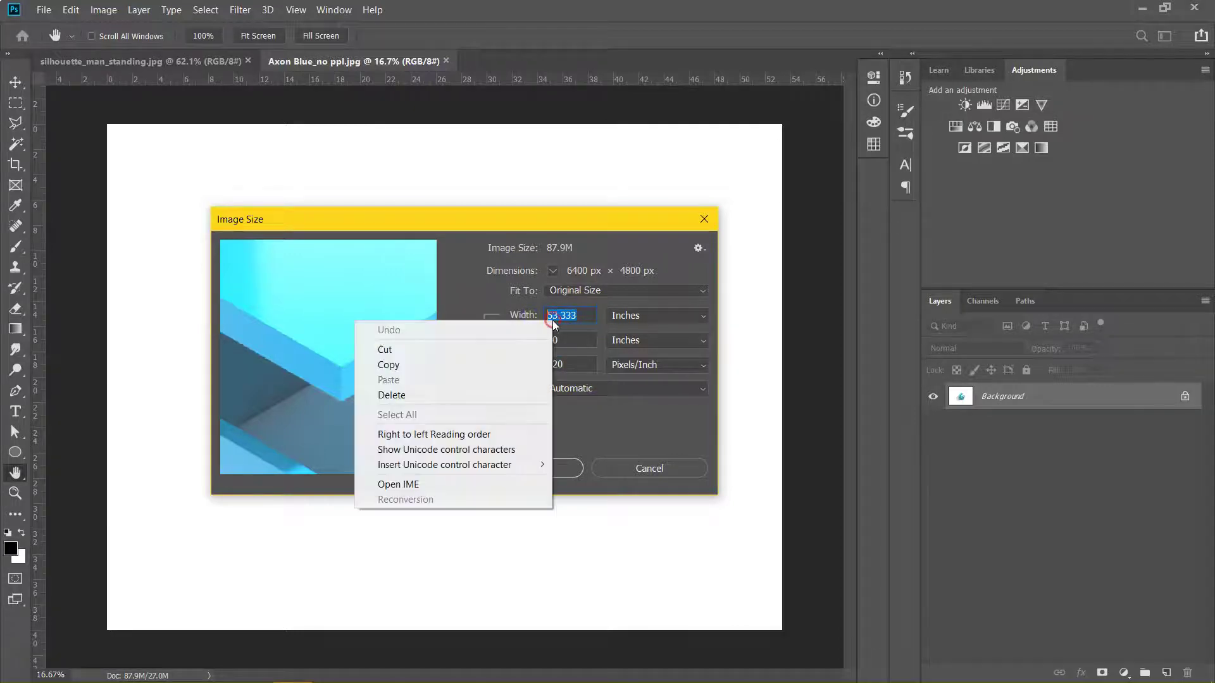
{"action": "left_click", "coordinate": [485, 361]}
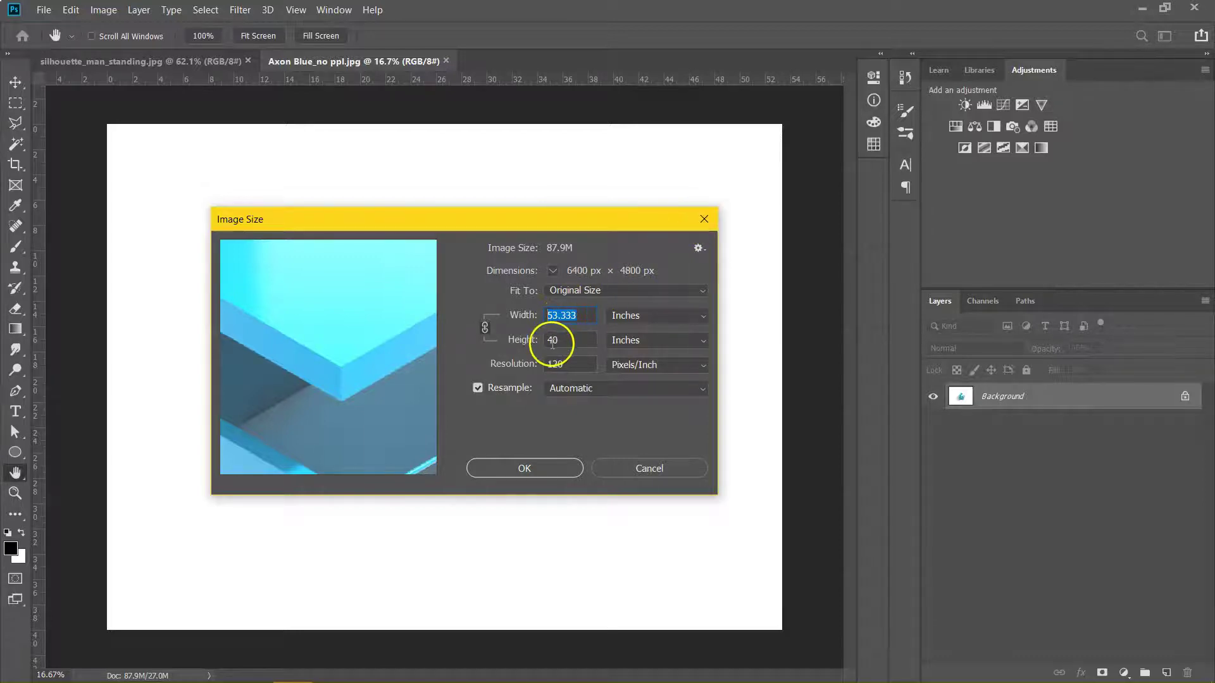
Open Axon Lines from Rhino from the Desktop in Illustrator.
{"action": "mouse_move", "coordinate": [655, 679]}
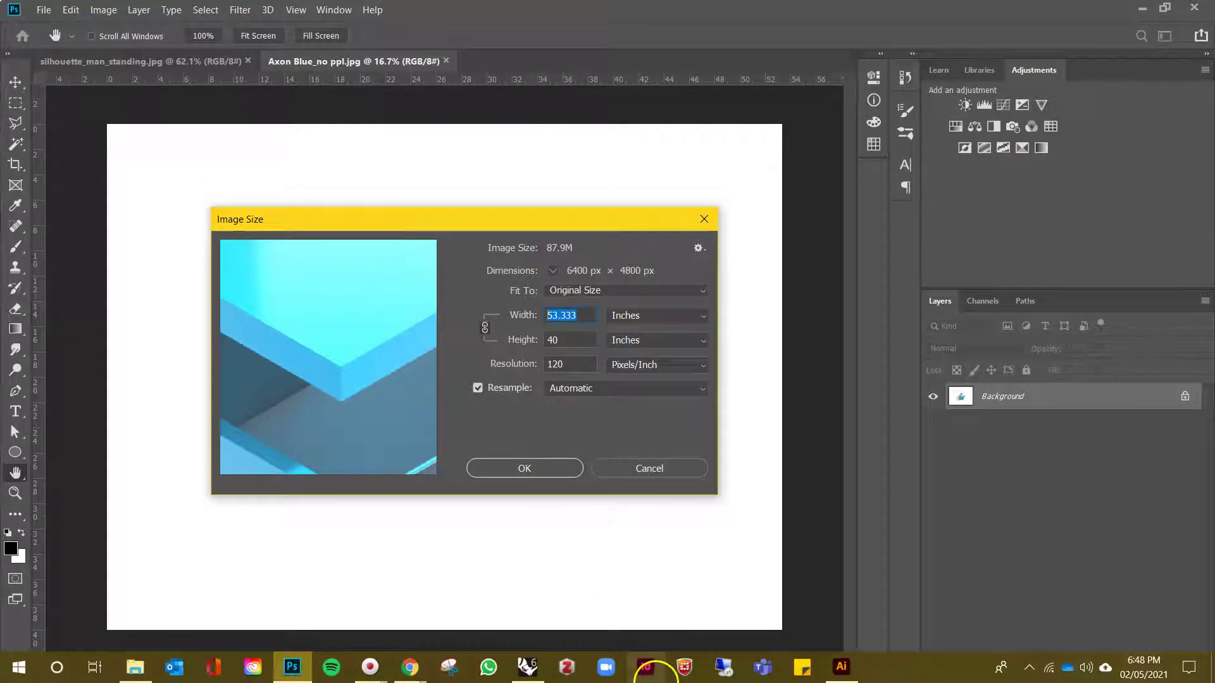
{"action": "left_click", "coordinate": [841, 667]}
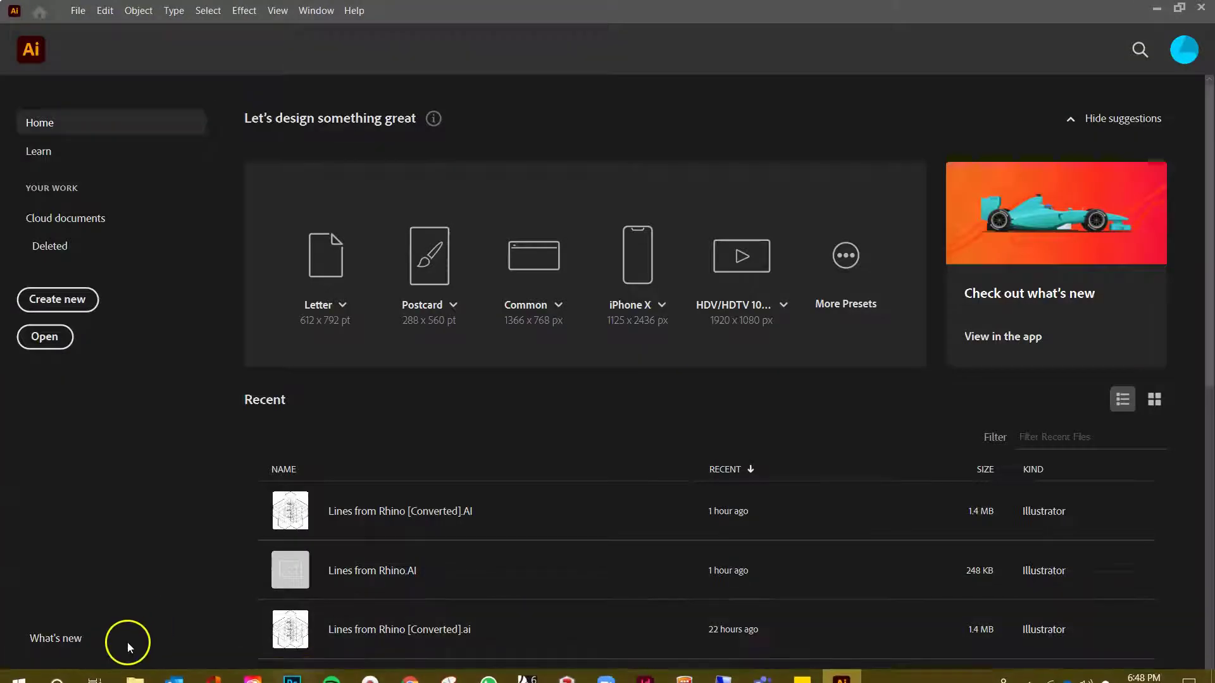
{"action": "left_click", "coordinate": [136, 674]}
{"action": "left_click", "coordinate": [499, 450]}
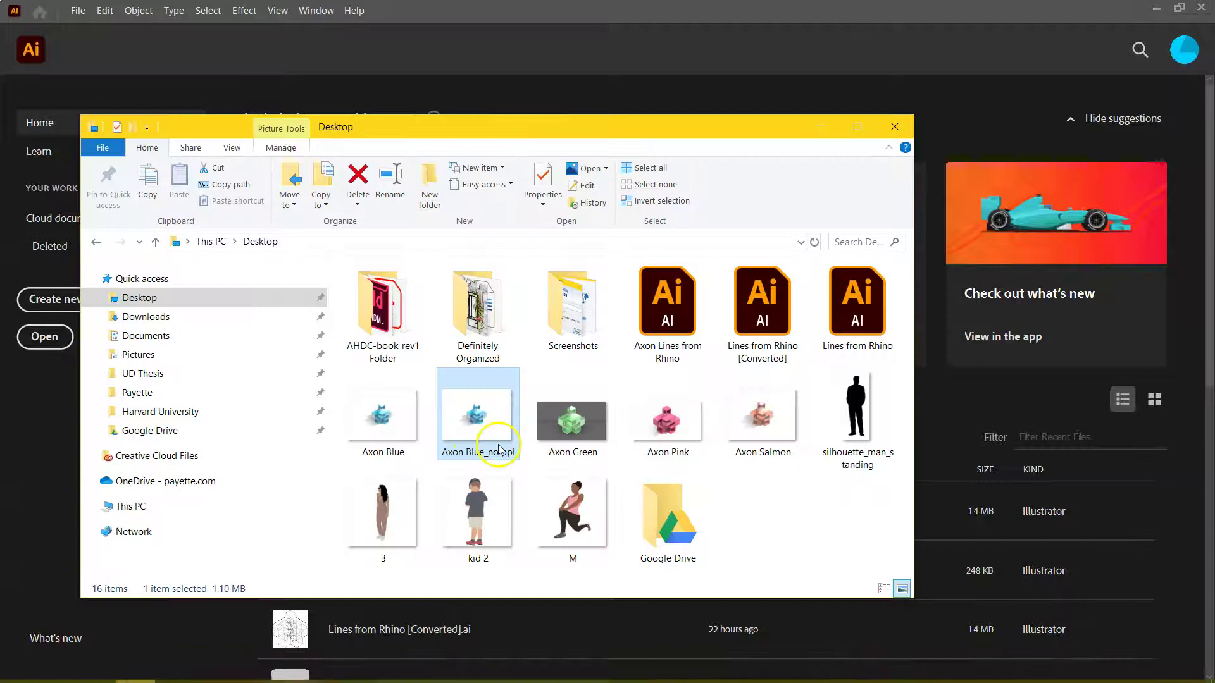
{"action": "left_click", "coordinate": [676, 342]}
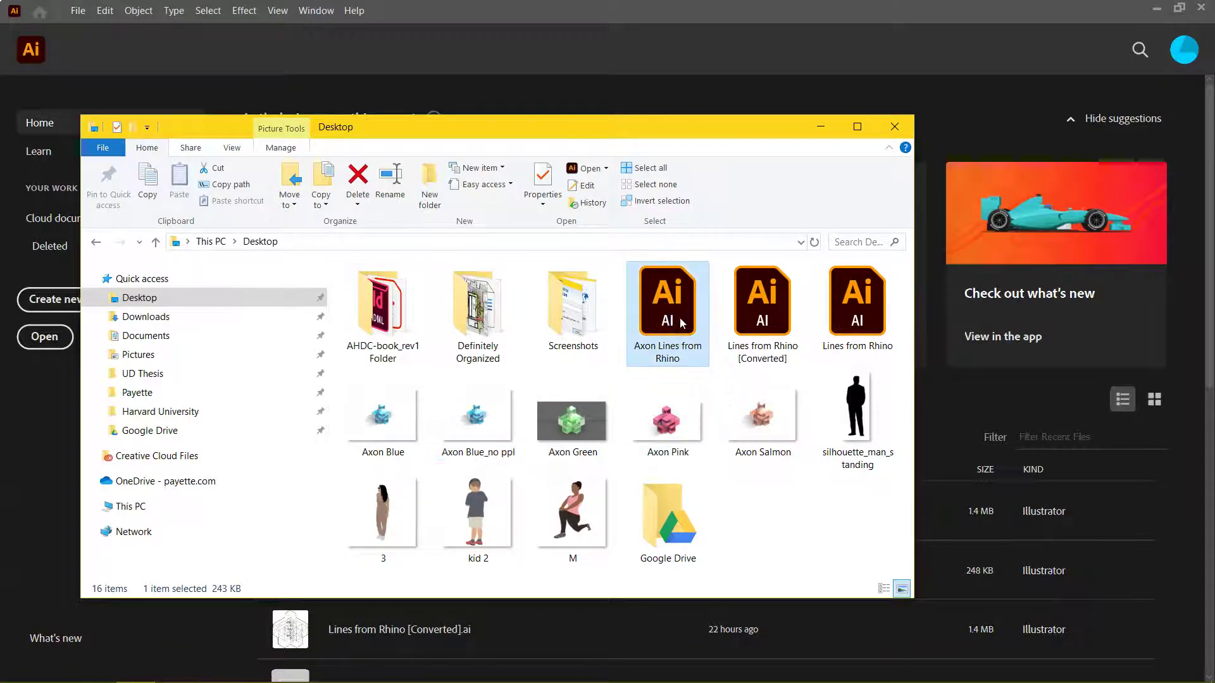
{"action": "left_click_drag", "start_coordinate": [677, 320], "coordinate": [364, 55]}
{"action": "left_click", "coordinate": [821, 126]}
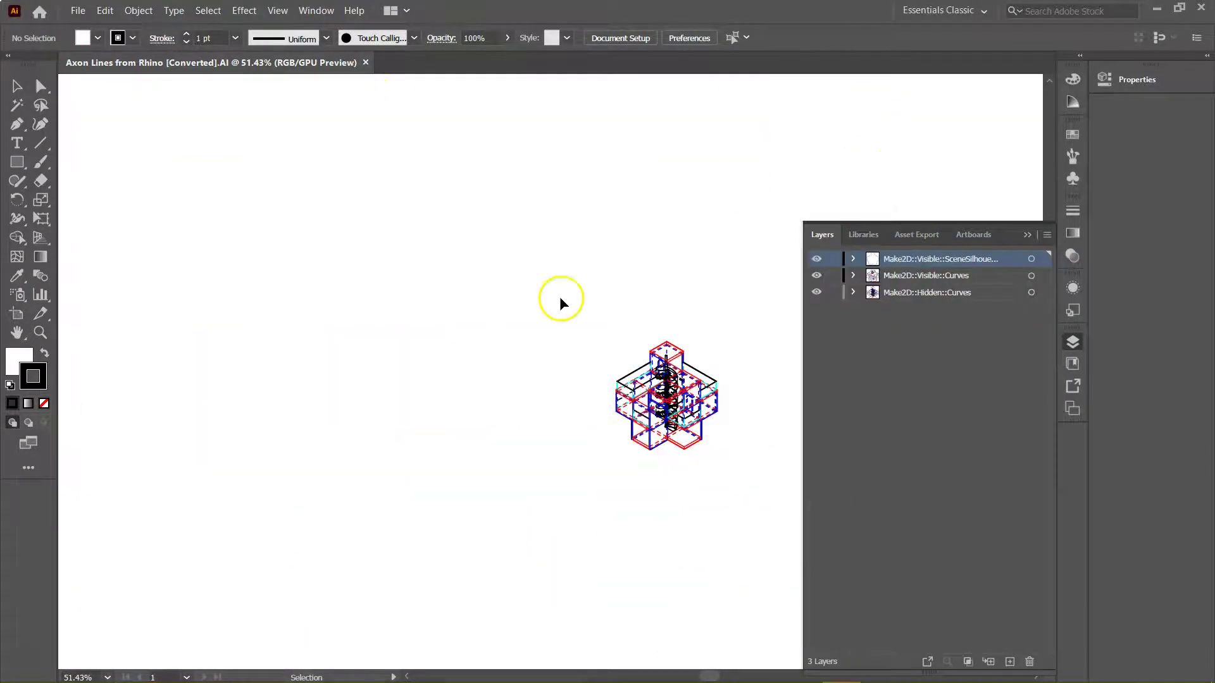
Resize Artboard 2 to 53.333 × 40 in and fit it in the window.
{"action": "left_click", "coordinate": [975, 235]}
{"action": "left_click", "coordinate": [1030, 258]}
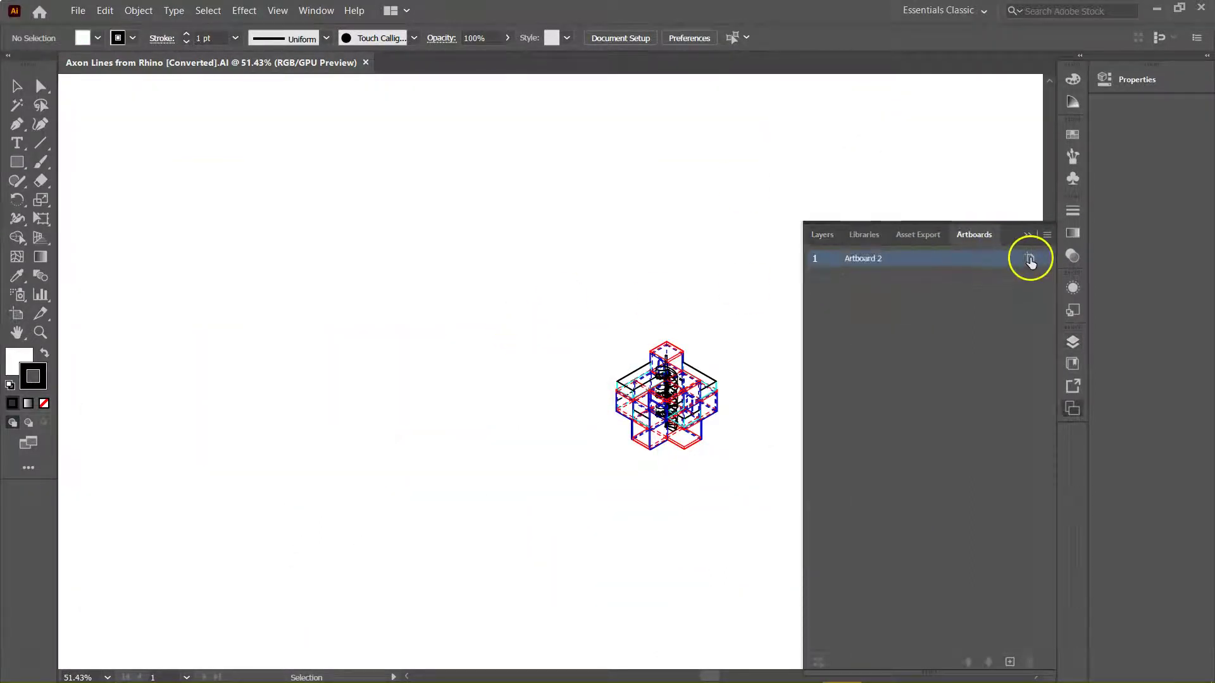
{"action": "left_click", "coordinate": [1031, 258]}
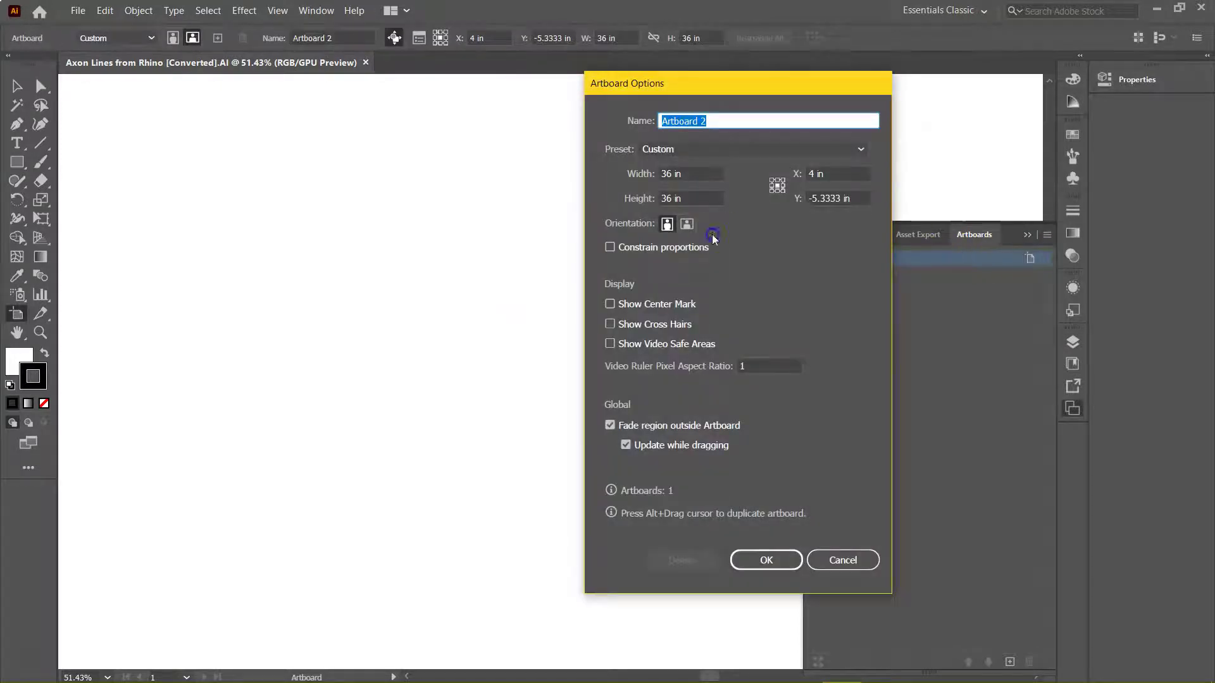
{"action": "left_click_drag", "start_coordinate": [704, 169], "coordinate": [633, 171]}
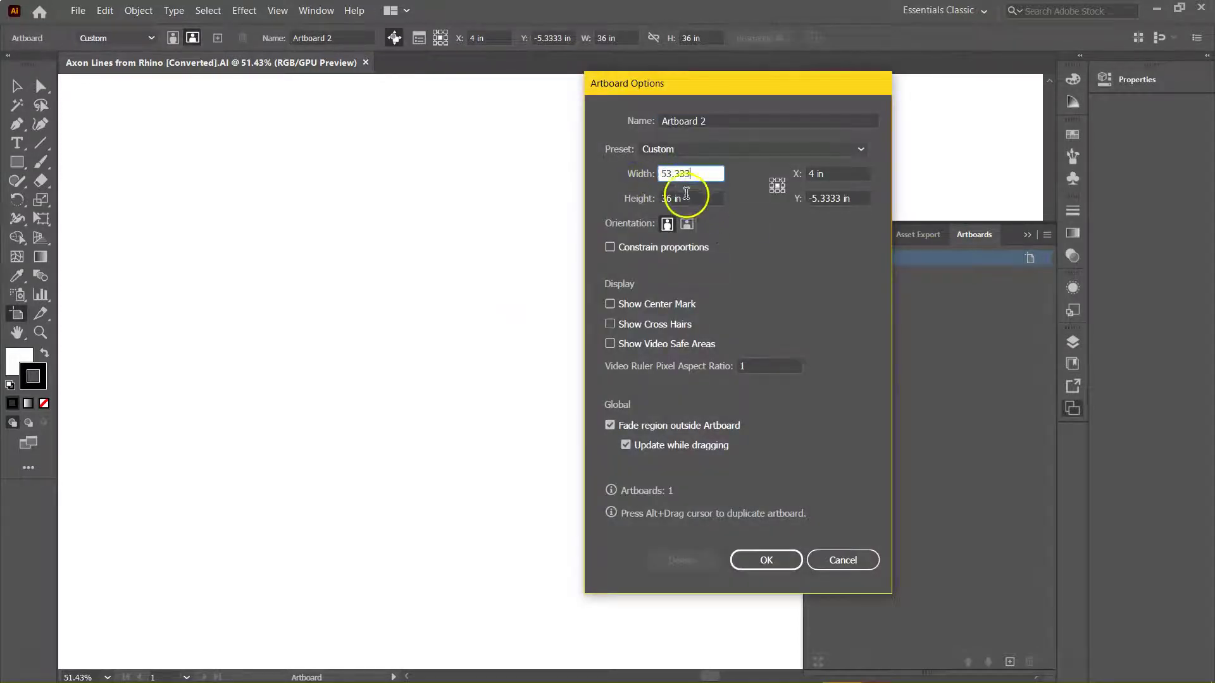
{"action": "left_click", "coordinate": [686, 193]}
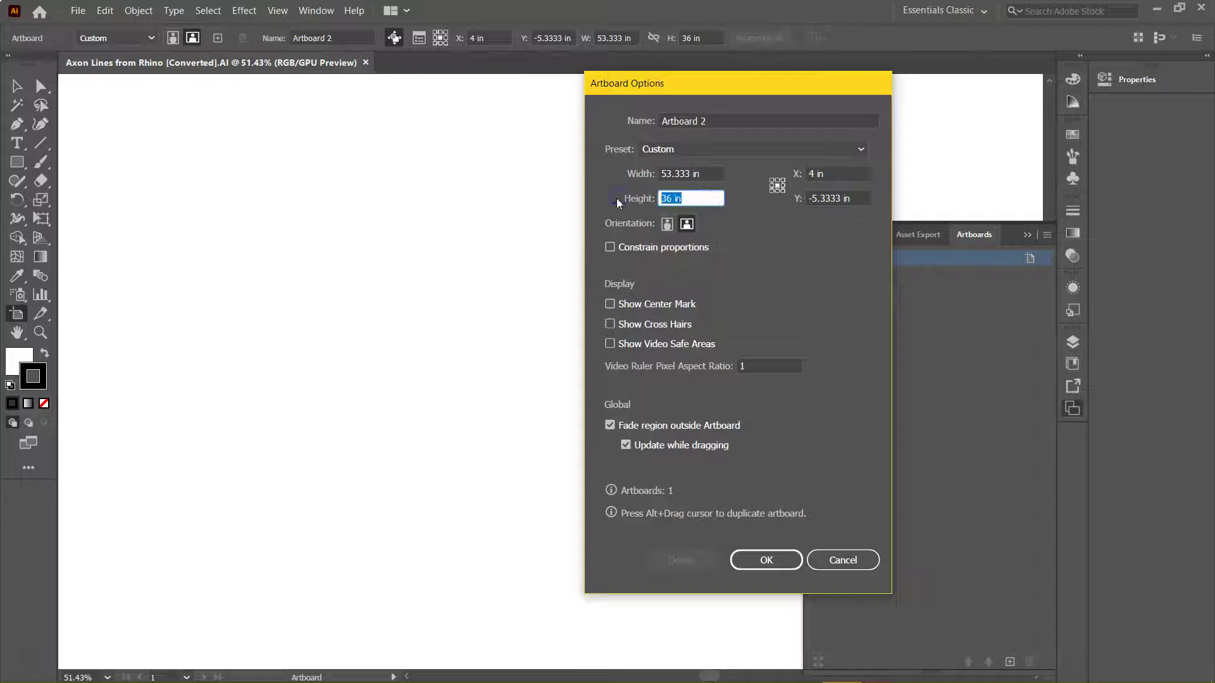
{"action": "type", "text": "40"}
{"action": "left_click", "coordinate": [767, 560]}
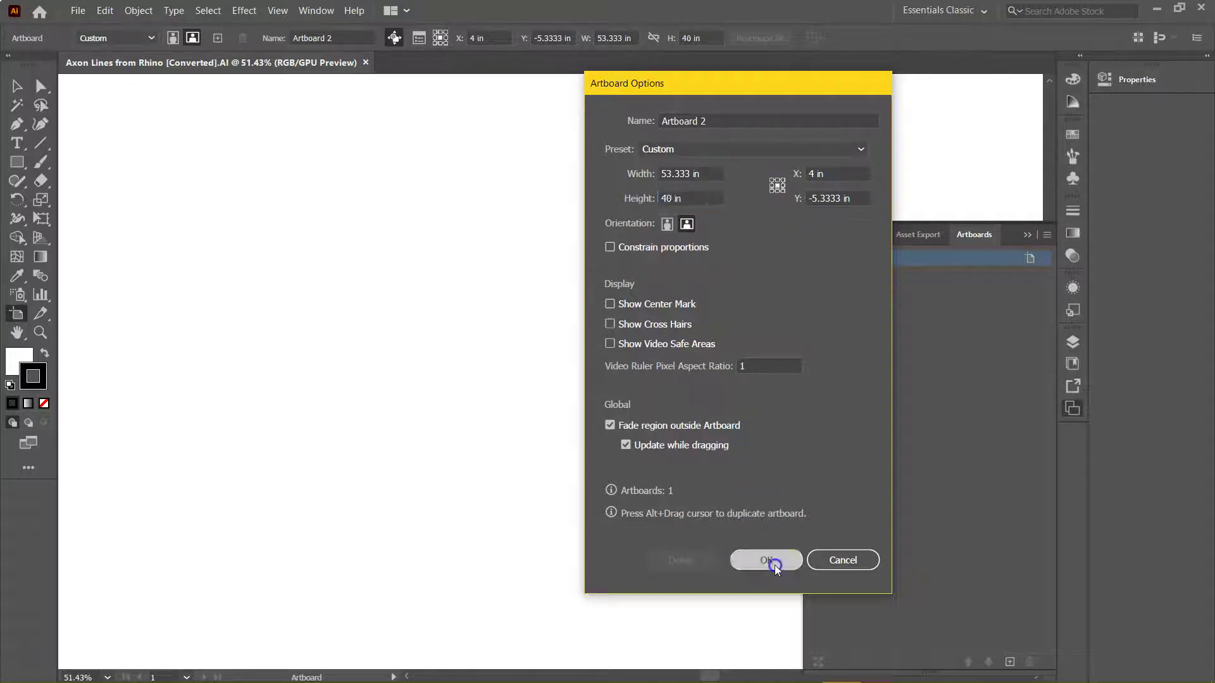
{"action": "key", "text": "ctrl+0"}
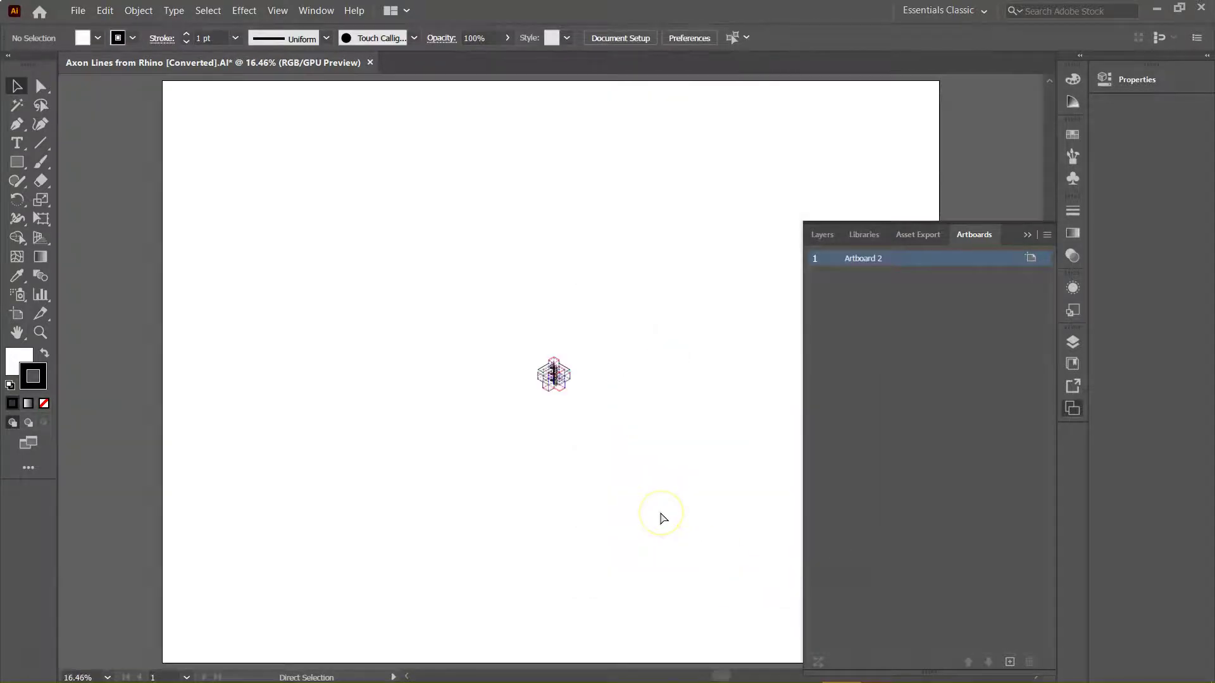
Create a new Layer 4 and move it below the Make2D layers.
{"action": "left_click", "coordinate": [822, 235]}
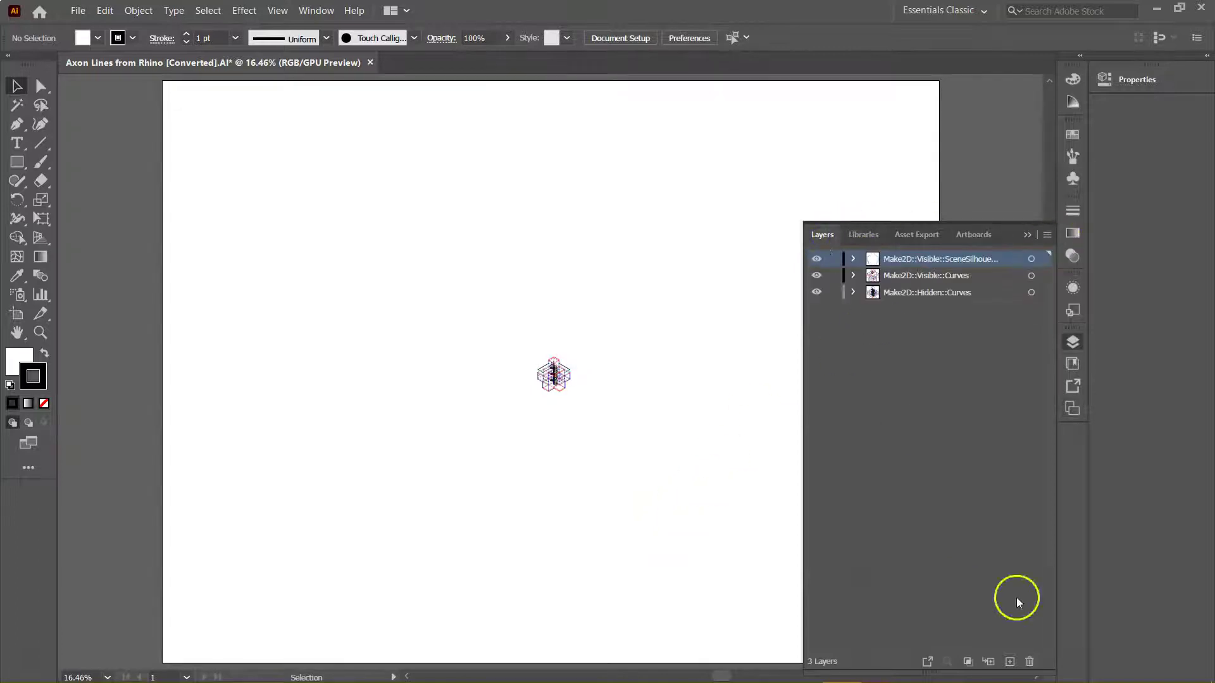
{"action": "left_click", "coordinate": [1011, 662]}
{"action": "left_click_drag", "start_coordinate": [927, 264], "coordinate": [930, 317]}
{"action": "scroll", "coordinate": [552, 362], "scroll_direction": "down", "scroll_amount": 3, "text": "alt"}
{"action": "scroll", "coordinate": [551, 363], "scroll_direction": "up", "scroll_amount": 3, "text": "alt"}
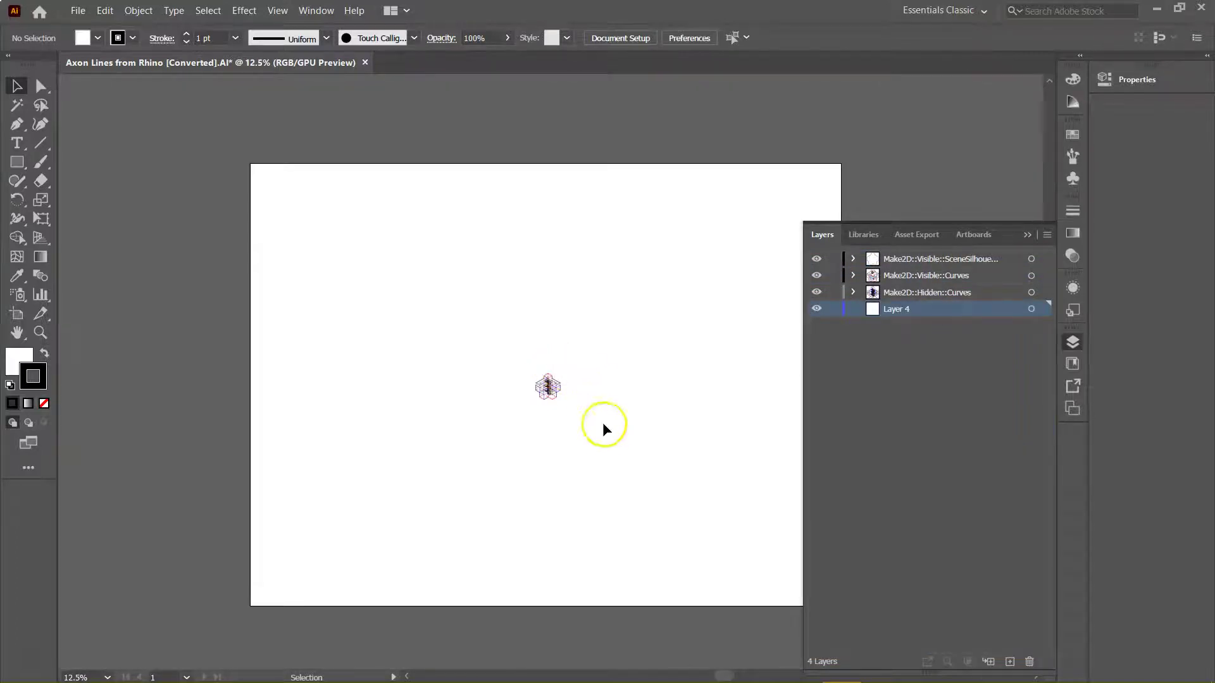
{"action": "left_click", "coordinate": [1022, 225]}
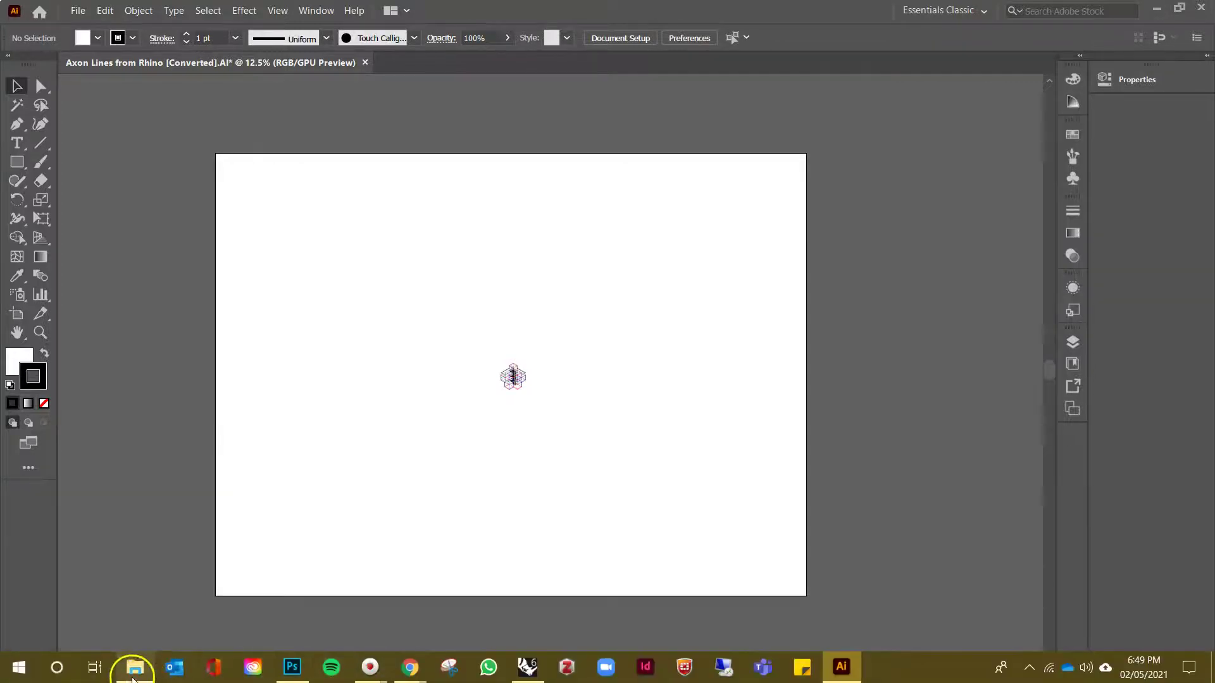
Place the Axon Blue_no ppl rendering from the Desktop onto the artboard.
{"action": "left_click", "coordinate": [135, 667]}
{"action": "left_click", "coordinate": [476, 418]}
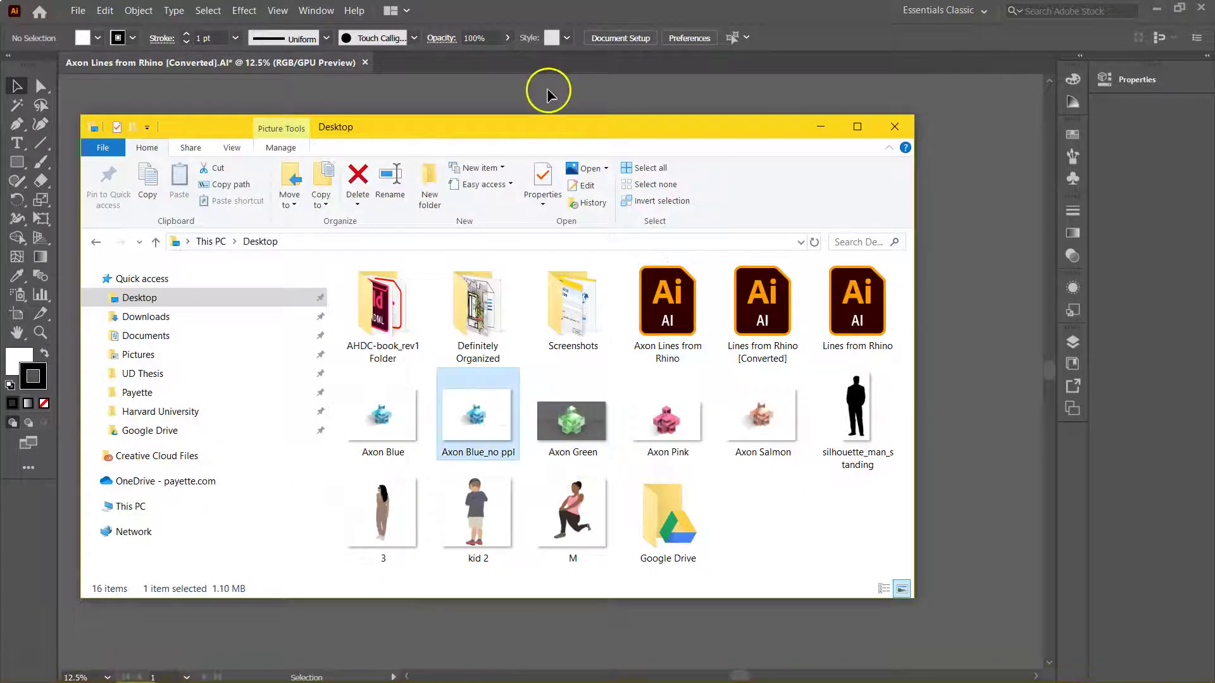
{"action": "left_click_drag", "start_coordinate": [577, 146], "coordinate": [854, 338]}
{"action": "left_click_drag", "start_coordinate": [755, 604], "coordinate": [273, 264]}
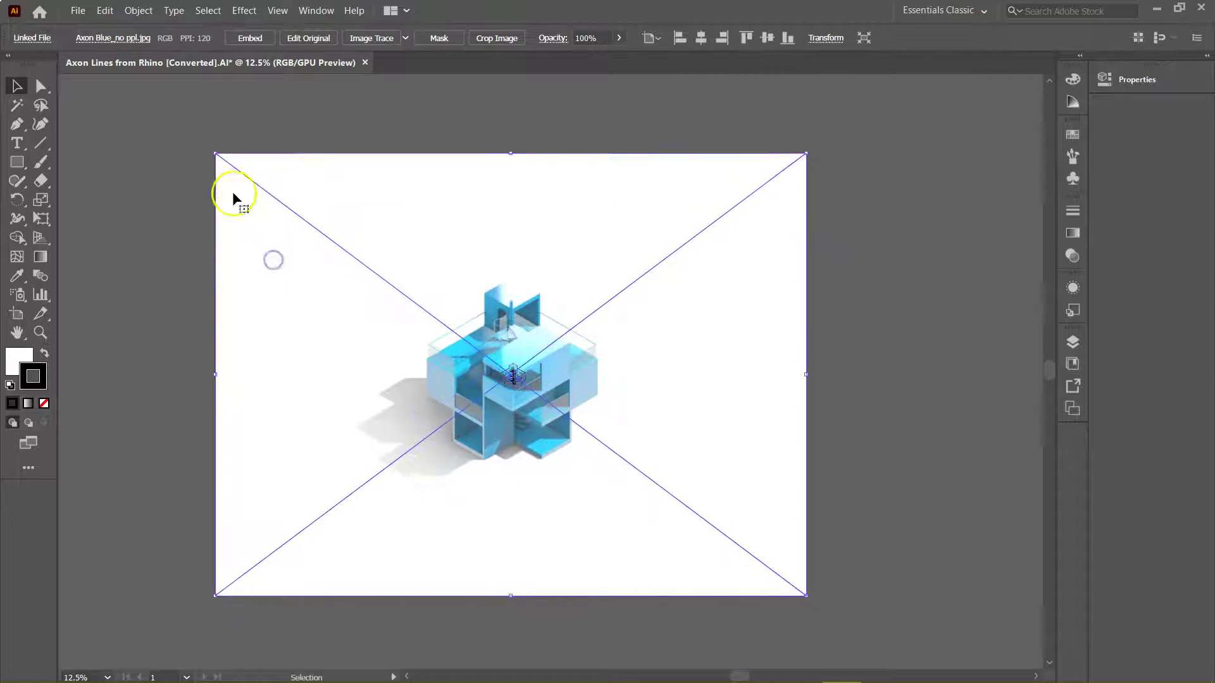
{"action": "scroll", "coordinate": [178, 141], "scroll_direction": "up", "scroll_amount": 1, "text": "alt"}
{"action": "scroll", "coordinate": [179, 140], "scroll_direction": "up", "scroll_amount": 2, "text": "alt"}
{"action": "scroll", "coordinate": [326, 301], "scroll_direction": "down", "scroll_amount": 3, "text": "alt"}
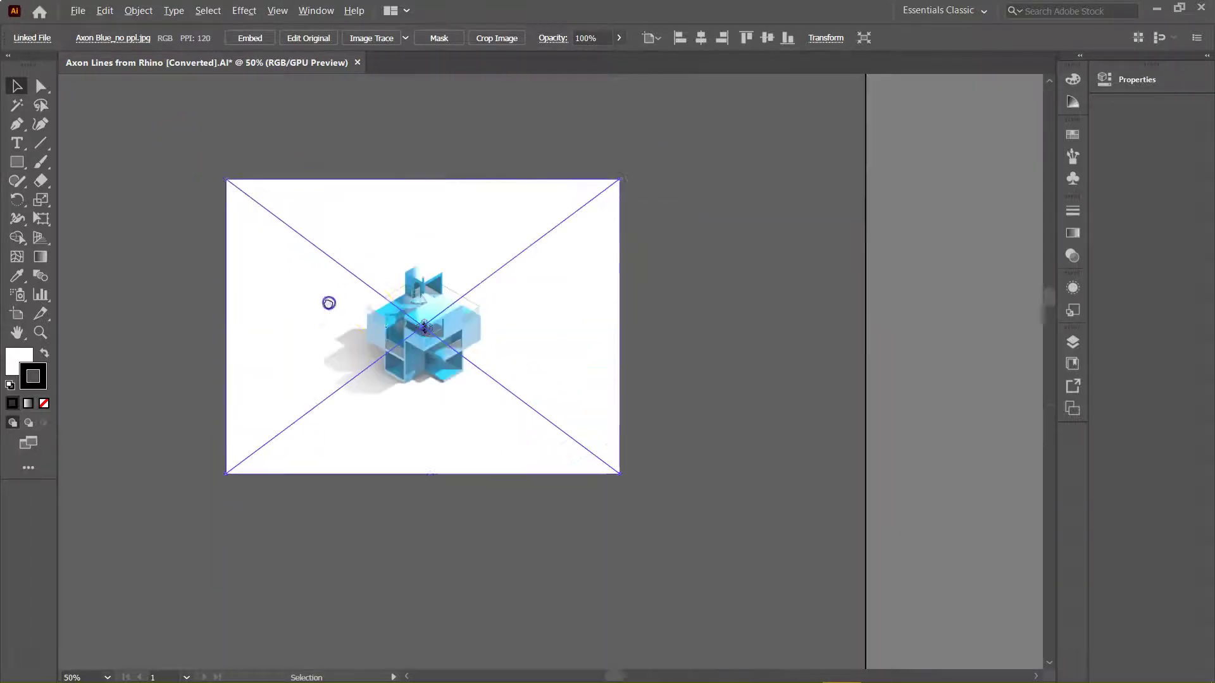
Lock Layer 4 and select all the Make2D linework.
{"action": "left_click", "coordinate": [1073, 343]}
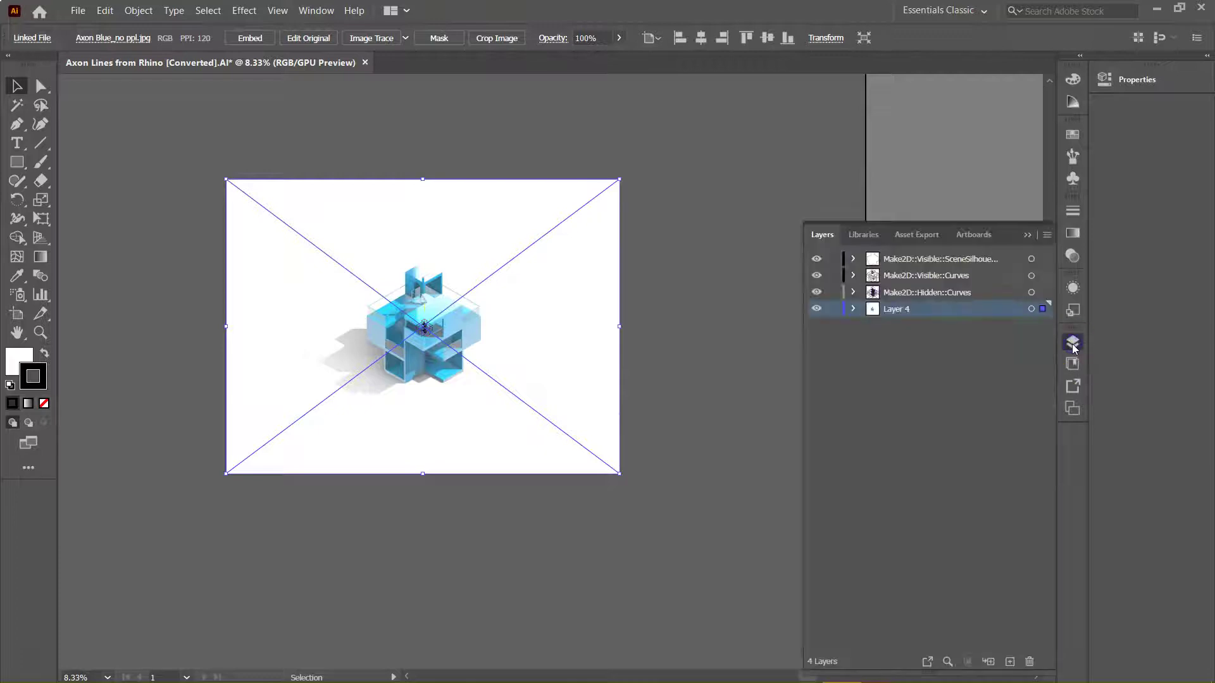
{"action": "left_click", "coordinate": [833, 309]}
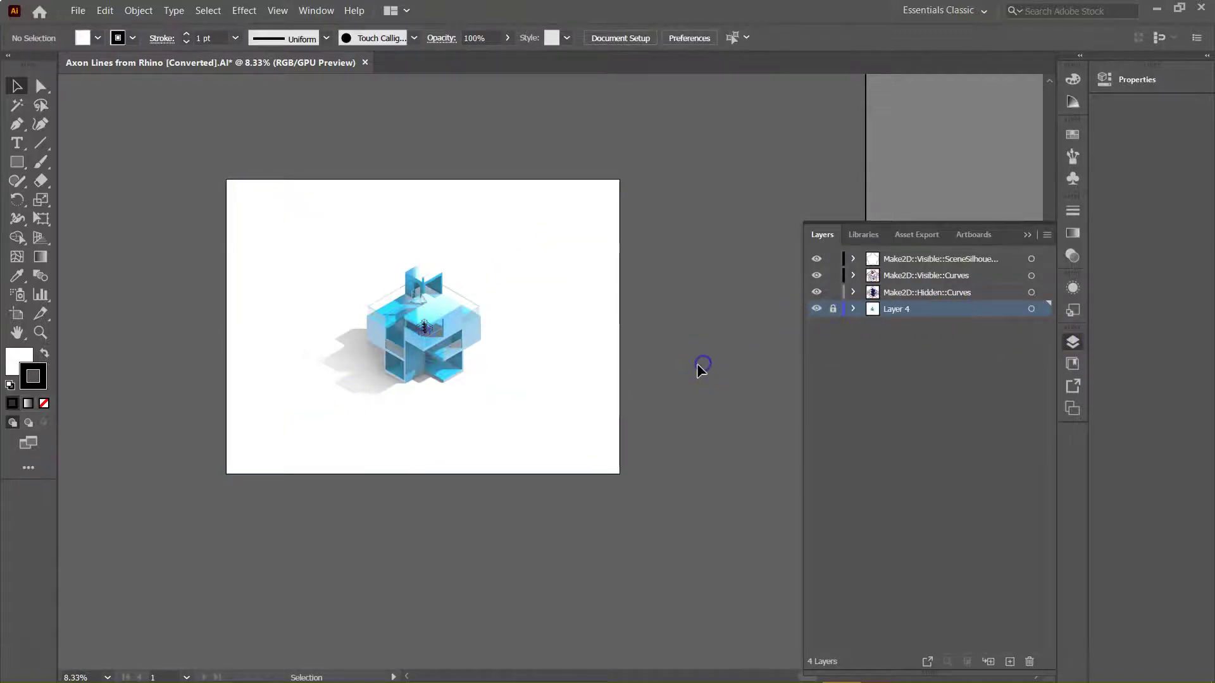
{"action": "key", "text": "ctrl+a"}
Scale the linework proportionally until its size matches the blue rendering.
{"action": "left_click_drag", "start_coordinate": [310, 294], "coordinate": [323, 384], "text": "ctrl"}
{"action": "left_click", "coordinate": [1028, 235]}
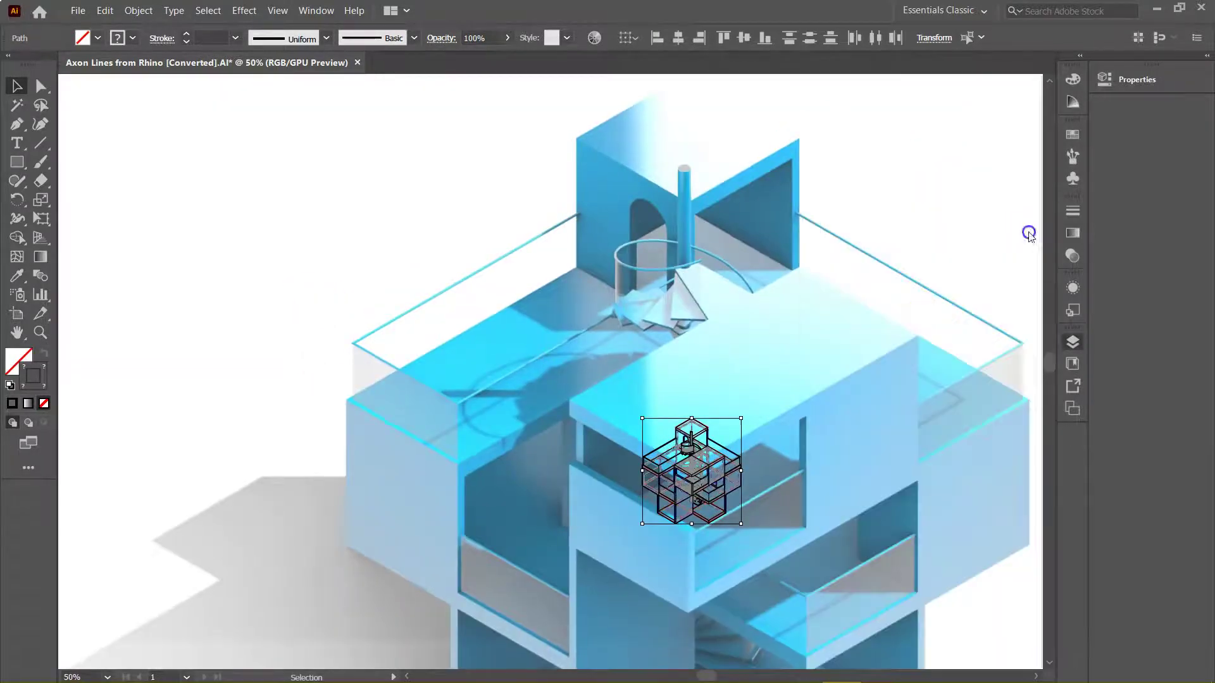
{"action": "left_click_drag", "start_coordinate": [862, 398], "coordinate": [711, 331]}
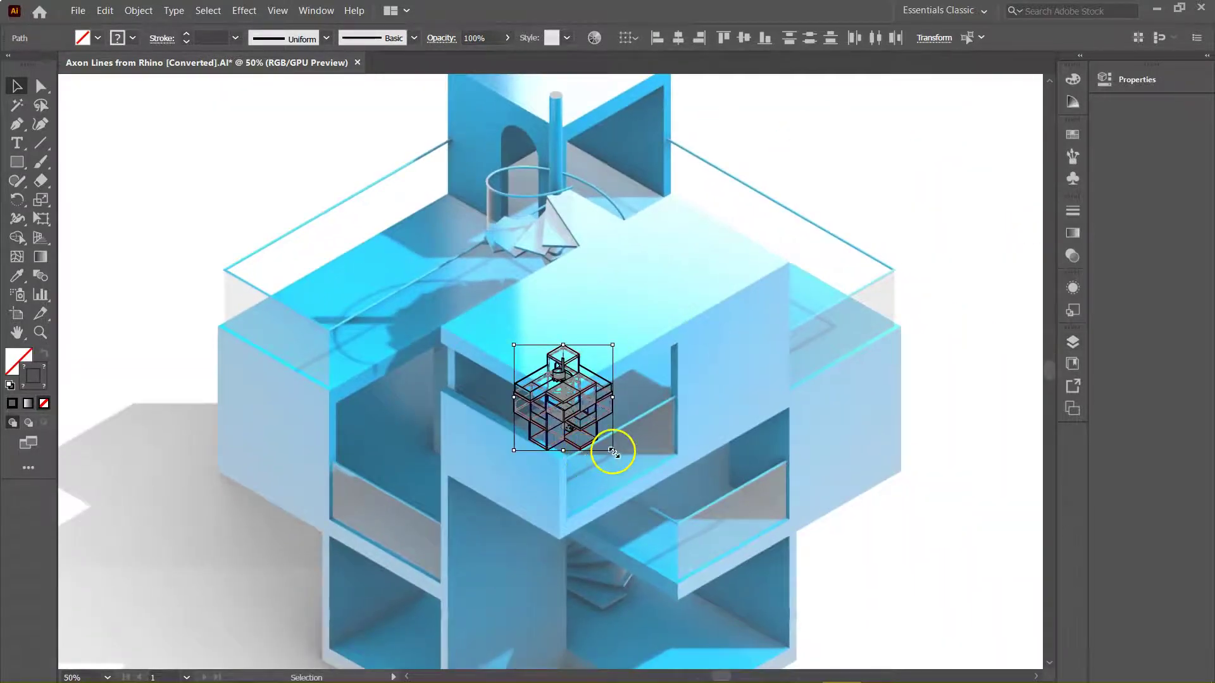
{"action": "mouse_move", "coordinate": [614, 453]}
{"action": "left_mouse_down", "text": "alt+shift"}
{"action": "mouse_move", "coordinate": [724, 542]}
{"action": "mouse_move", "coordinate": [892, 622]}
{"action": "left_mouse_up", "text": "alt+shift"}
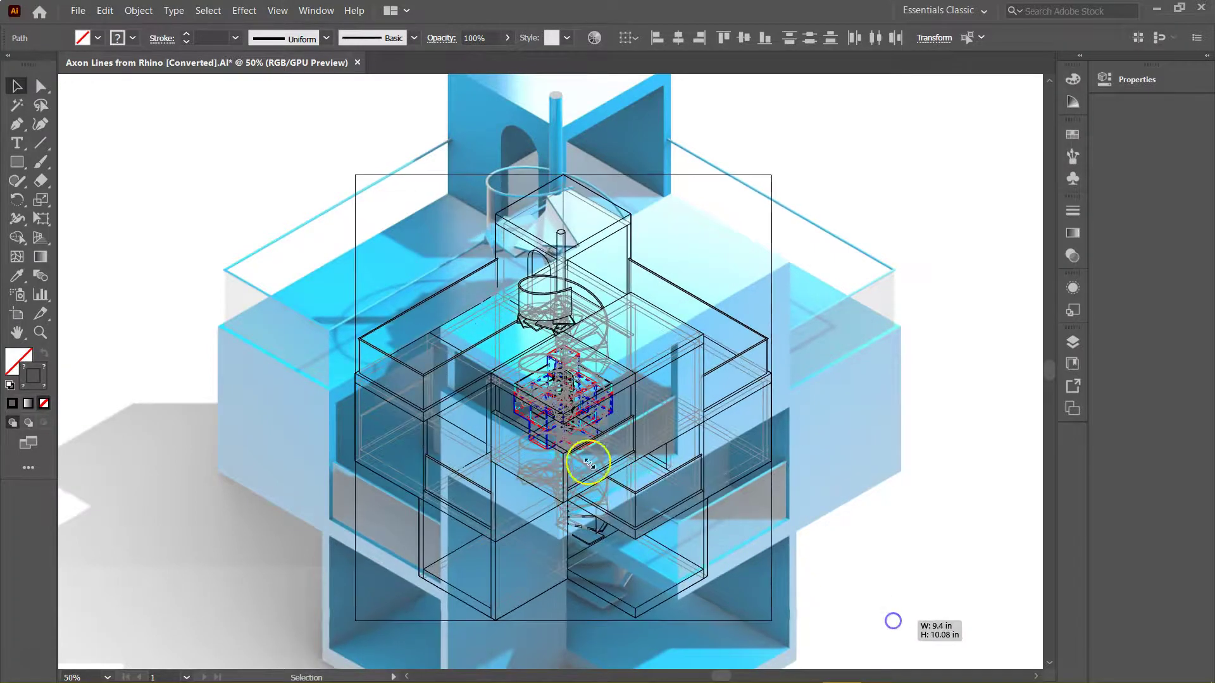
{"action": "scroll", "coordinate": [488, 407], "scroll_direction": "down", "scroll_amount": 3, "text": "alt"}
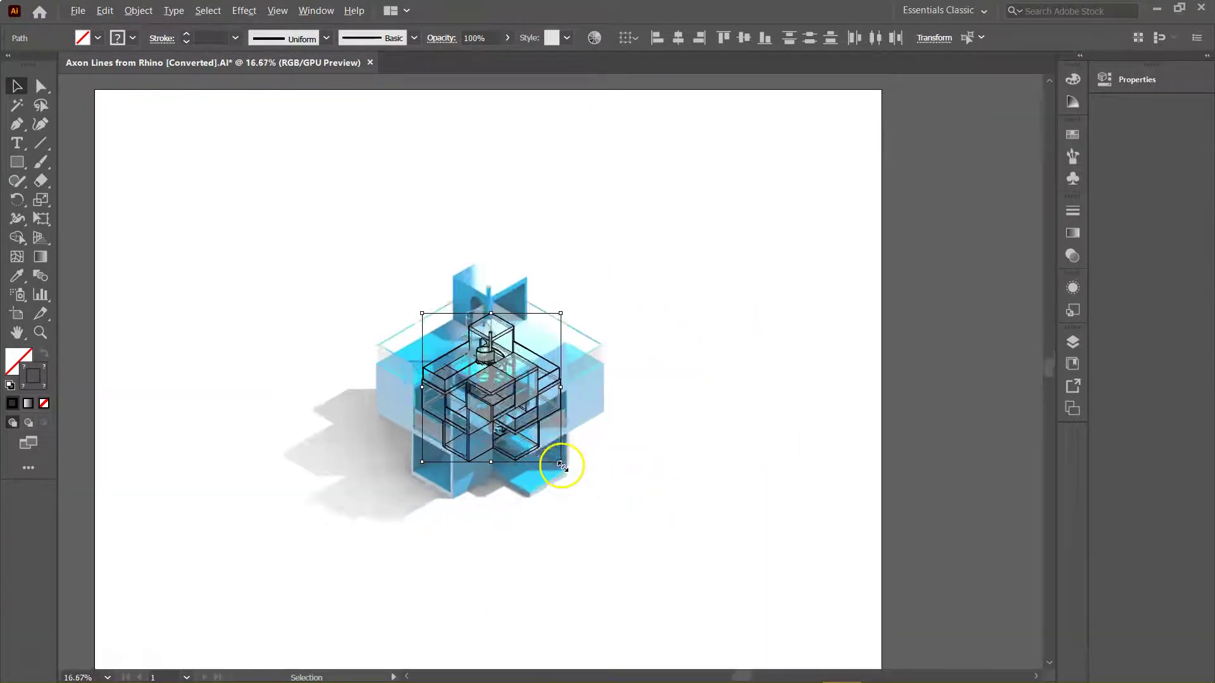
{"action": "scroll", "coordinate": [561, 467], "scroll_direction": "up", "scroll_amount": 1, "text": "alt"}
{"action": "mouse_move", "coordinate": [560, 460]}
{"action": "left_mouse_down", "text": "alt+shift"}
{"action": "mouse_move", "coordinate": [557, 446]}
{"action": "mouse_move", "coordinate": [675, 535]}
{"action": "left_mouse_up", "text": "alt+shift"}
{"action": "left_click_drag", "start_coordinate": [667, 534], "coordinate": [664, 533]}
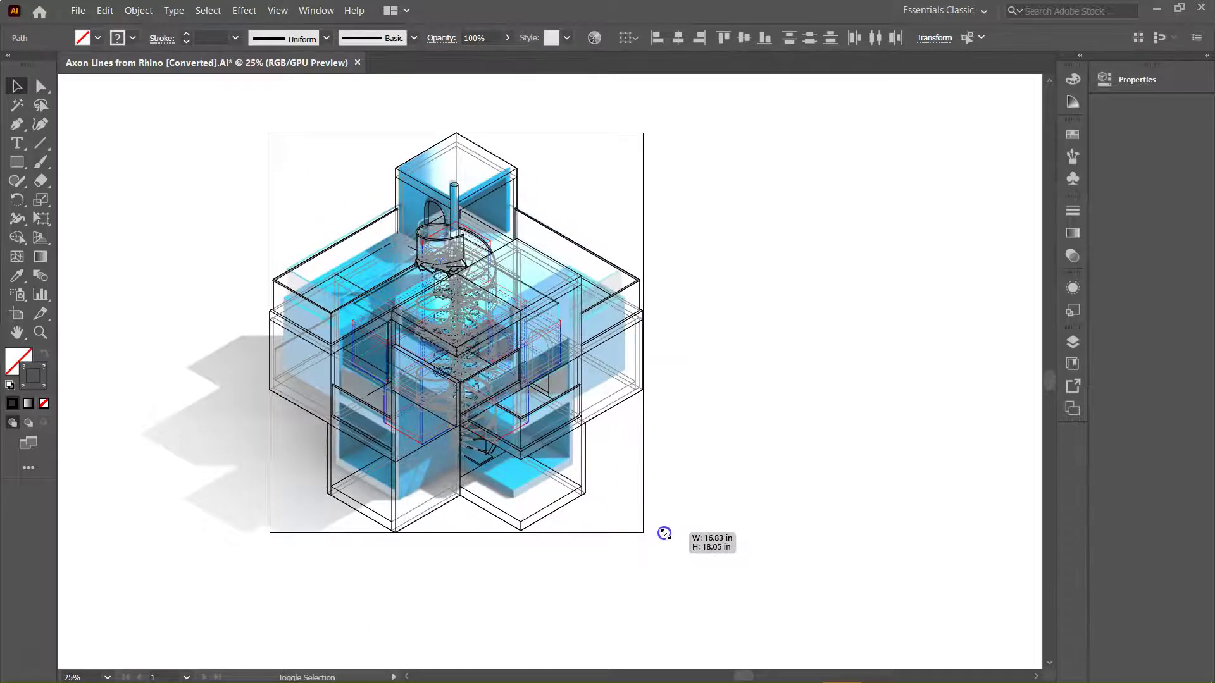
{"action": "left_click_drag", "start_coordinate": [270, 534], "coordinate": [333, 506]}
{"action": "scroll", "coordinate": [332, 506], "scroll_direction": "up", "scroll_amount": 4, "text": "alt"}
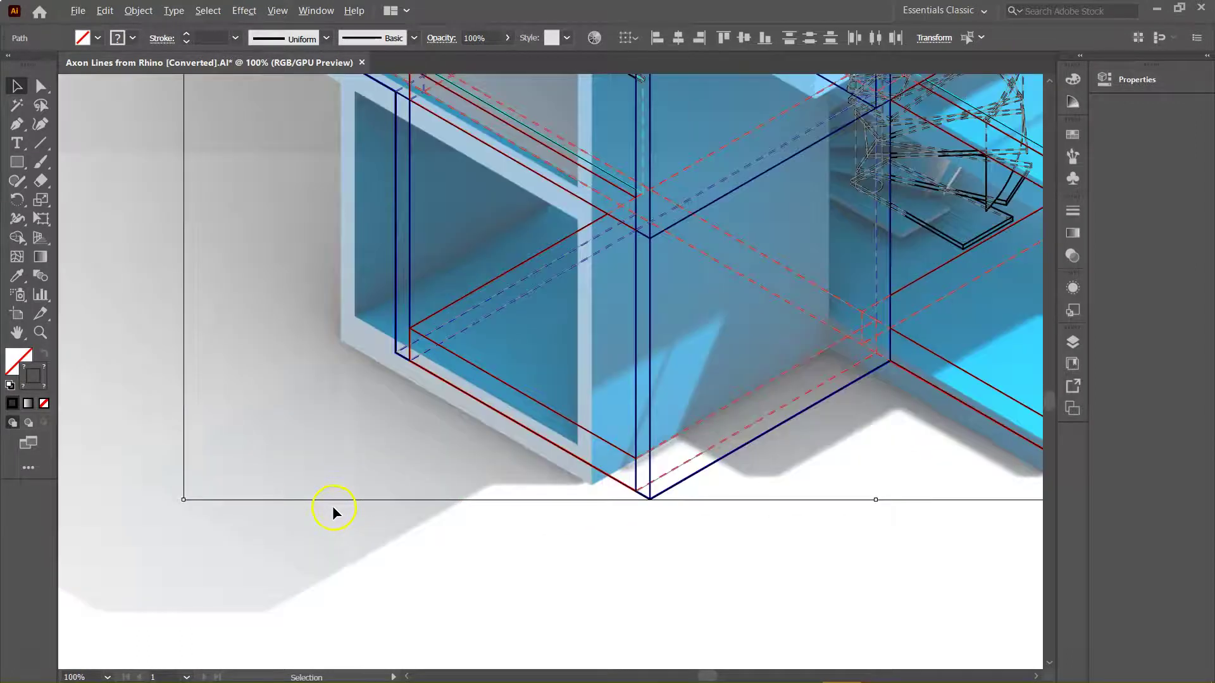
{"action": "left_click_drag", "start_coordinate": [216, 501], "coordinate": [228, 497]}
Nudge the linework left so its bottom and top corners line up with the rendering.
{"action": "left_click_drag", "start_coordinate": [747, 416], "coordinate": [504, 462]}
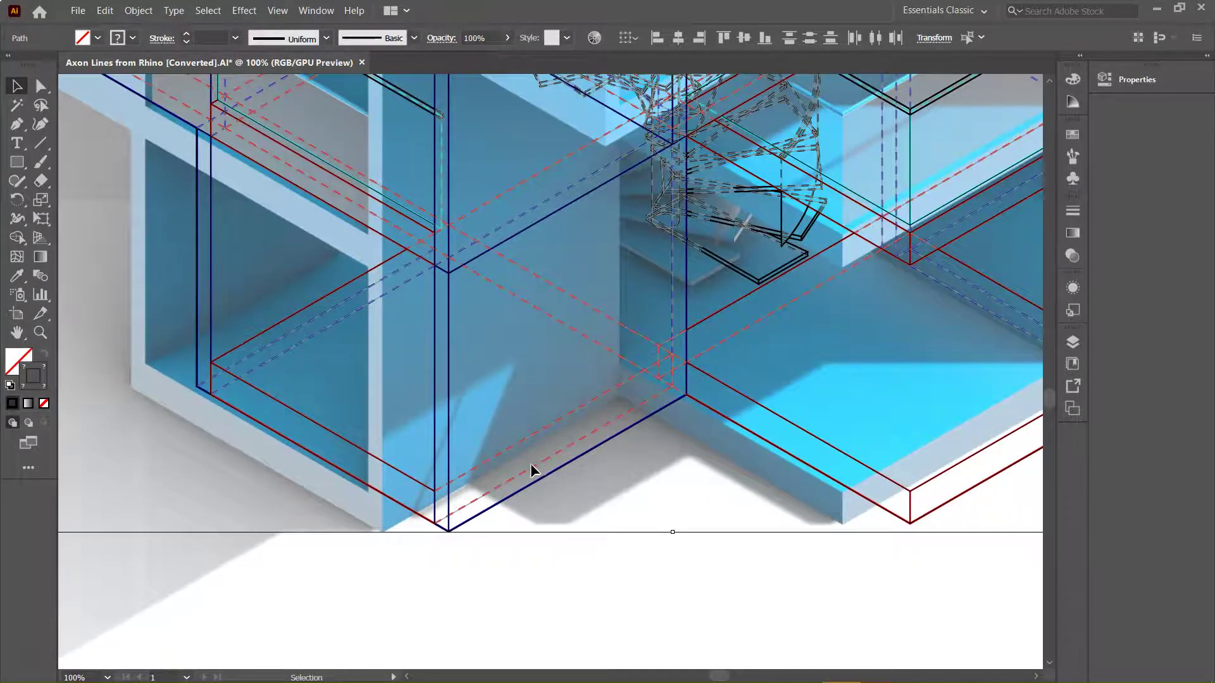
{"action": "scroll", "coordinate": [388, 545], "scroll_direction": "up", "scroll_amount": 3, "text": "alt"}
{"action": "left_click_drag", "start_coordinate": [611, 453], "coordinate": [415, 454], "text": "shift"}
{"action": "scroll", "coordinate": [443, 513], "scroll_direction": "down", "scroll_amount": 6, "text": "alt"}
{"action": "left_click", "coordinate": [518, 310]}
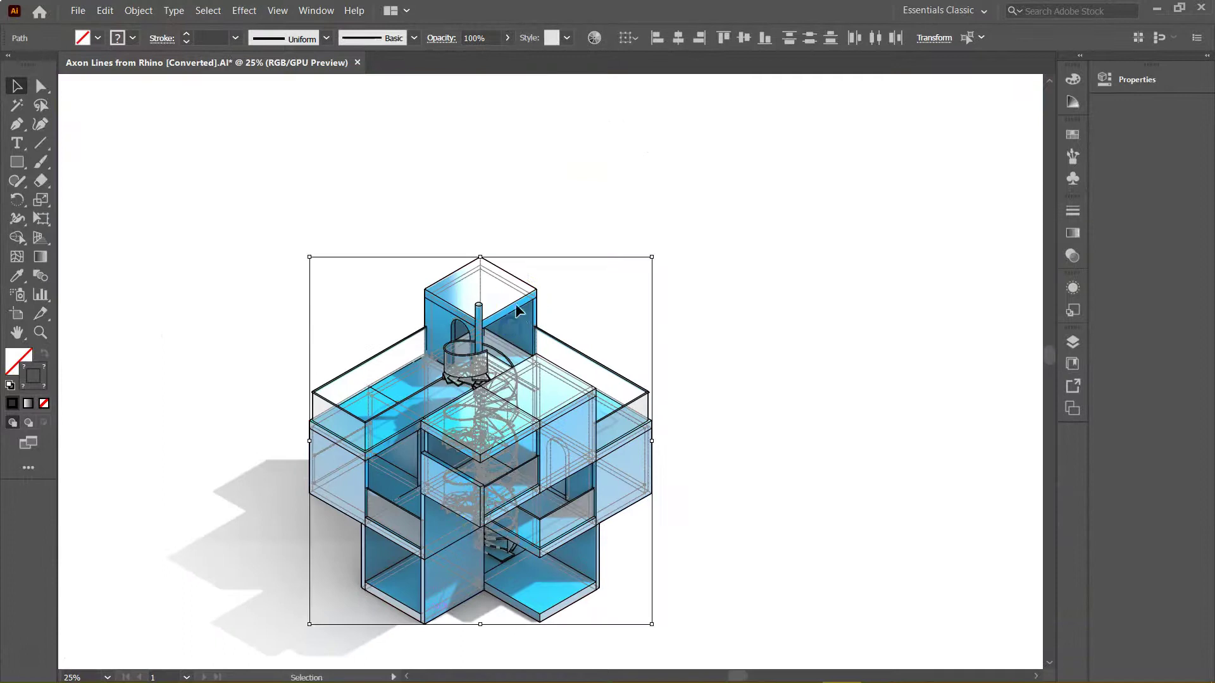
{"action": "scroll", "coordinate": [514, 257], "scroll_direction": "up", "scroll_amount": 7, "text": "alt"}
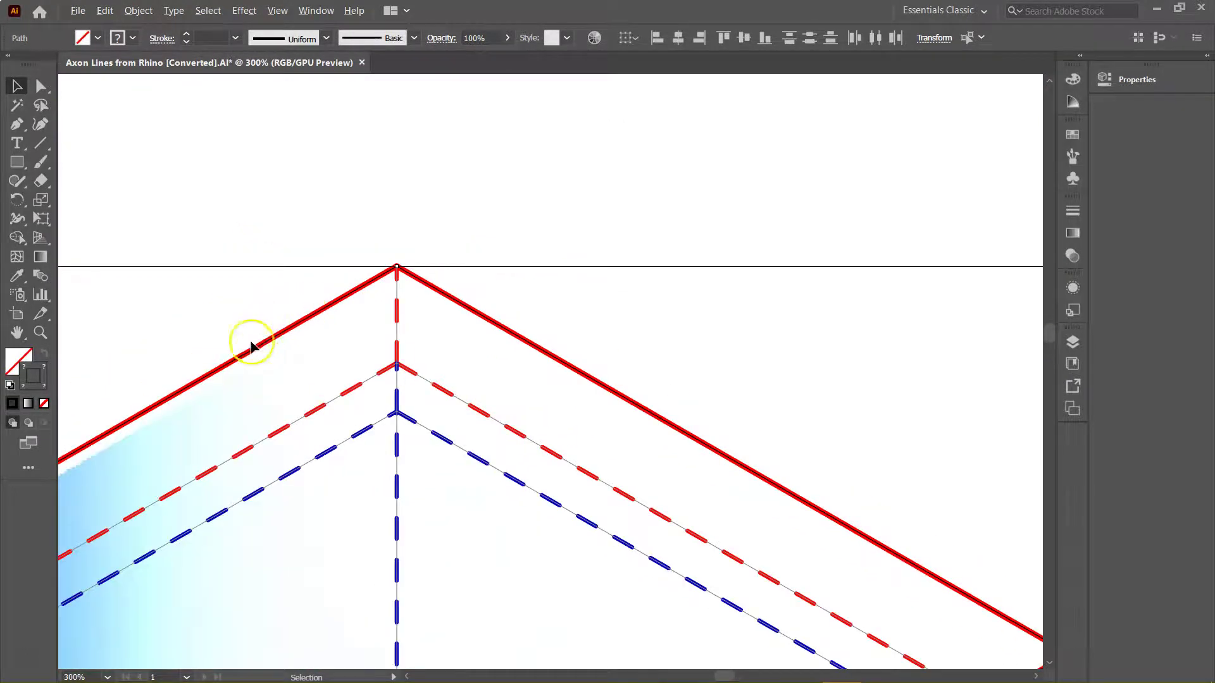
{"action": "left_click_drag", "start_coordinate": [250, 344], "coordinate": [599, 276]}
{"action": "scroll", "coordinate": [588, 282], "scroll_direction": "down", "scroll_amount": 2, "text": "alt"}
{"action": "scroll", "coordinate": [629, 301], "scroll_direction": "left", "scroll_amount": 4, "text": "ctrl"}
{"action": "scroll", "coordinate": [491, 301], "scroll_direction": "down", "scroll_amount": 3, "text": "alt"}
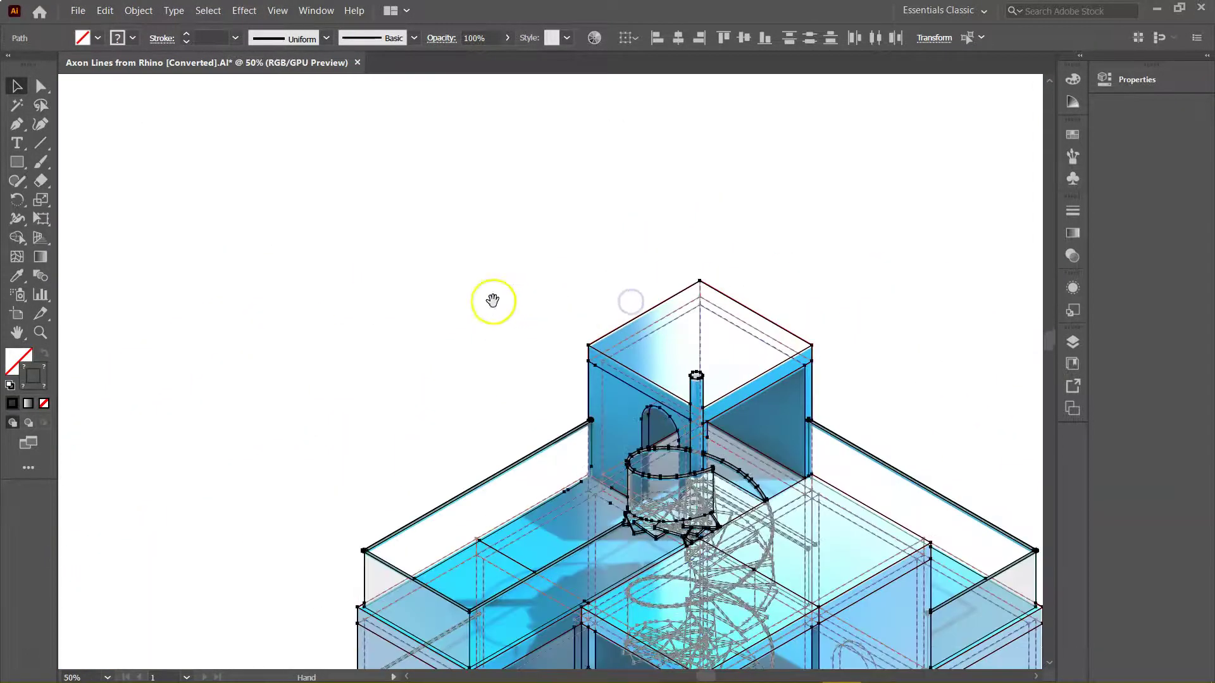
{"action": "left_click_drag", "start_coordinate": [491, 301], "coordinate": [508, 324]}
{"action": "scroll", "coordinate": [508, 324], "scroll_direction": "up", "scroll_amount": 1, "text": "alt"}
{"action": "mouse_move", "coordinate": [329, 296]}
{"action": "left_mouse_down"}
{"action": "mouse_move", "coordinate": [349, 317]}
{"action": "mouse_move", "coordinate": [325, 299]}
{"action": "left_mouse_up"}
{"action": "scroll", "coordinate": [602, 385], "scroll_direction": "up", "scroll_amount": 5, "text": "alt"}
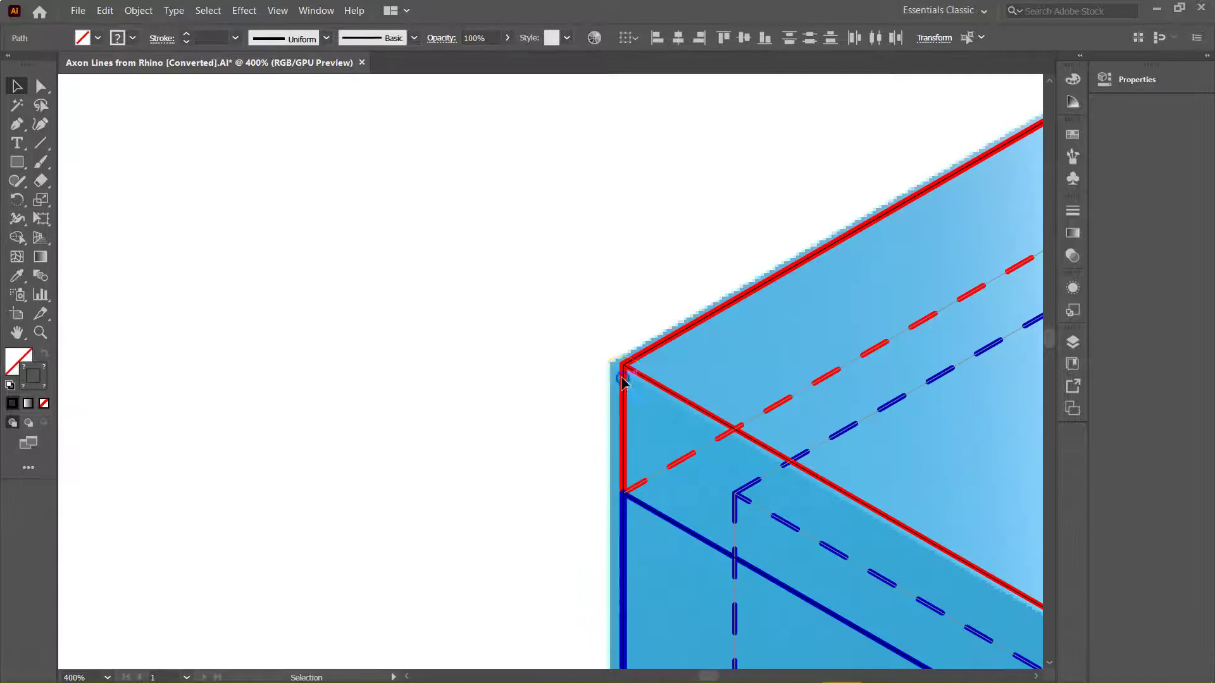
{"action": "left_click_drag", "start_coordinate": [622, 383], "coordinate": [611, 374], "text": "shift"}
{"action": "scroll", "coordinate": [543, 388], "scroll_direction": "down", "scroll_amount": 8, "text": "alt"}
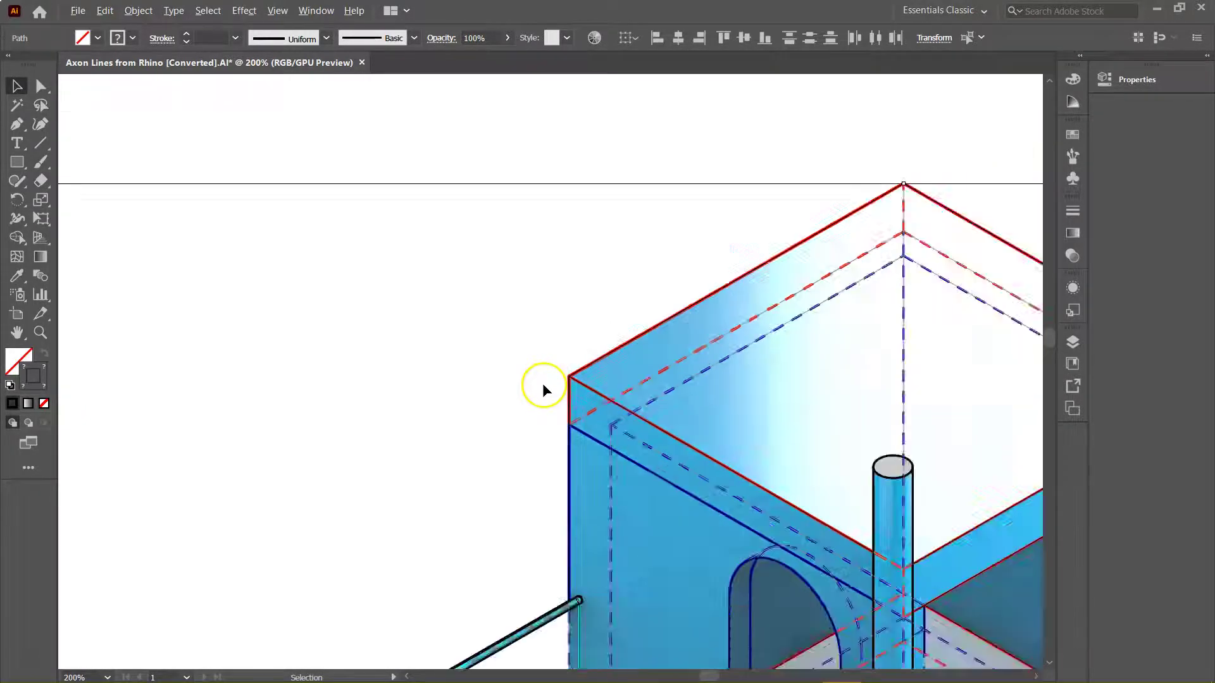
{"action": "scroll", "coordinate": [568, 528], "scroll_direction": "up", "scroll_amount": 6, "text": "alt"}
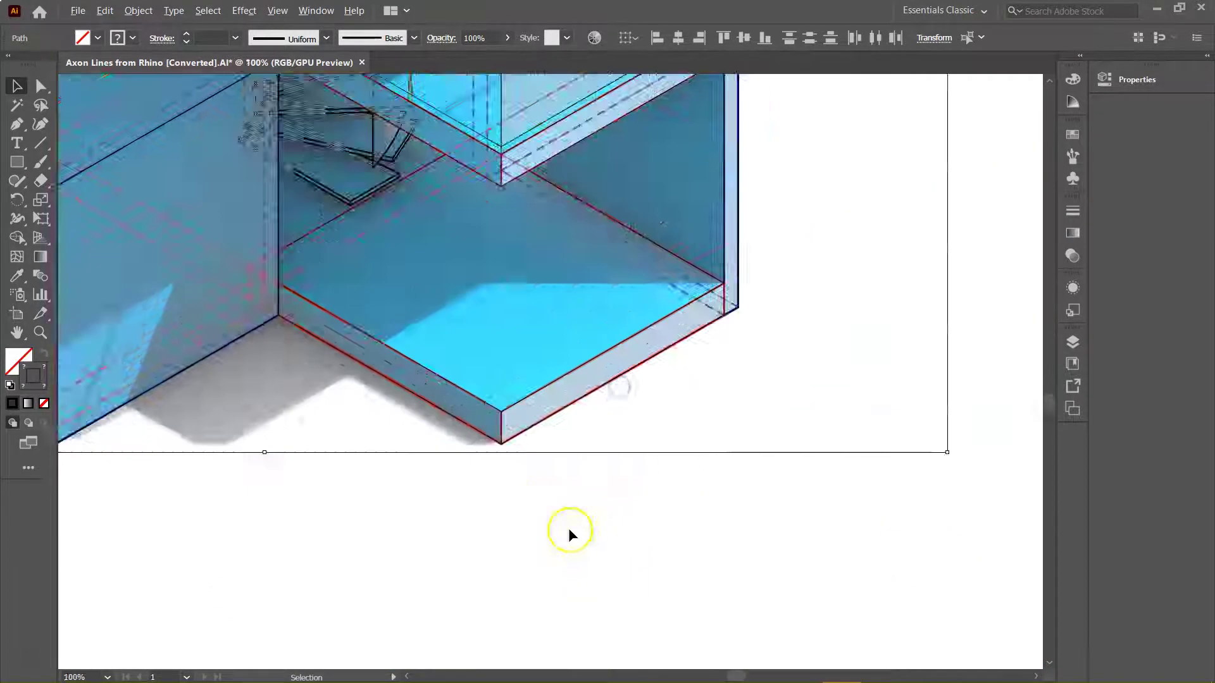
{"action": "scroll", "coordinate": [498, 468], "scroll_direction": "down", "scroll_amount": 6, "text": "alt"}
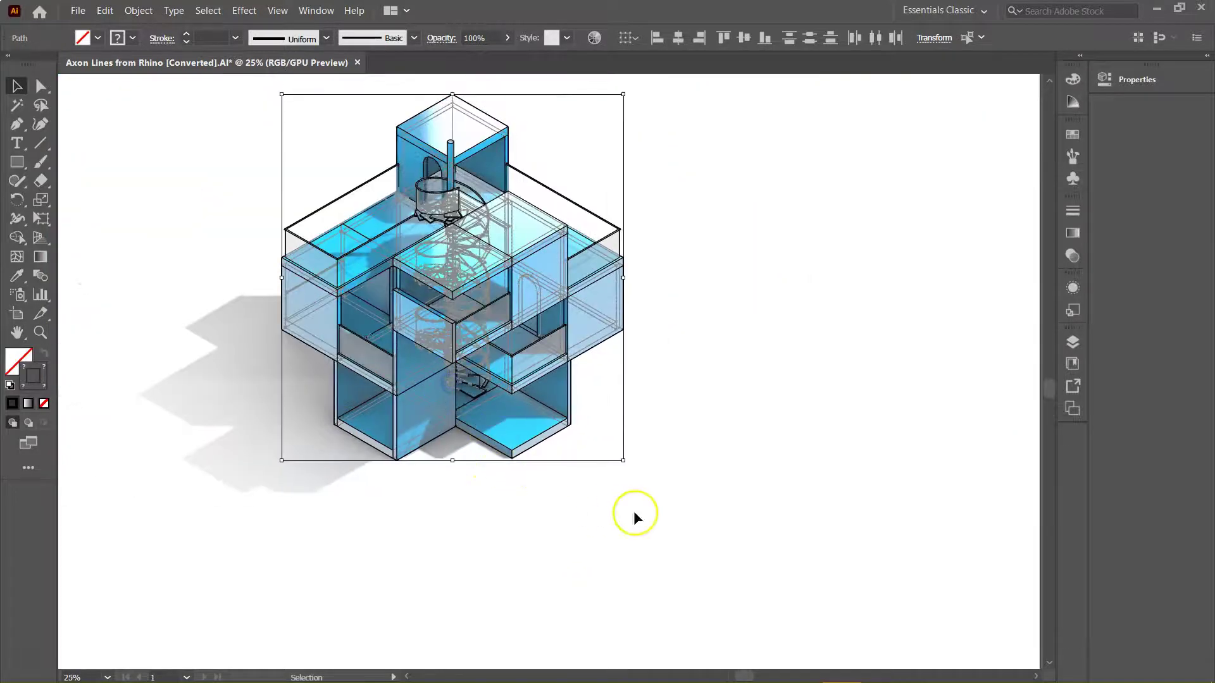
Select all the linework and make its stroke colour black.
{"action": "left_click", "coordinate": [633, 512]}
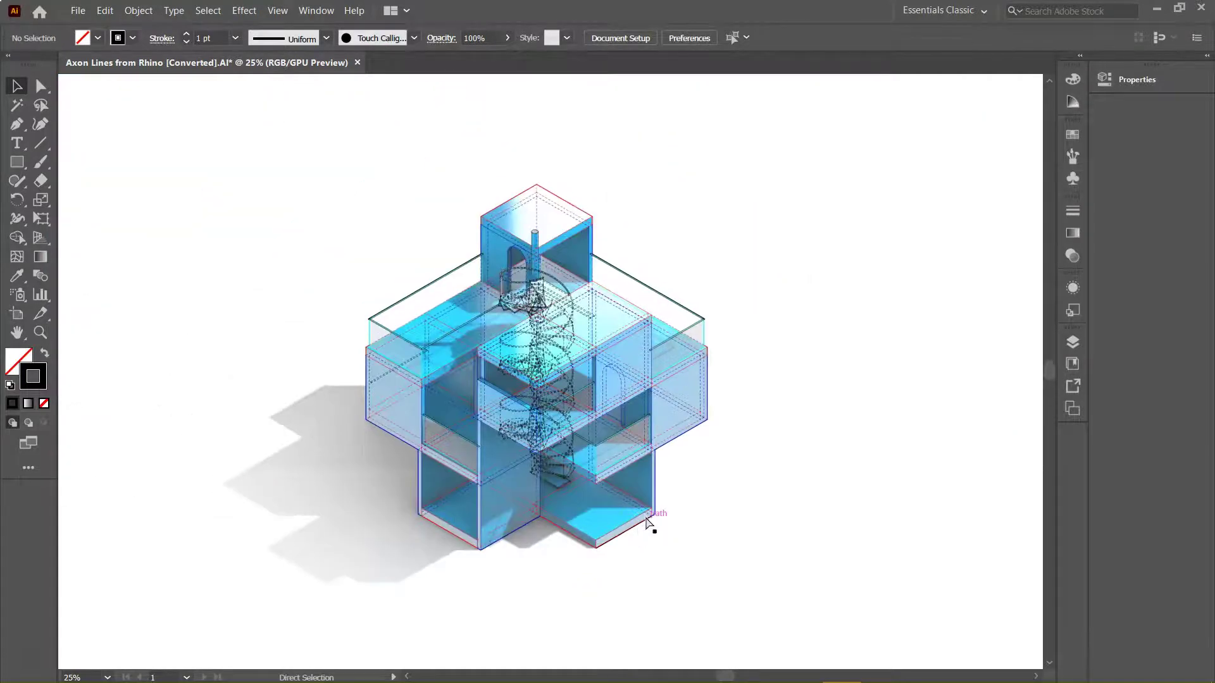
{"action": "key", "text": "ctrl+a"}
{"action": "key", "text": "v"}
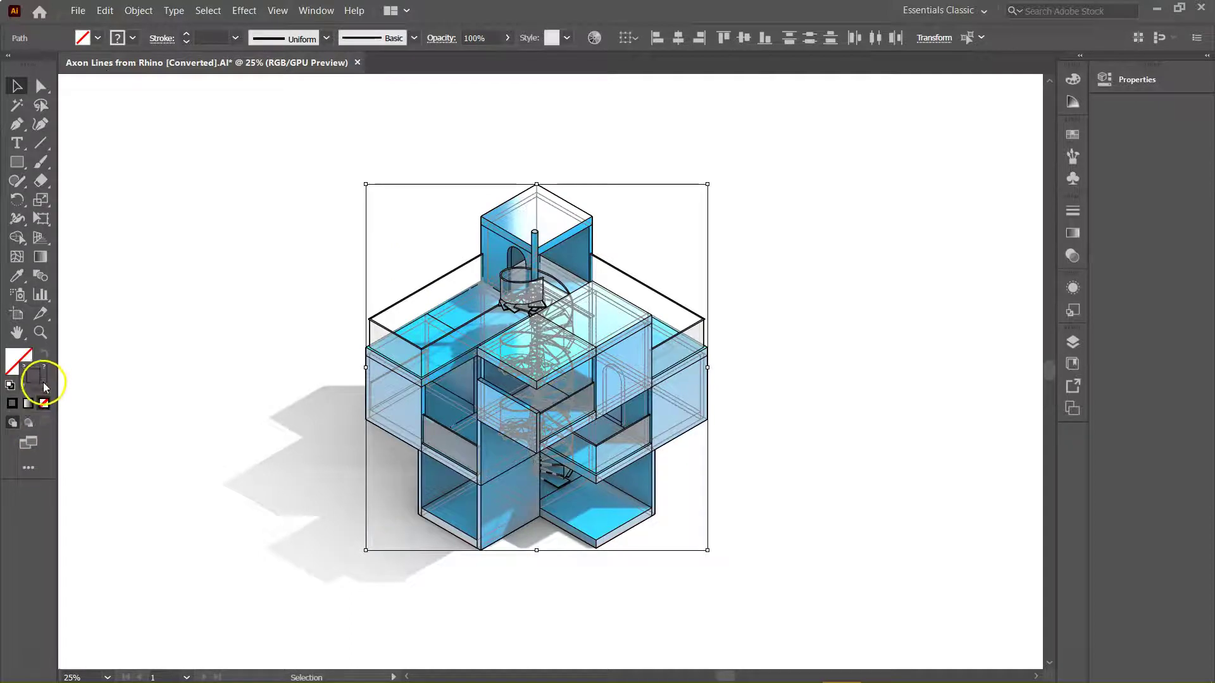
{"action": "double_click", "coordinate": [44, 384]}
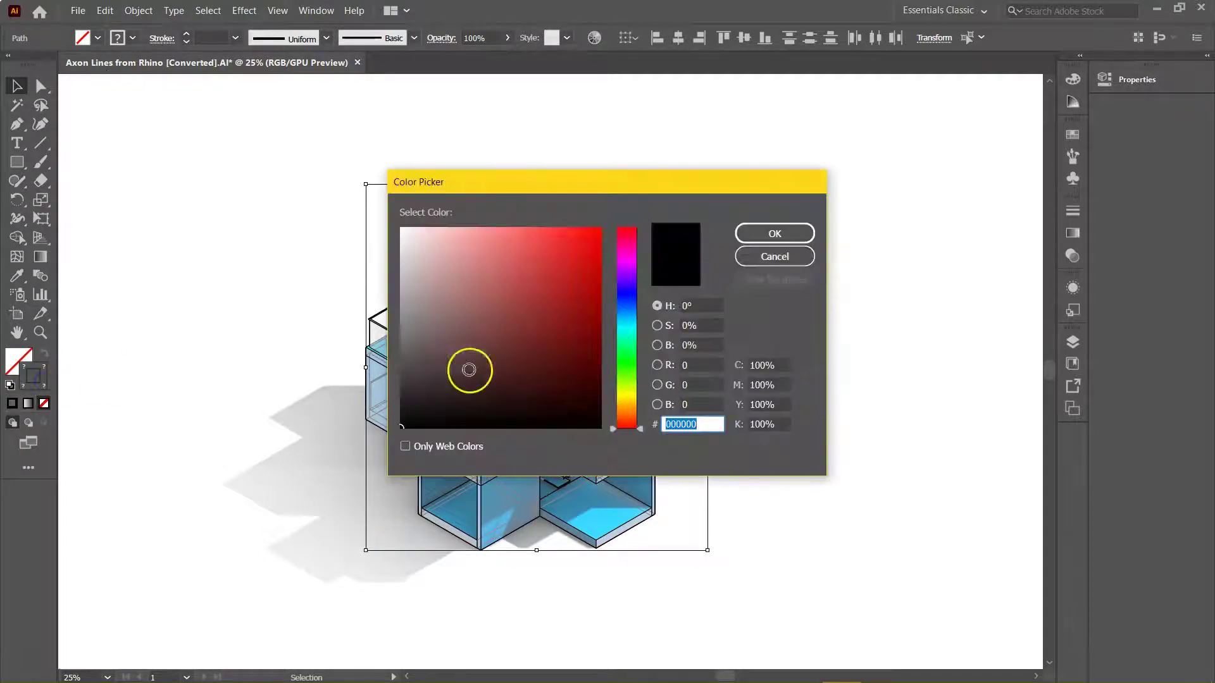
{"action": "left_click", "coordinate": [782, 234]}
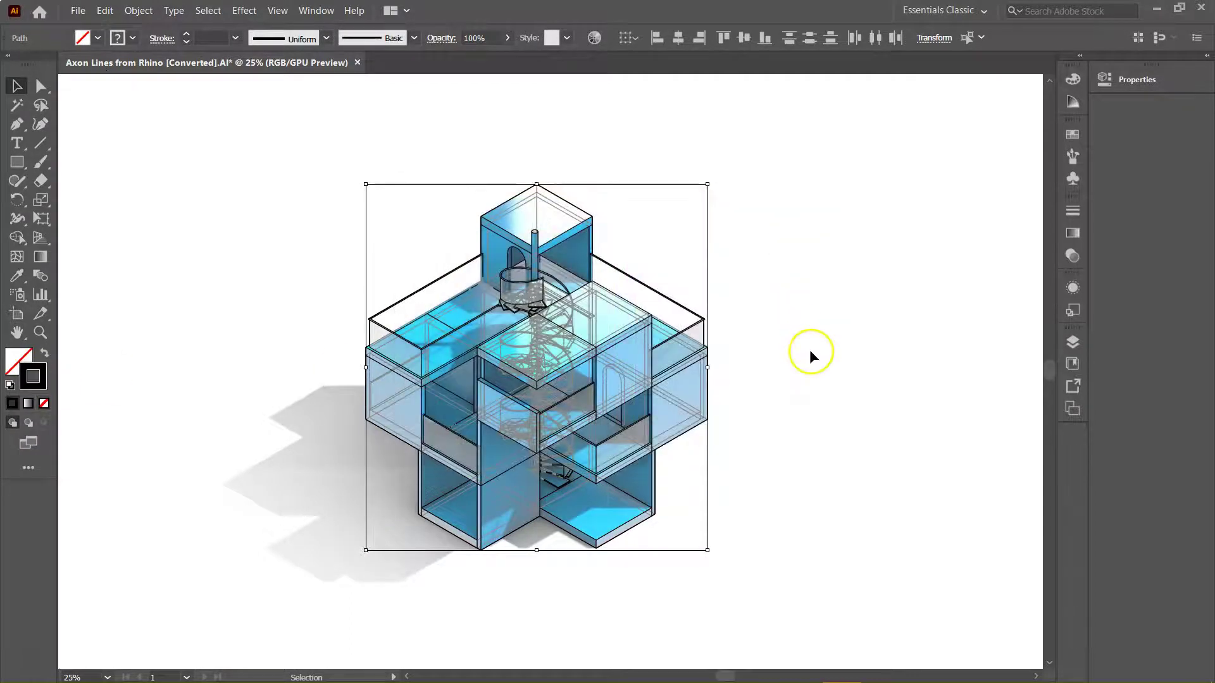
Set the imported linework's stroke weight to 0.25 pt.
{"action": "left_click", "coordinate": [810, 349]}
{"action": "left_click", "coordinate": [641, 449]}
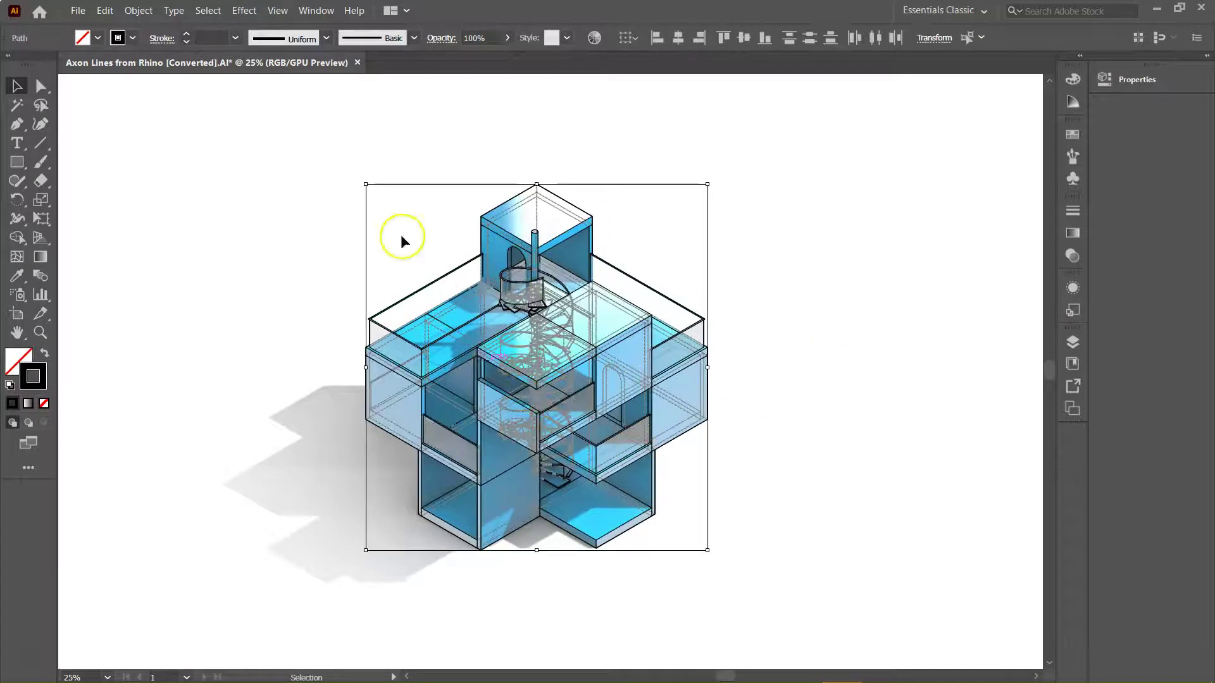
{"action": "left_click", "coordinate": [211, 39]}
{"action": "key", "text": "BackSpace"}
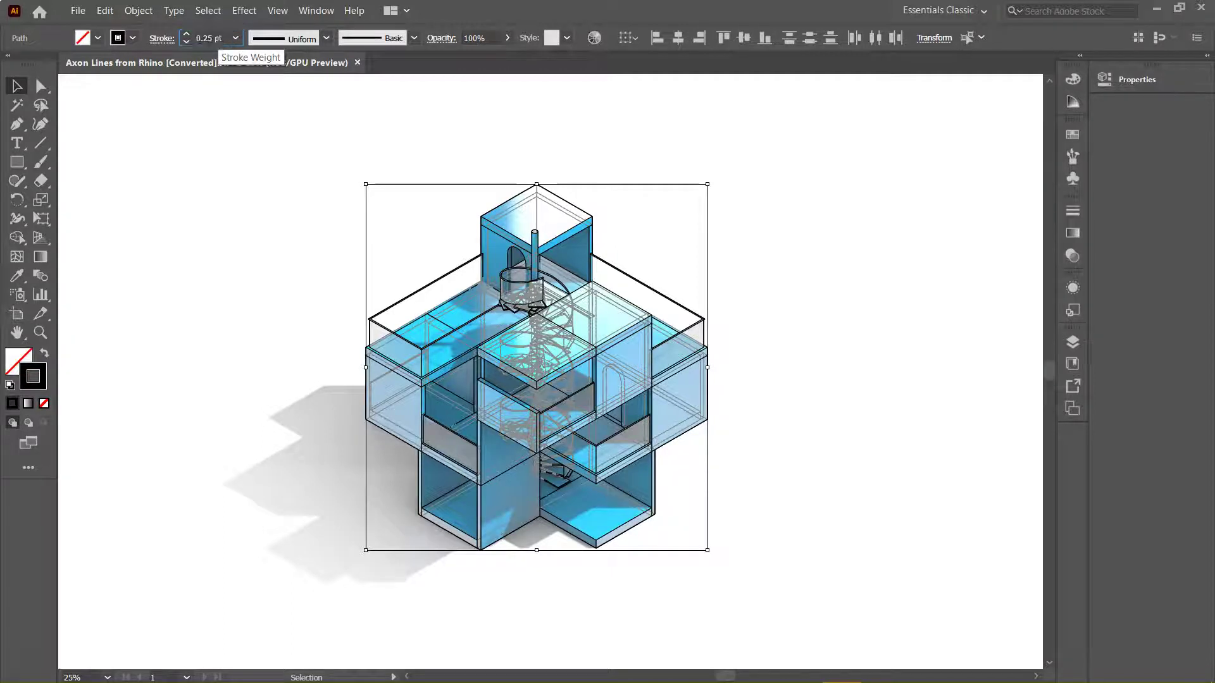
Inspect the fine lines at 100% across the building, then fit the artboard.
{"action": "left_click", "coordinate": [244, 210]}
{"action": "key", "text": "ctrl+1"}
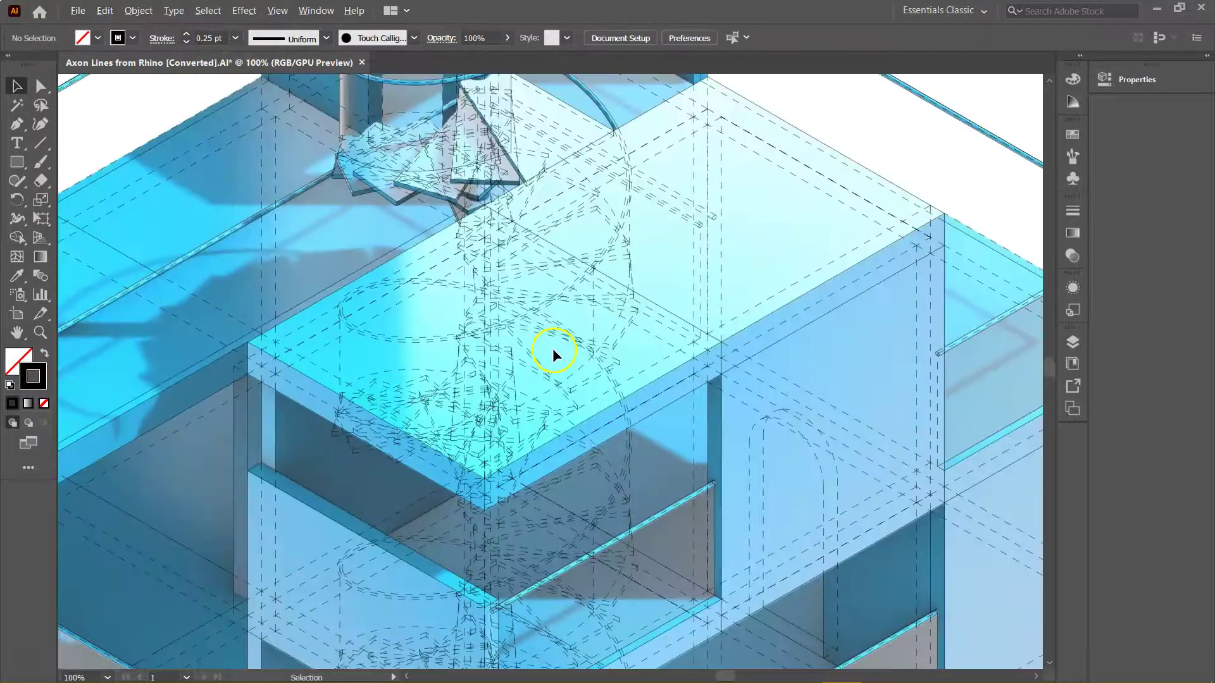
{"action": "left_click_drag", "start_coordinate": [327, 314], "coordinate": [531, 306]}
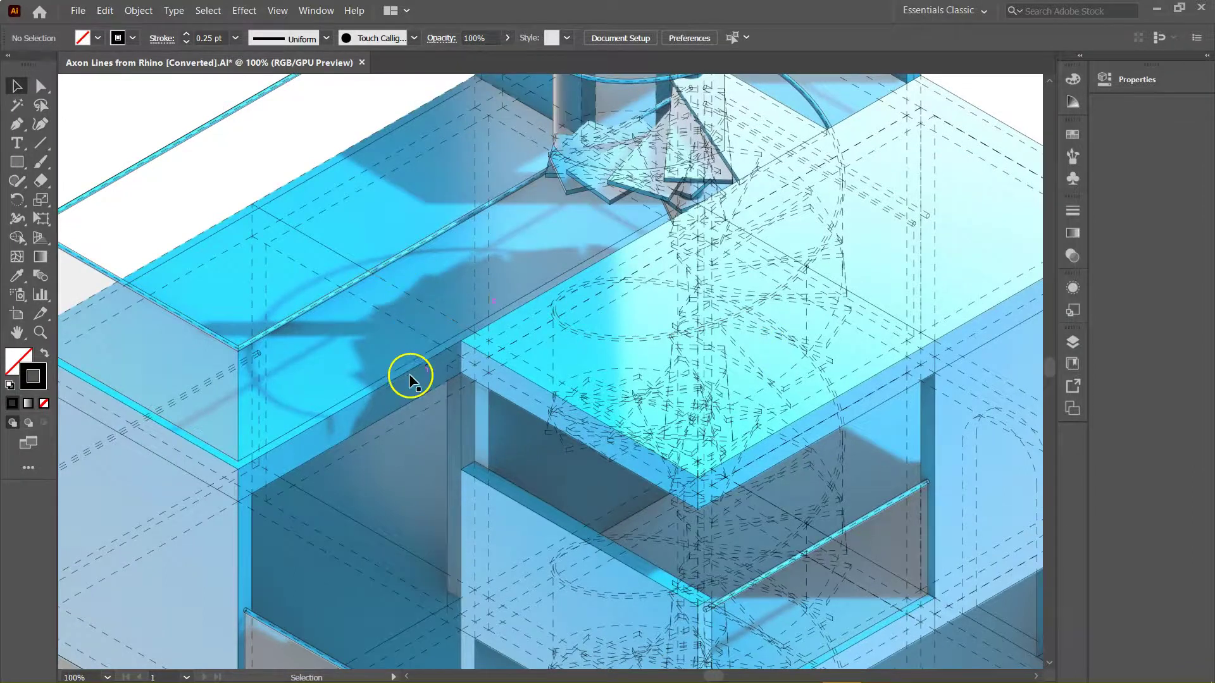
{"action": "left_click_drag", "start_coordinate": [407, 374], "coordinate": [545, 360]}
{"action": "left_click_drag", "start_coordinate": [692, 487], "coordinate": [567, 282]}
{"action": "left_click_drag", "start_coordinate": [581, 494], "coordinate": [569, 440]}
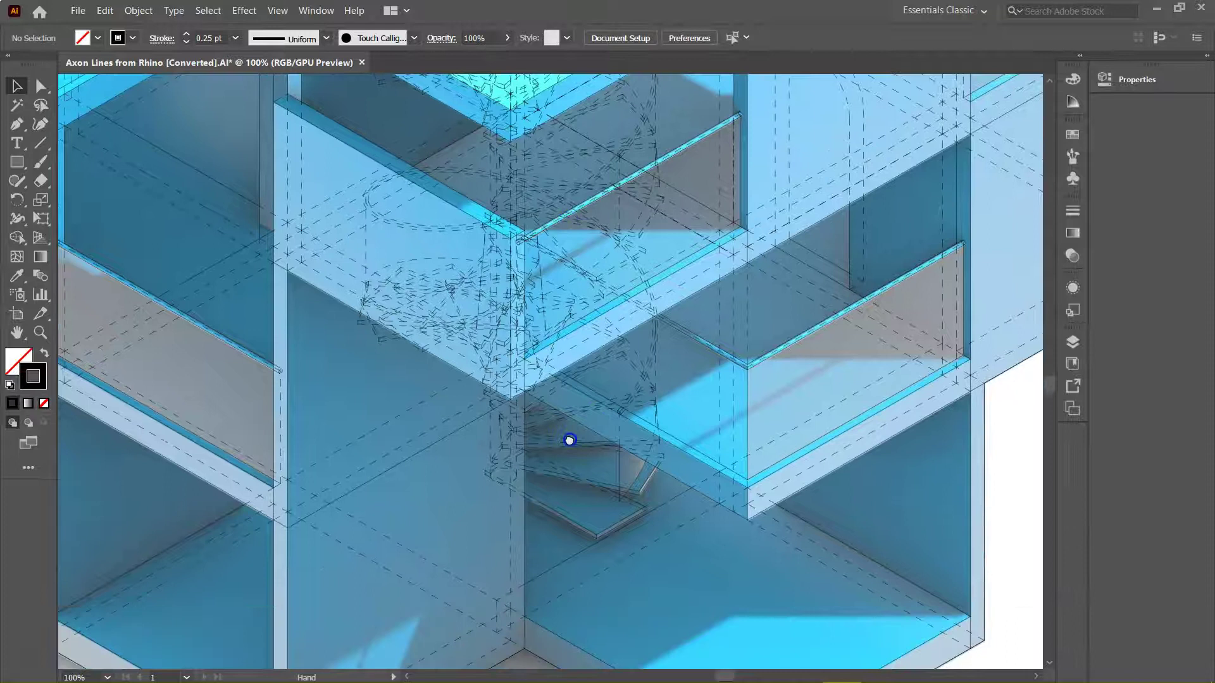
{"action": "left_click_drag", "start_coordinate": [452, 364], "coordinate": [466, 466]}
{"action": "left_click_drag", "start_coordinate": [445, 342], "coordinate": [606, 362]}
{"action": "key", "text": "ctrl+0"}
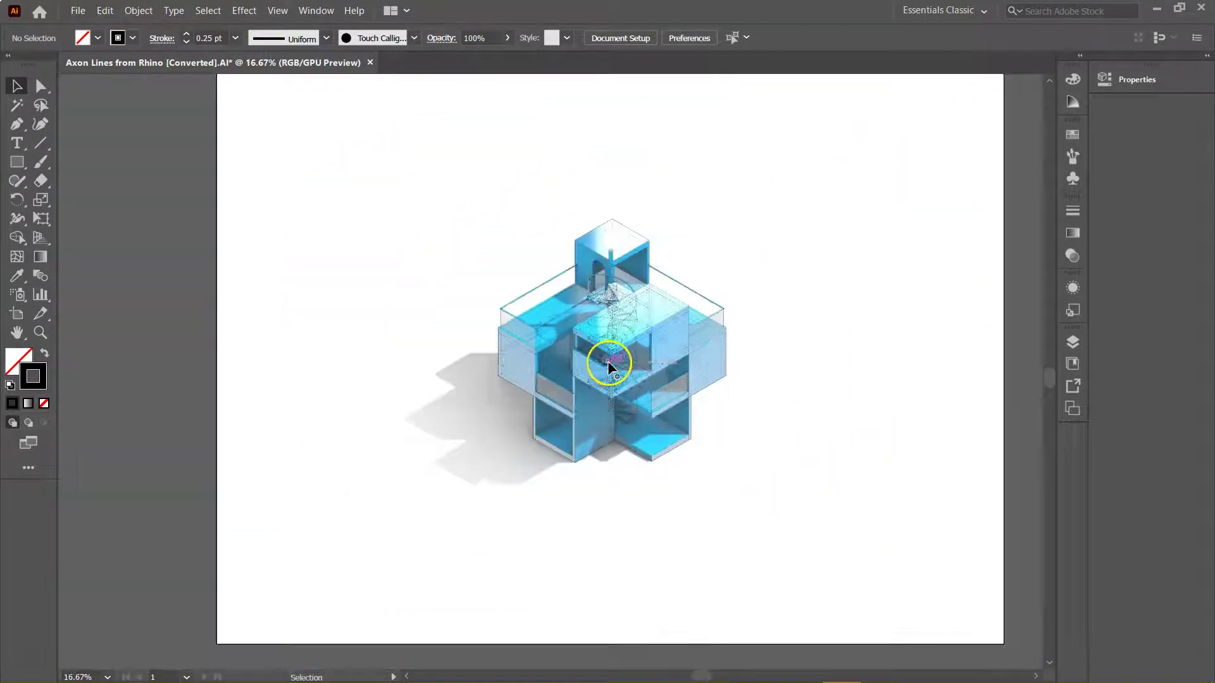
Give the Make2D::Visible::Curves linework a 1 pt stroke and check it close up.
{"action": "key", "text": "ctrl+equal"}
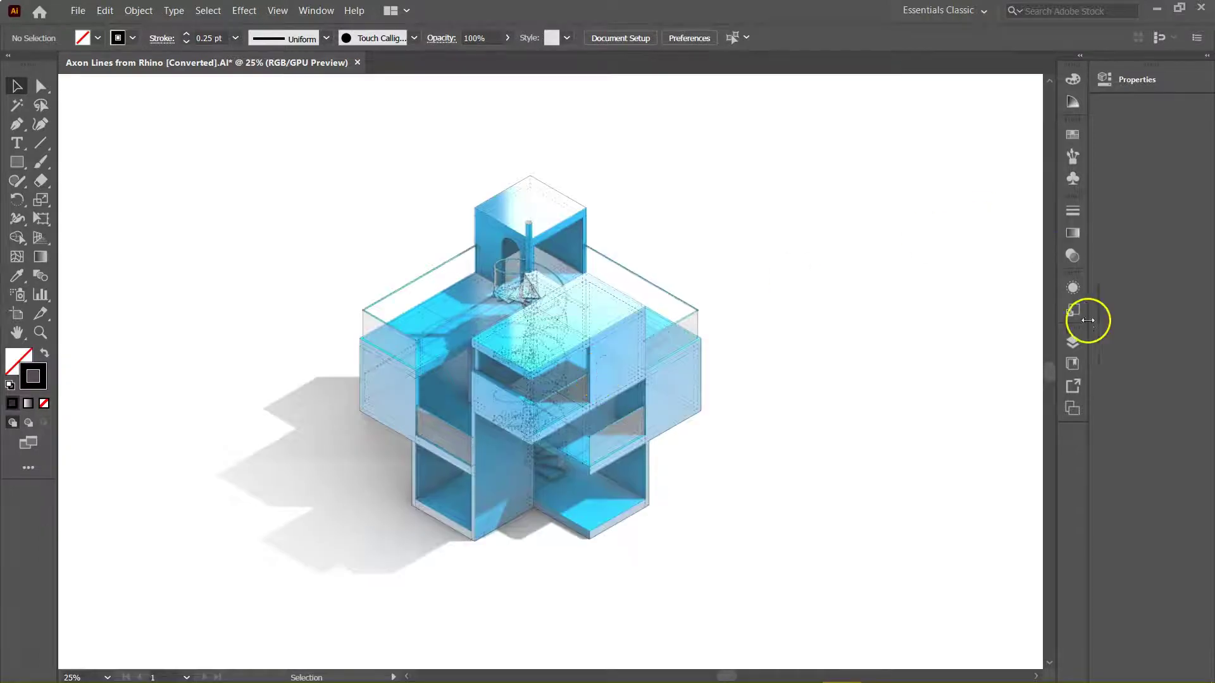
{"action": "left_click", "coordinate": [1072, 348]}
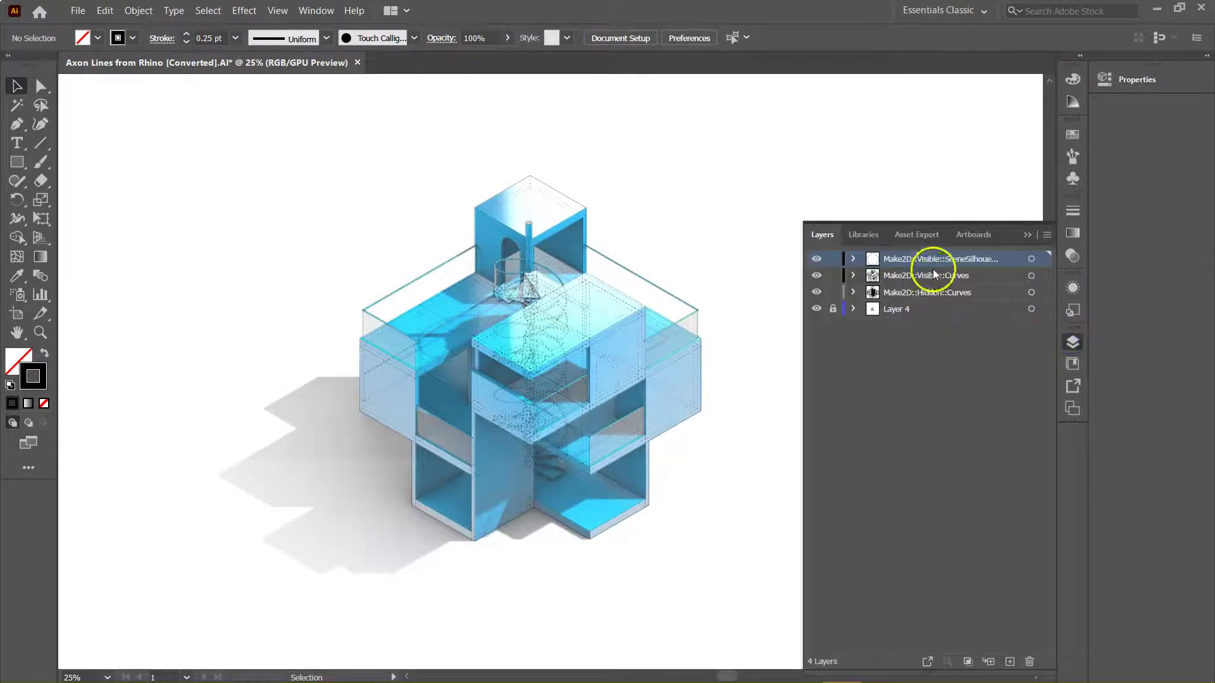
{"action": "left_click", "coordinate": [942, 277]}
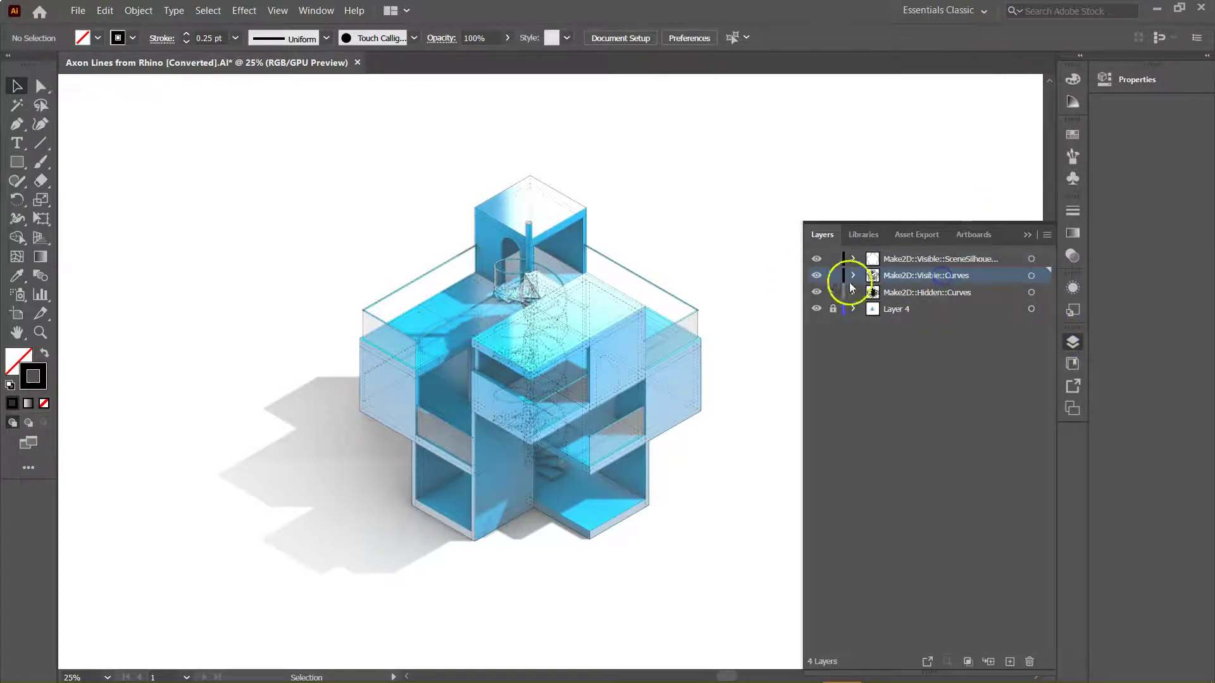
{"action": "left_click", "coordinate": [817, 293]}
{"action": "left_click", "coordinate": [817, 293]}
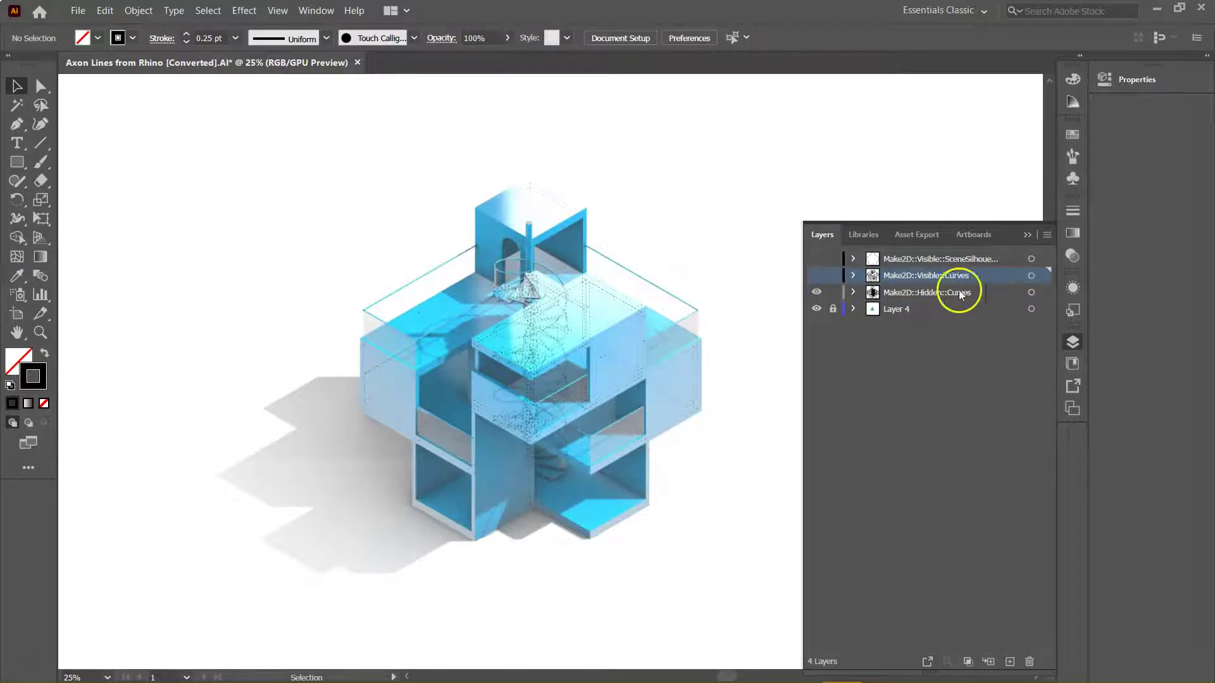
{"action": "left_click", "coordinate": [1032, 292]}
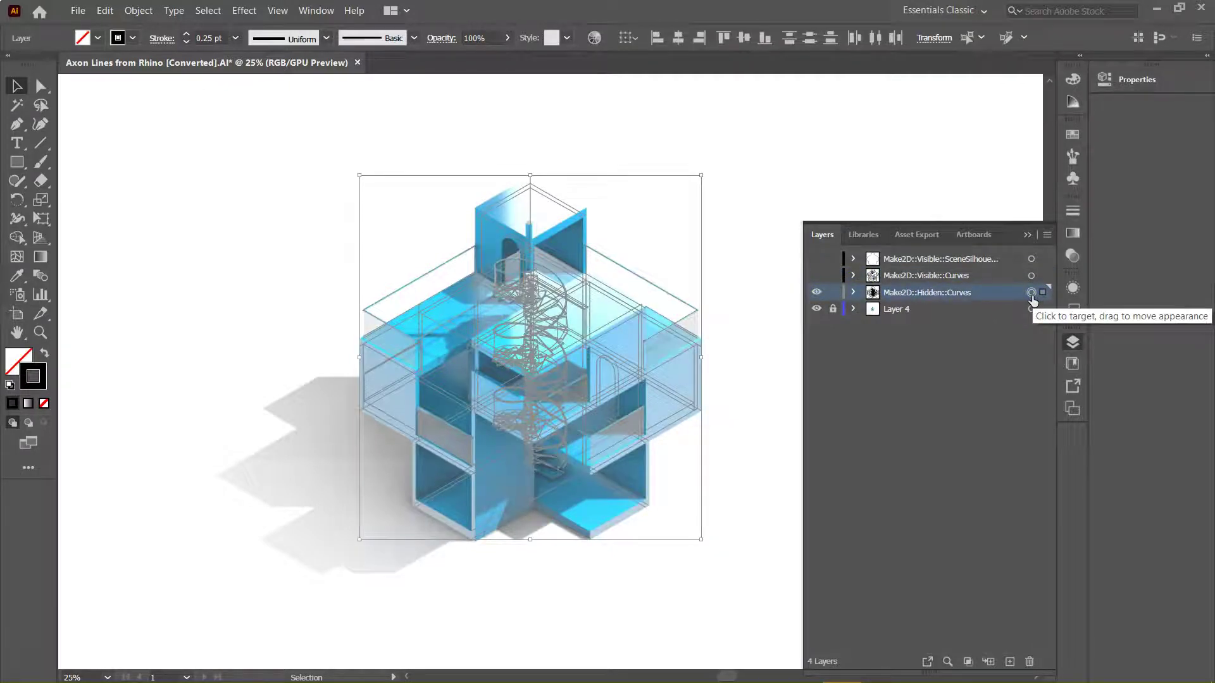
{"action": "left_click", "coordinate": [817, 293]}
{"action": "left_click", "coordinate": [817, 275]}
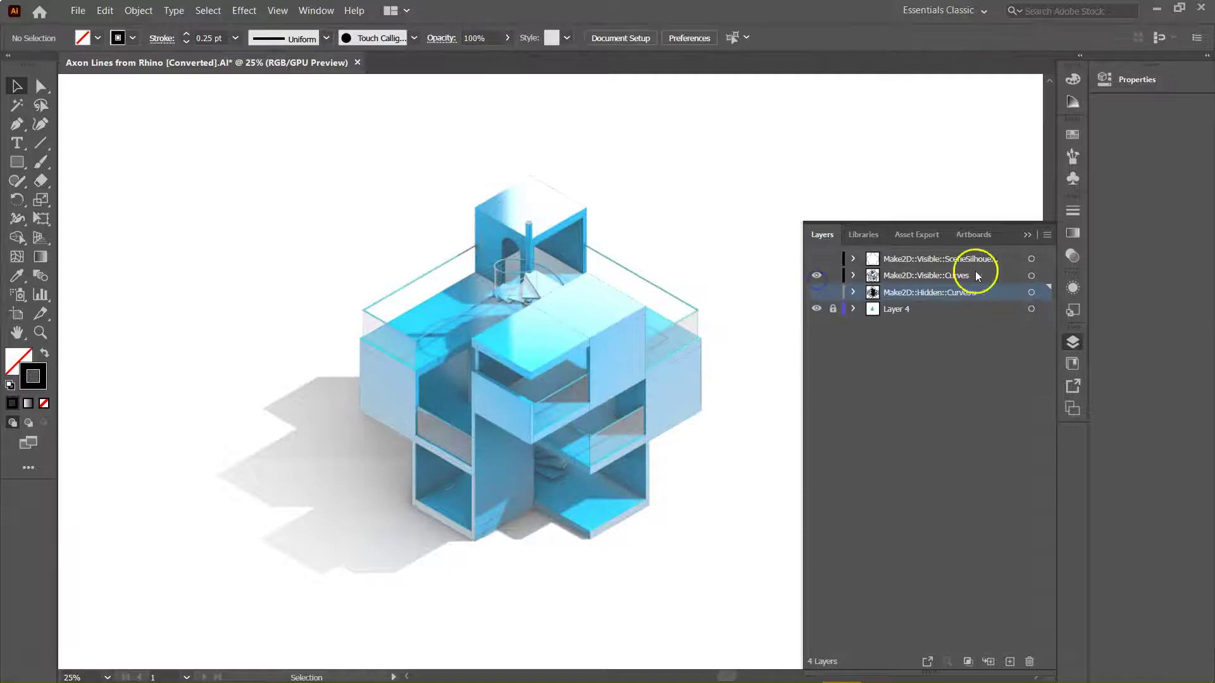
{"action": "left_click", "coordinate": [1031, 276]}
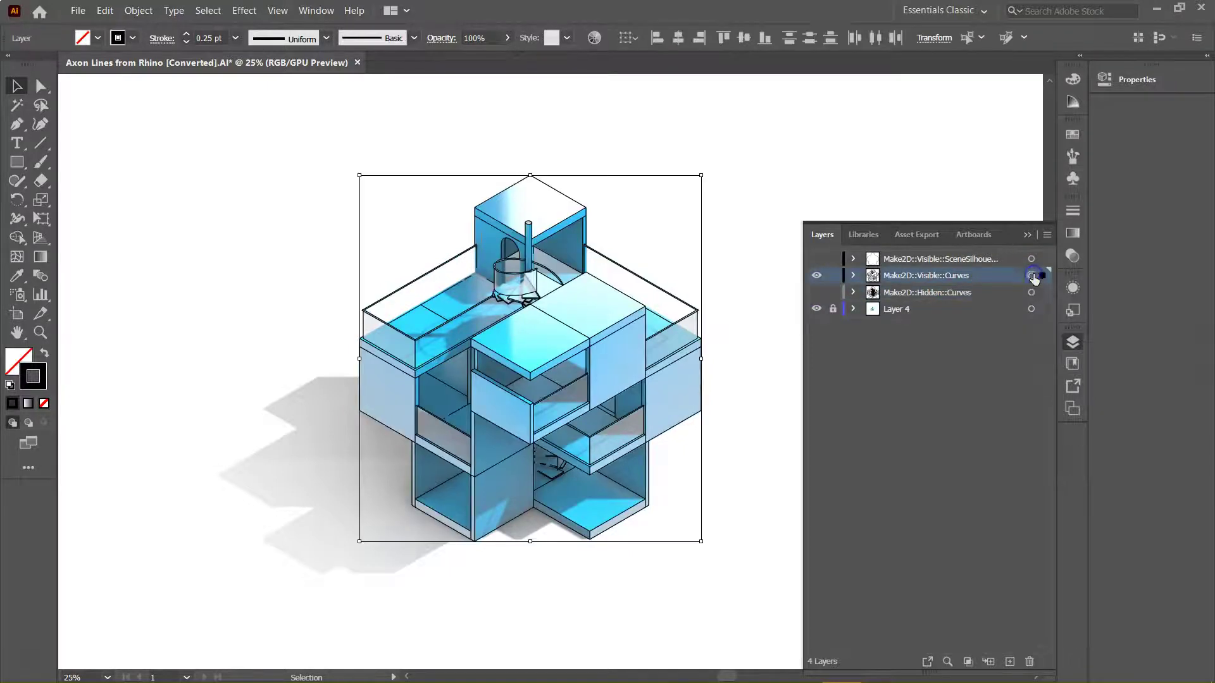
{"action": "left_click", "coordinate": [185, 35]}
{"action": "left_click", "coordinate": [226, 160]}
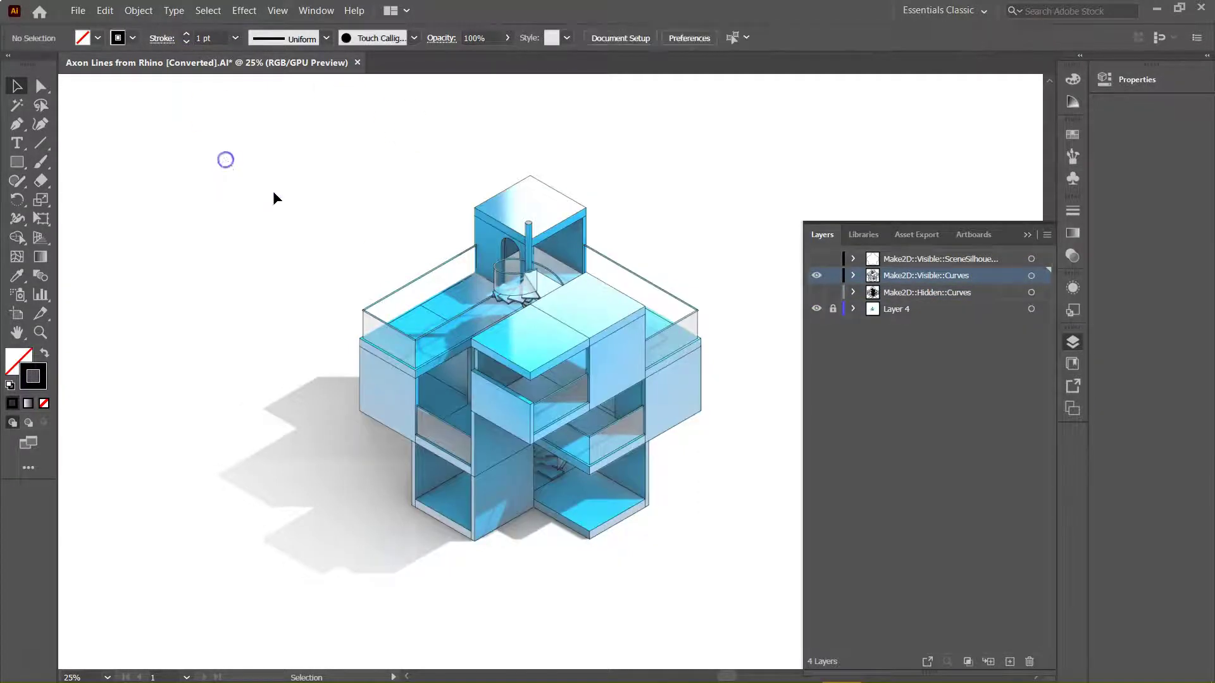
{"action": "left_click", "coordinate": [434, 354], "text": "ctrl"}
{"action": "left_click", "coordinate": [241, 345], "text": "ctrl"}
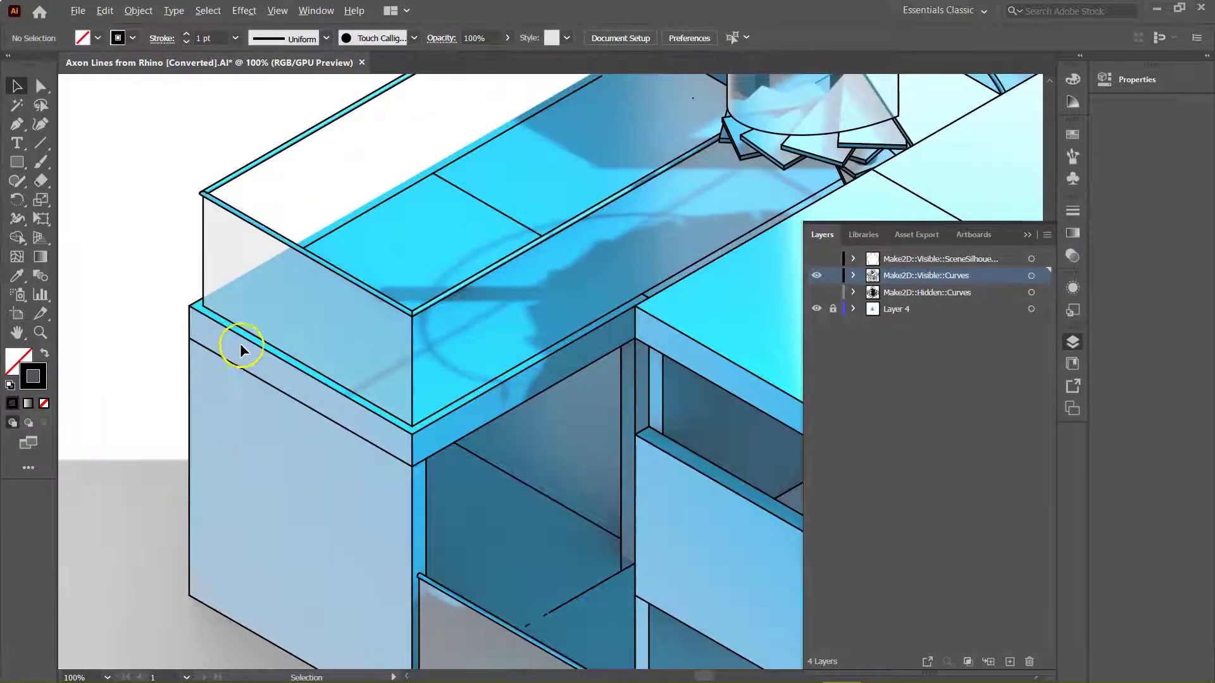
{"action": "left_click", "coordinate": [269, 456], "text": "ctrl+alt"}
{"action": "left_click", "coordinate": [337, 467], "text": "ctrl+alt"}
{"action": "left_click", "coordinate": [341, 465], "text": "ctrl+alt"}
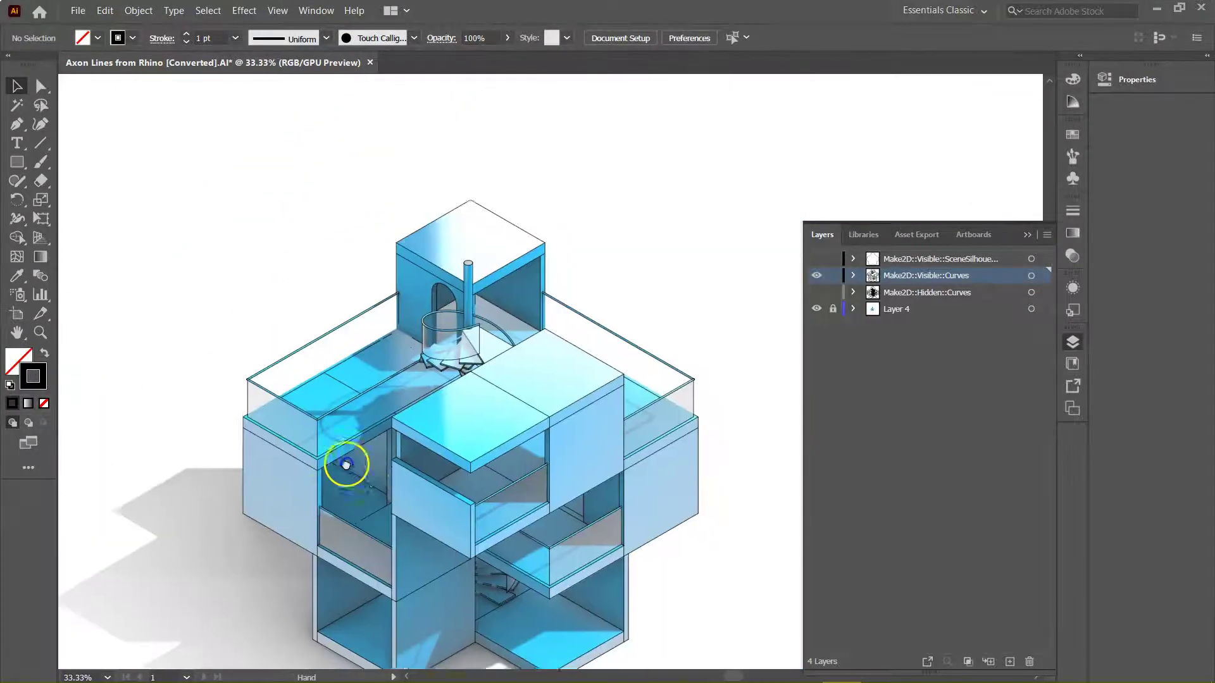
{"action": "left_click", "coordinate": [298, 467], "text": "ctrl"}
Set the SceneSilhouette outline to a 3 pt stroke.
{"action": "left_click", "coordinate": [815, 275]}
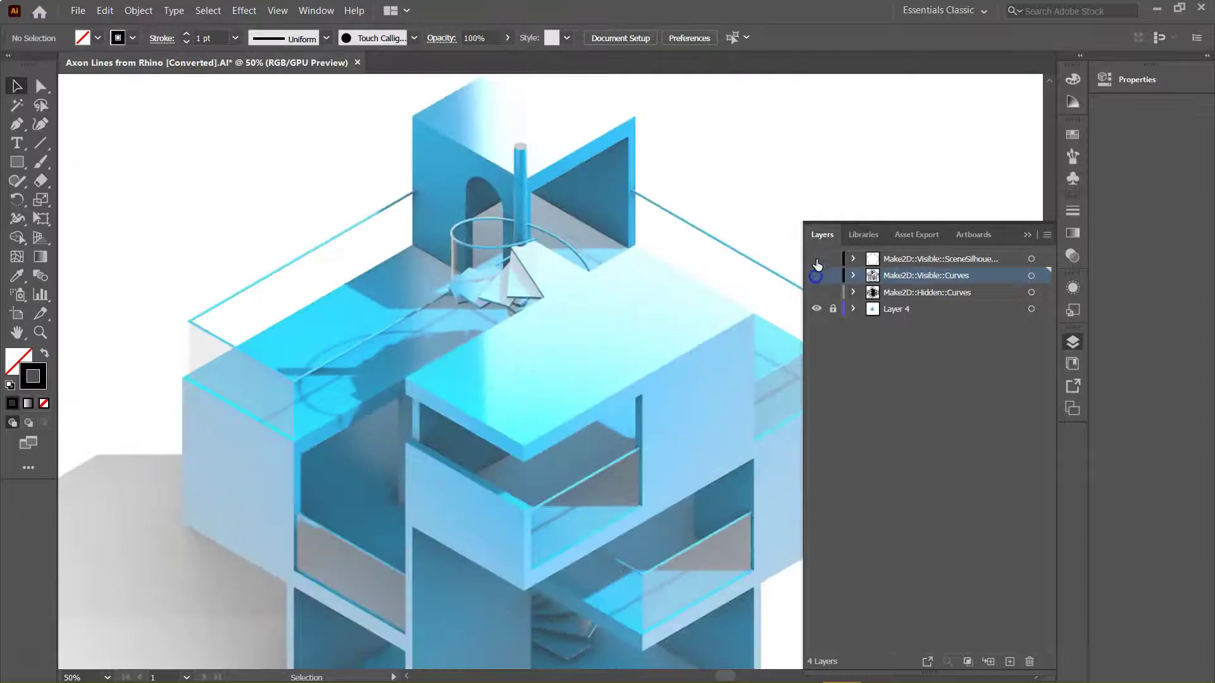
{"action": "left_click", "coordinate": [816, 259]}
{"action": "left_click", "coordinate": [1033, 259]}
{"action": "left_click", "coordinate": [474, 271], "text": "ctrl+alt"}
{"action": "left_click", "coordinate": [475, 271], "text": "ctrl+alt"}
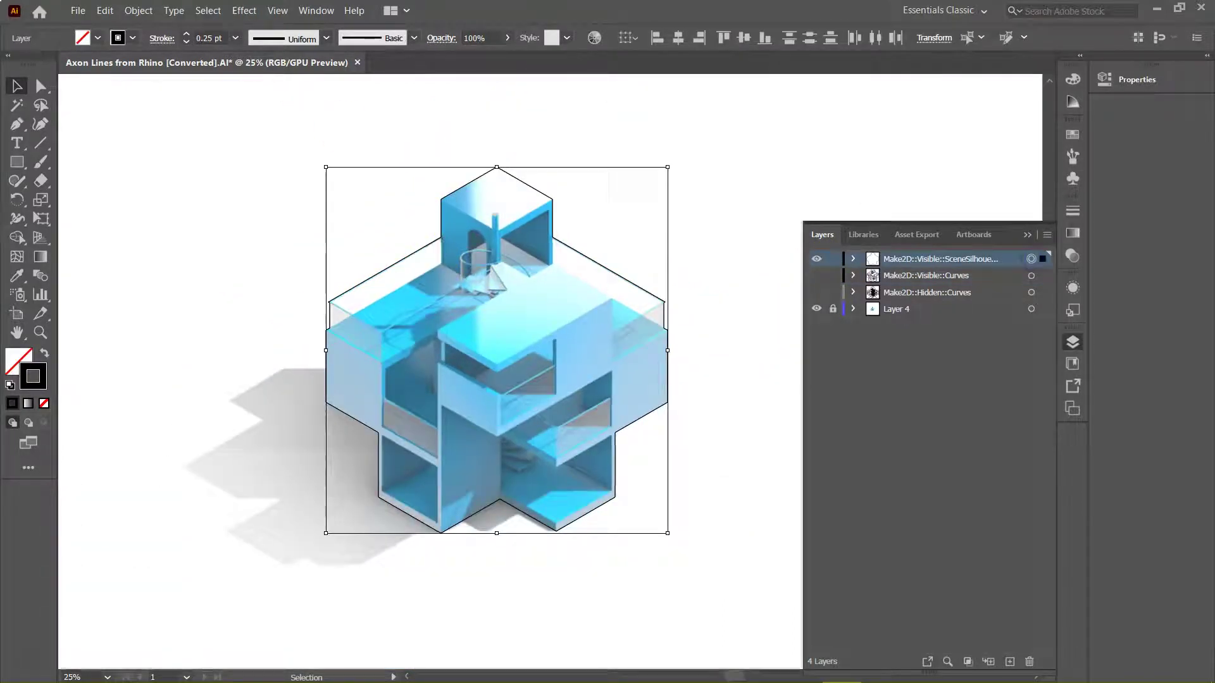
{"action": "left_click", "coordinate": [187, 36]}
{"action": "left_click", "coordinate": [188, 36]}
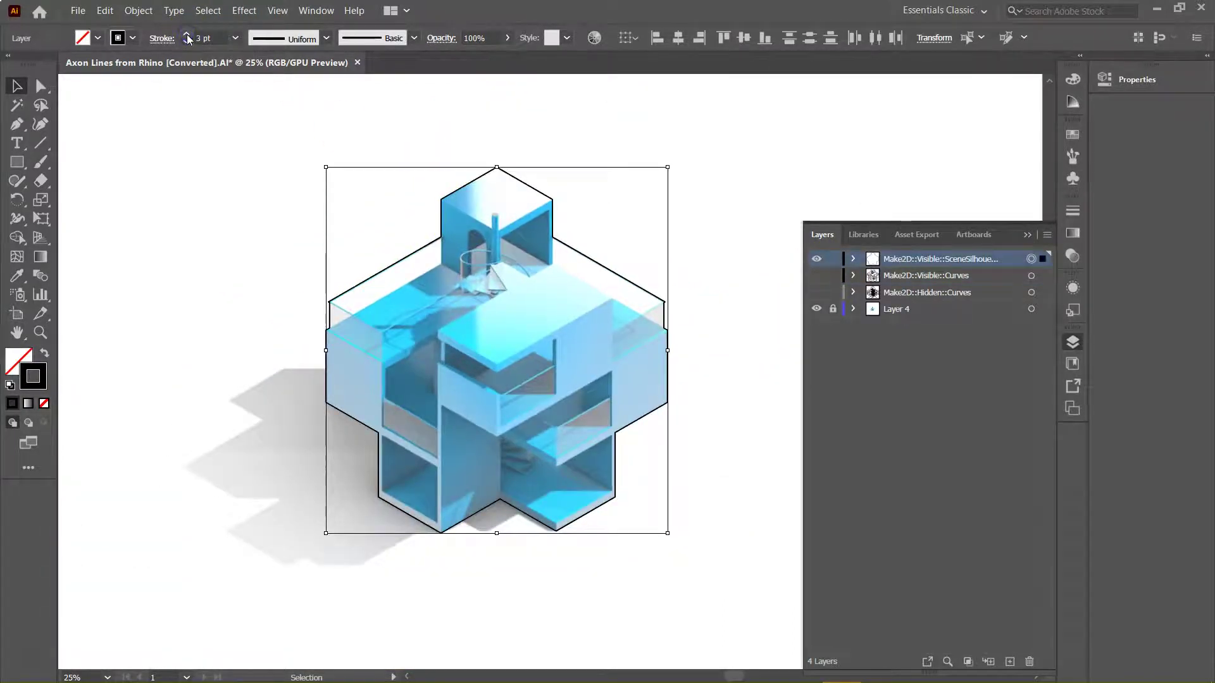
{"action": "left_click", "coordinate": [189, 166]}
Show the visible and hidden curve layers again alongside the silhouette.
{"action": "left_click", "coordinate": [817, 276]}
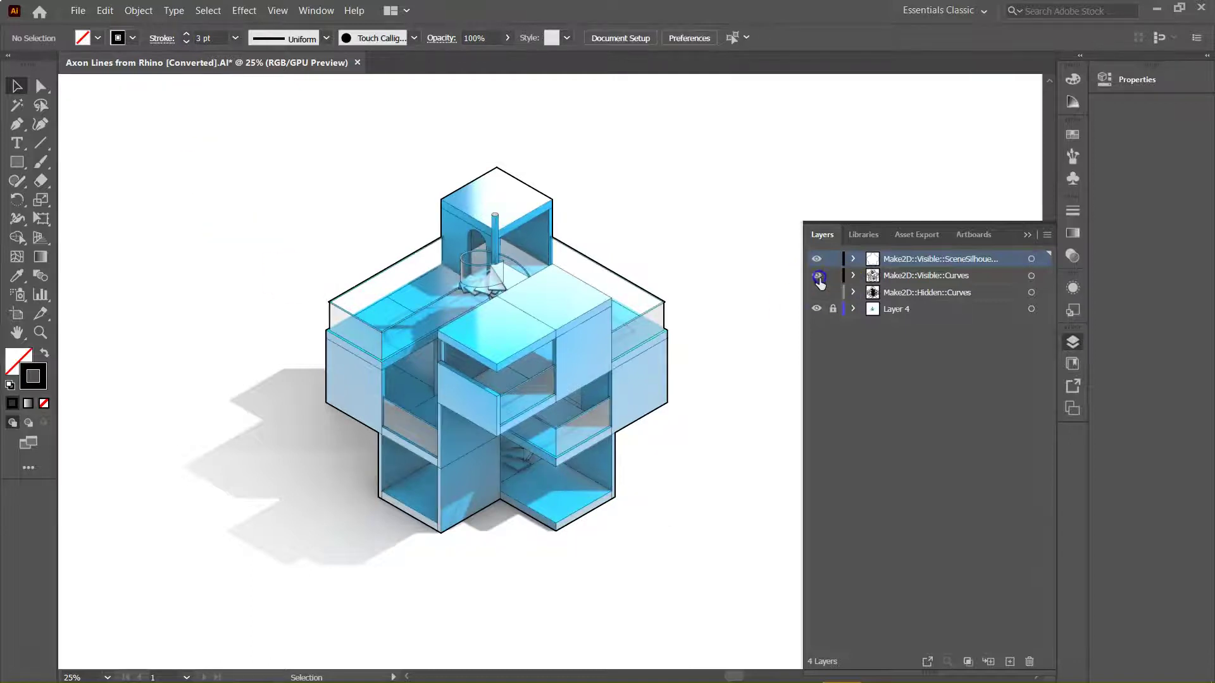
{"action": "left_click", "coordinate": [817, 293]}
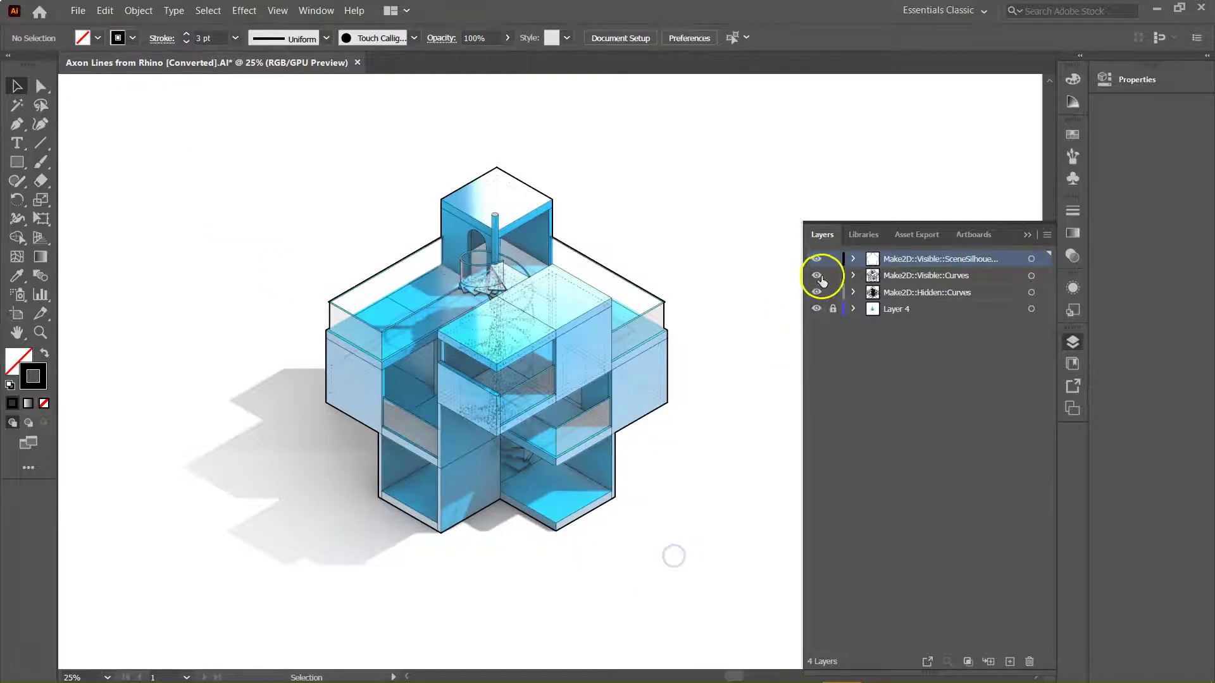
{"action": "left_click", "coordinate": [583, 434], "text": "ctrl"}
{"action": "left_click_drag", "start_coordinate": [583, 434], "coordinate": [641, 520]}
Zoom and pan across the black linework to review it, then select Layer 4.
{"action": "left_click", "coordinate": [543, 487], "text": "ctrl+alt"}
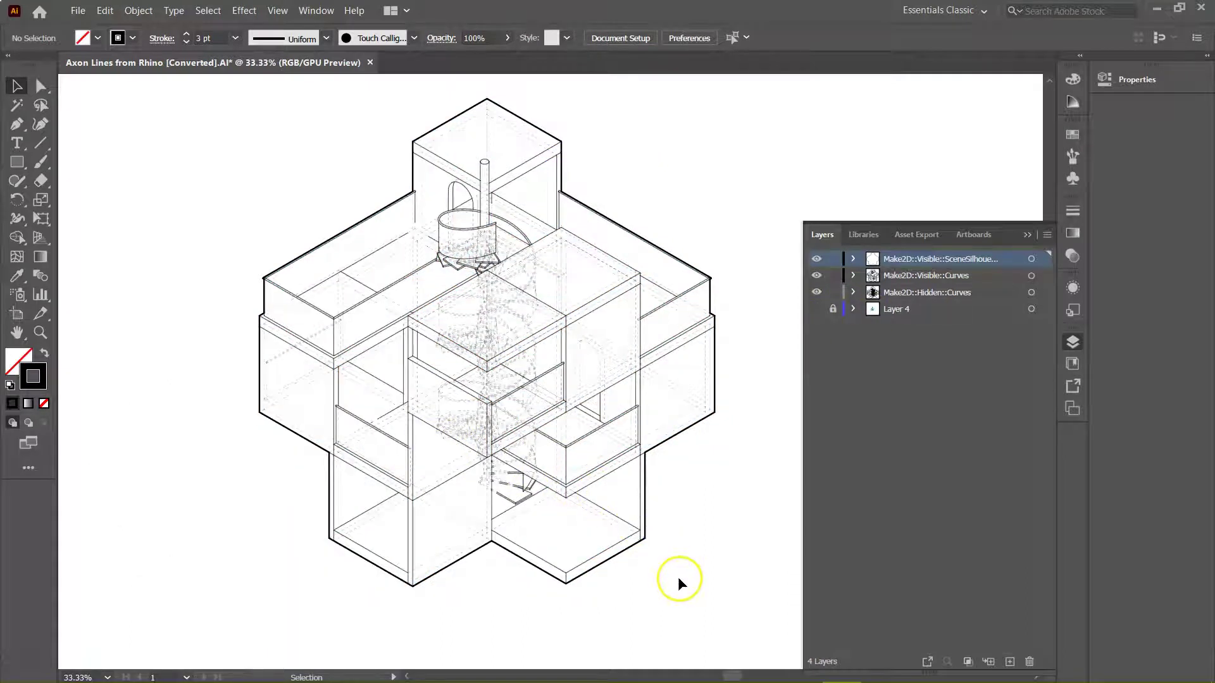
{"action": "left_click", "coordinate": [651, 598], "text": "ctrl"}
{"action": "left_click_drag", "start_coordinate": [652, 598], "coordinate": [551, 591]}
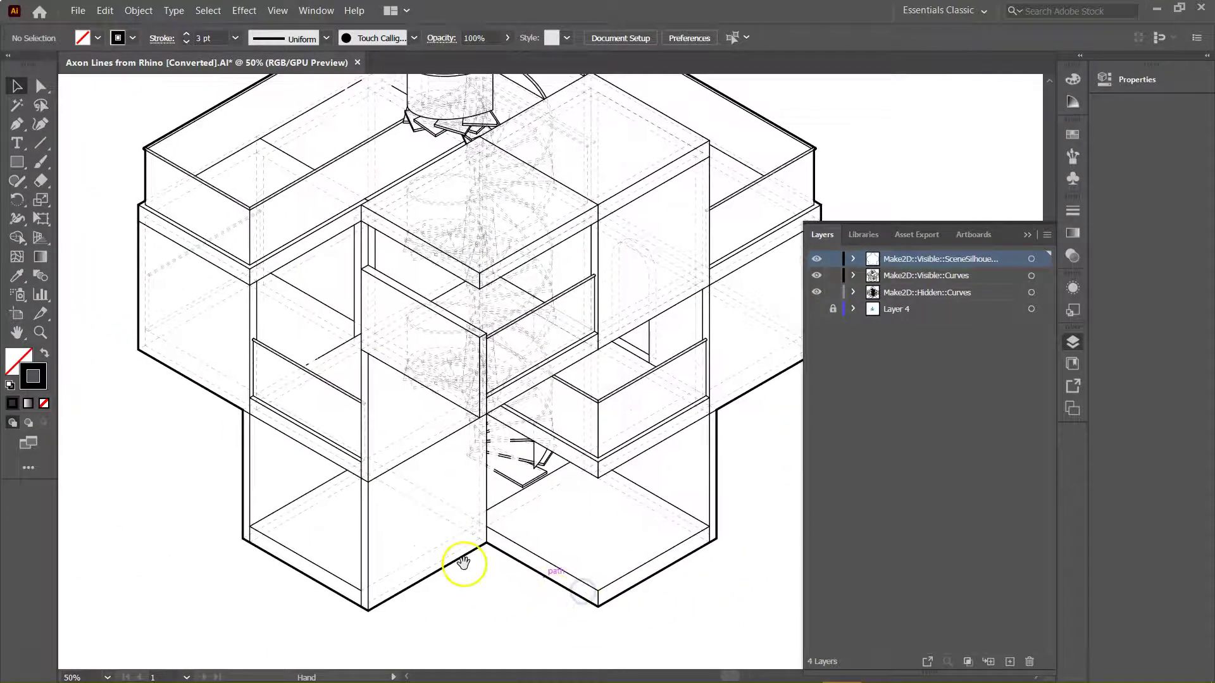
{"action": "left_click", "coordinate": [482, 573], "text": "ctrl+alt"}
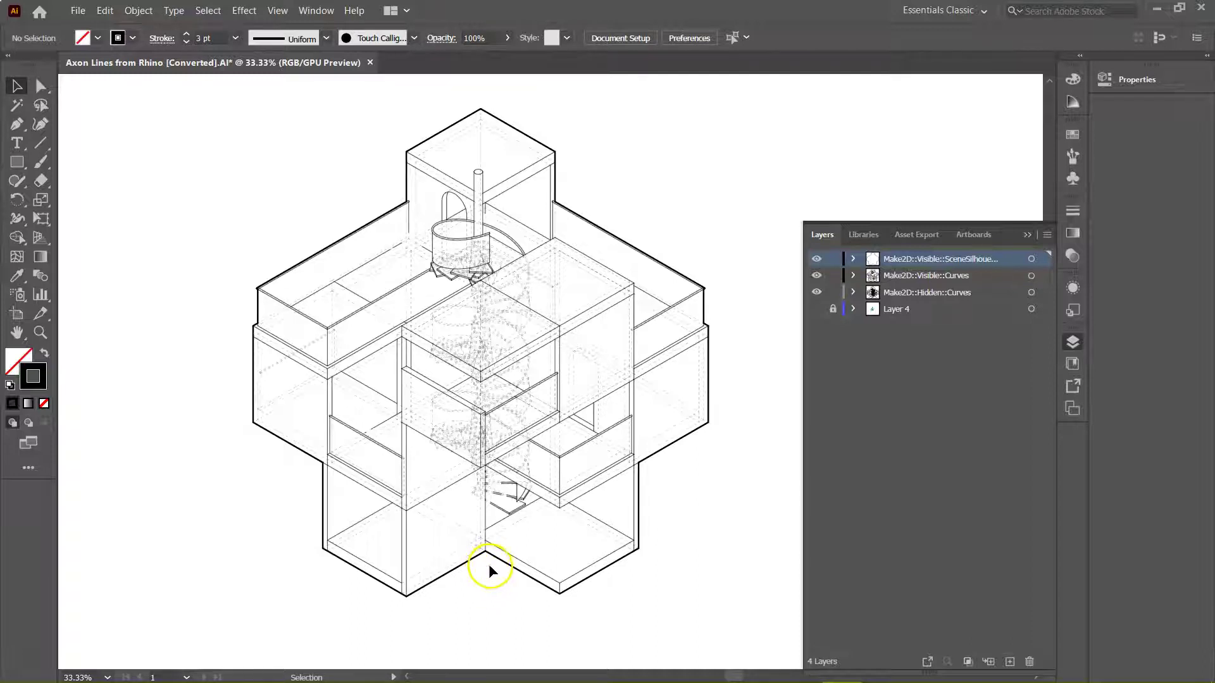
{"action": "key", "text": "ctrl+minus"}
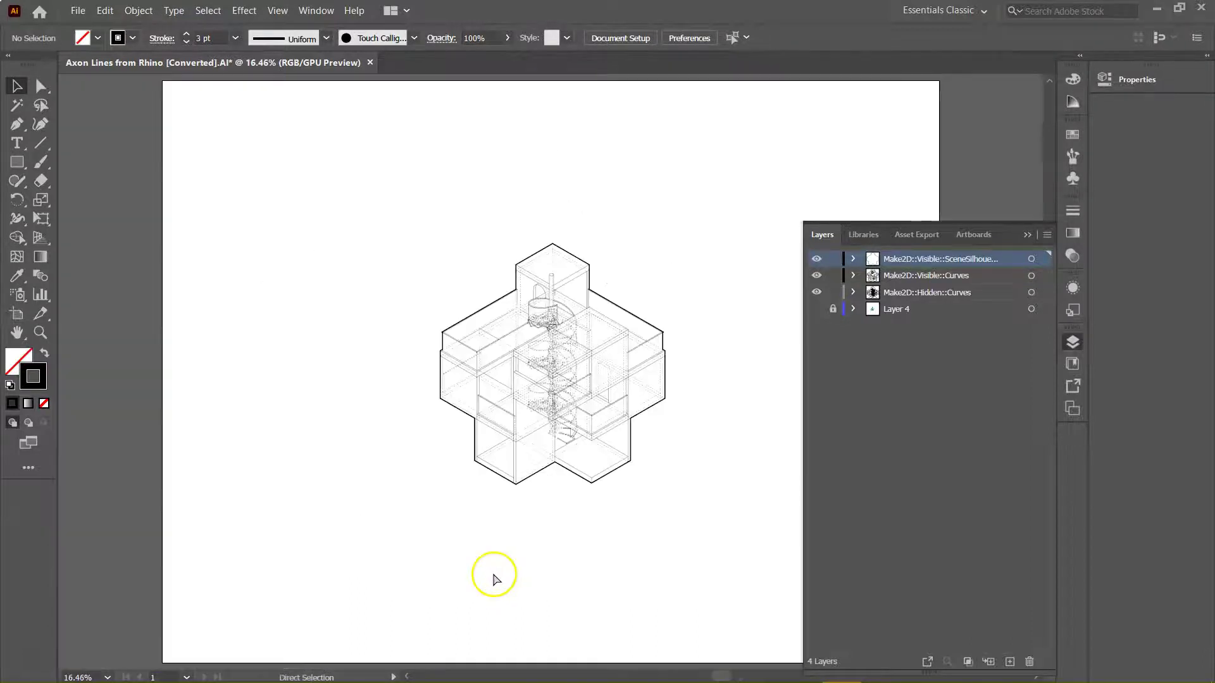
{"action": "left_click", "coordinate": [941, 312]}
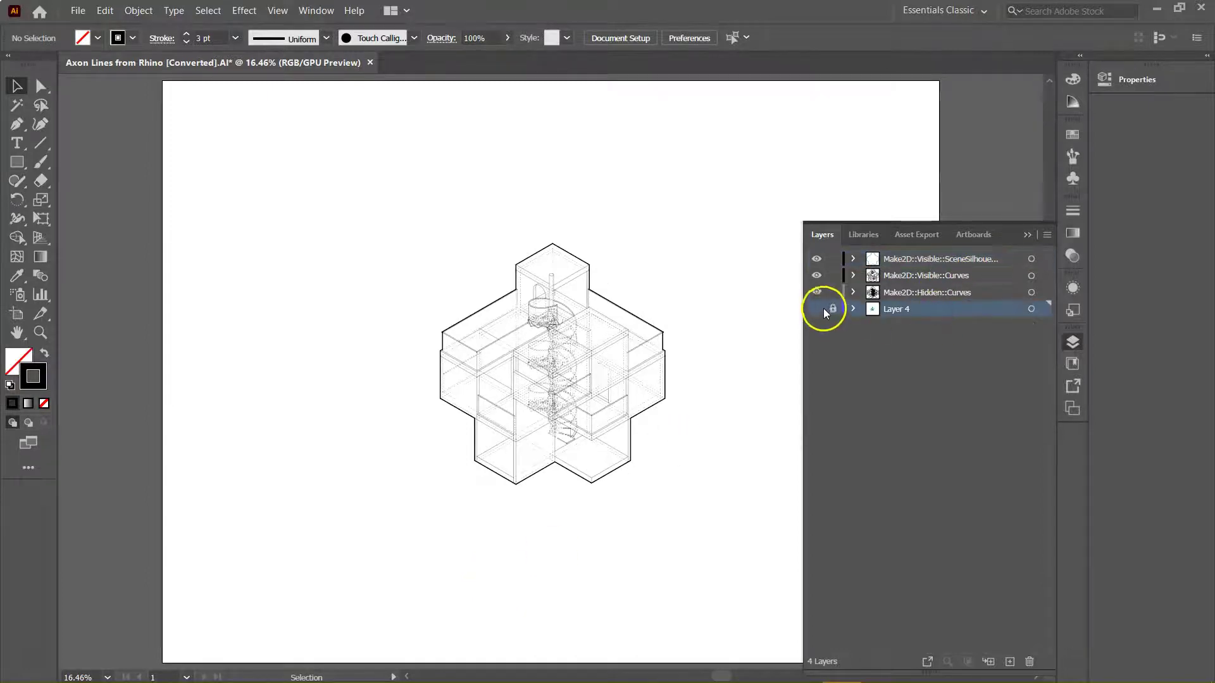
Save as Axon Lines from Rhino [Converted].ai on the Desktop, accepting the Illustrator options.
{"action": "key", "text": "ctrl+shift+s"}
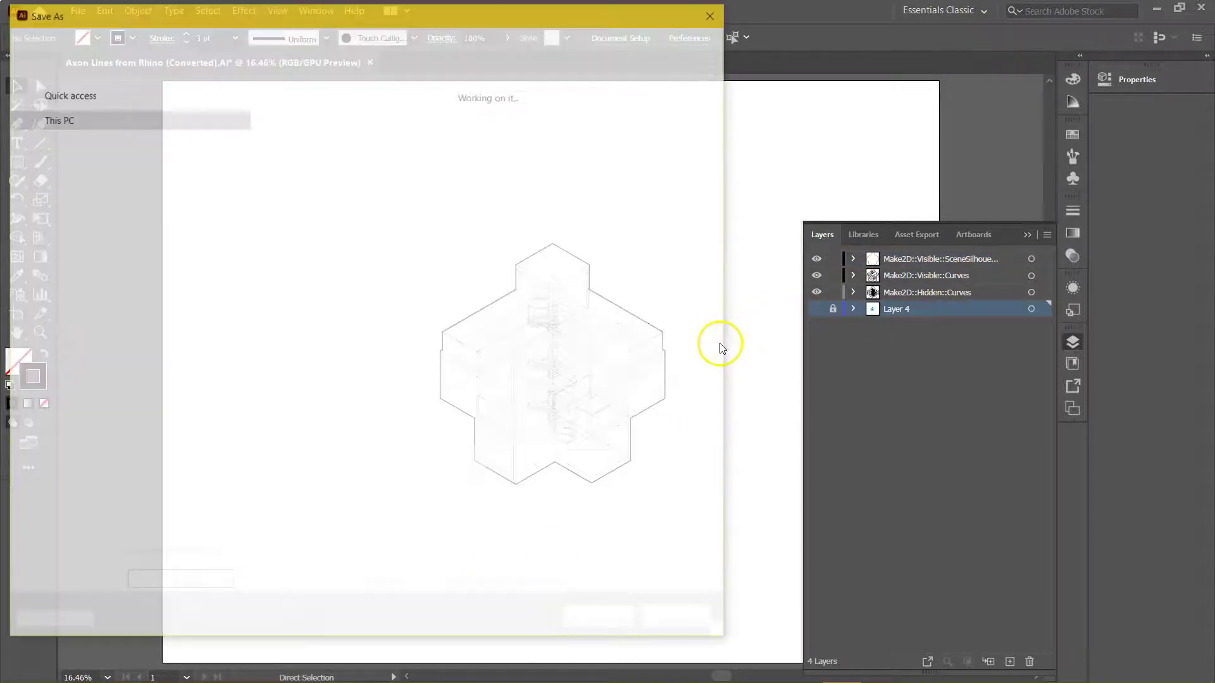
{"action": "left_click", "coordinate": [243, 422]}
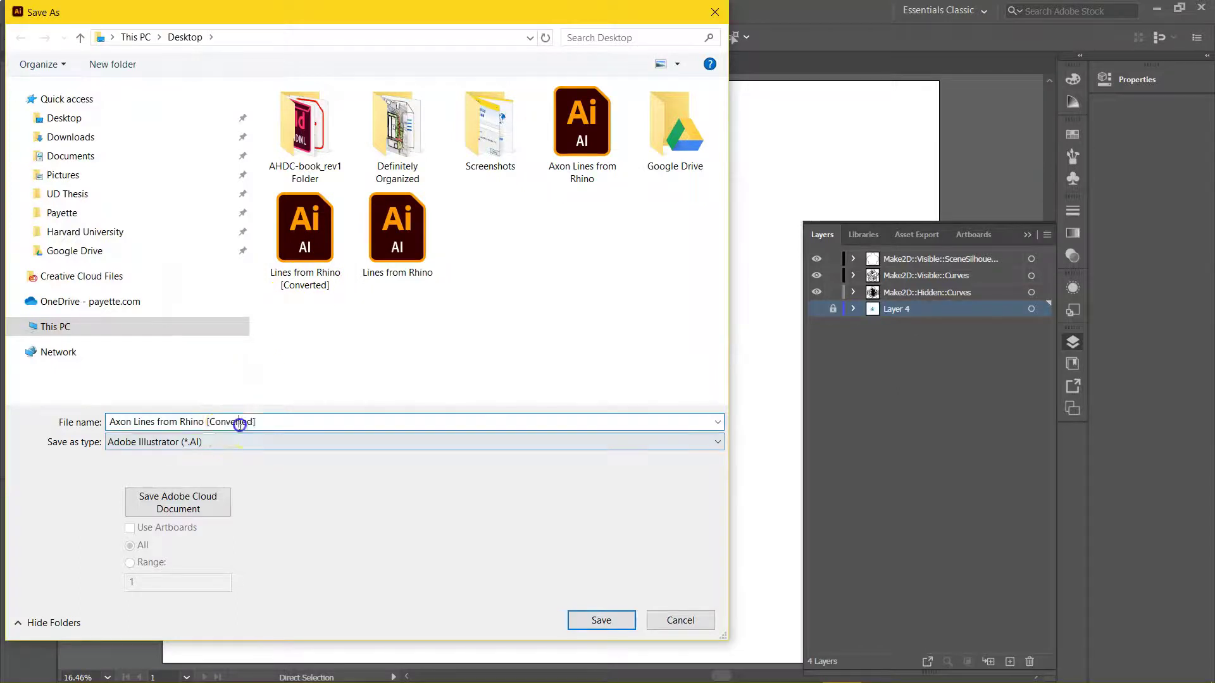
{"action": "left_click", "coordinate": [613, 622]}
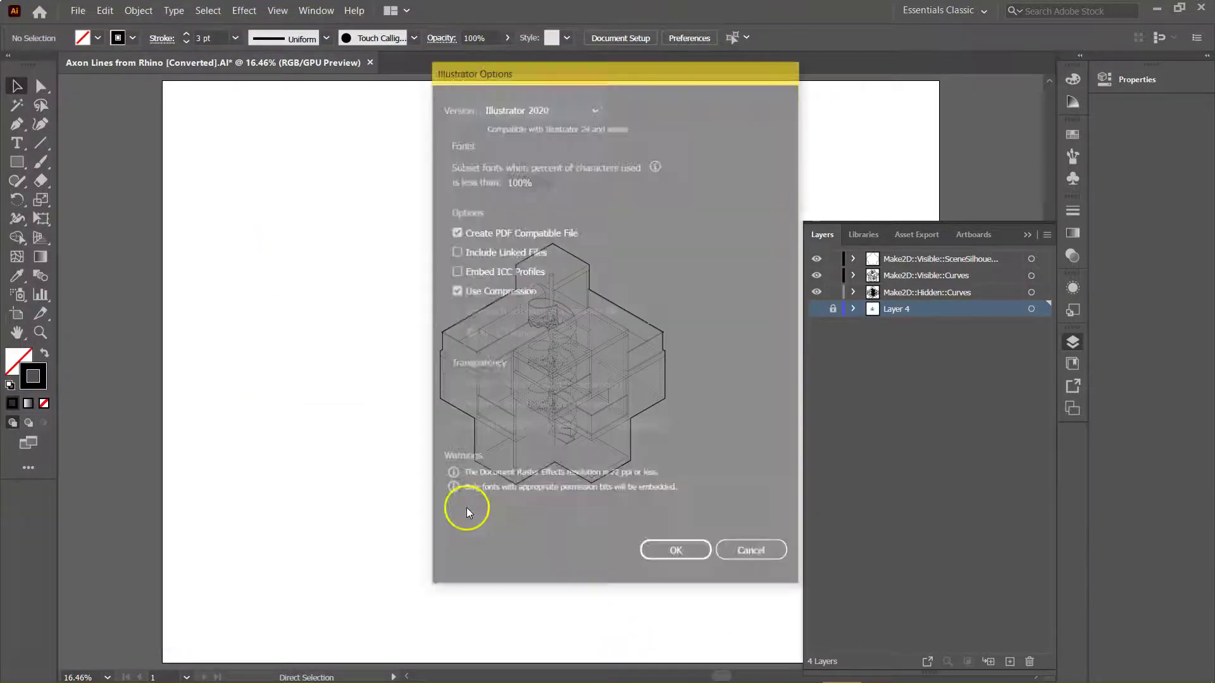
{"action": "left_click", "coordinate": [658, 556]}
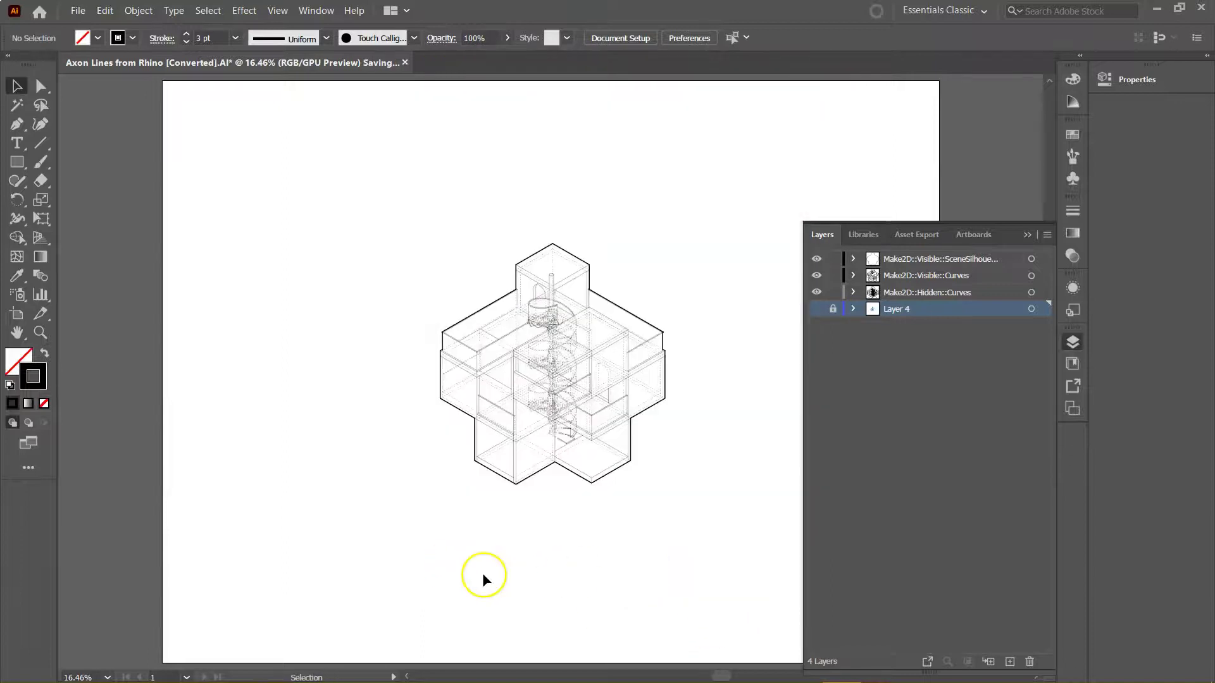